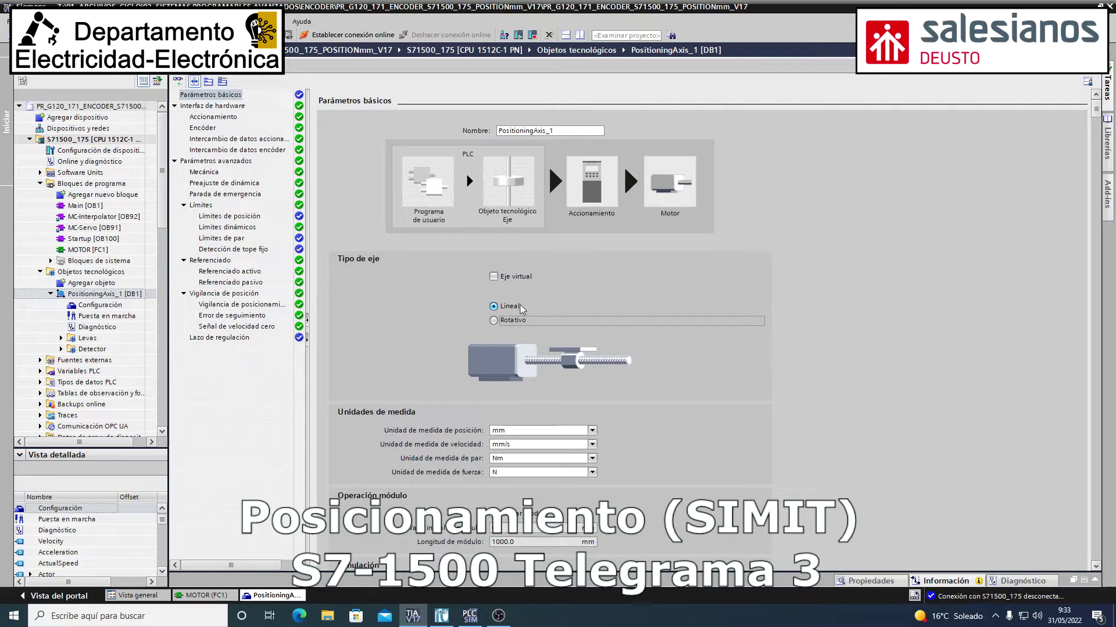
# Review PositioningAxis_1's axis type and measurement units, and the telegram available for its G120_171 drive under the PROFINET IO-System.
pyautogui.scroll(-3, 629, 411)
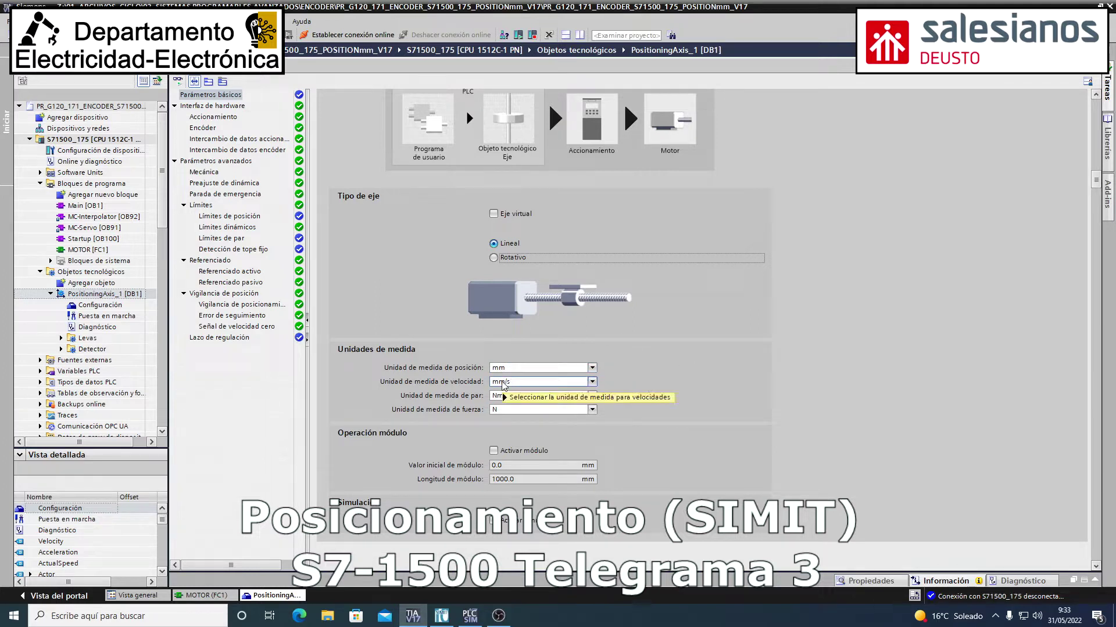
pyautogui.press('Tab')
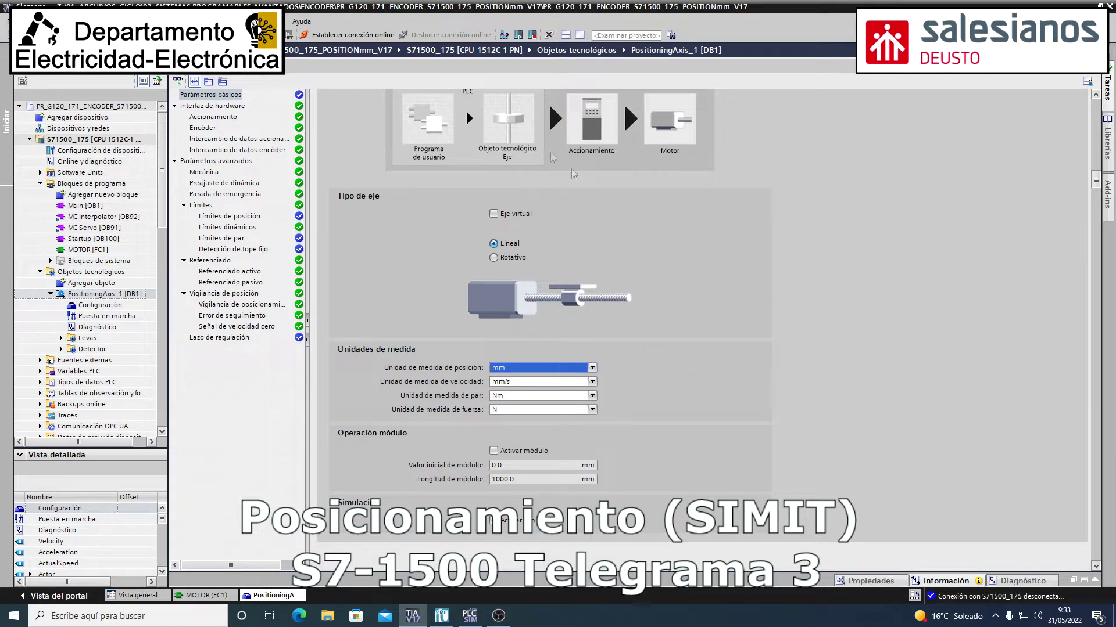
pyautogui.click(215, 117)
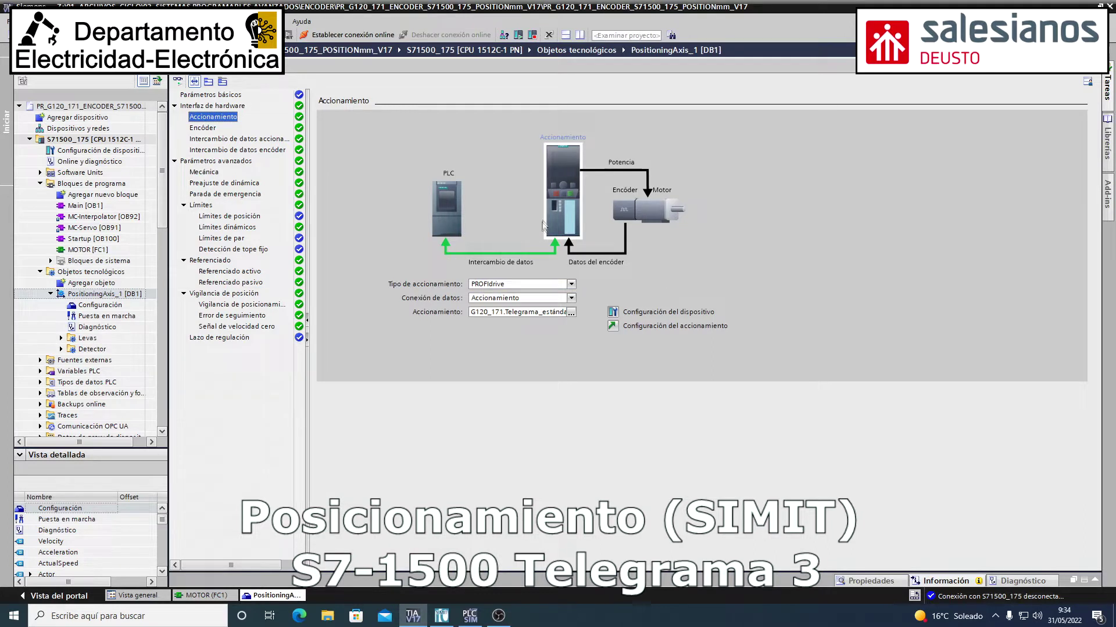
pyautogui.click(571, 312)
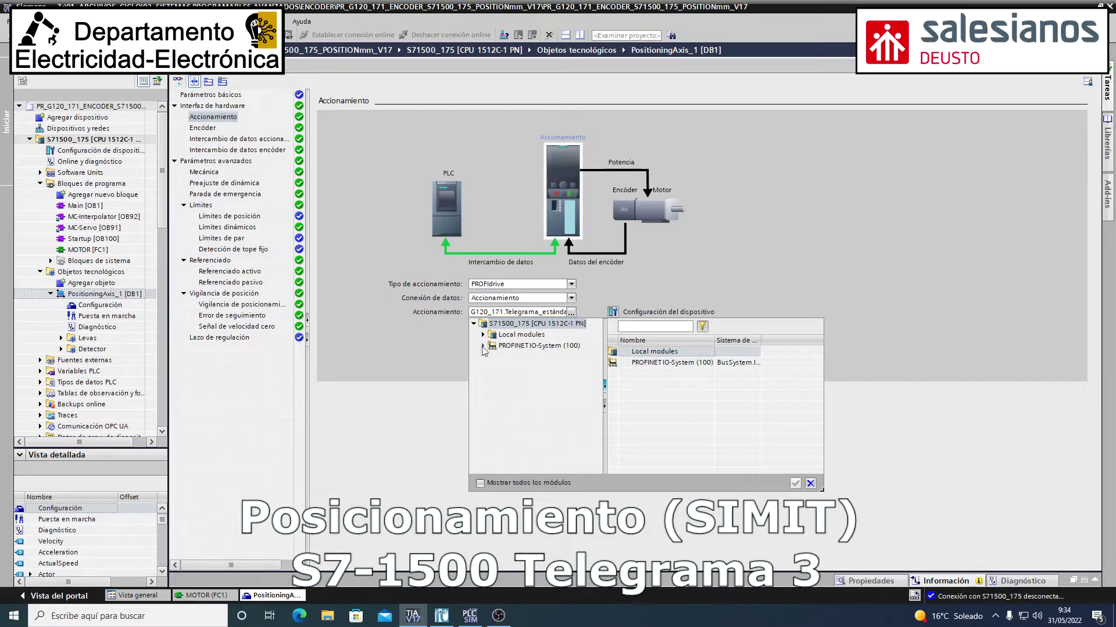
pyautogui.click(482, 346)
pyautogui.click(523, 357)
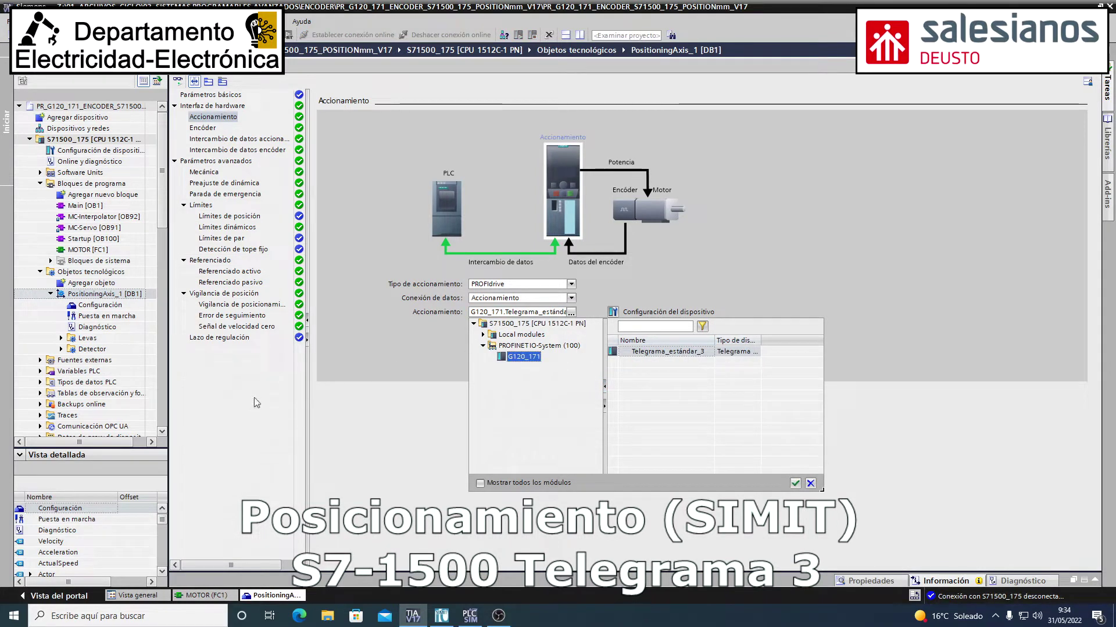
pyautogui.click(871, 290)
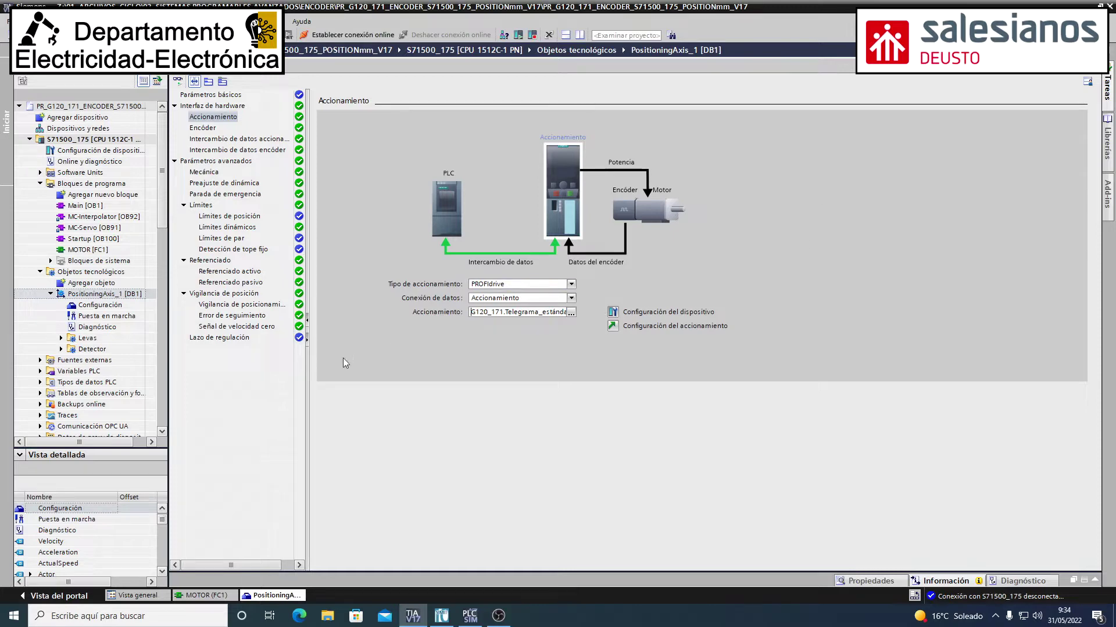
pyautogui.moveTo(163, 220); pyautogui.dragTo(165, 254)
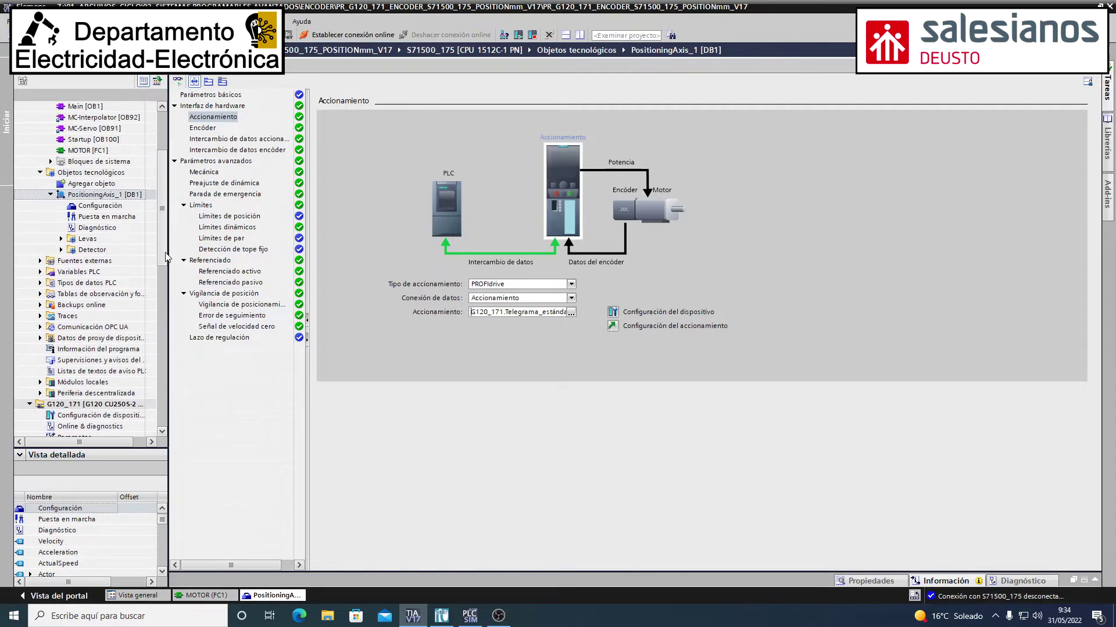
# Review the axis encoder settings, including its data connection, assigned telegram encoder and encoder type.
pyautogui.click(197, 128)
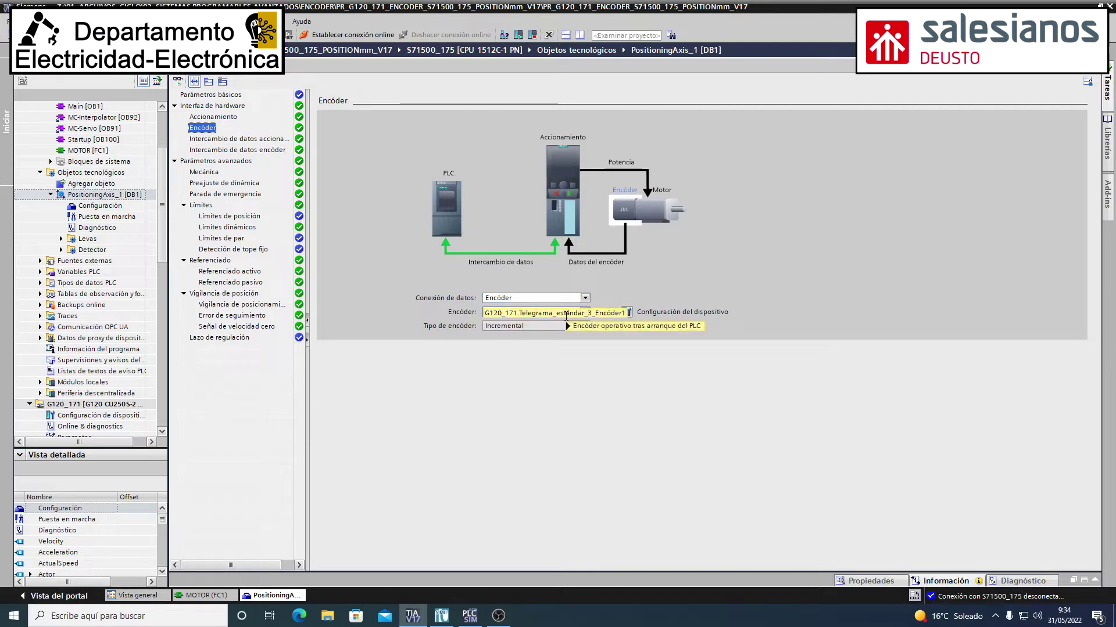
pyautogui.moveTo(566, 317)
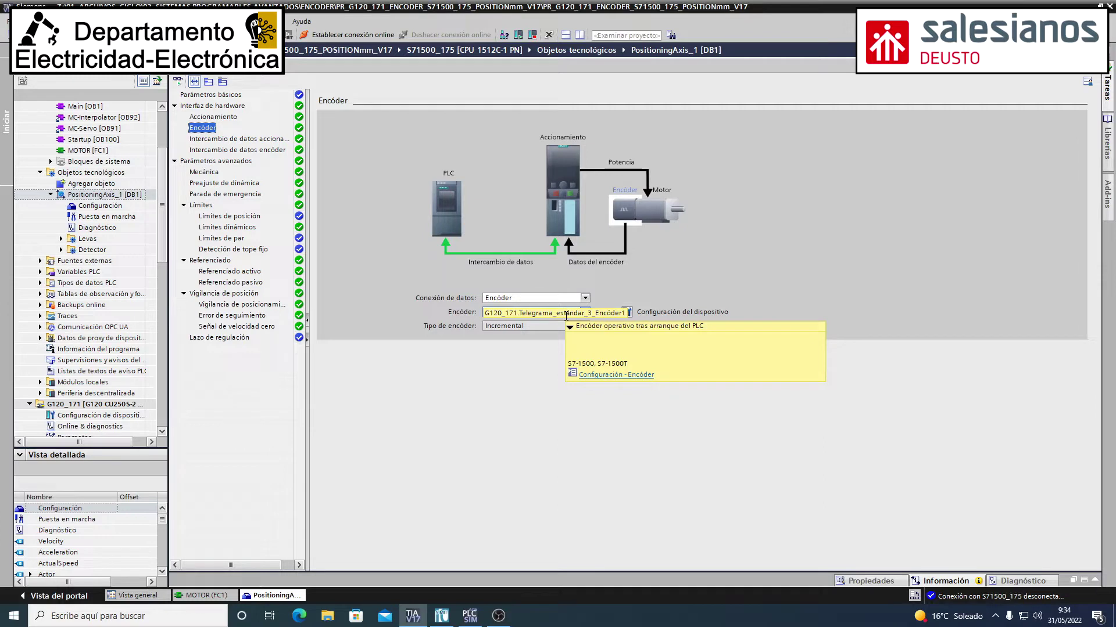
pyautogui.click(826, 260)
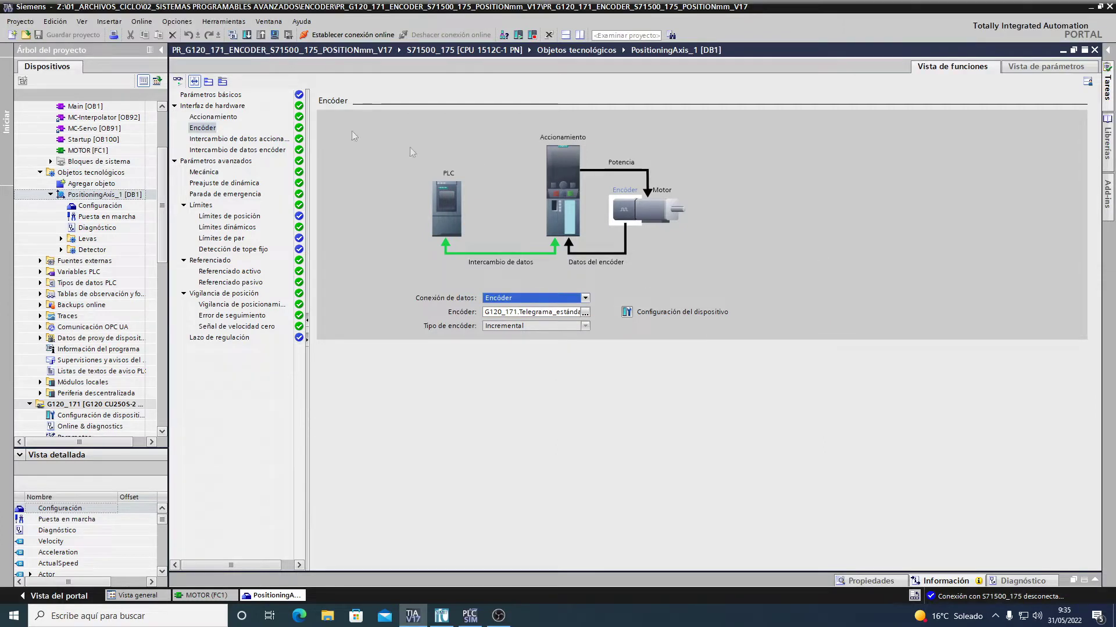
# Review the data exchange settings for the drive and the encoder, including telegram, reference and maximum speeds, and increments per revolution.
pyautogui.click(238, 138)
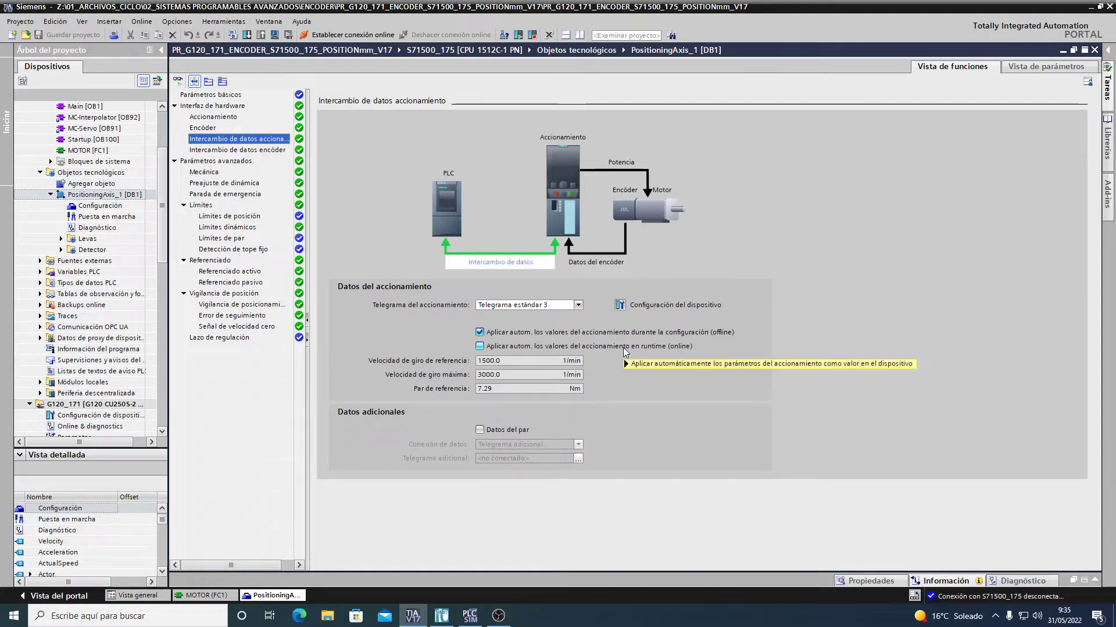
pyautogui.moveTo(624, 350)
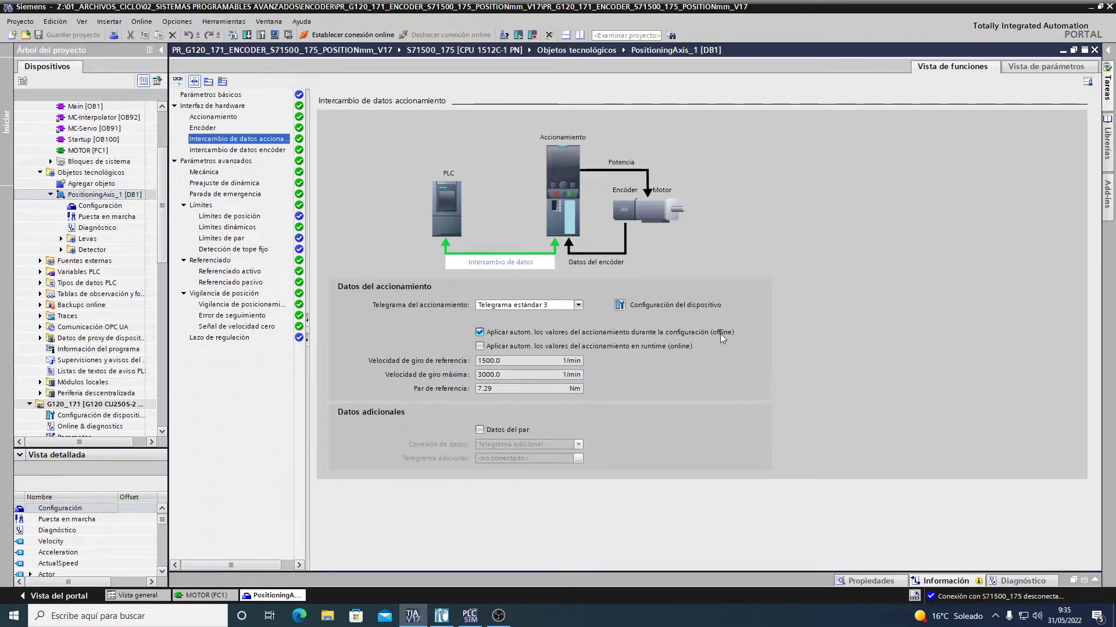
pyautogui.click(67, 406)
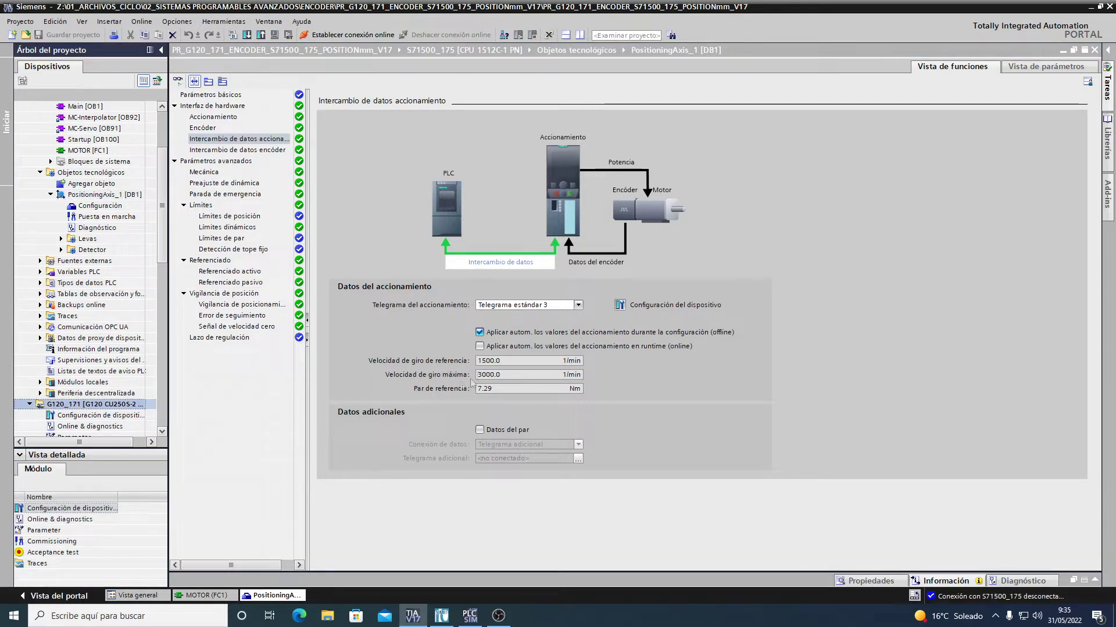
pyautogui.click(590, 382)
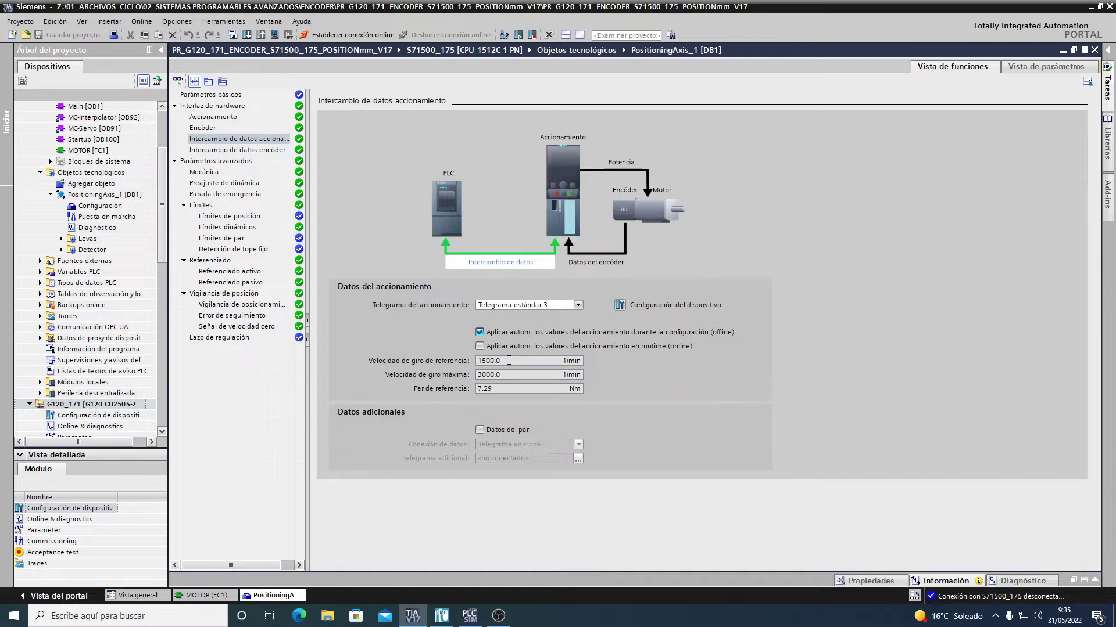
pyautogui.click(506, 379)
pyautogui.click(247, 150)
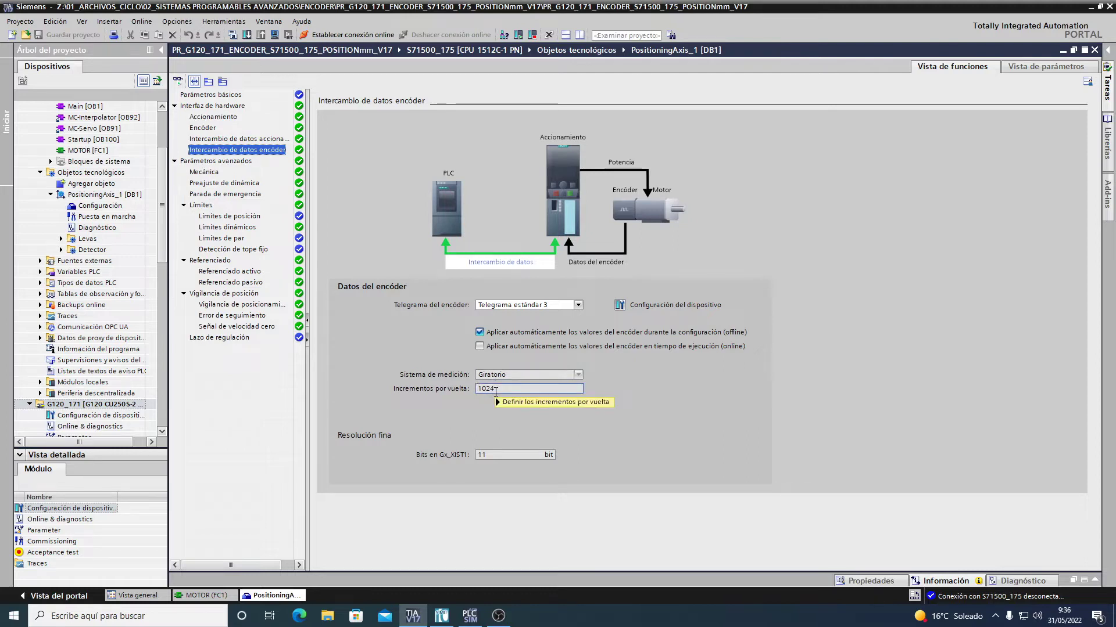
# Review the axis's advanced parameters, from mechanics and motion dynamics through emergency stop to active homing.
pyautogui.click(207, 173)
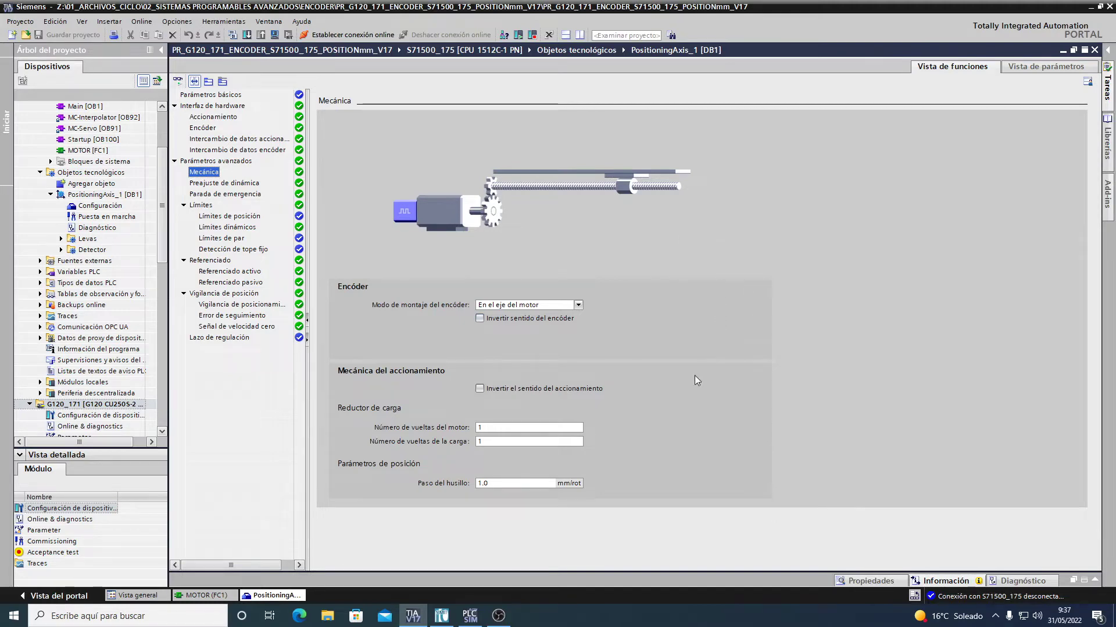
pyautogui.click(226, 184)
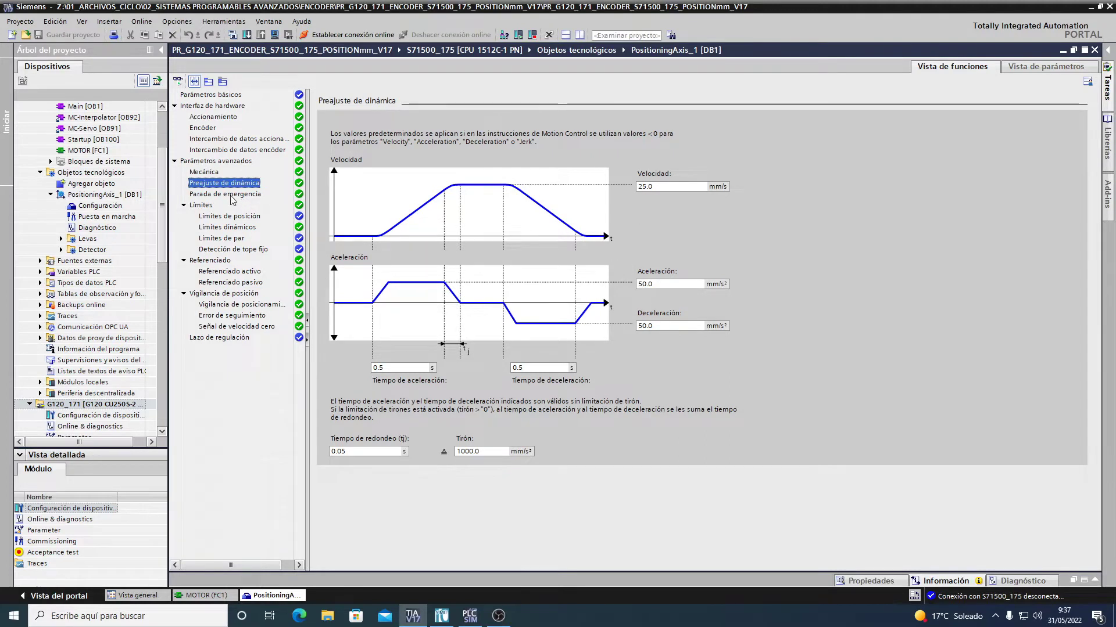
pyautogui.click(232, 196)
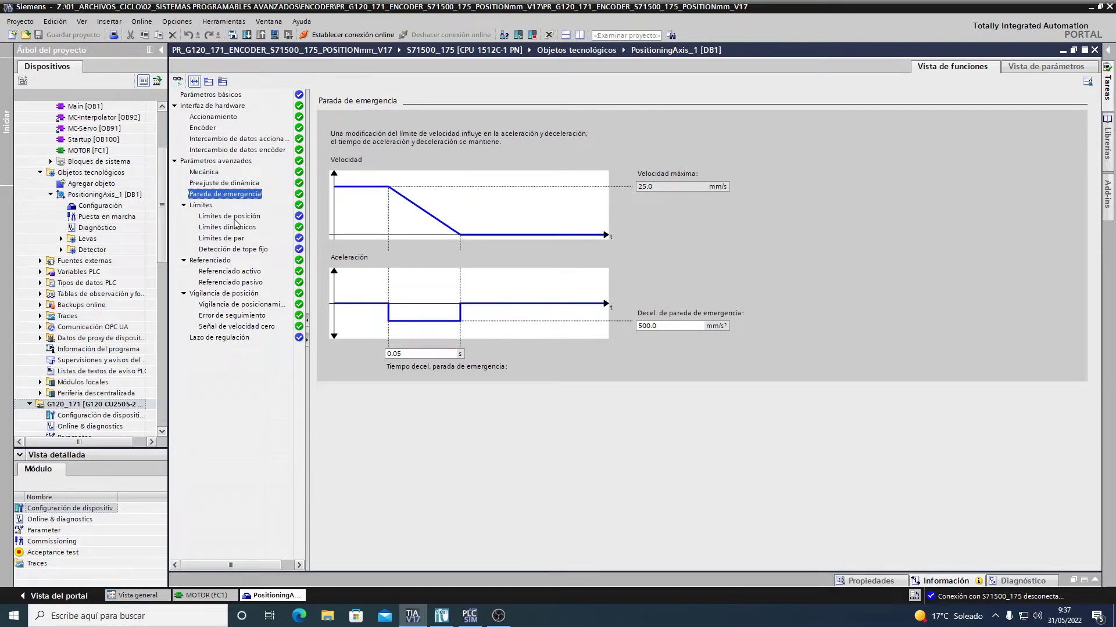
pyautogui.click(241, 272)
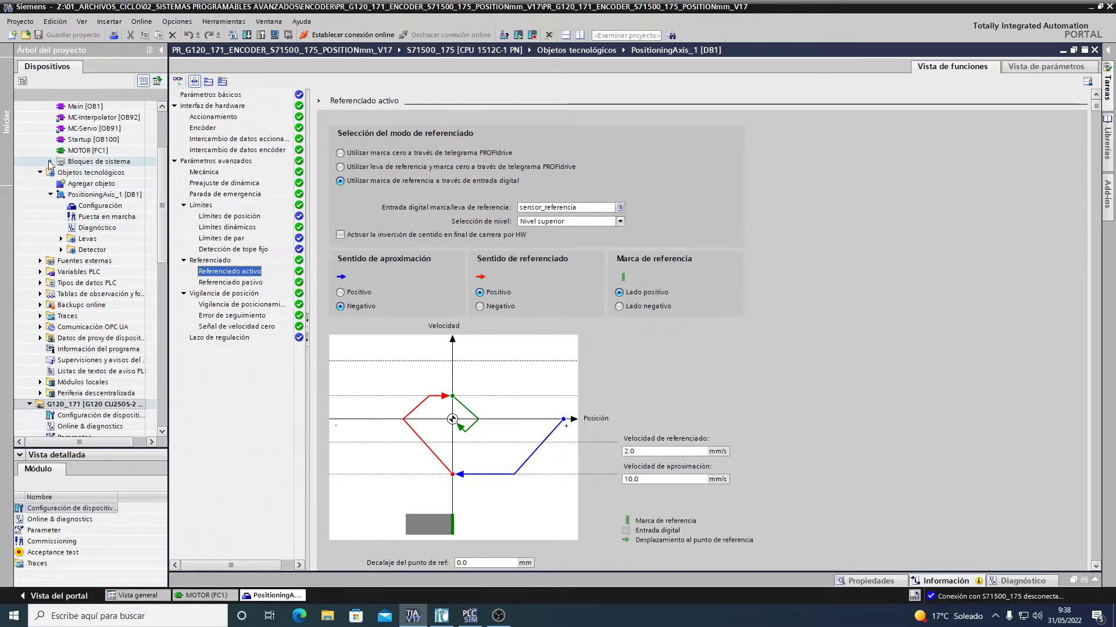
# Open the MOTOR [FC1] block and examine the MC_POWER call in Segmento 1 with its P_HABILITAR EJE and M_HABILITAR EJE contacts.
pyautogui.click(81, 151)
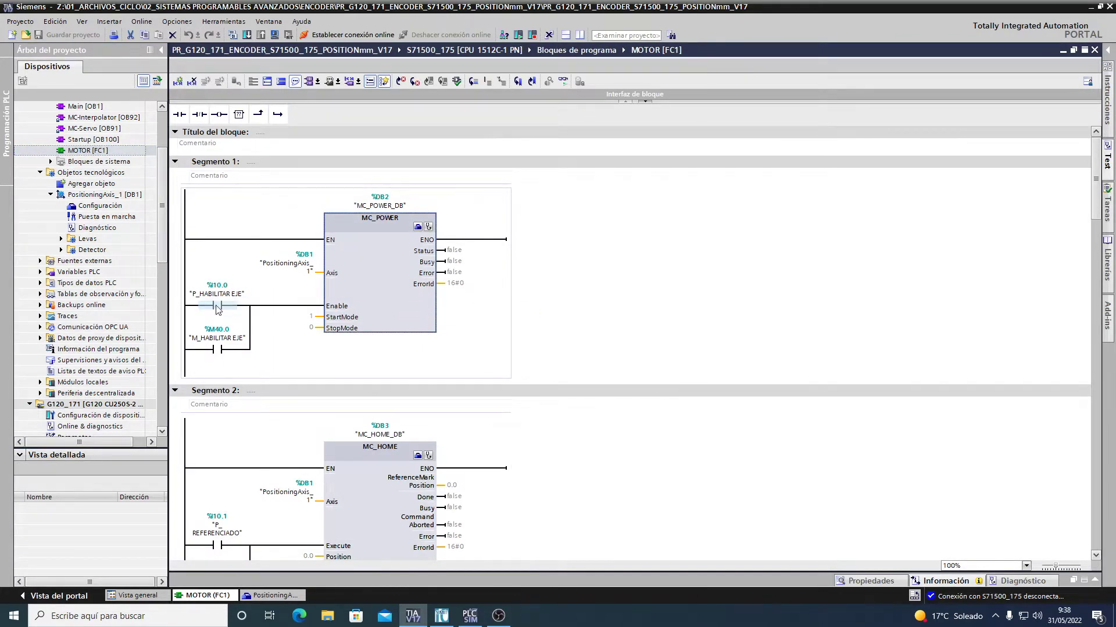
pyautogui.click(355, 311)
pyautogui.scroll(-3, 356, 315)
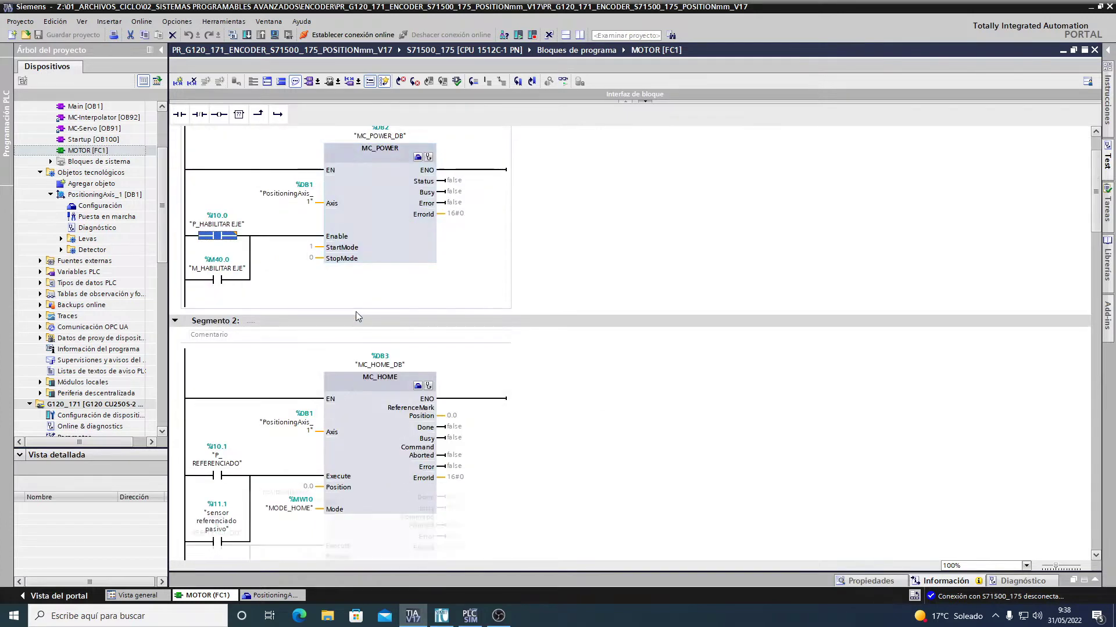
pyautogui.click(218, 282)
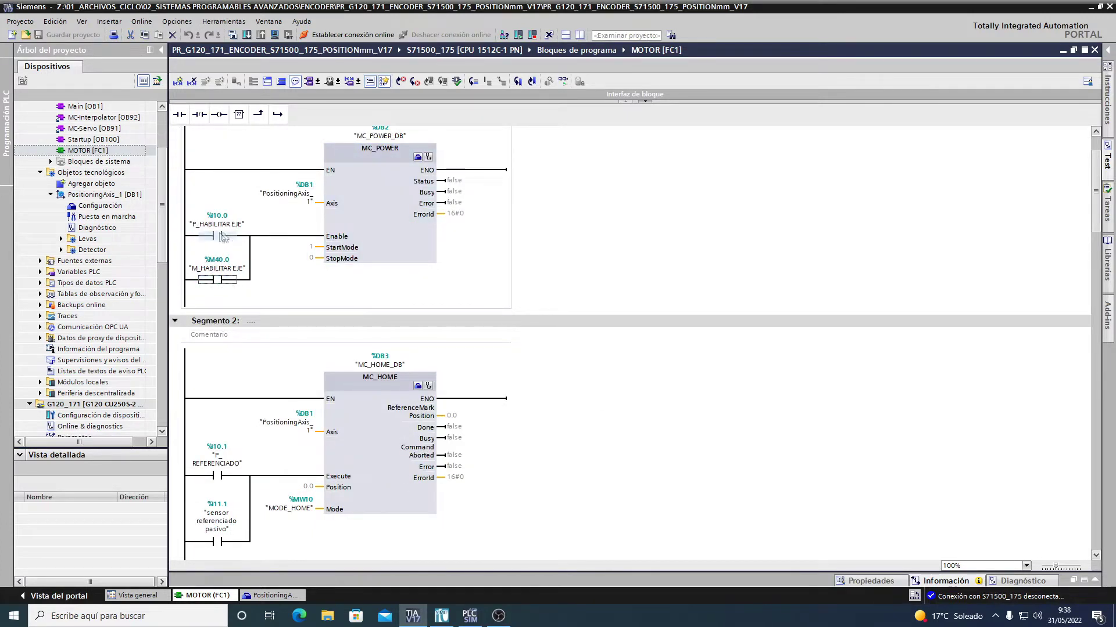
pyautogui.click(422, 231)
pyautogui.click(224, 238)
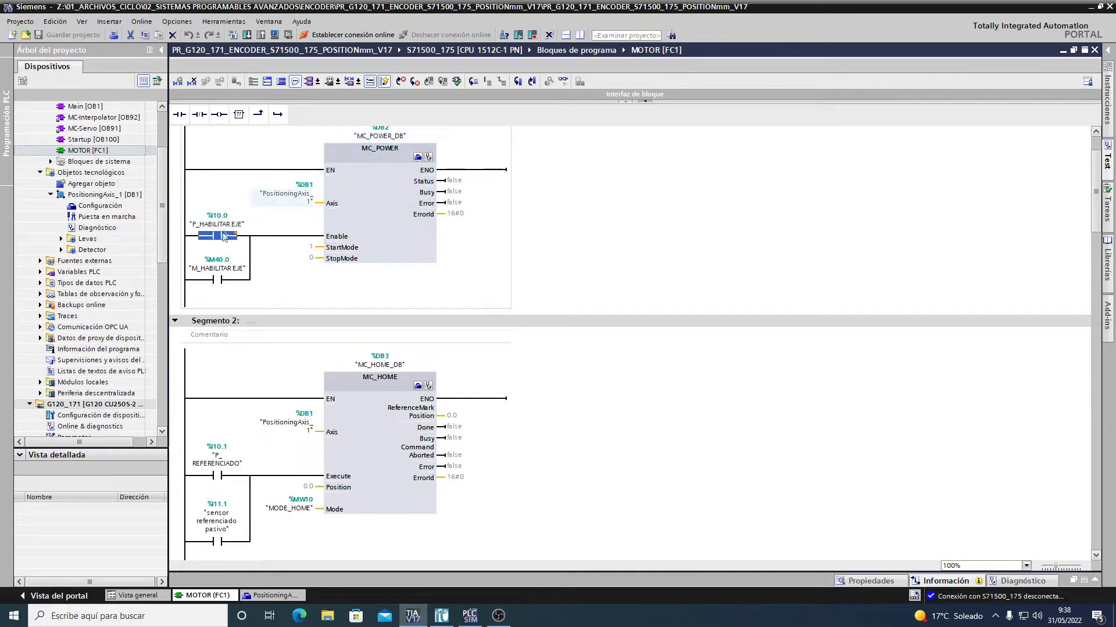
pyautogui.click(380, 224)
# Examine the MC_HOME call in Segmento 2 and the P_REFERENCIADO contact that executes it.
pyautogui.scroll(-3, 379, 226)
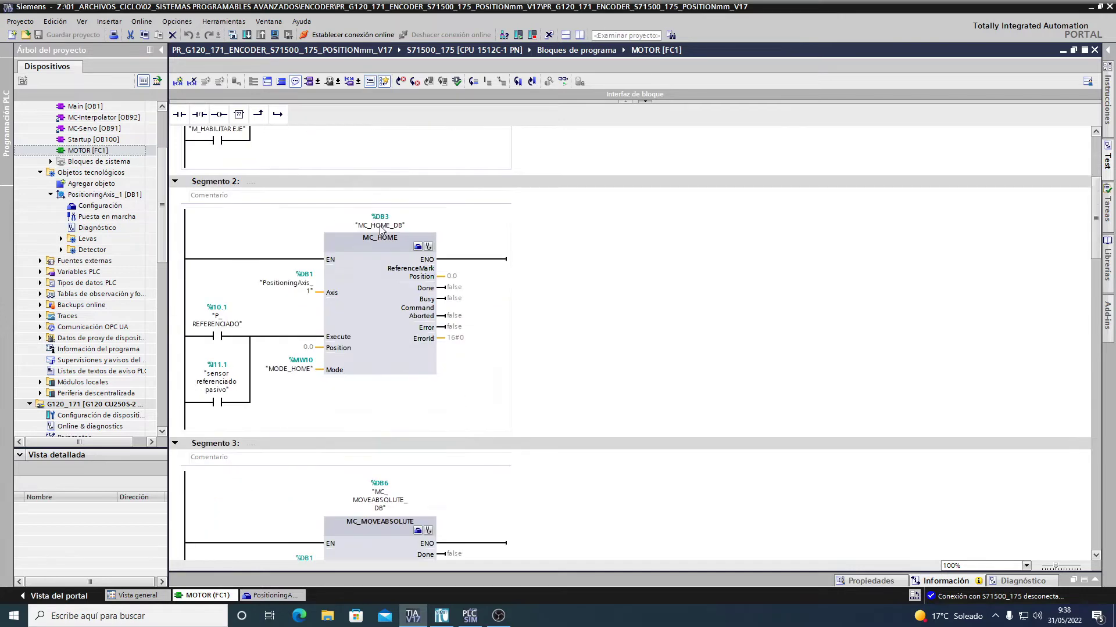
pyautogui.scroll(-2, 379, 225)
pyautogui.click(217, 267)
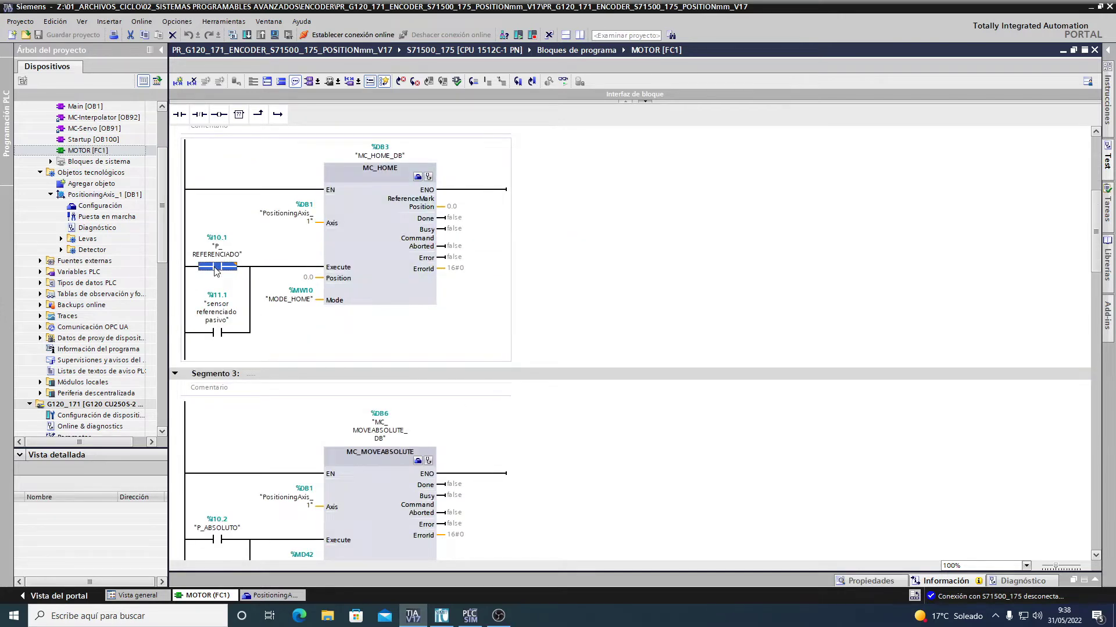
pyautogui.click(366, 273)
# Examine the MC_MOVEABSOLUTE and MC_MOVERELATIVE calls in Segmentos 3 and 4 with their P_ABSOLUTO and P_RELATIVO contacts.
pyautogui.scroll(-6, 367, 273)
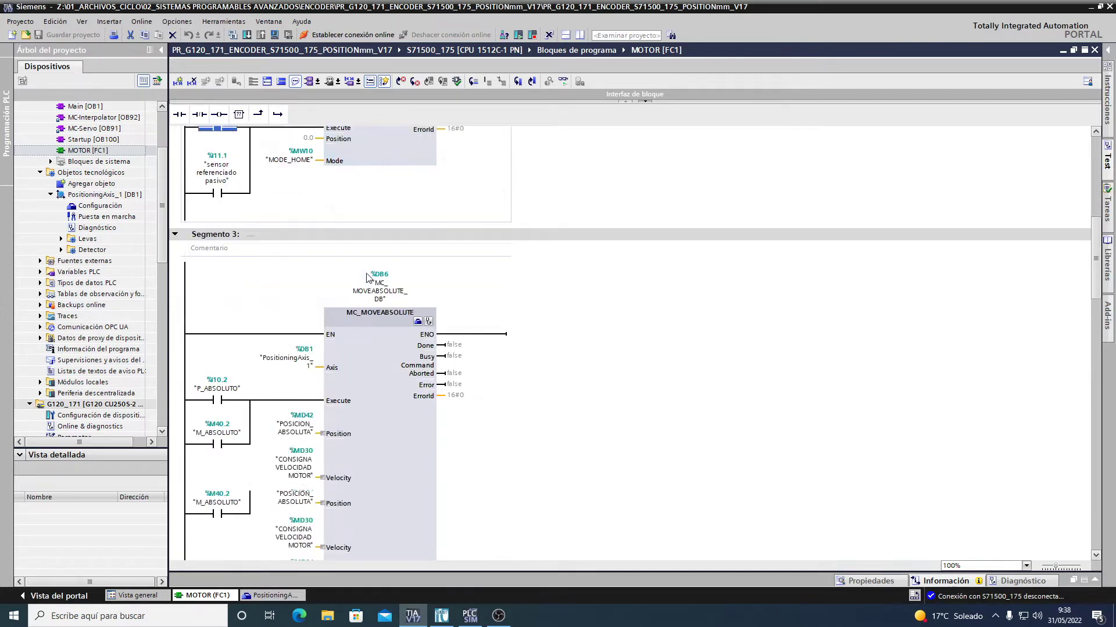
pyautogui.click(366, 273)
pyautogui.click(216, 260)
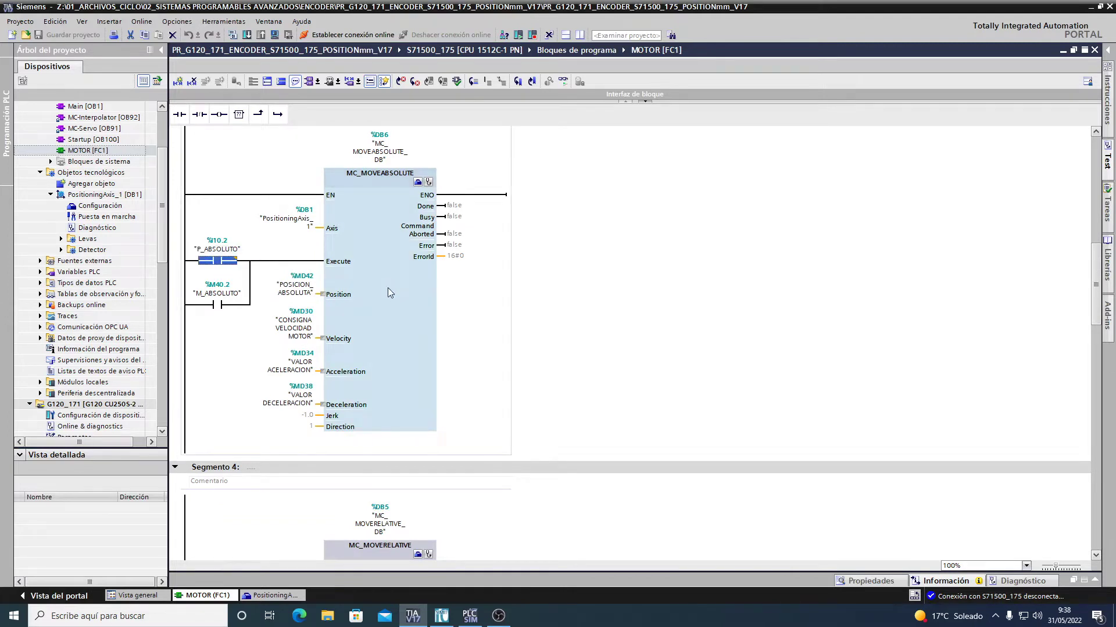
pyautogui.click(404, 310)
pyautogui.scroll(-6, 399, 306)
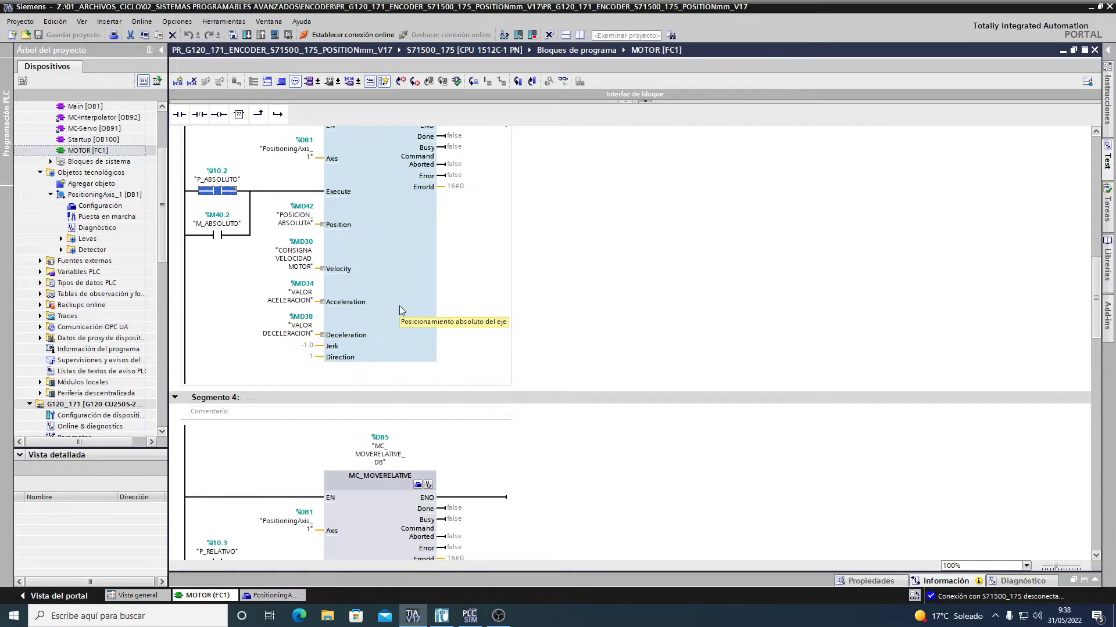
pyautogui.scroll(-2, 402, 318)
pyautogui.click(203, 284)
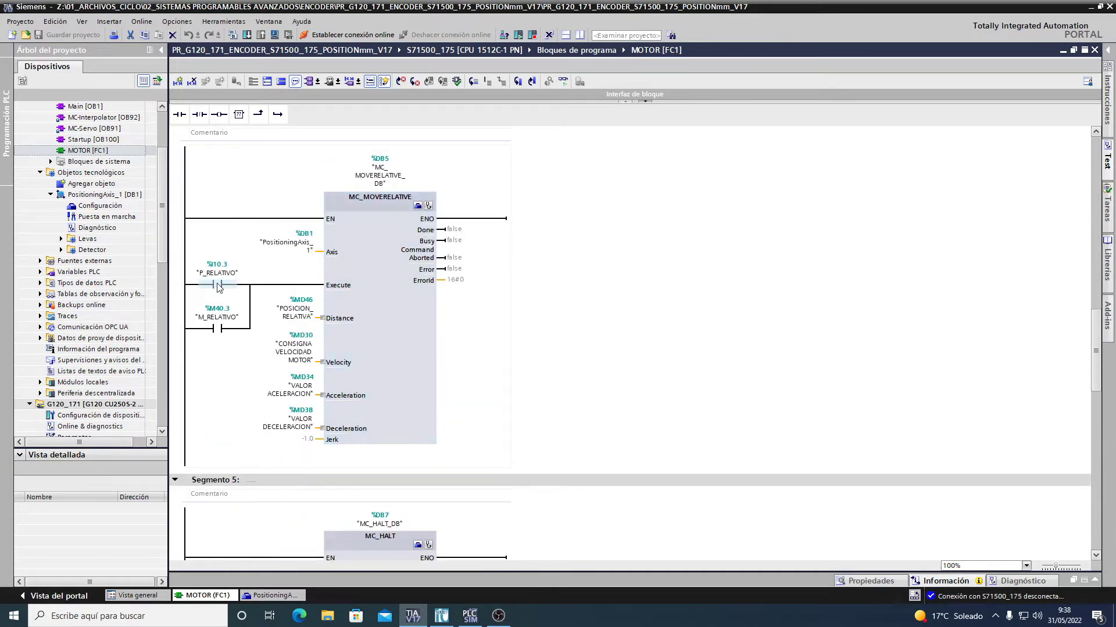
# Examine the MC_HALT call in Segmento 5 and the P_PARAR contact that executes it.
pyautogui.scroll(-6, 399, 332)
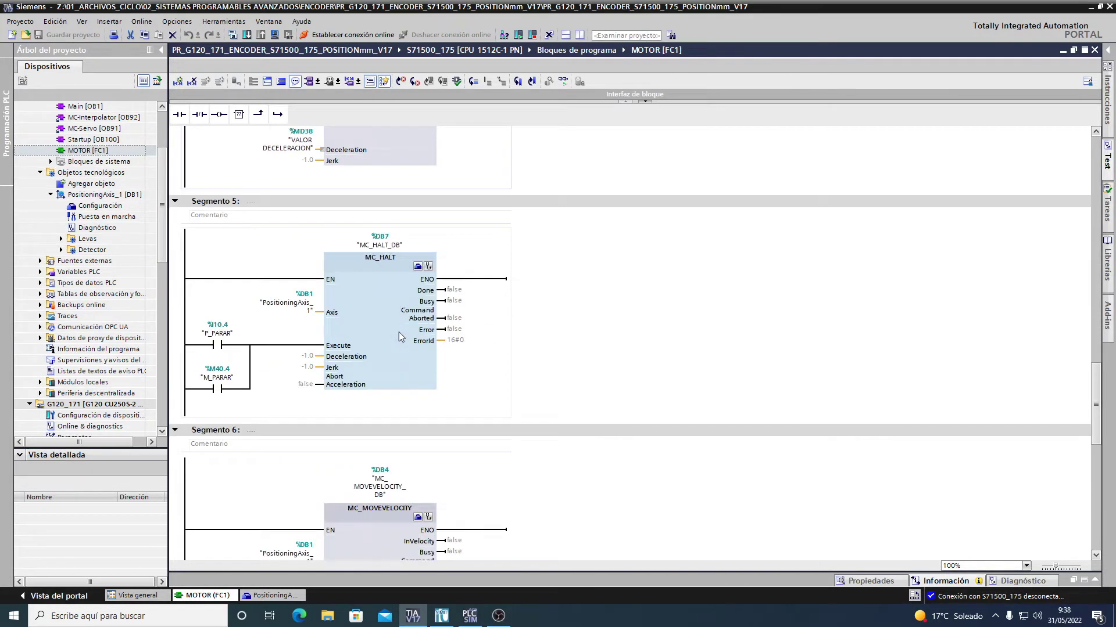
pyautogui.click(216, 345)
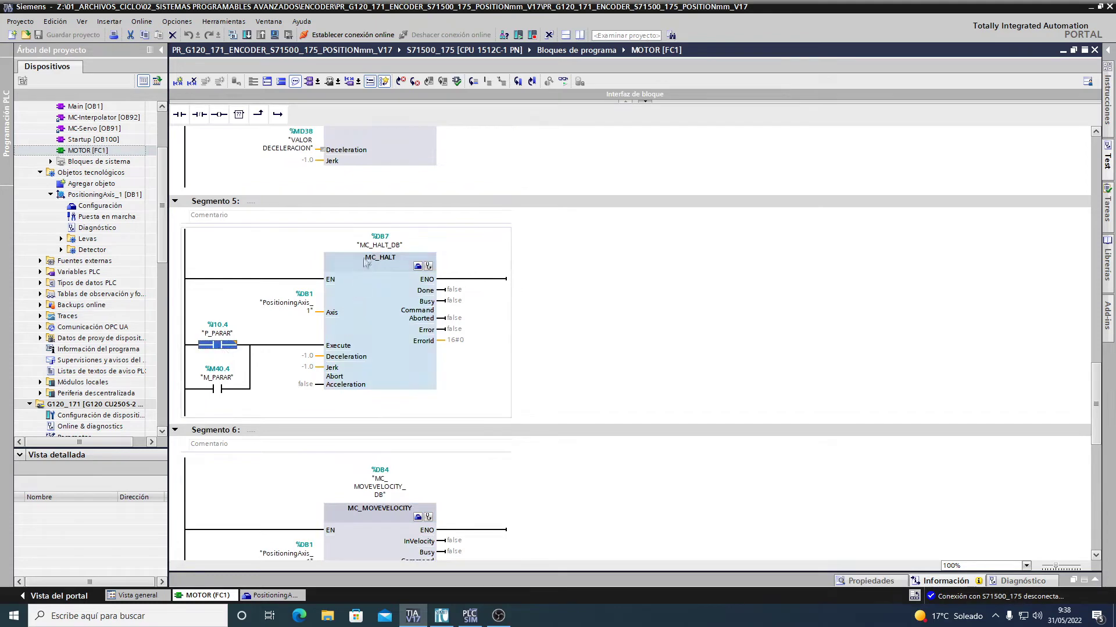
pyautogui.click(380, 363)
# Examine the MC_MOVEVELOCITY call with its P_VELOCIDAD contact in Segmento 6 and the MC_RESET call in Segmento 7.
pyautogui.scroll(-6, 387, 357)
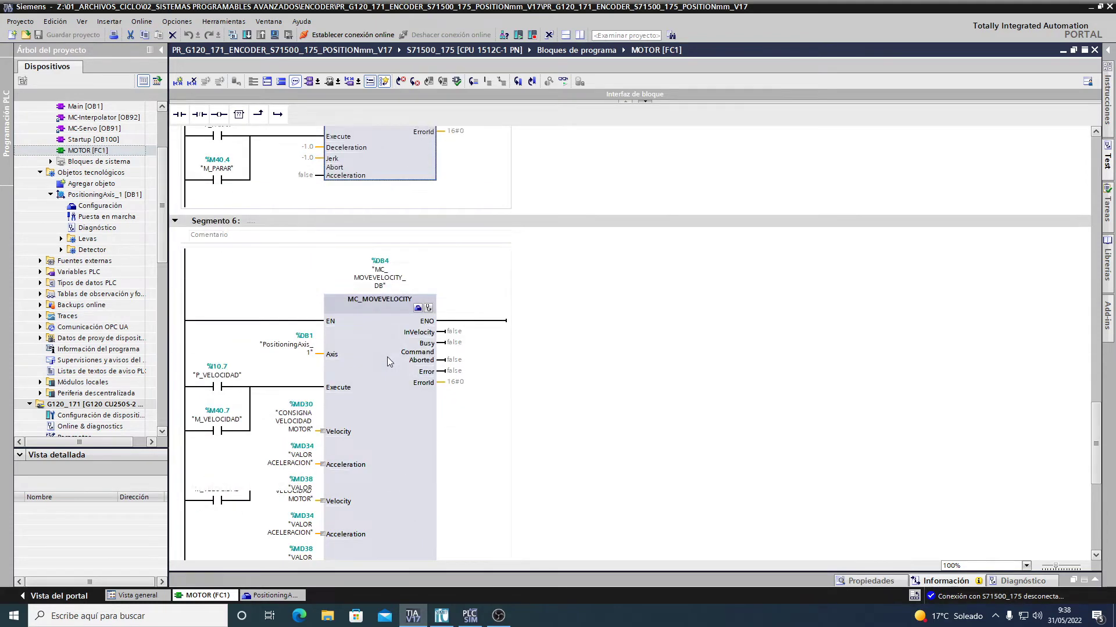
pyautogui.click(220, 318)
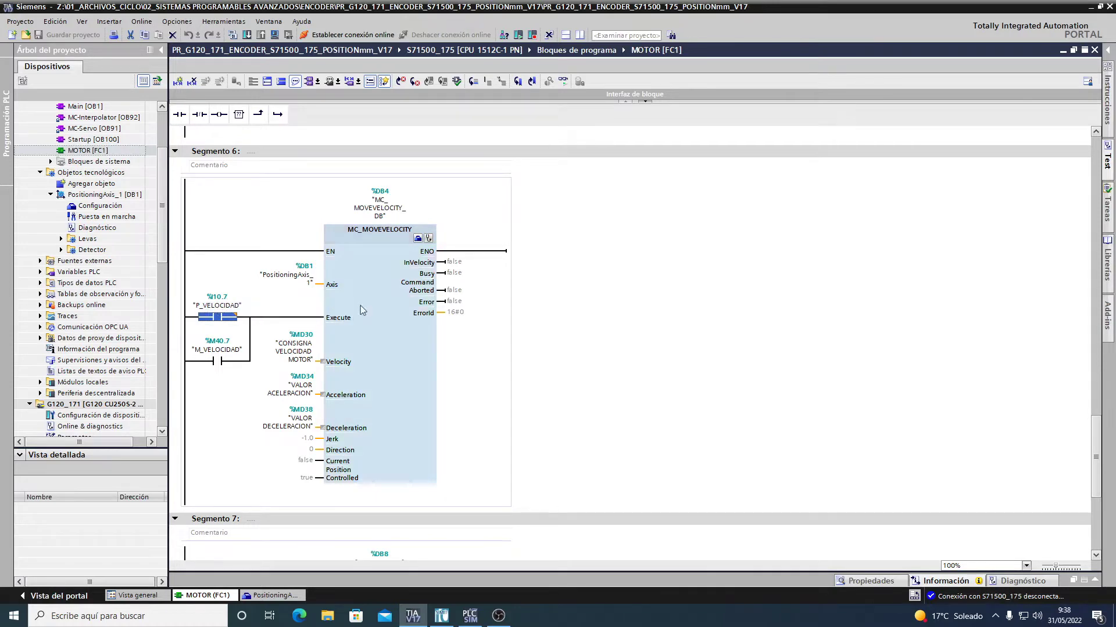
pyautogui.click(383, 312)
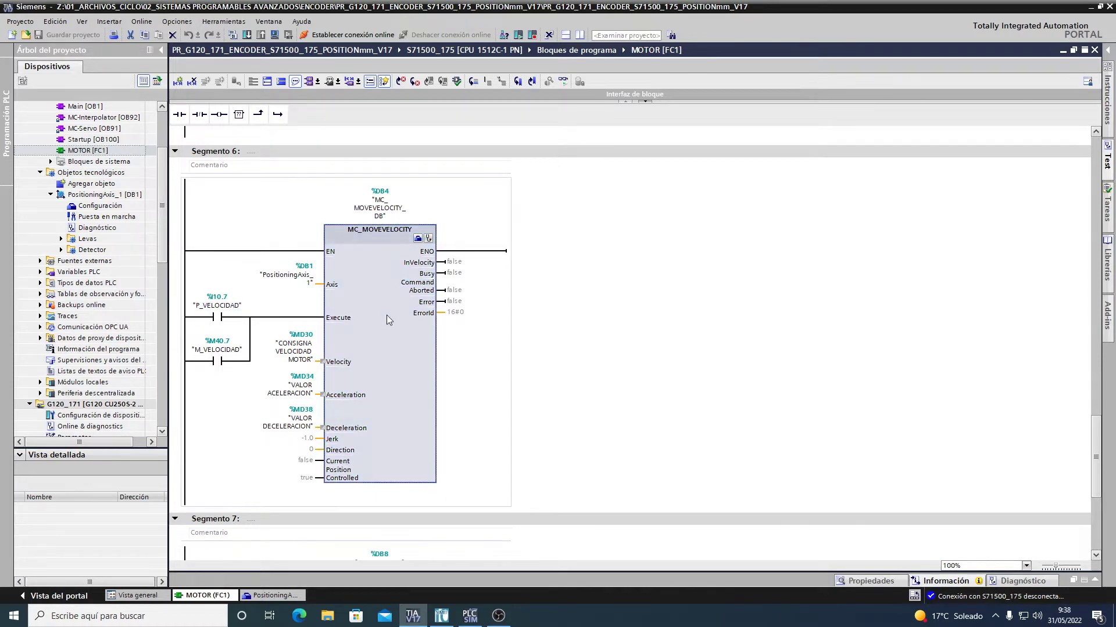
pyautogui.scroll(-3, 386, 315)
pyautogui.scroll(-3, 385, 315)
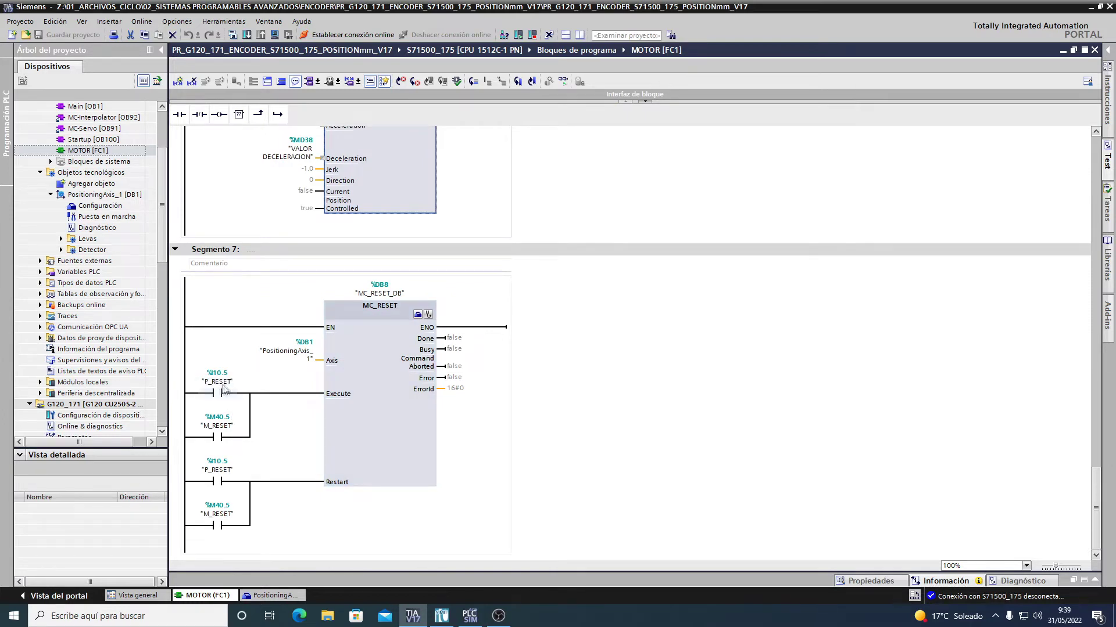
# Examine the MC_RESET call in Segmento 7 and the velocity, acceleration and deceleration parameters of MC_MOVEVELOCITY in Segmento 6.
pyautogui.click(382, 351)
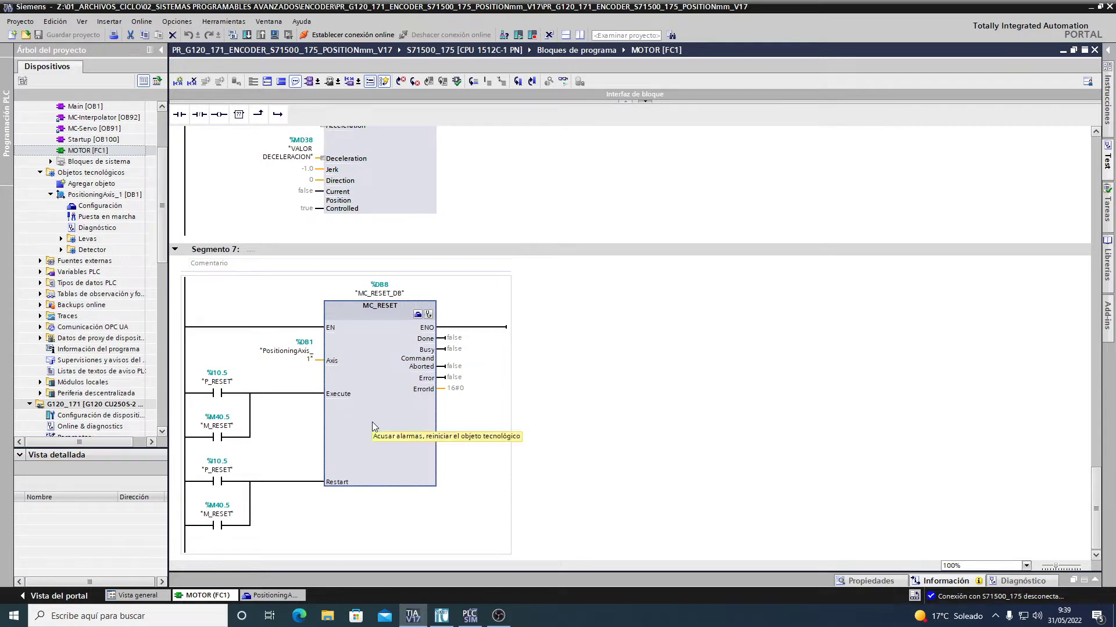
pyautogui.scroll(3, 372, 423)
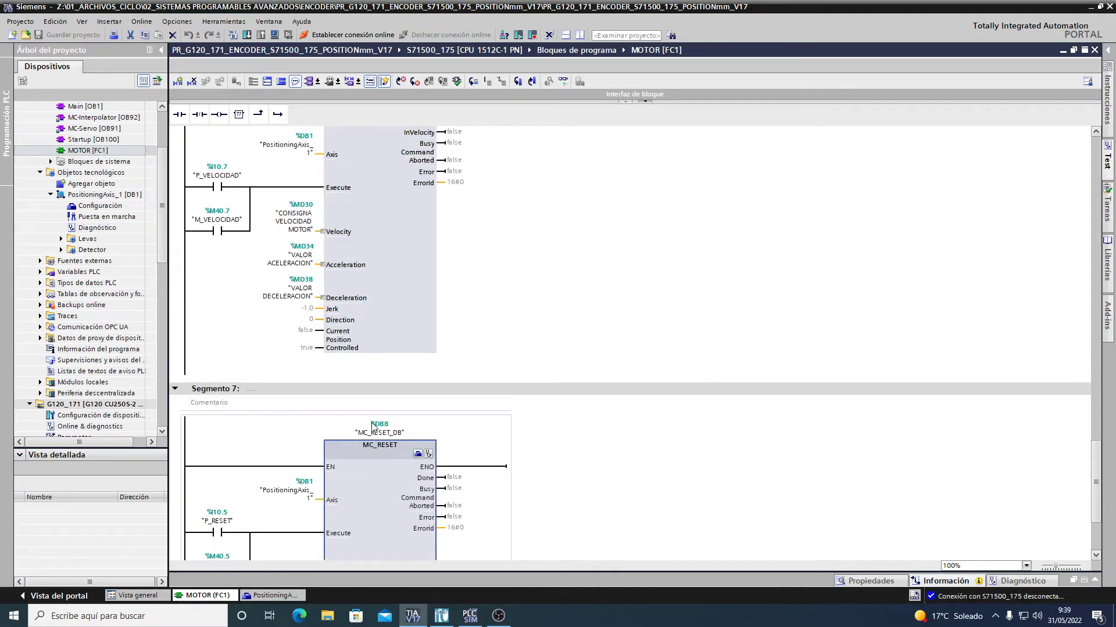
pyautogui.scroll(1, 372, 419)
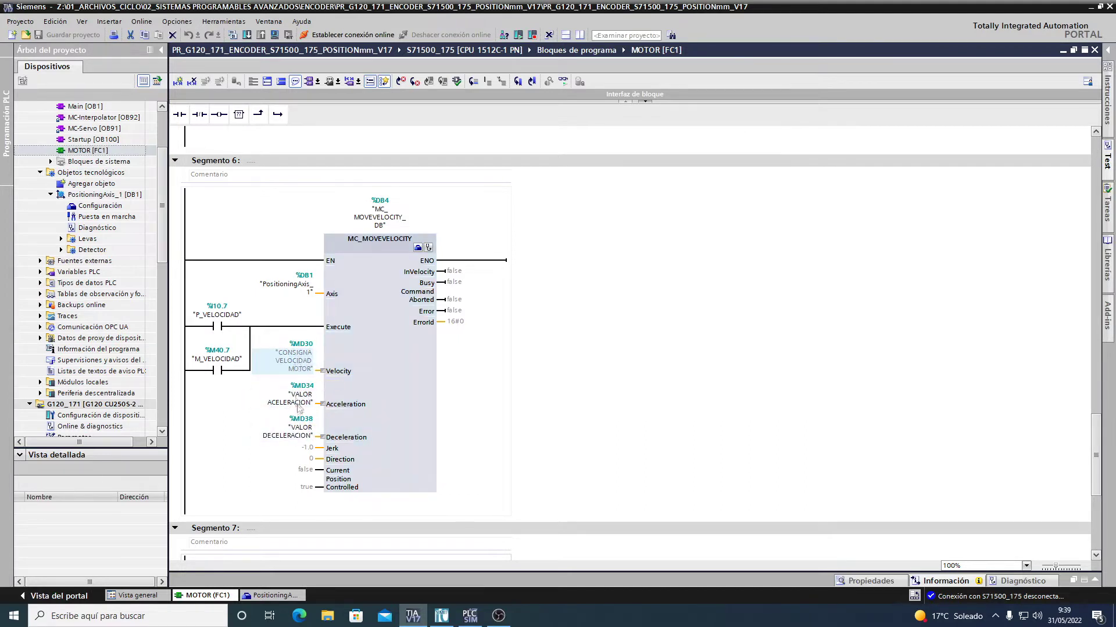
pyautogui.click(396, 373)
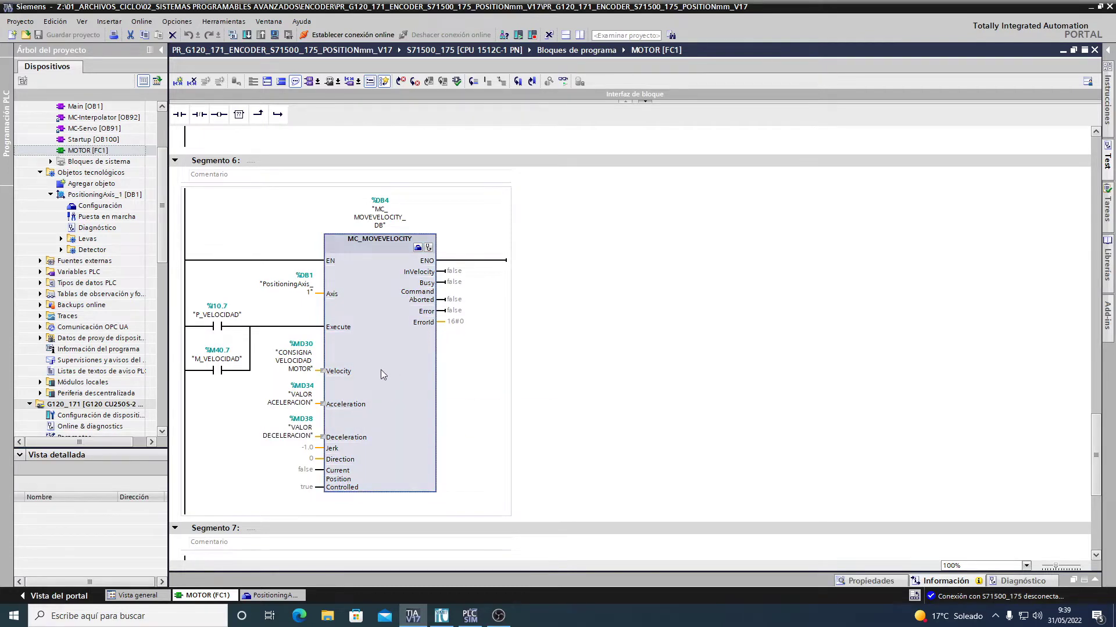
# Examine the POSICION_RELATIVA distance parameter of MC_MOVERELATIVE and the POSICION_ABSOLUTA position parameter of MC_MOVEABSOLUTE.
pyautogui.scroll(5, 381, 369)
pyautogui.scroll(5, 379, 371)
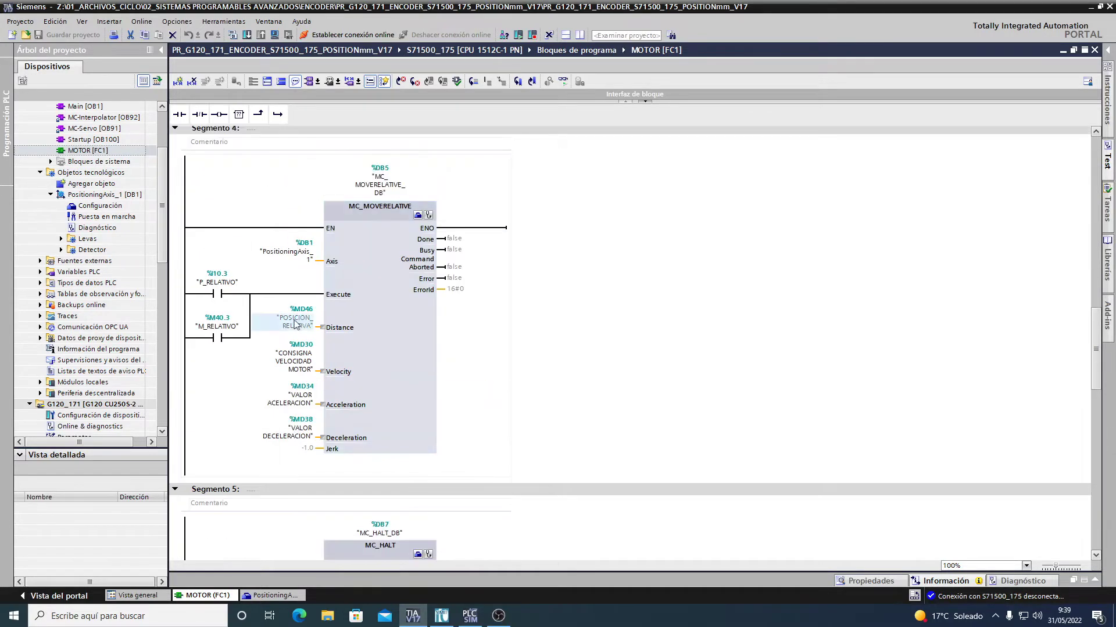
pyautogui.click(300, 325)
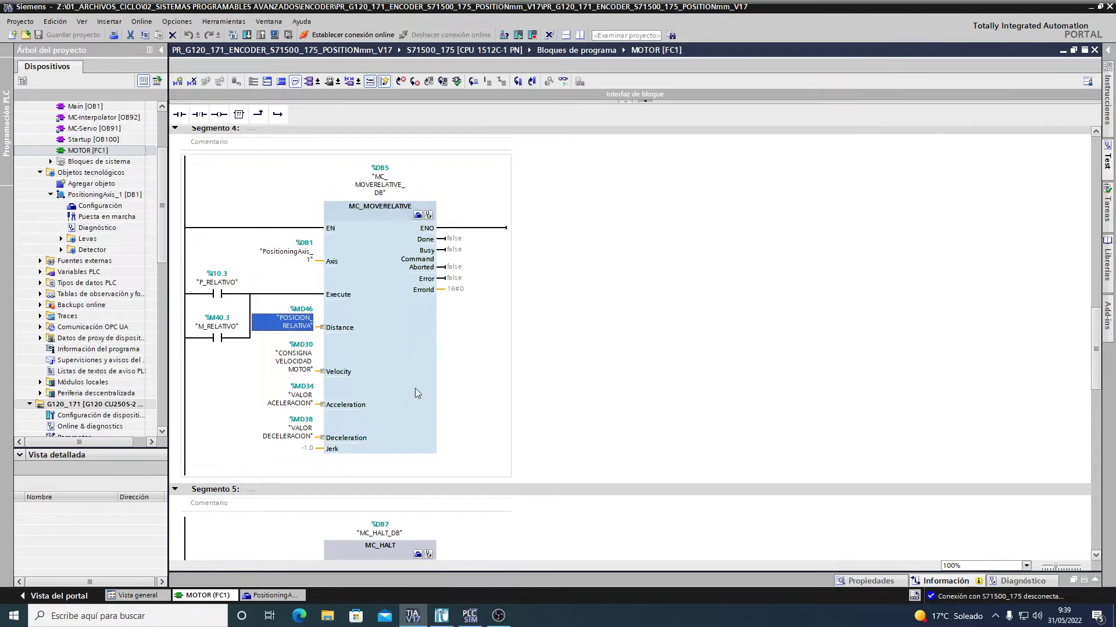
pyautogui.scroll(5, 389, 387)
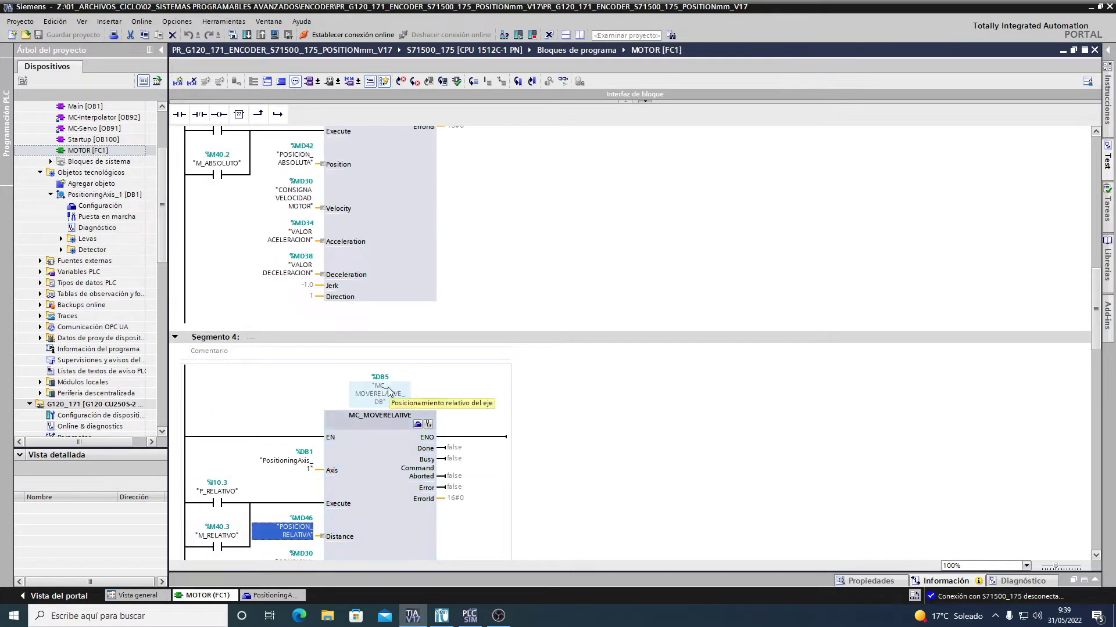
pyautogui.click(278, 231)
pyautogui.click(394, 275)
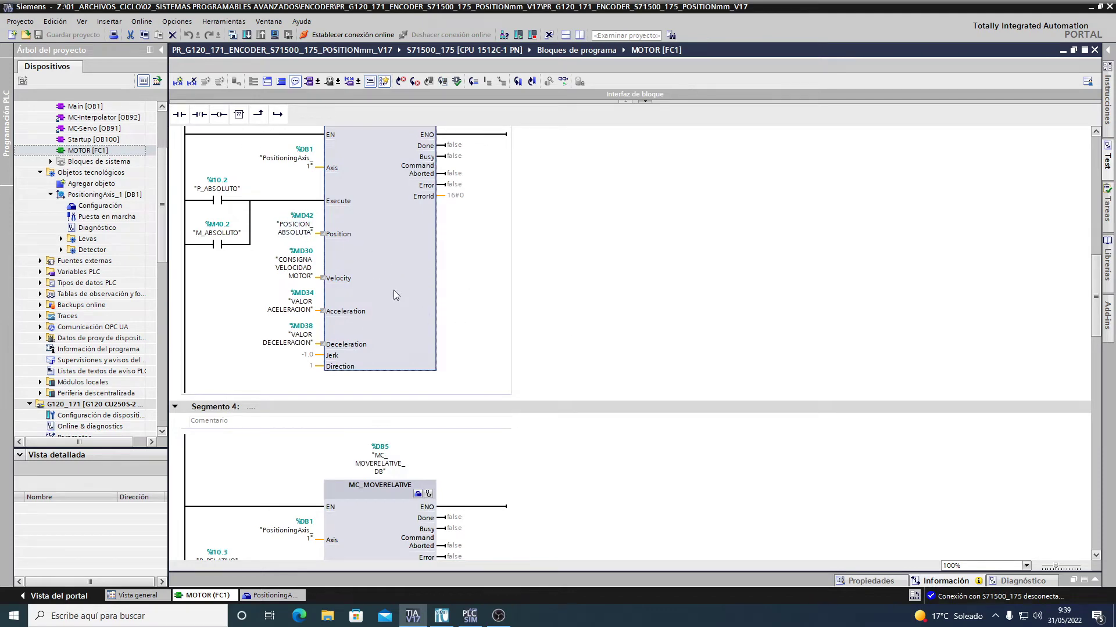
# Examine the MODE_HOME parameter of the MC_HOME call in Segmento 2 and the MC_POWER call in Segmento 1.
pyautogui.scroll(3, 393, 290)
pyautogui.scroll(4, 392, 291)
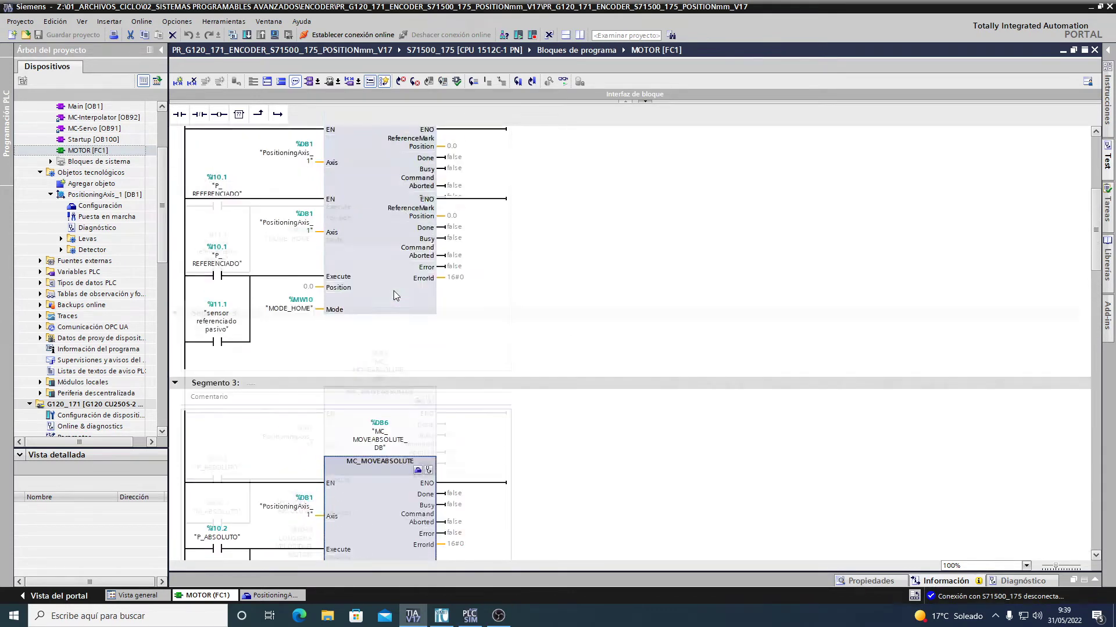
pyautogui.click(288, 313)
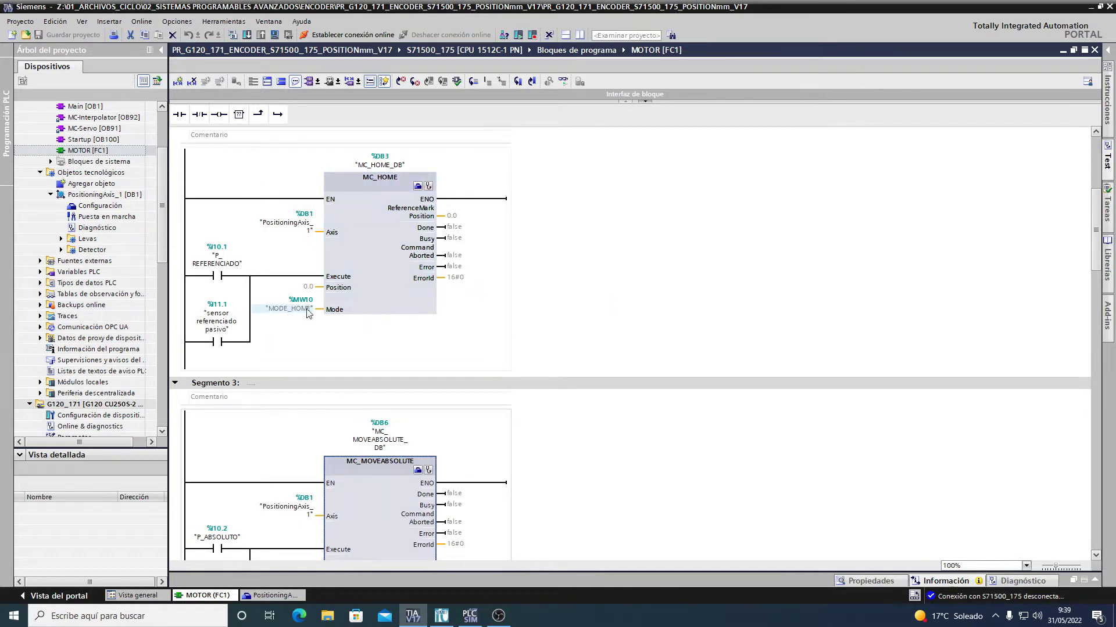
pyautogui.click(380, 289)
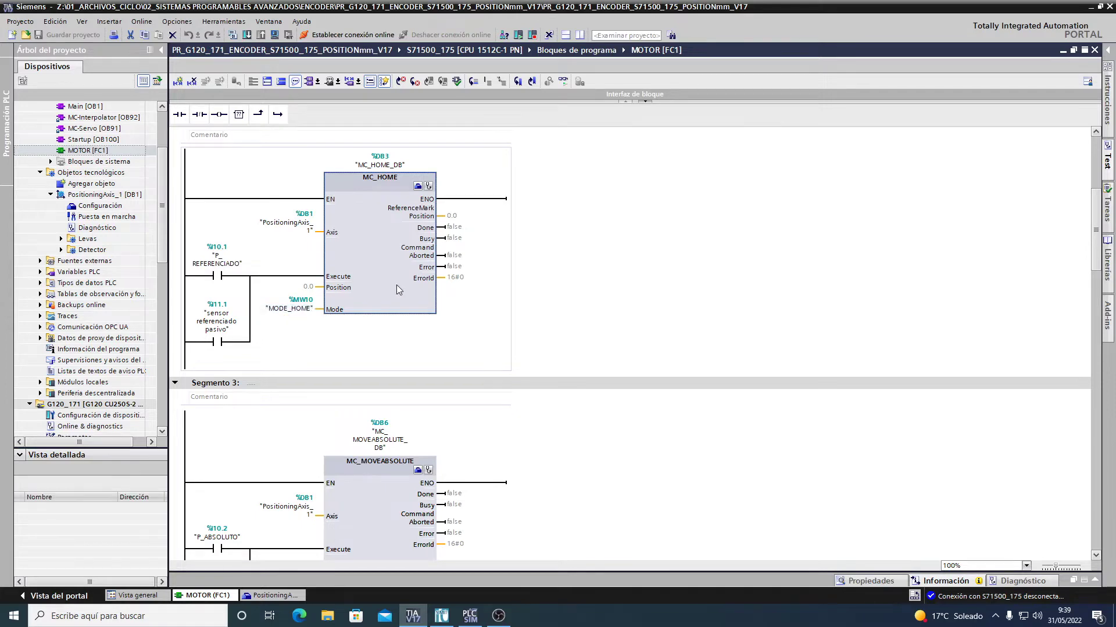
pyautogui.scroll(5, 397, 285)
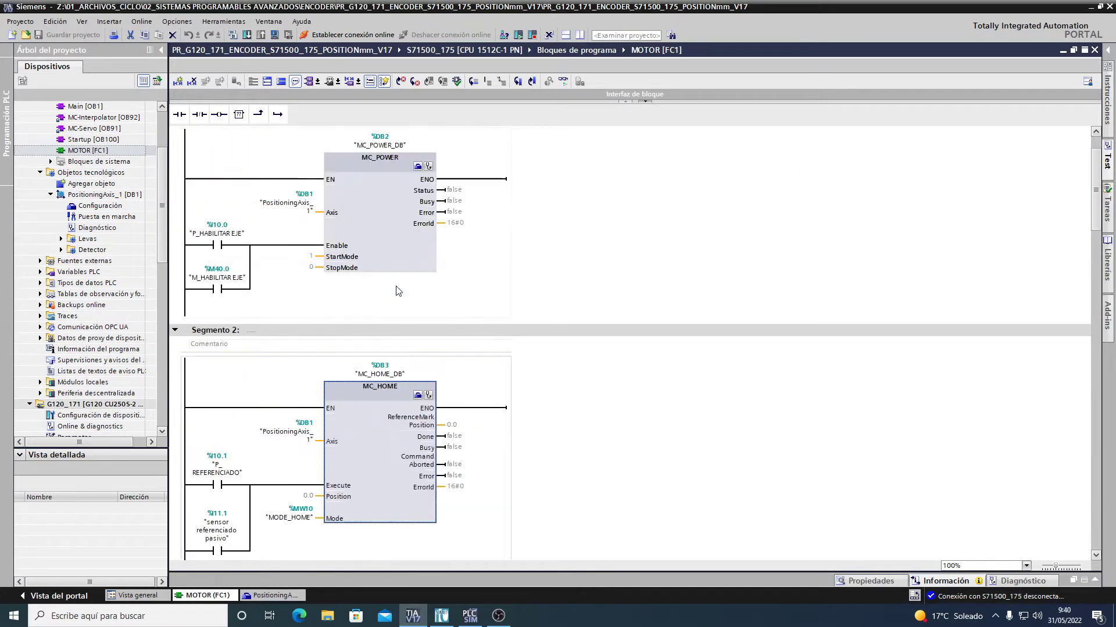
pyautogui.scroll(2, 397, 287)
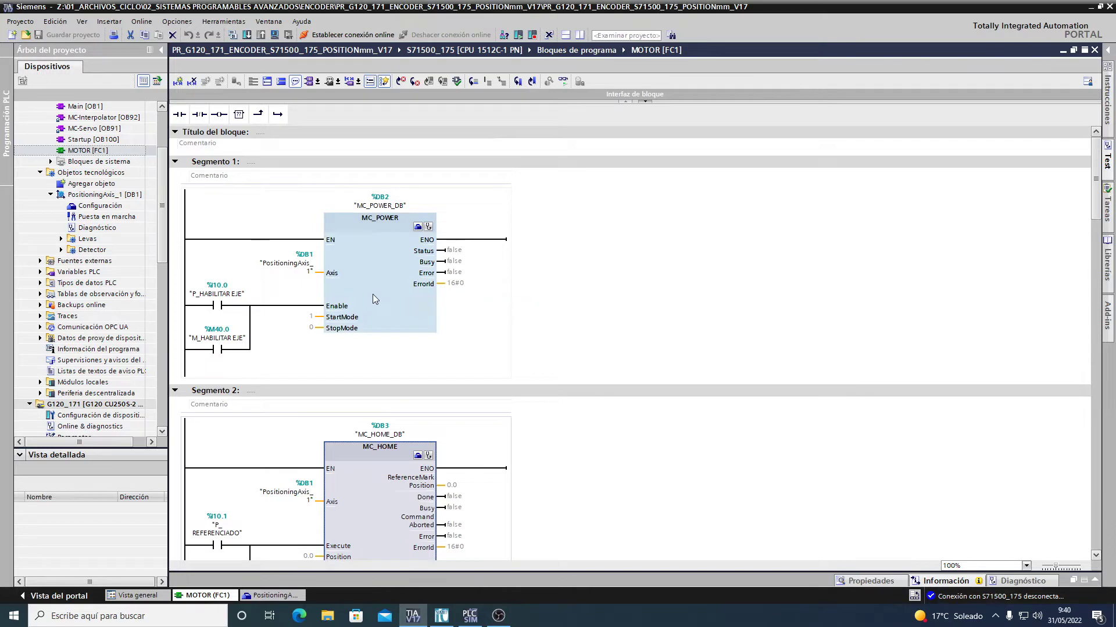
# Switch to SIMIT and create a new project named Video in the PROYECTOS SIMIT folder.
pyautogui.click(441, 616)
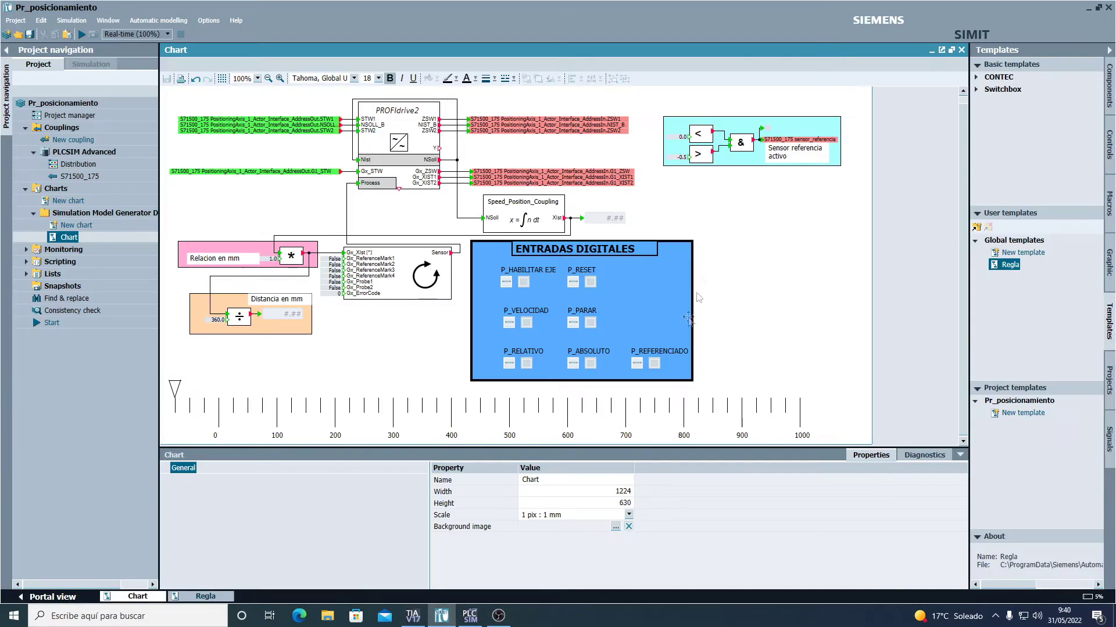
pyautogui.click(16, 21)
pyautogui.click(38, 35)
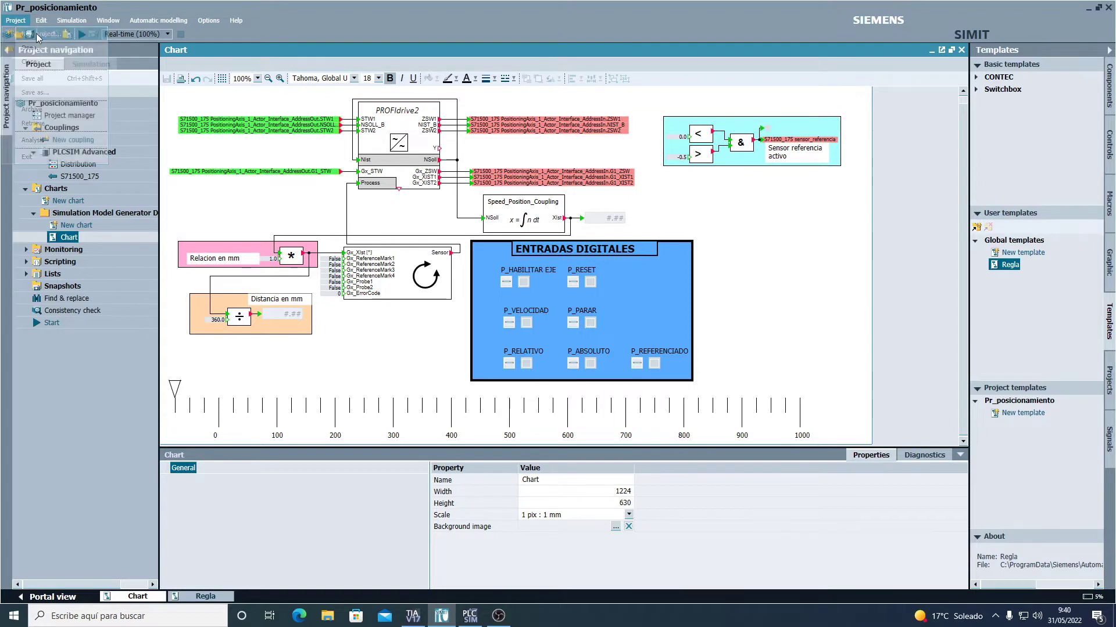
pyautogui.doubleClick(454, 264)
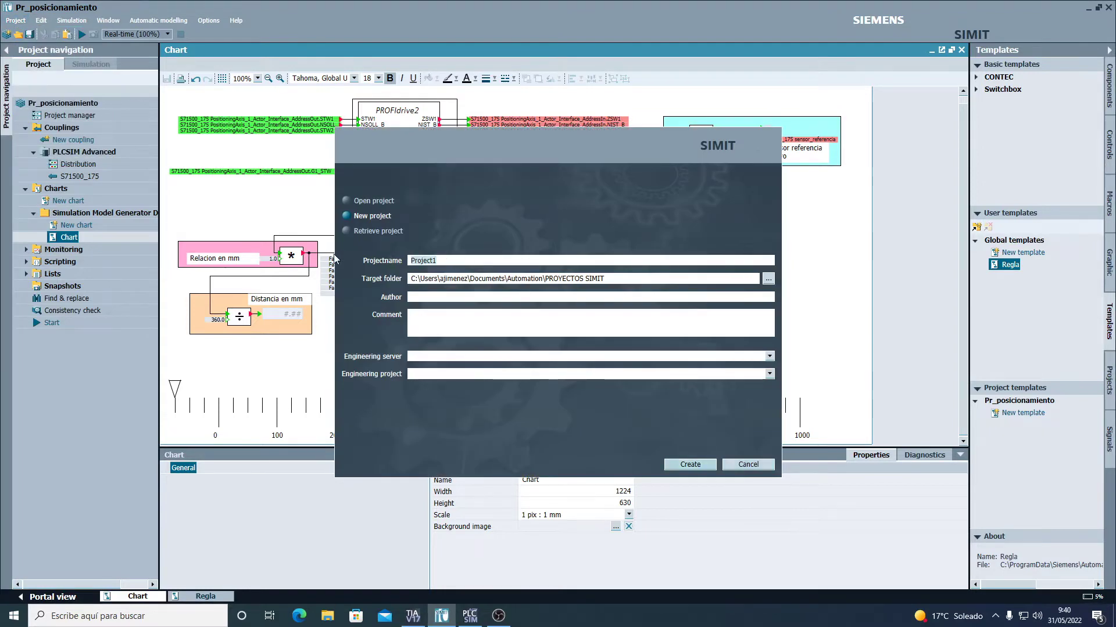
pyautogui.write('Video')
pyautogui.click(700, 462)
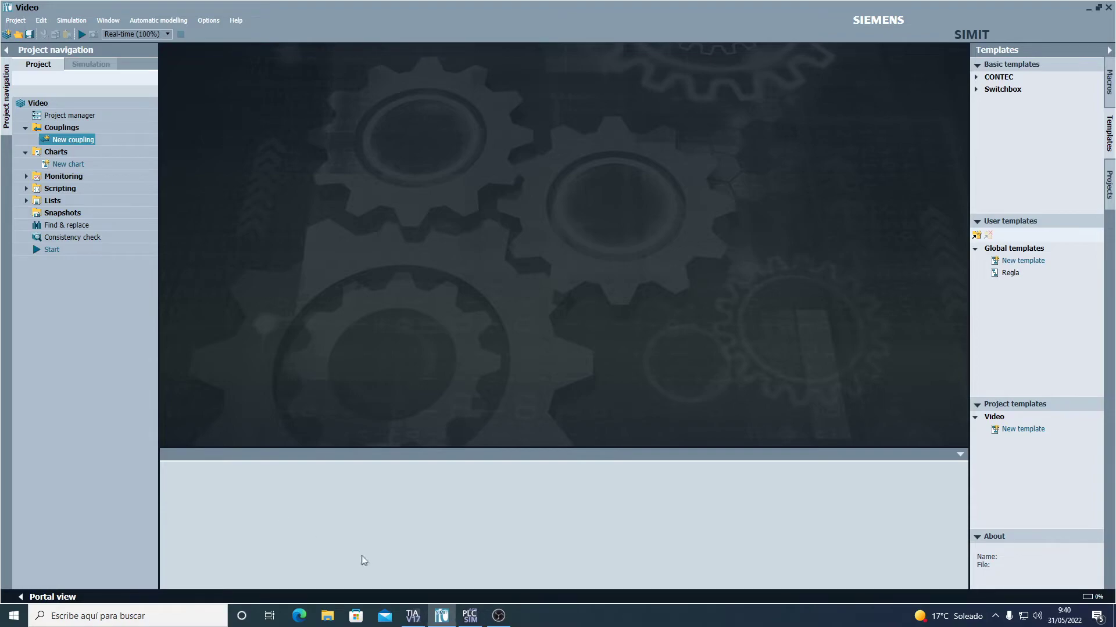
# Add a new PLCSIM Advanced coupling to the Video project.
pyautogui.click(413, 616)
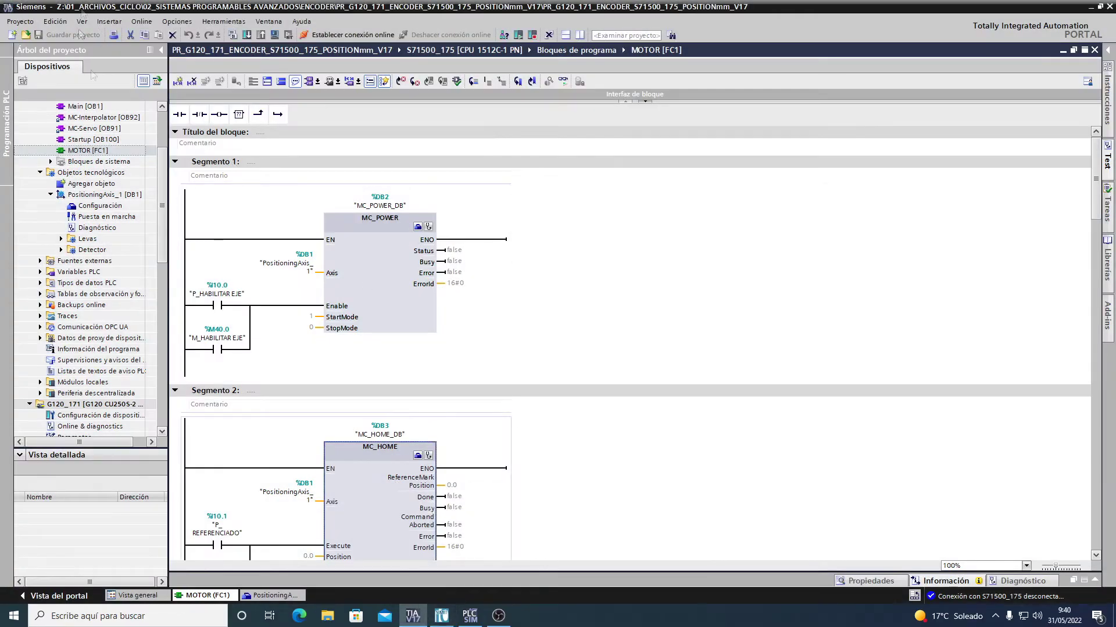
pyautogui.click(442, 616)
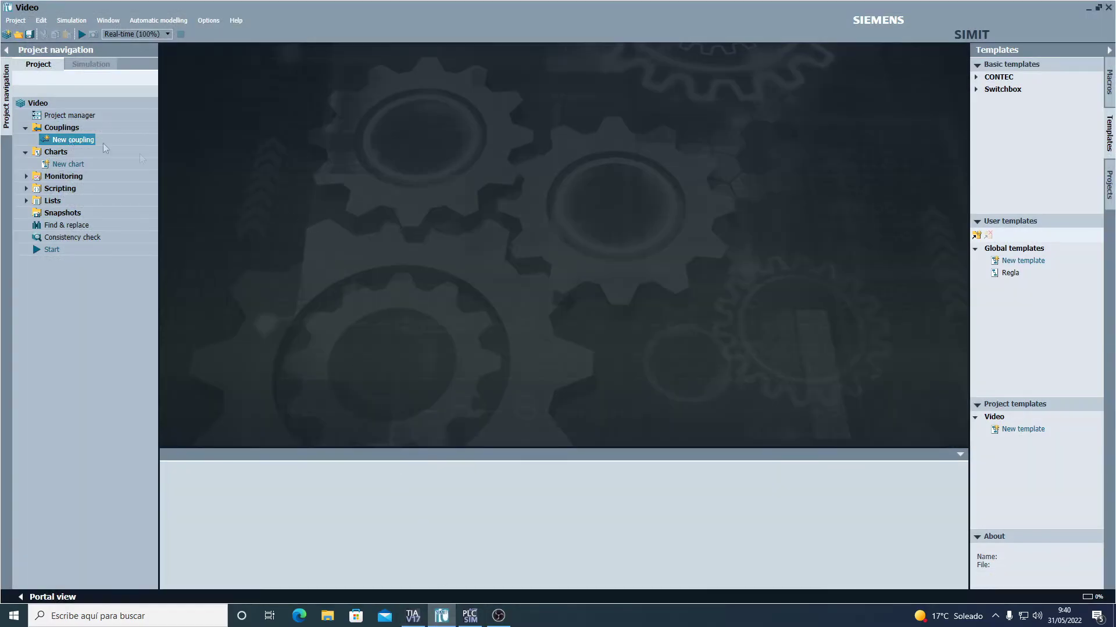
pyautogui.doubleClick(68, 139)
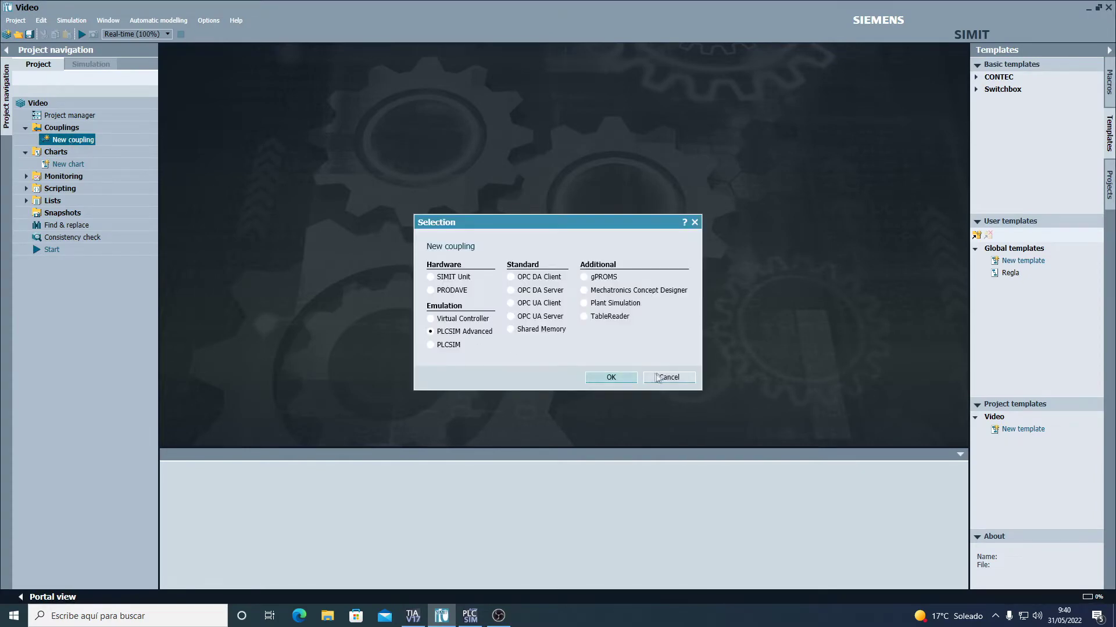
pyautogui.click(609, 379)
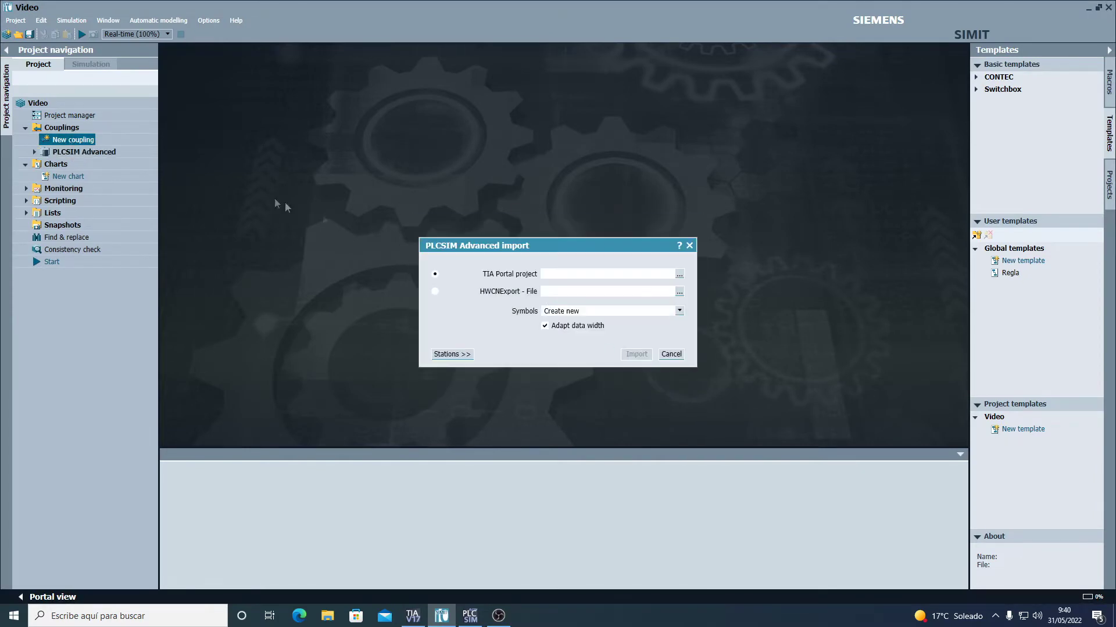
# Import the TIA Portal project PR_G120_171_ENCODER_S71500_175_POSITIONmm_V17.ap17 into the coupling with new symbols and adapted data width.
pyautogui.click(683, 277)
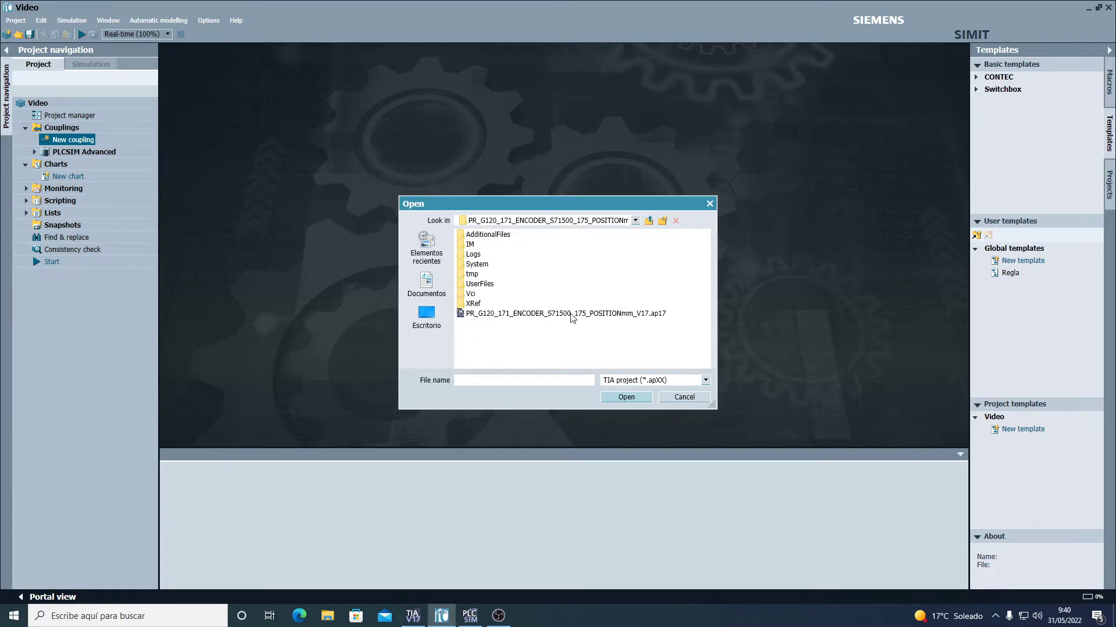
pyautogui.click(636, 220)
pyautogui.click(635, 221)
pyautogui.click(499, 313)
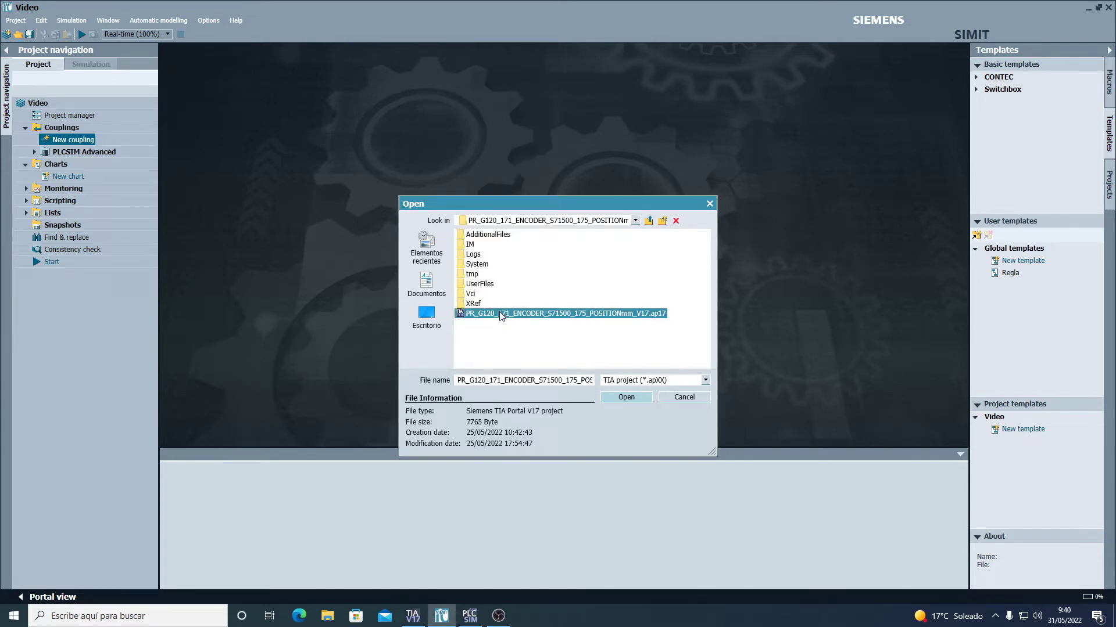
pyautogui.click(625, 398)
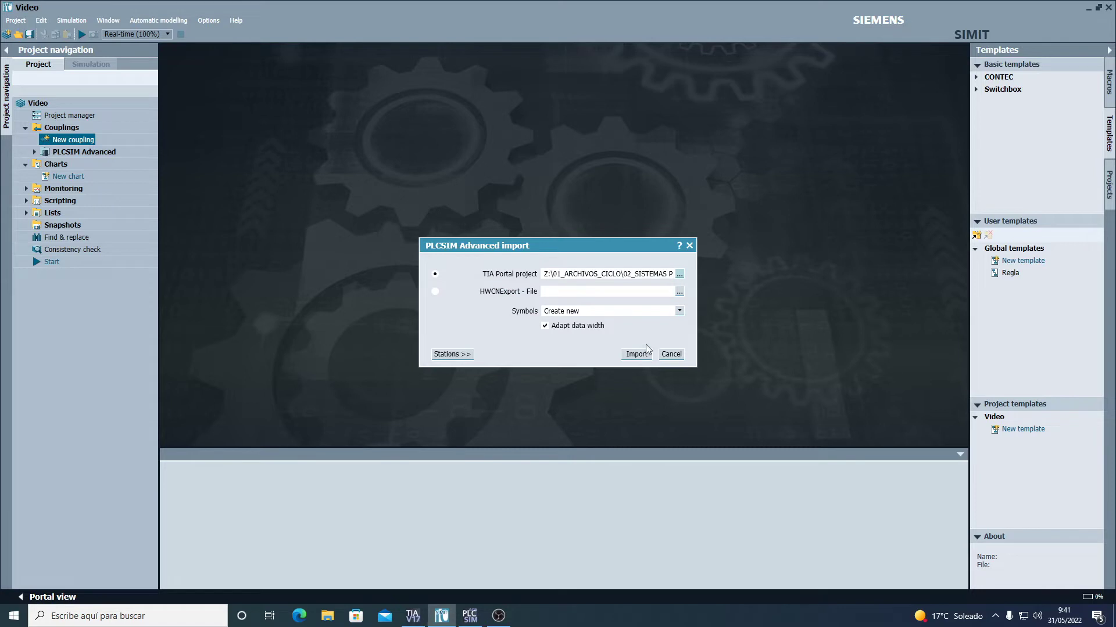
pyautogui.click(637, 359)
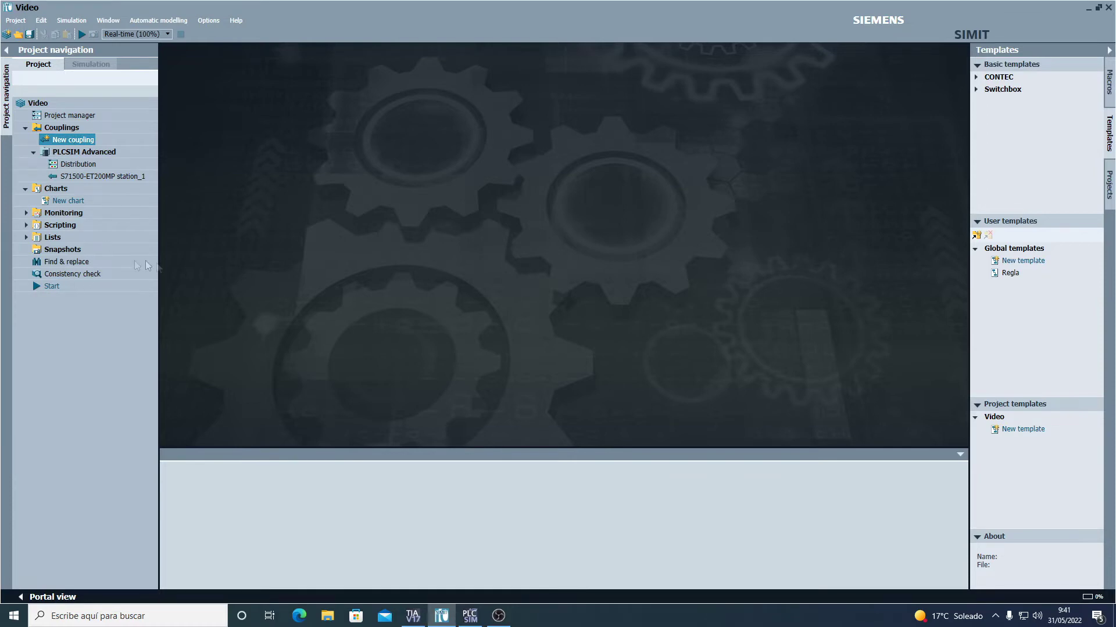
# Add a new chart to the Video project, keeping the name Chart.
pyautogui.click(120, 177)
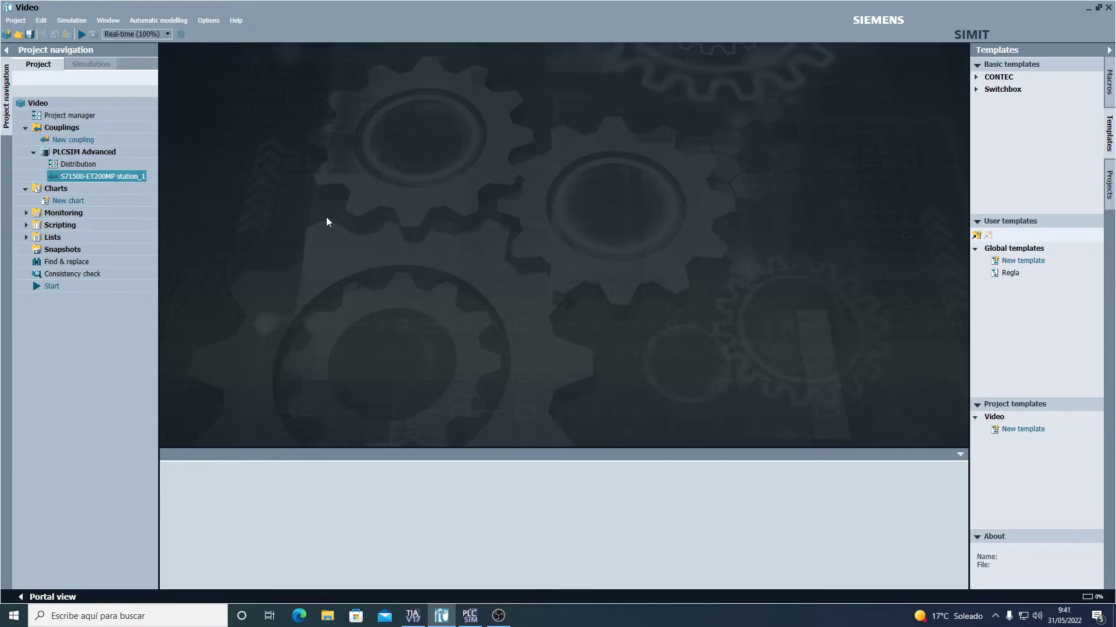
pyautogui.doubleClick(67, 201)
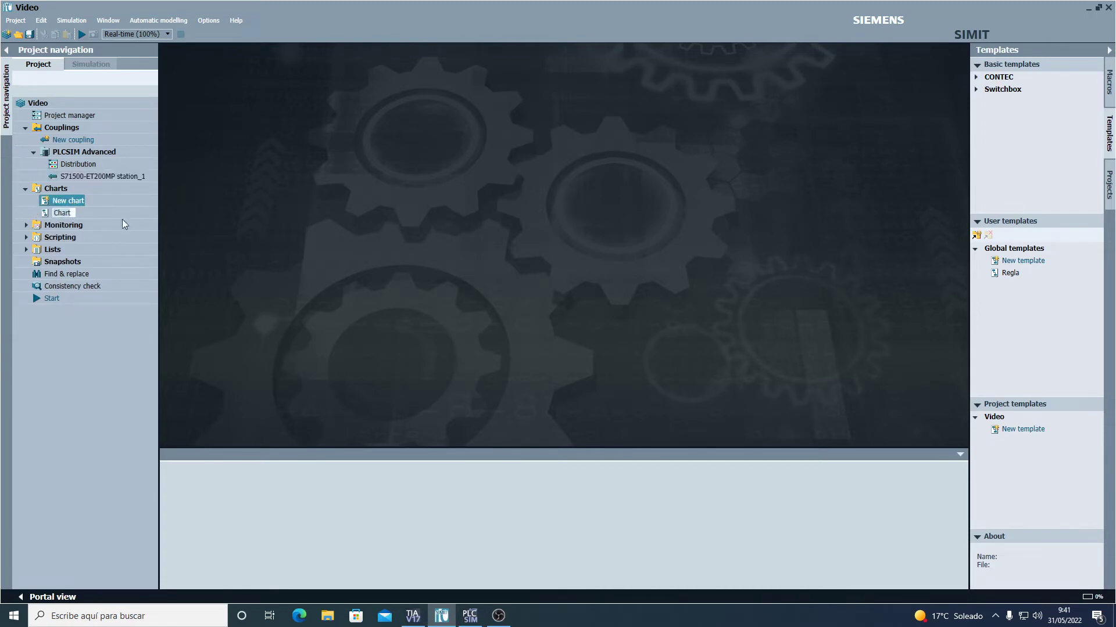
pyautogui.click(50, 215)
# Rename the S71500-ET200MP station_1 coupling as S71500_175.
pyautogui.click(75, 177)
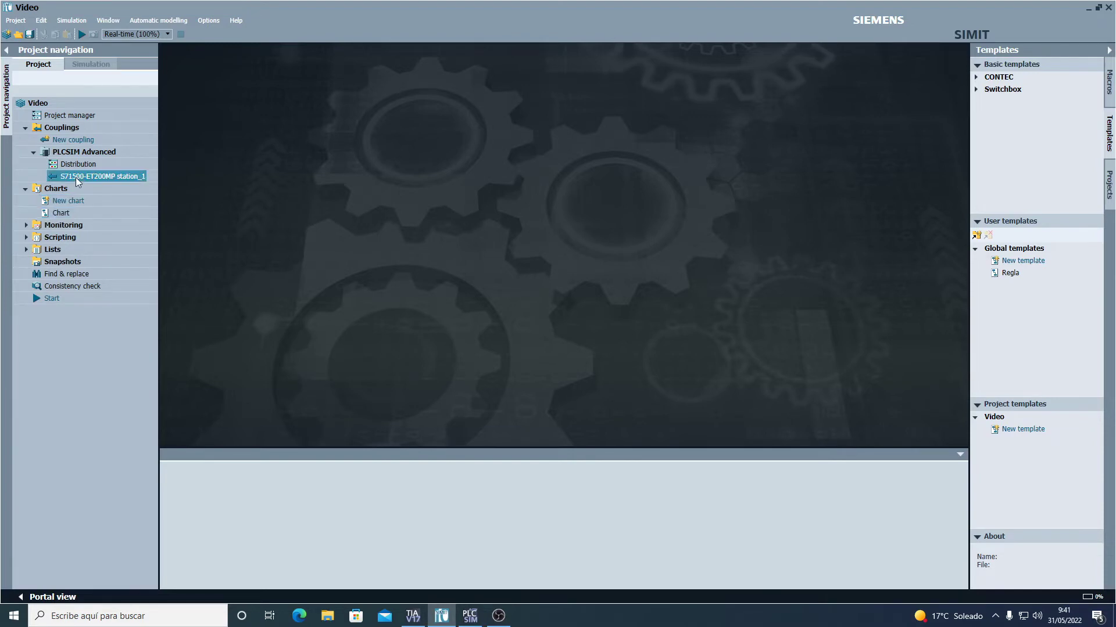
pyautogui.click(75, 176)
pyautogui.click(75, 177)
pyautogui.press('BackSpace')
pyautogui.press('BackSpace')
pyautogui.press('BackSpace')
pyautogui.press('BackSpace')
pyautogui.press('BackSpace')
pyautogui.press('BackSpace')
pyautogui.press('BackSpace')
pyautogui.press('BackSpace')
pyautogui.press('BackSpace')
pyautogui.press('BackSpace')
pyautogui.press('BackSpace')
pyautogui.press('BackSpace')
pyautogui.press('BackSpace')
pyautogui.press('BackSpace')
pyautogui.press('BackSpace')
pyautogui.press('BackSpace')
pyautogui.press('BackSpace')
pyautogui.press('BackSpace')
pyautogui.write('_175')
# Switch to TIA Portal to check the PLC's name in the project tree, and return to SIMIT.
pyautogui.click(421, 619)
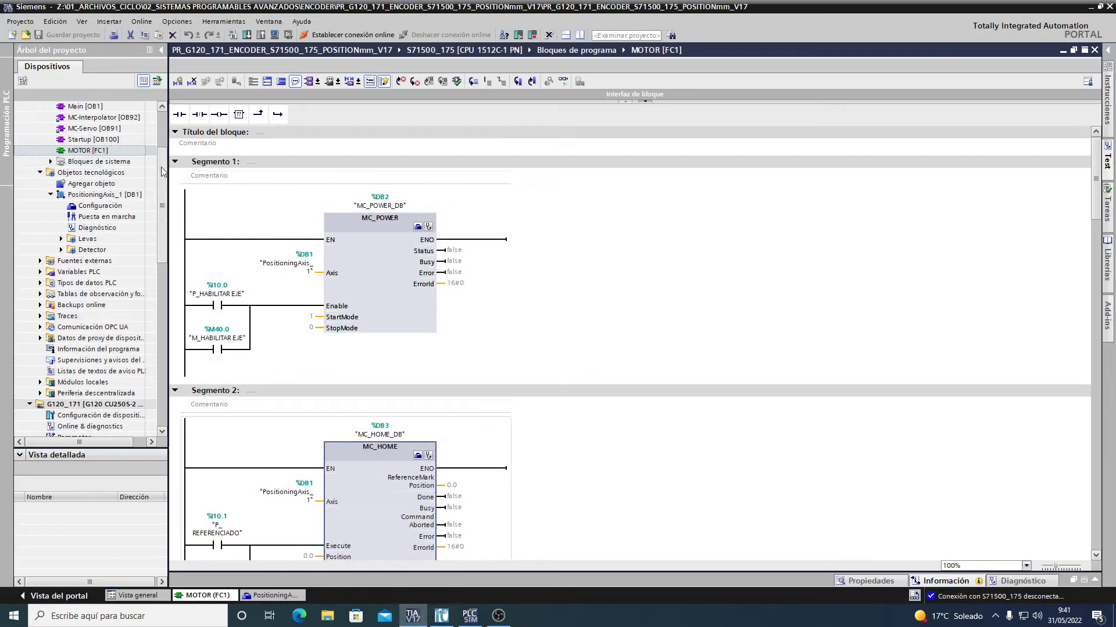
pyautogui.scroll(3, 81, 168)
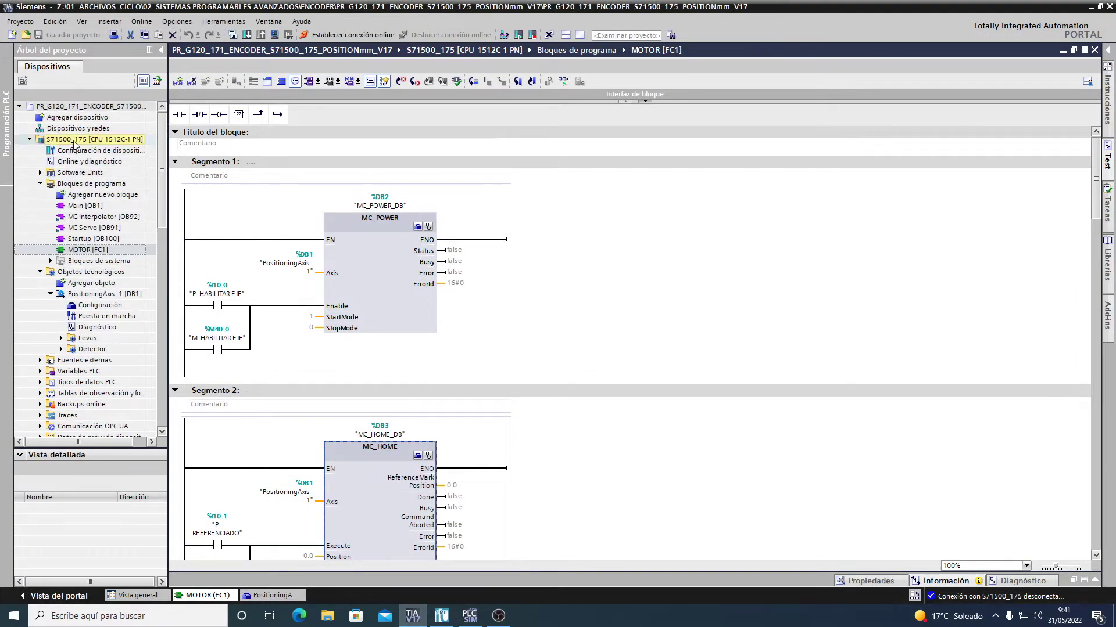
pyautogui.click(442, 620)
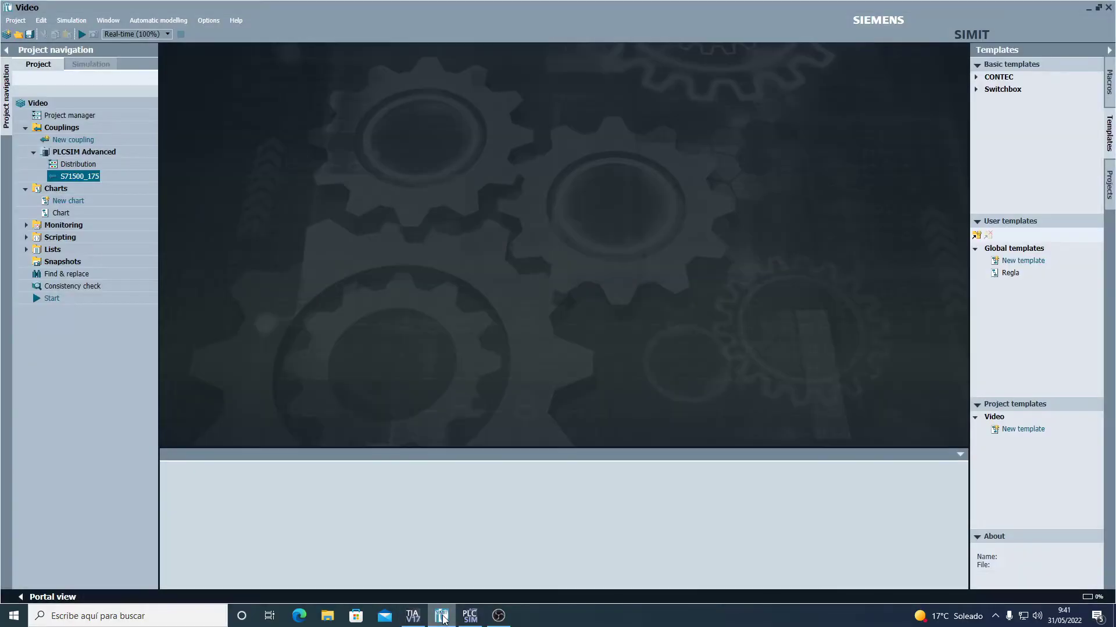
# Open the S71500_175 coupling and examine the imported input symbols from P_HABILITAR EJE at I10.0 to P_RESET at I10.5.
pyautogui.doubleClick(69, 176)
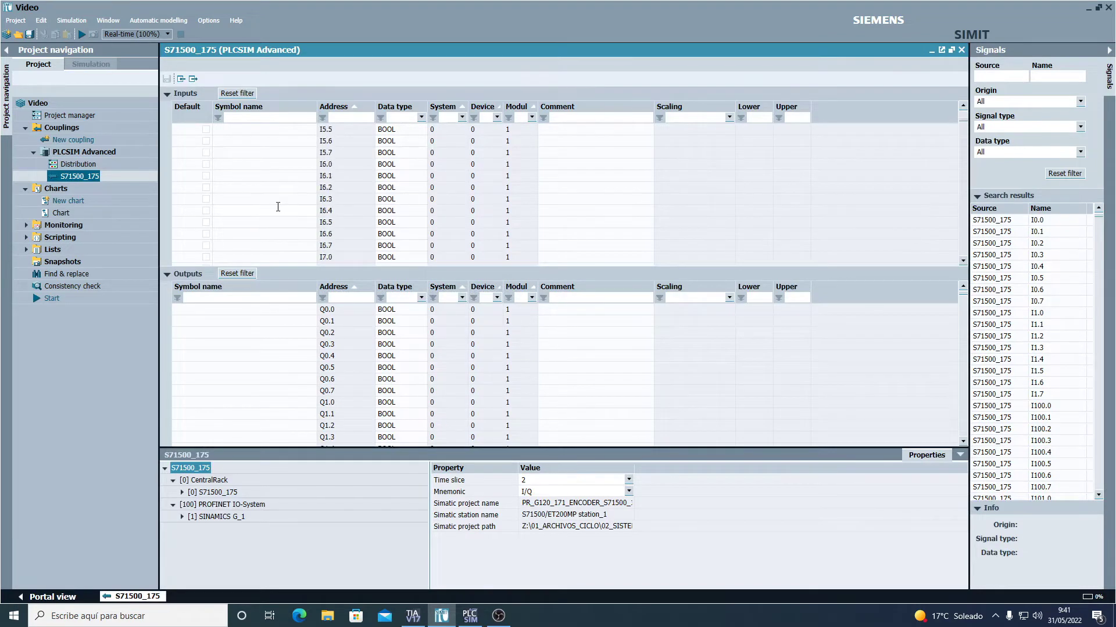
pyautogui.scroll(-17, 278, 209)
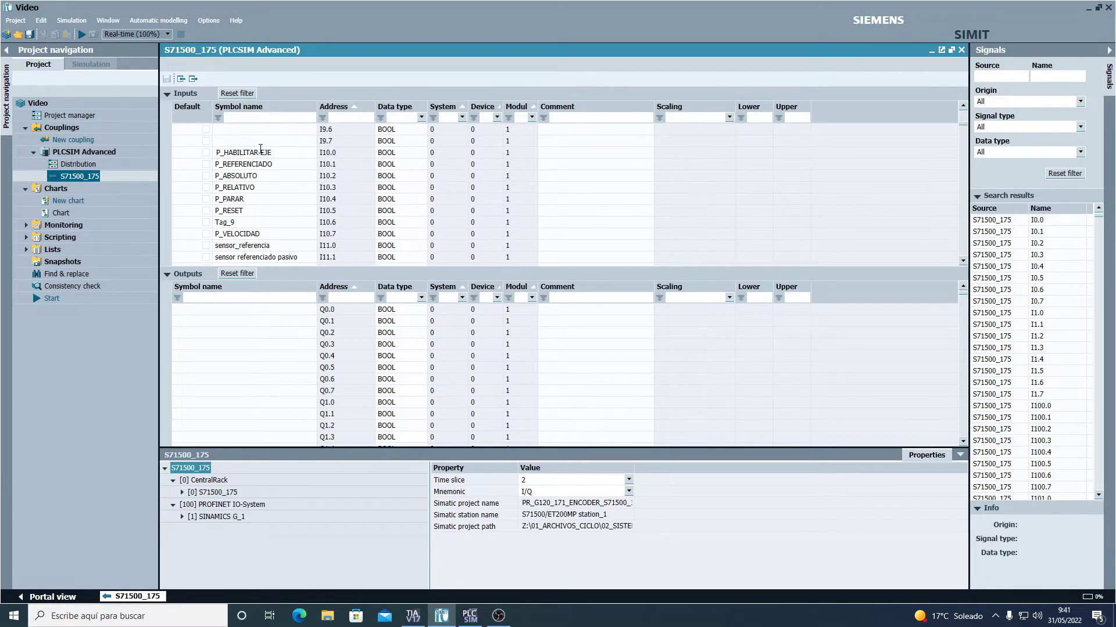
pyautogui.click(261, 153)
pyautogui.click(265, 166)
pyautogui.click(263, 175)
pyautogui.click(263, 187)
pyautogui.click(264, 199)
pyautogui.click(264, 210)
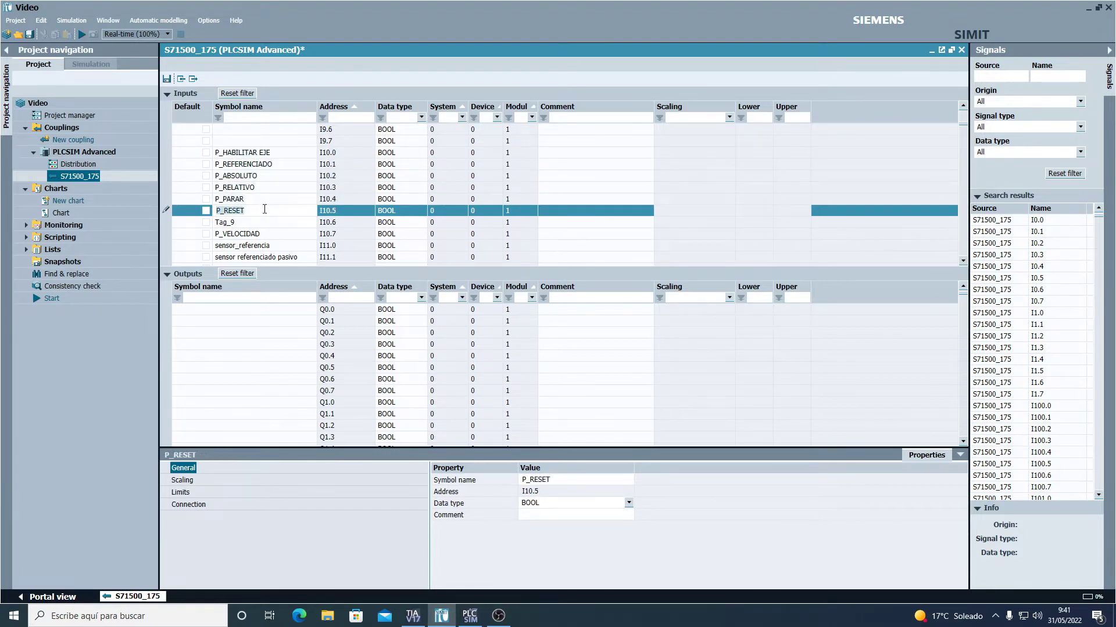
pyautogui.click(263, 199)
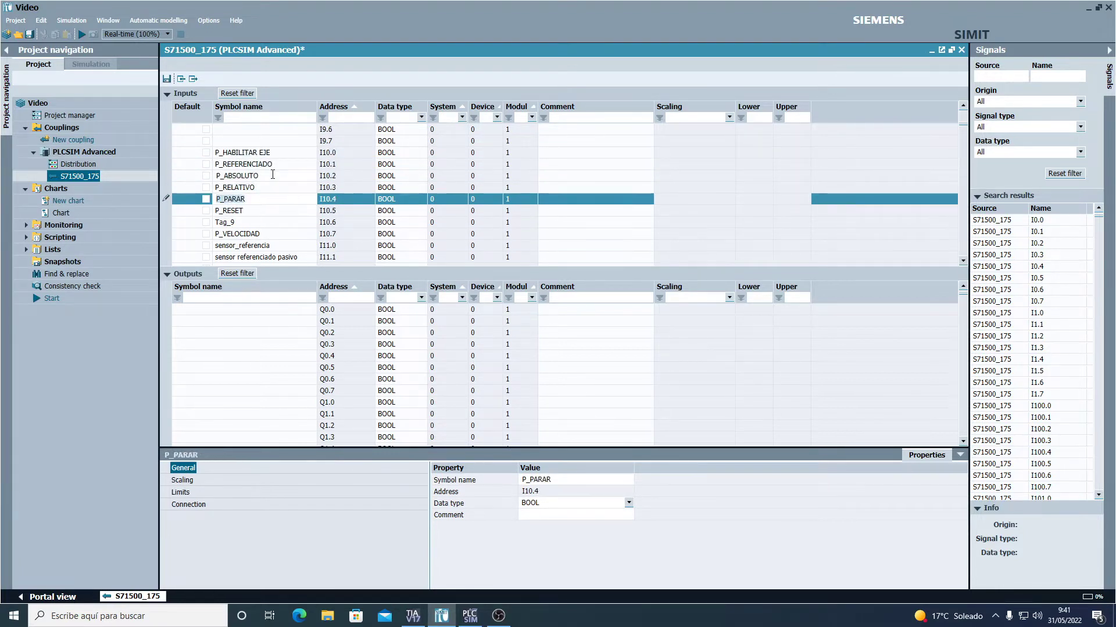
# Examine the S71500_175 coupling's input symbols from P_HABILITAR EJE at I10.0 to sensor referenciado pasivo at I11.1.
pyautogui.click(273, 176)
pyautogui.click(273, 153)
pyautogui.click(275, 165)
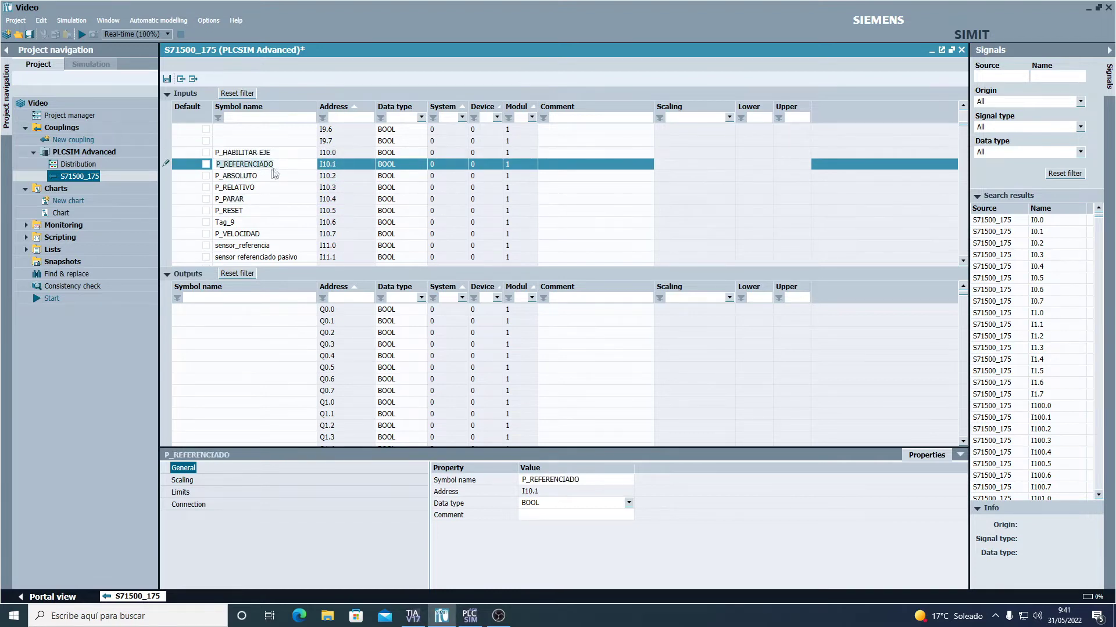
pyautogui.click(300, 257)
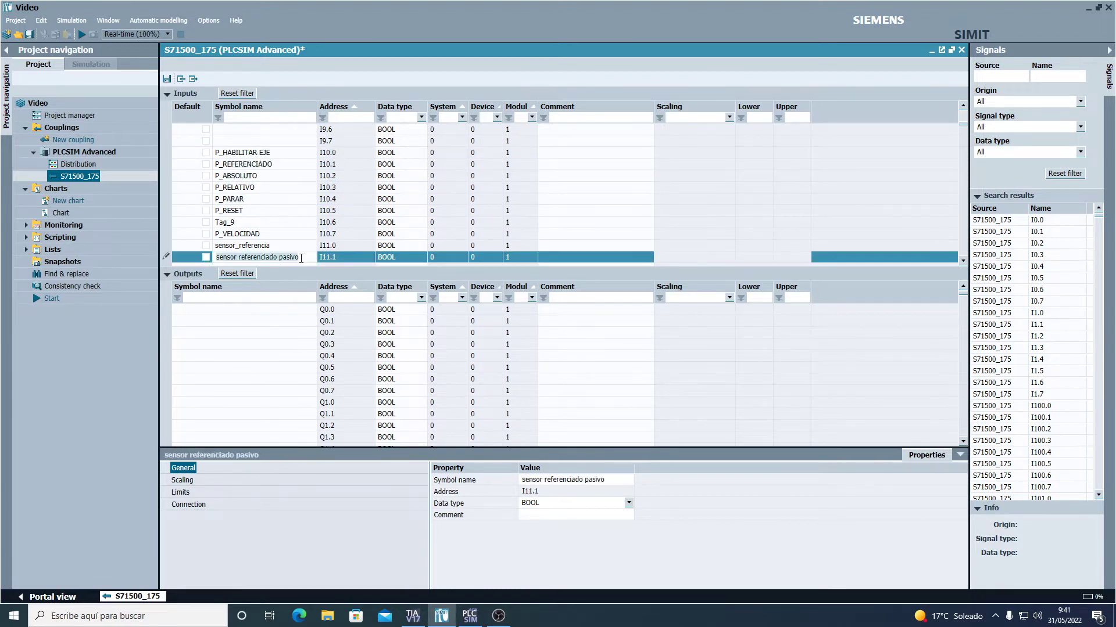
pyautogui.moveTo(302, 258); pyautogui.dragTo(216, 260)
pyautogui.click(248, 247)
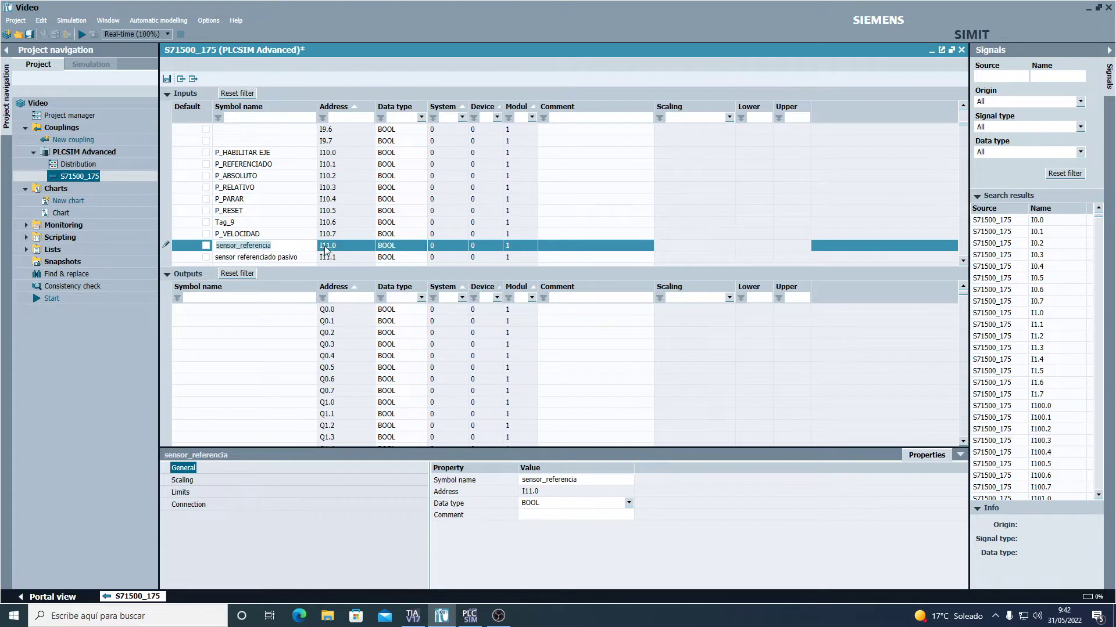
pyautogui.click(300, 235)
pyautogui.click(278, 249)
pyautogui.scroll(-7, 284, 213)
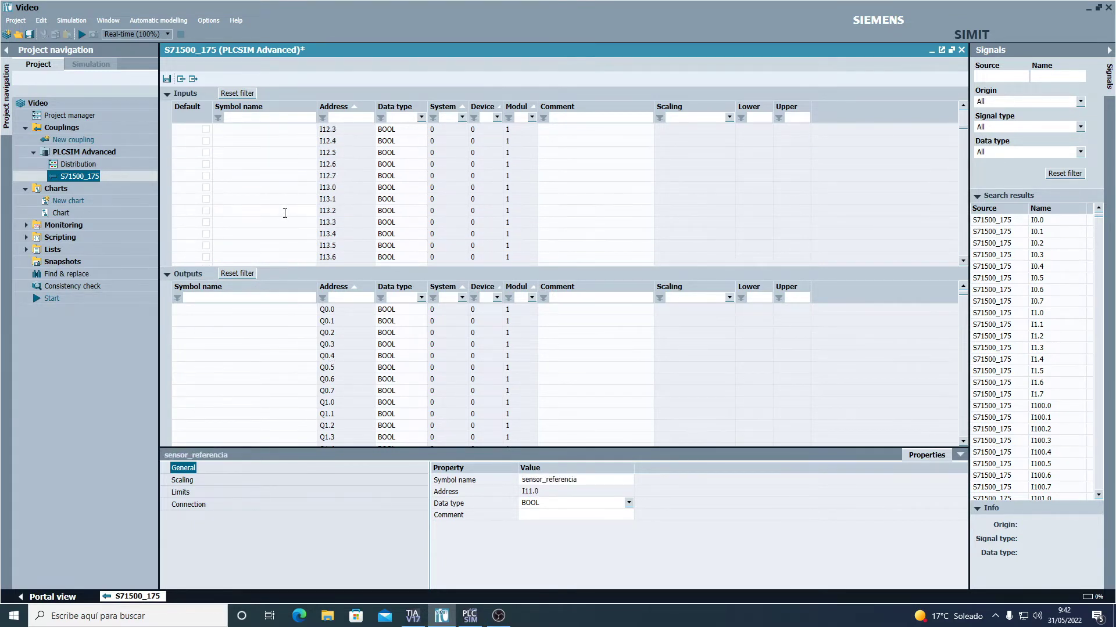
# Widen the Symbol name columns of the inputs and outputs to show the full PositioningAxis_1 signal names at the end of each list.
pyautogui.moveTo(963, 127); pyautogui.dragTo(955, 262)
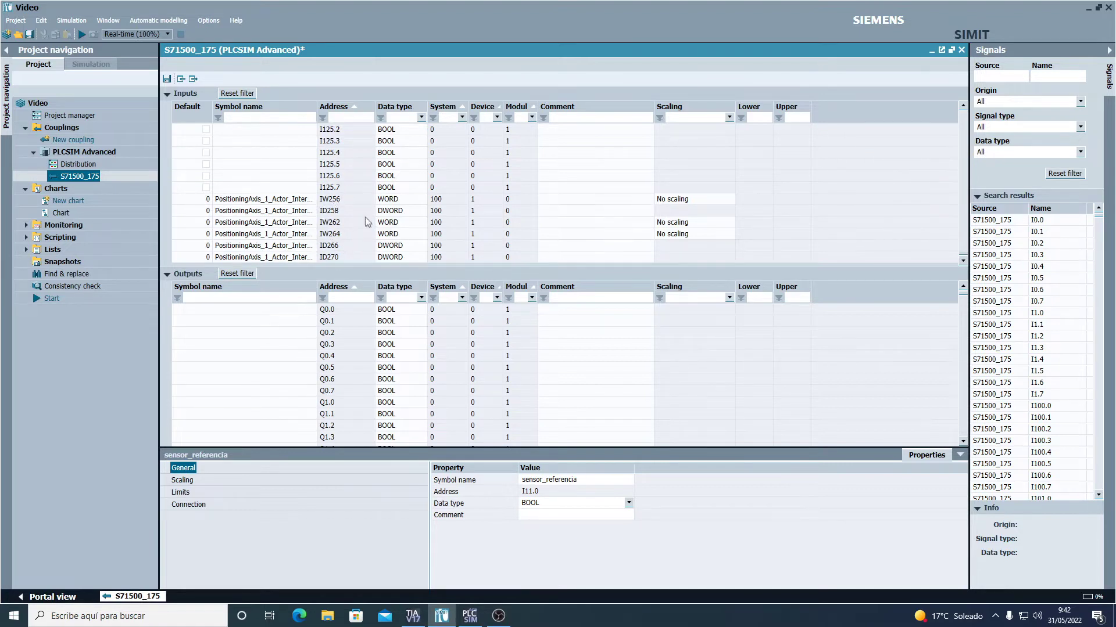
pyautogui.moveTo(316, 107); pyautogui.dragTo(418, 122)
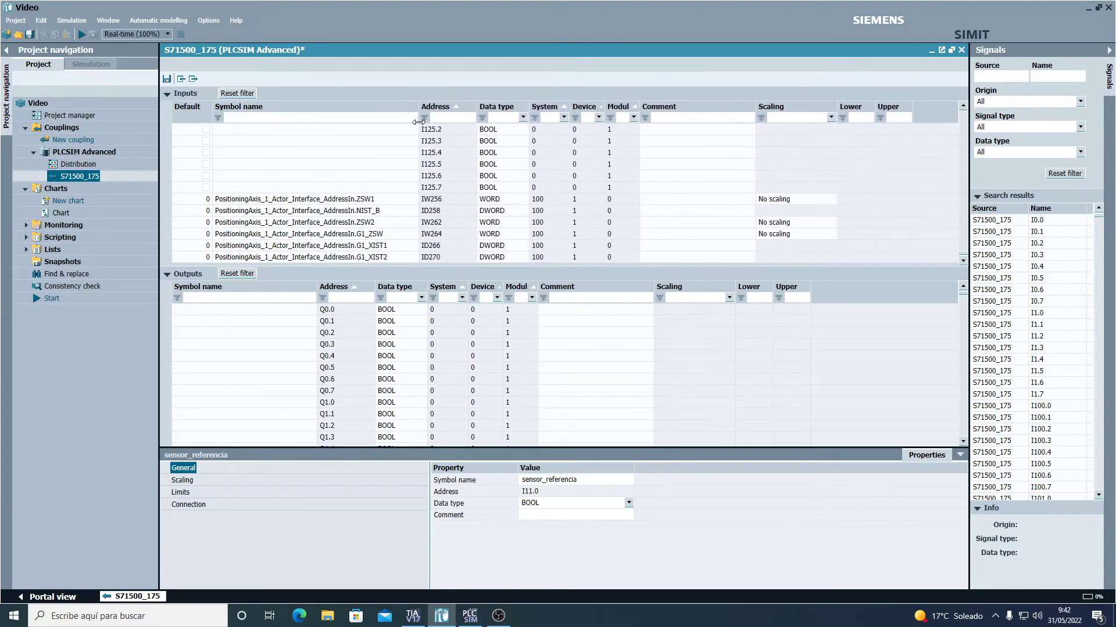
pyautogui.click(386, 256)
pyautogui.moveTo(963, 327); pyautogui.dragTo(966, 452)
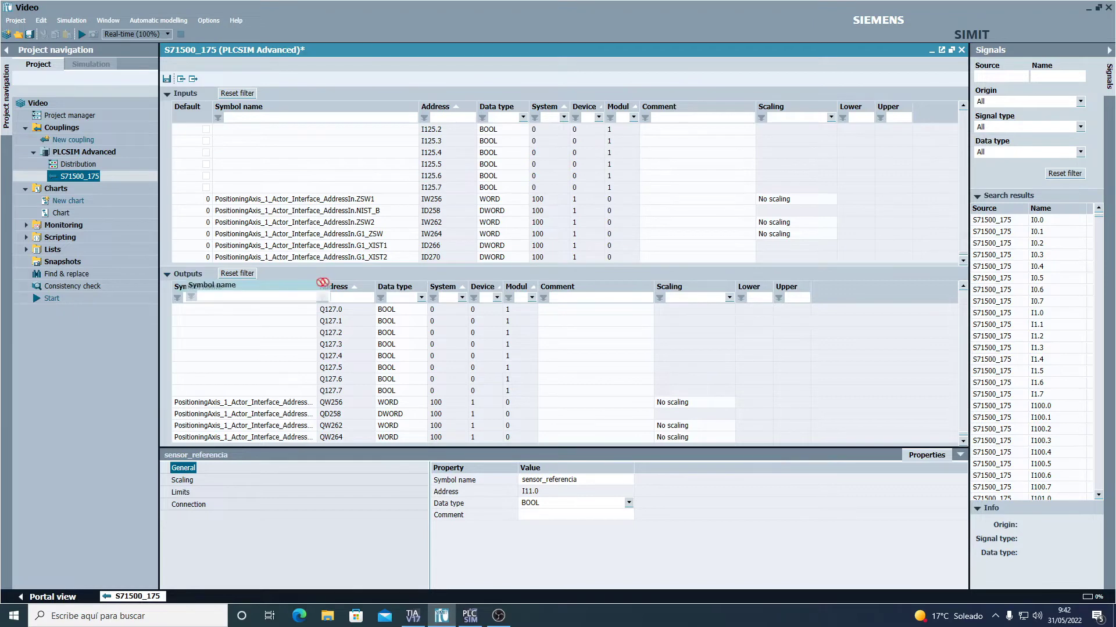
pyautogui.moveTo(315, 289); pyautogui.dragTo(375, 289)
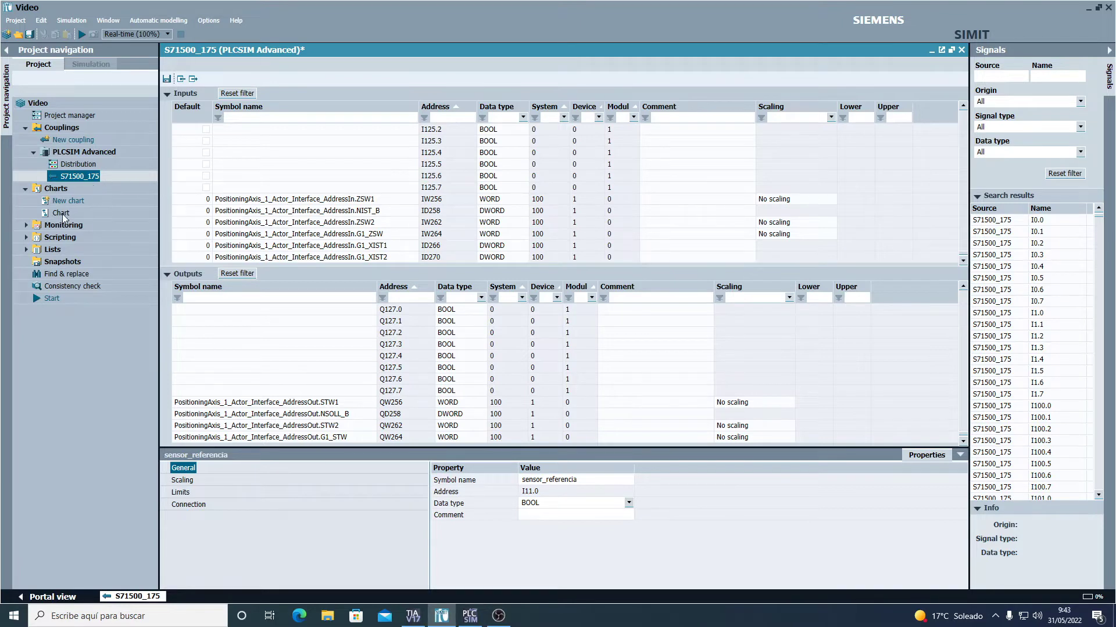
# Switch to TIA Portal, show all PLC tags and expand the PositioningAxis_1 PD_TEL3_IN and PD_TEL3_OUT structures to check their addresses.
pyautogui.click(413, 616)
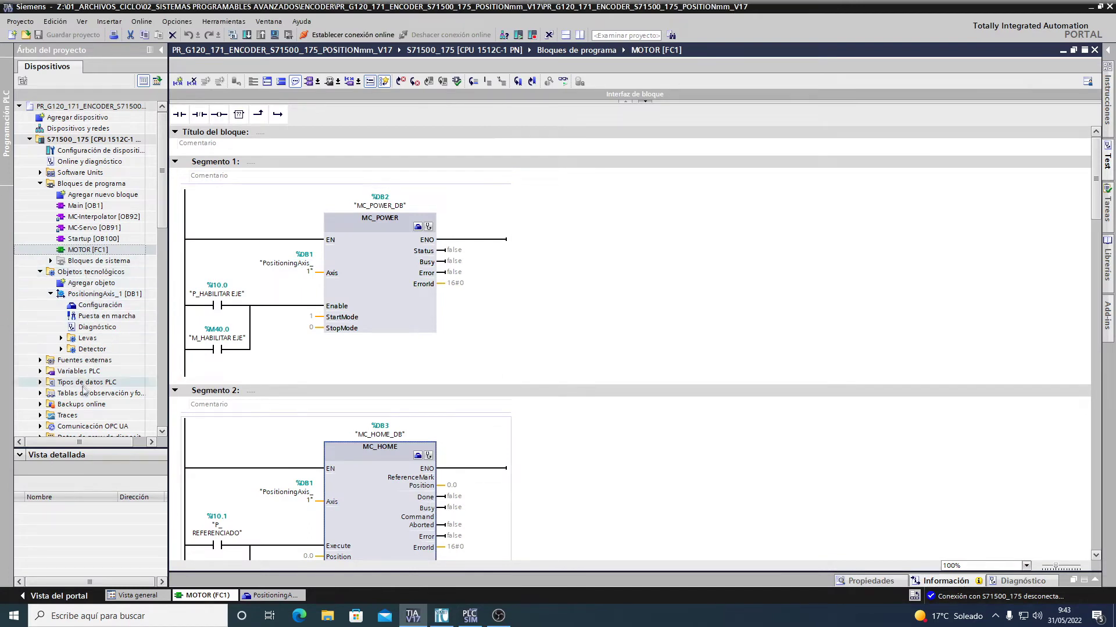
pyautogui.click(40, 372)
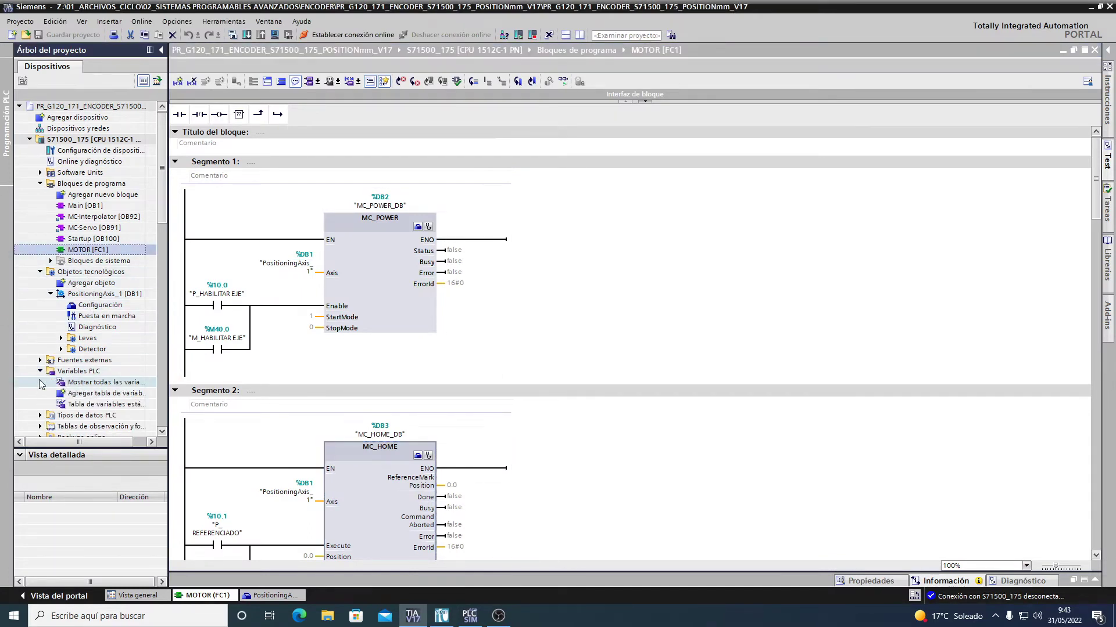
pyautogui.click(99, 383)
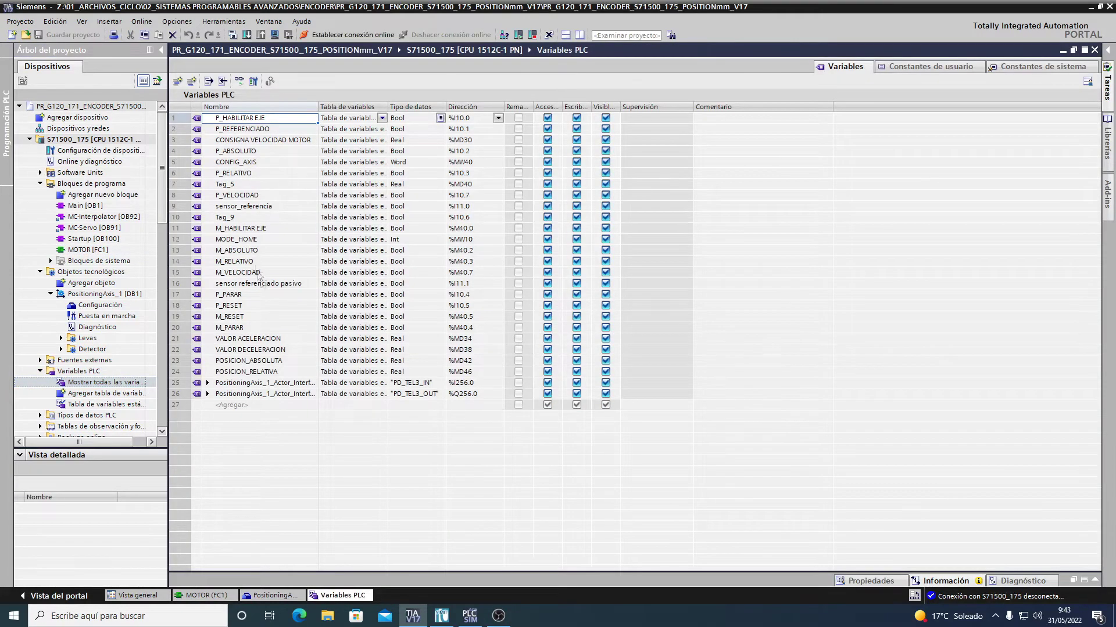
pyautogui.click(208, 383)
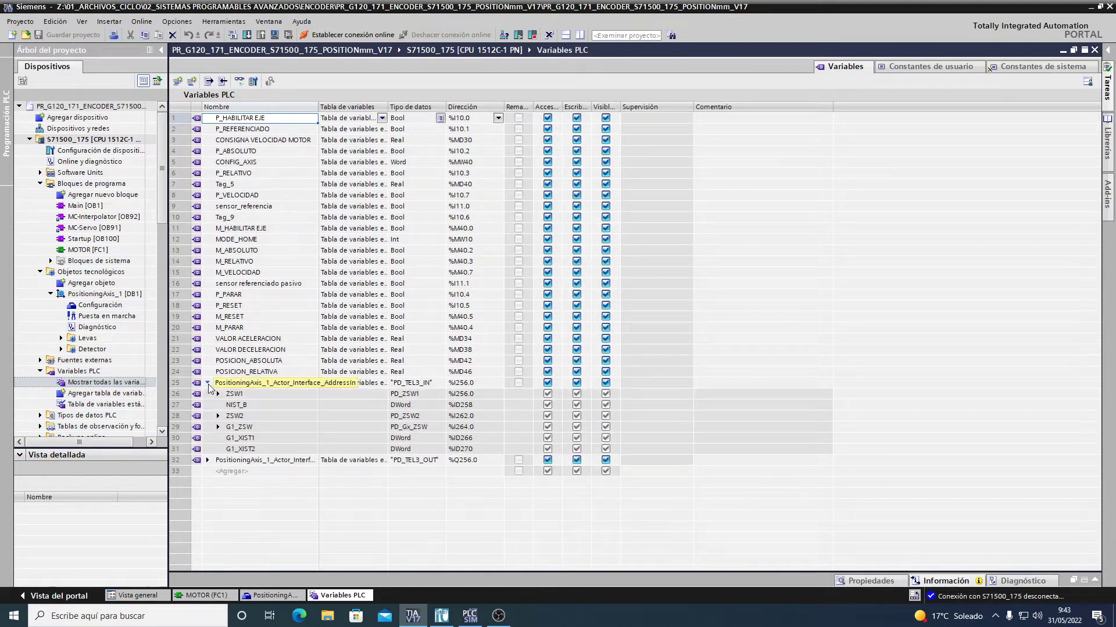
pyautogui.click(207, 460)
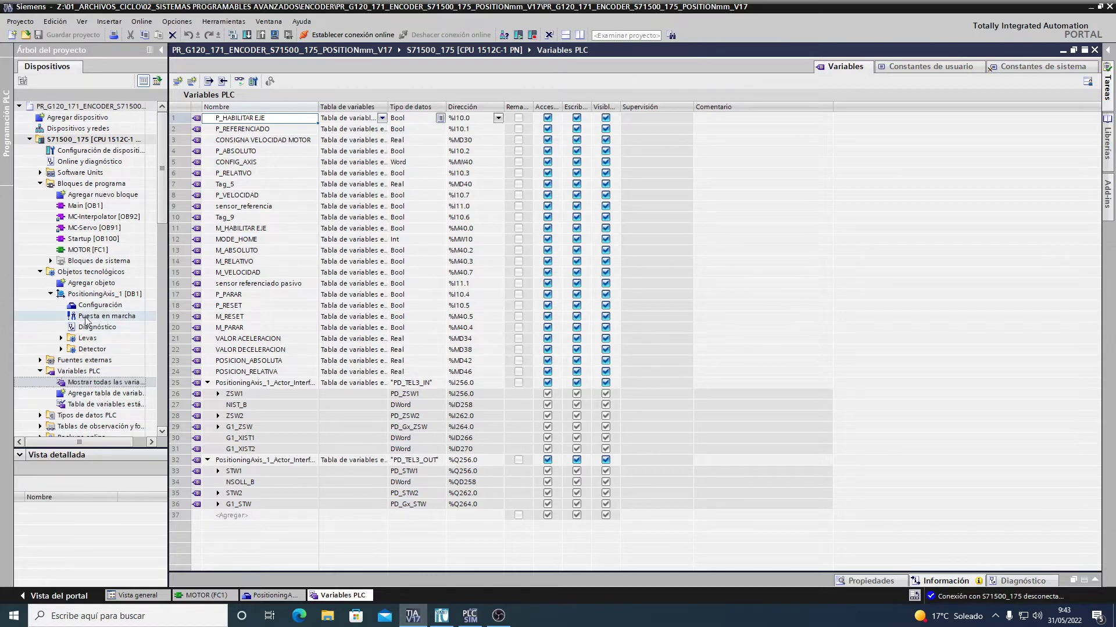
# Return to SIMIT, open the chart and widen its drawing area to about 1055.
pyautogui.click(442, 616)
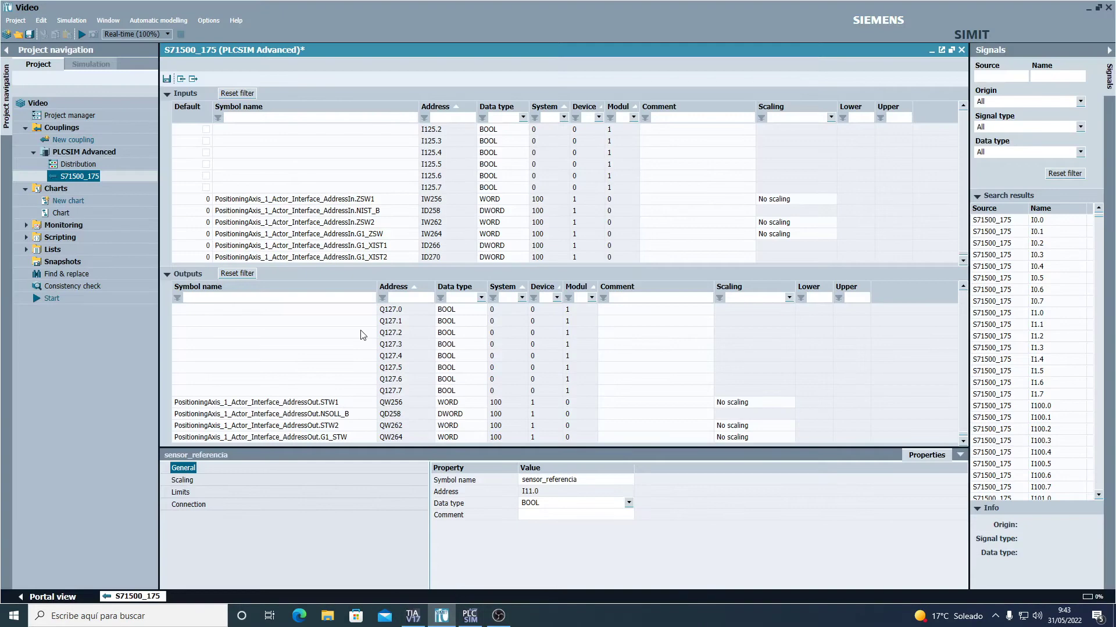
pyautogui.doubleClick(61, 213)
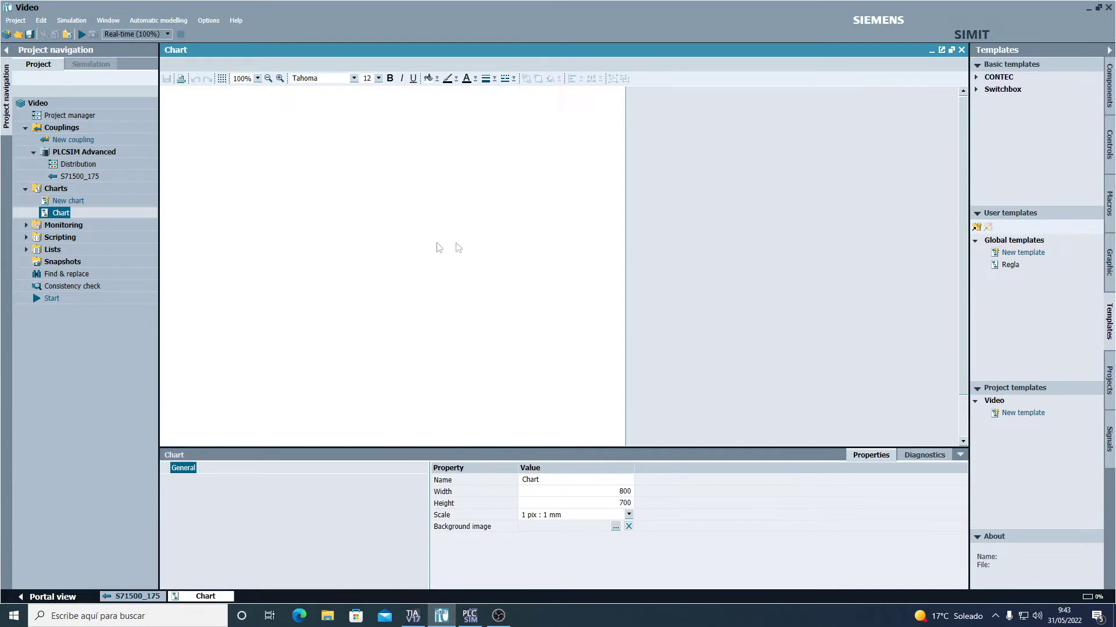
pyautogui.moveTo(625, 279); pyautogui.dragTo(774, 284)
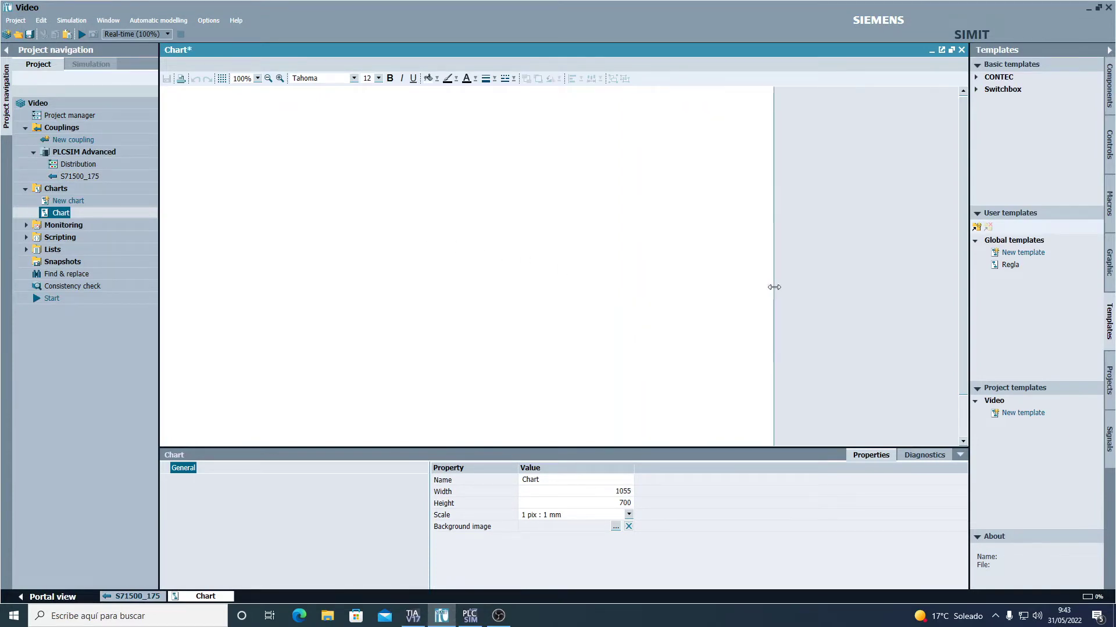
# Place a PROFIdrive2 component from the DRIVES library's PROFIdrive group near the chart's upper middle.
pyautogui.click(1110, 87)
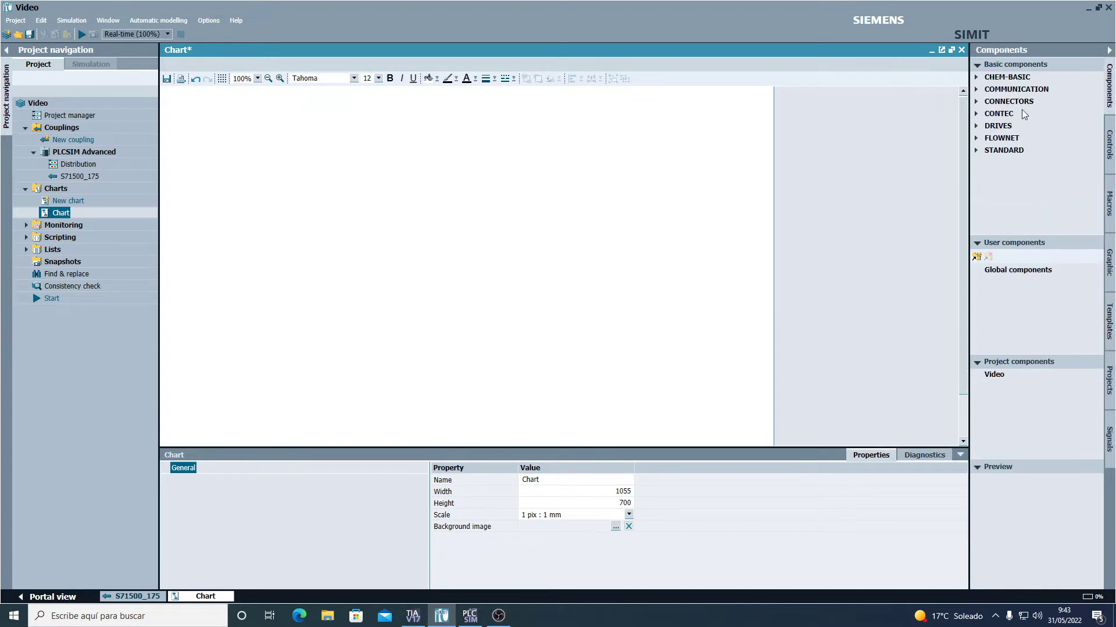
pyautogui.click(976, 127)
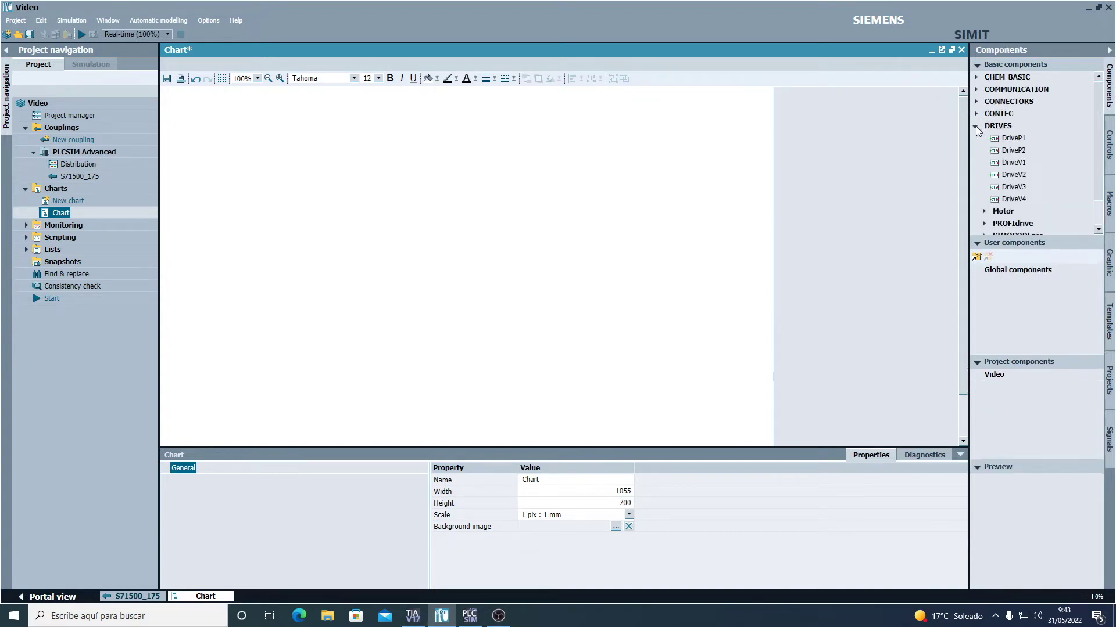
pyautogui.click(983, 224)
pyautogui.scroll(-3, 1005, 209)
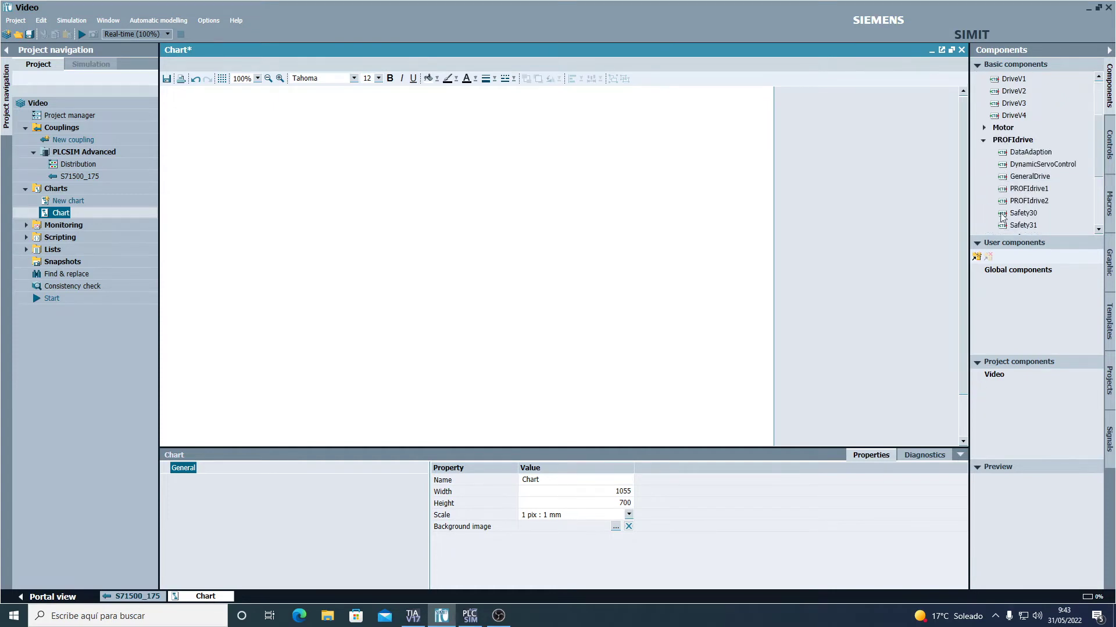
pyautogui.click(1028, 200)
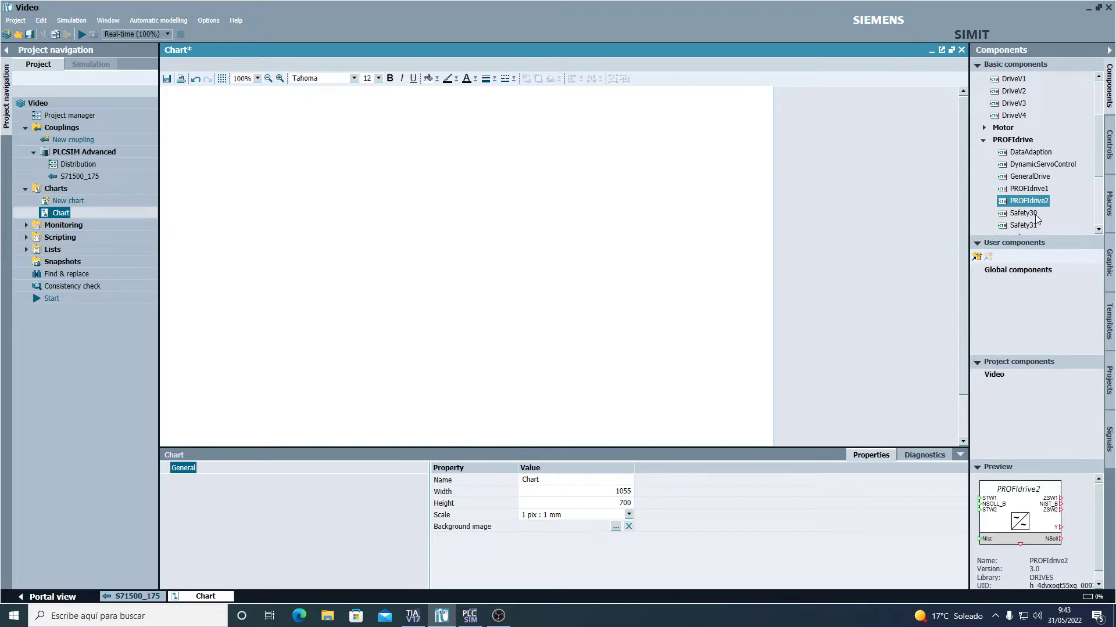
pyautogui.moveTo(1031, 204); pyautogui.dragTo(435, 150)
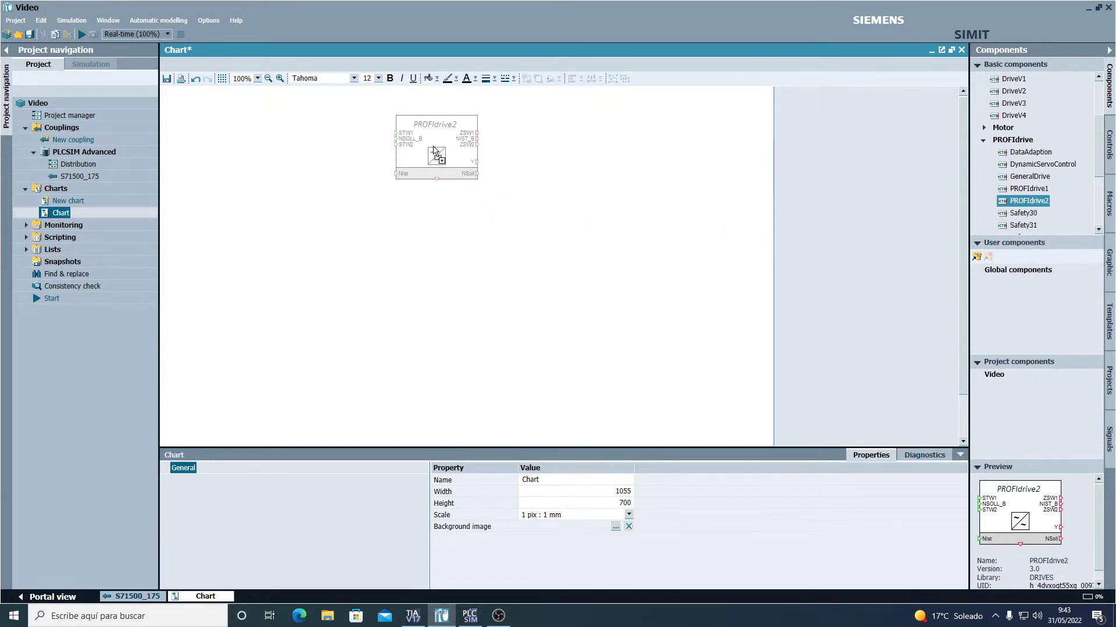
pyautogui.click(486, 281)
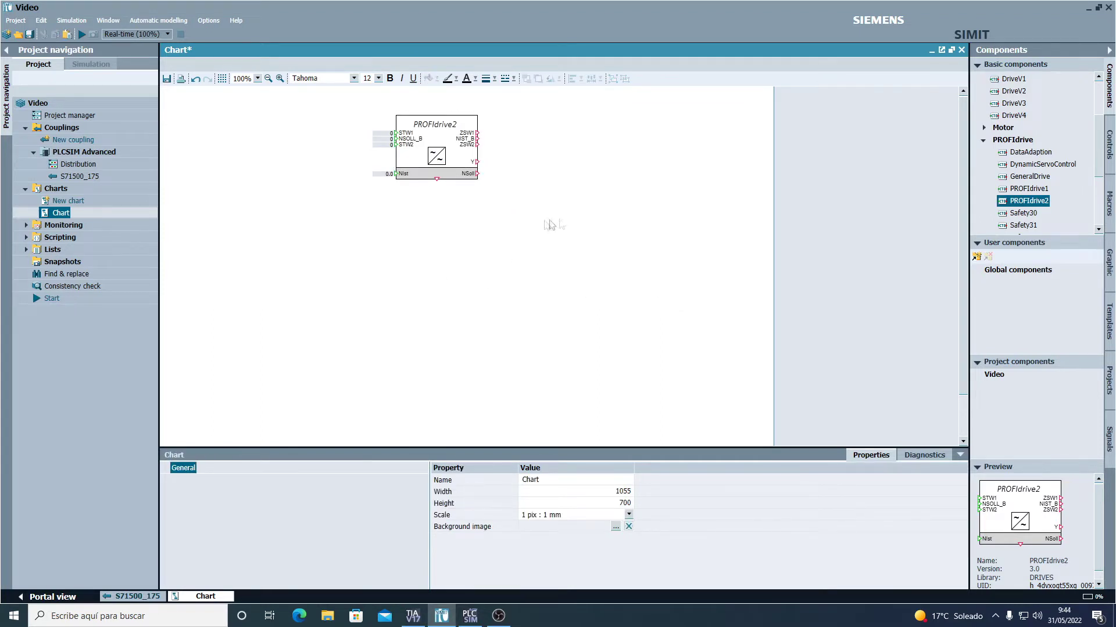
# Place a SensorProcessRotatory component on the chart, below and to the left of the PROFIdrive2 block.
pyautogui.moveTo(1098, 167); pyautogui.dragTo(1105, 207)
pyautogui.click(1064, 190)
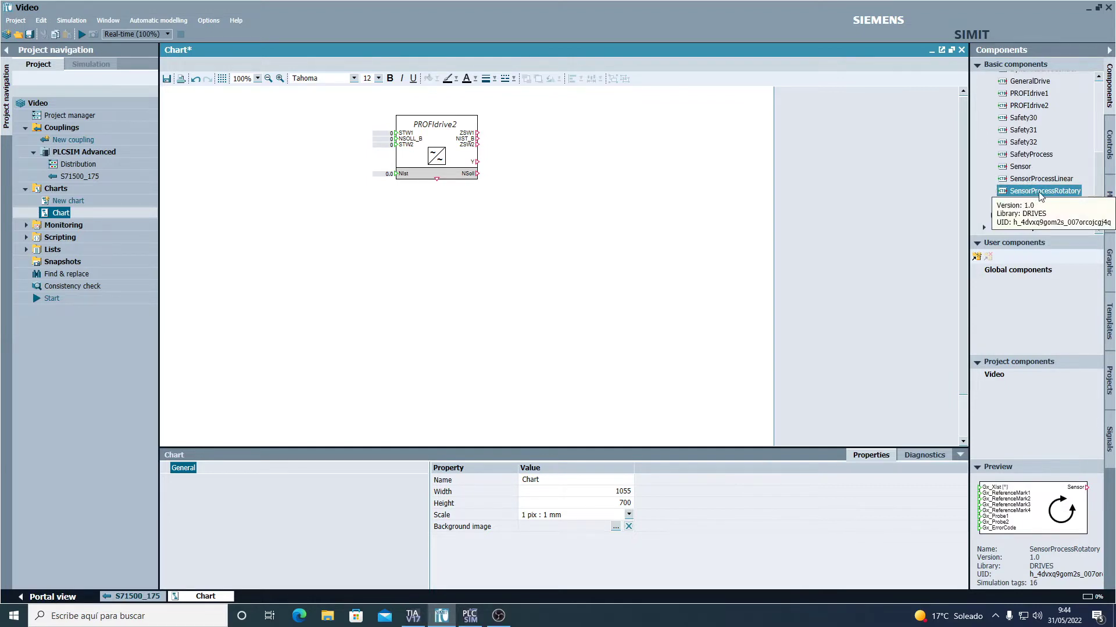
pyautogui.moveTo(1038, 189); pyautogui.dragTo(309, 263)
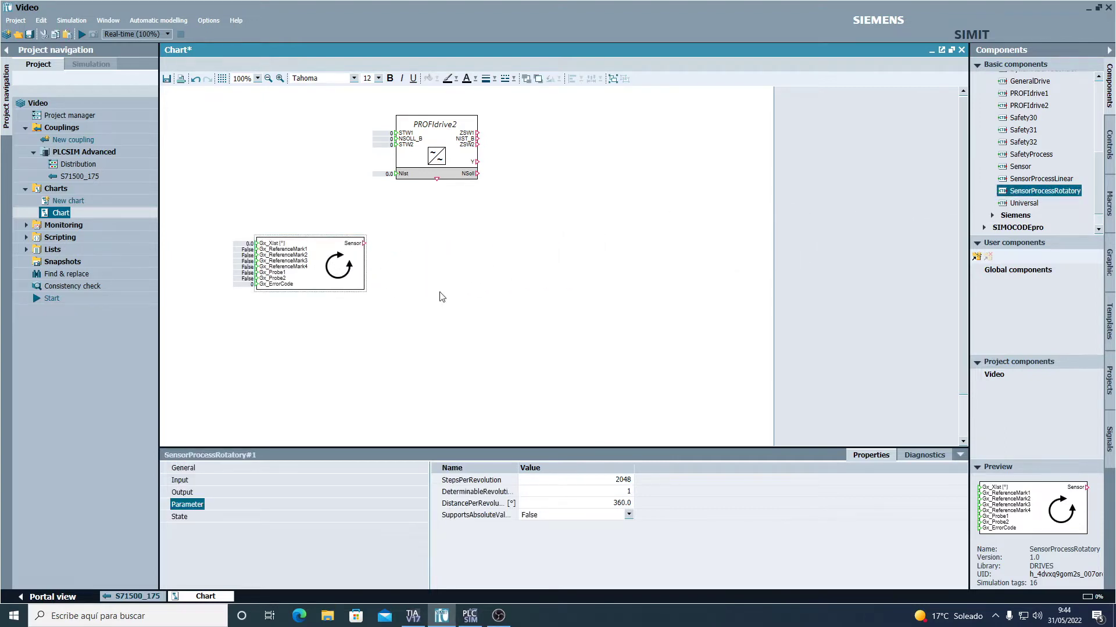
# Dock a Sensor component directly beneath the PROFIdrive2 block.
pyautogui.click(991, 216)
pyautogui.click(1021, 167)
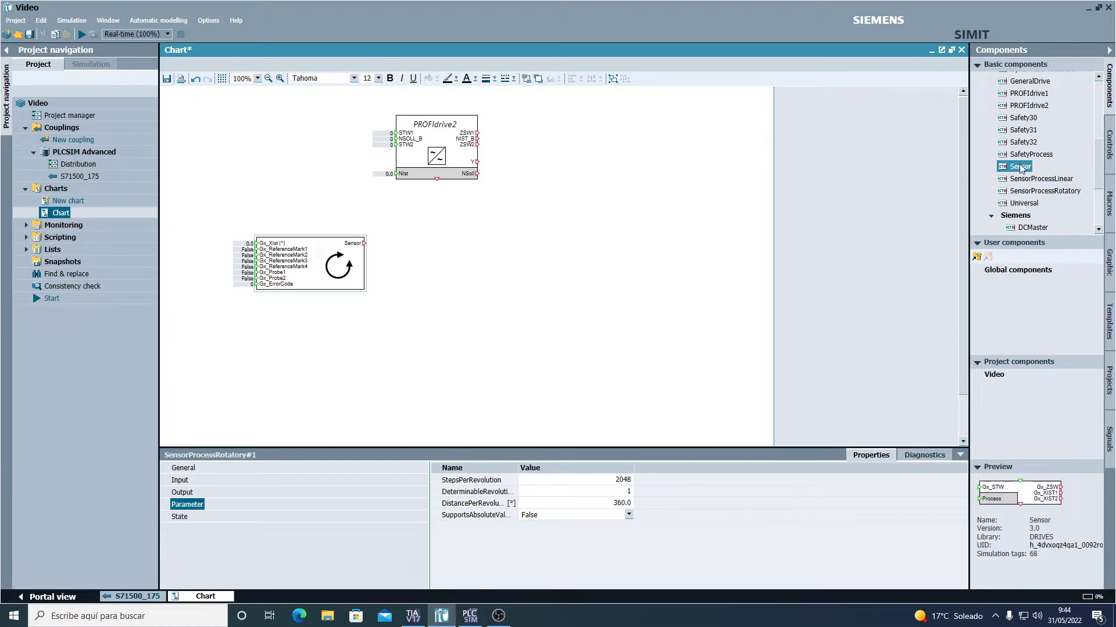
pyautogui.moveTo(1021, 168); pyautogui.dragTo(434, 195)
pyautogui.click(577, 219)
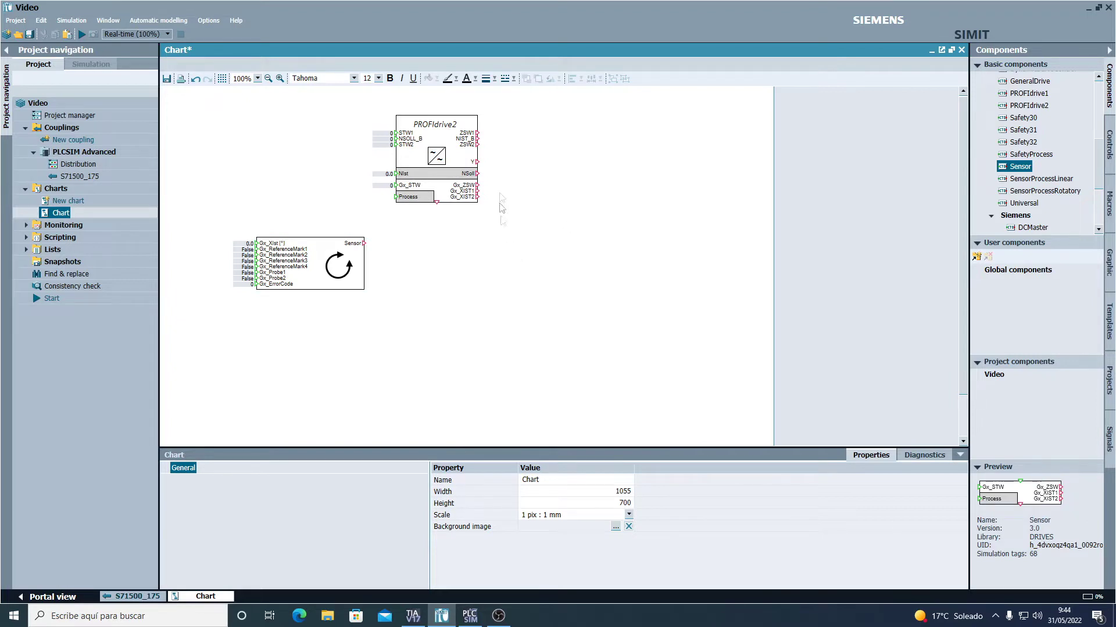
# Check PROFIdrive2's control and status word window, and set its reference speed to 1500 and maximum speed to 3000 1/min.
pyautogui.moveTo(431, 138); pyautogui.dragTo(425, 144)
pyautogui.click(446, 145)
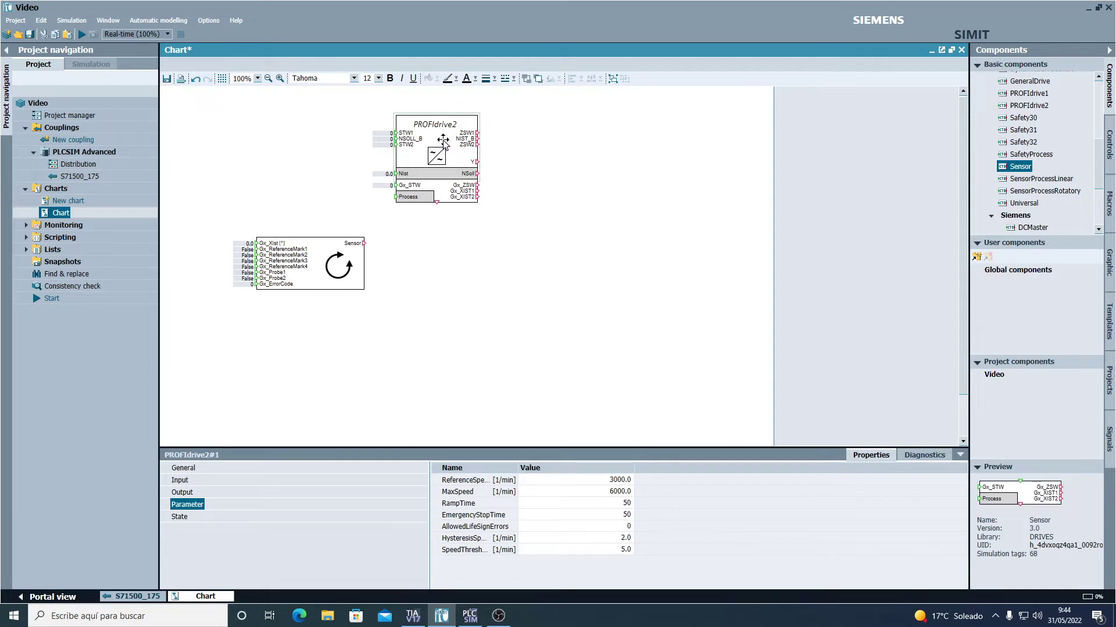
pyautogui.doubleClick(444, 142)
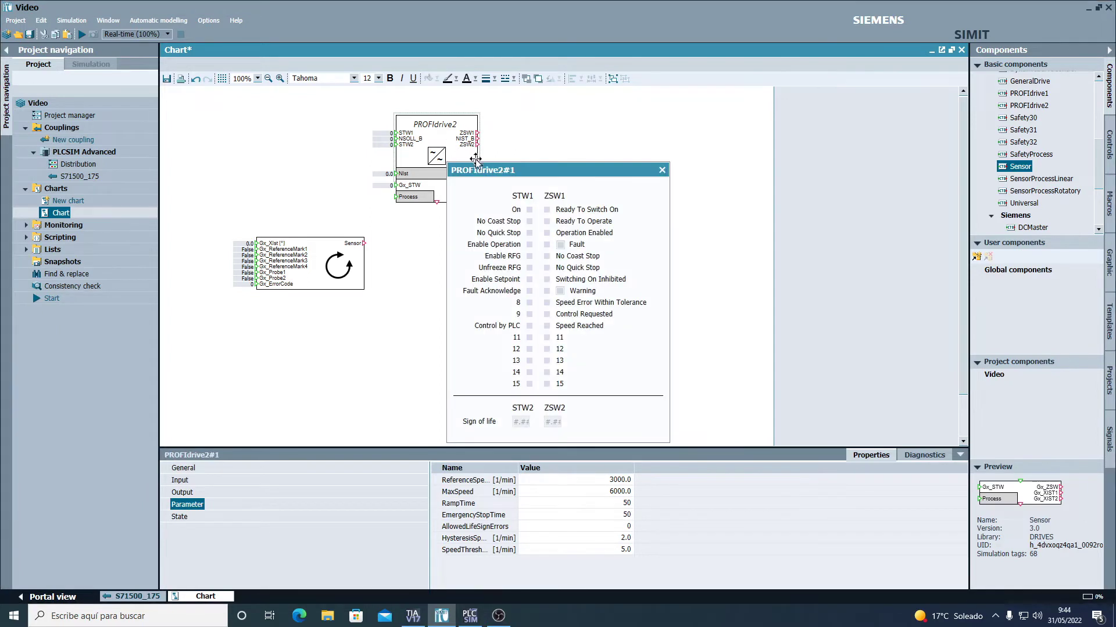
pyautogui.click(662, 170)
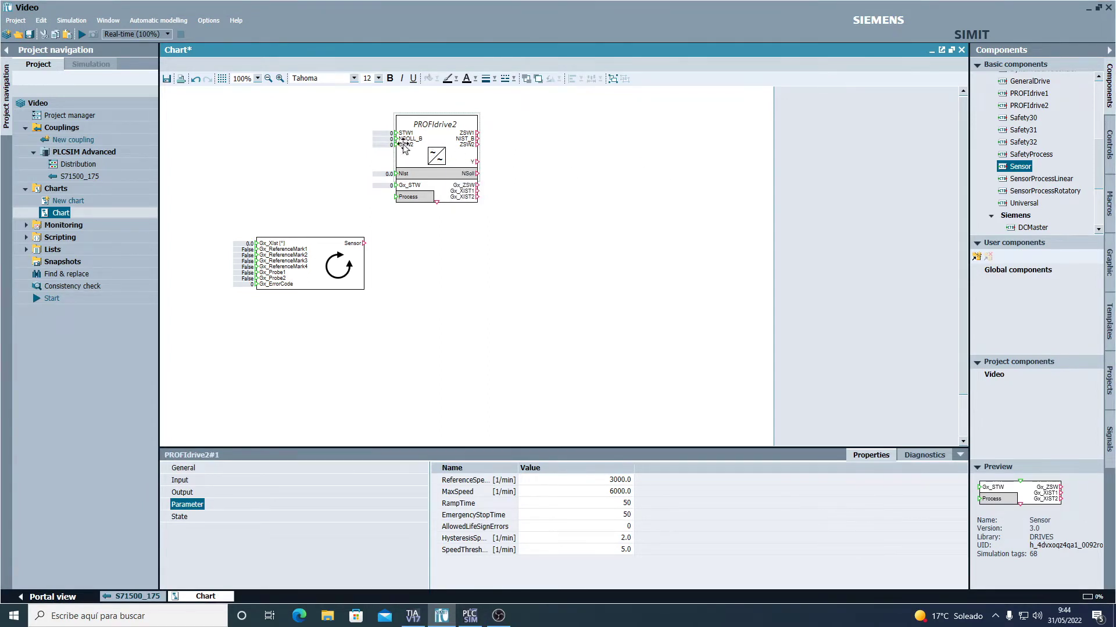
pyautogui.click(187, 506)
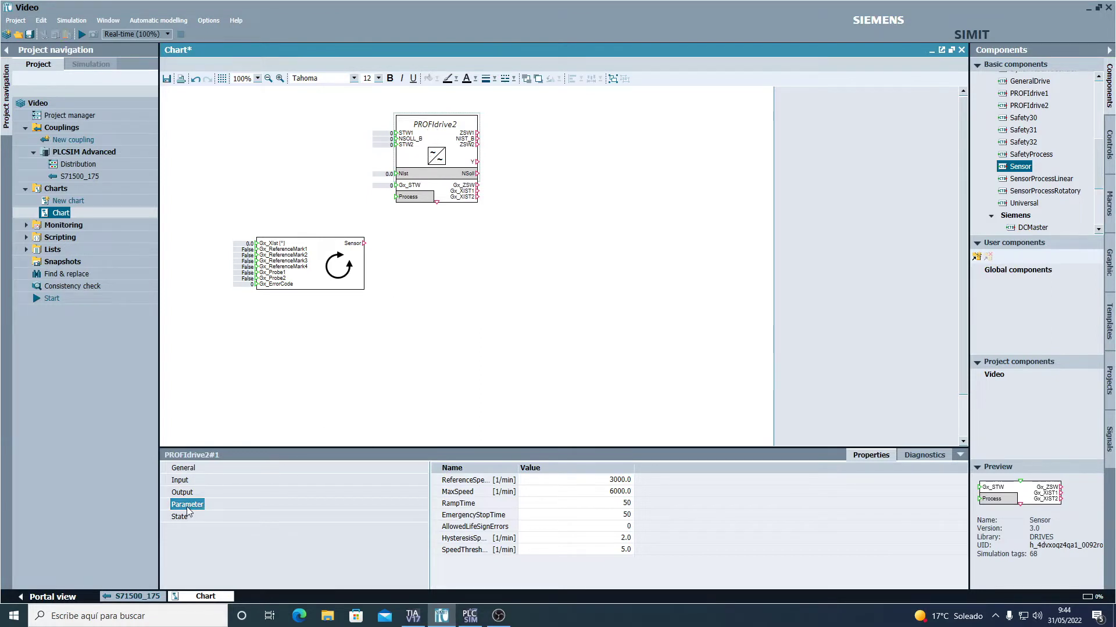
pyautogui.click(585, 480)
pyautogui.write('1500')
pyautogui.press('Return')
pyautogui.click(599, 492)
pyautogui.write('3000')
pyautogui.press('Return')
pyautogui.click(603, 382)
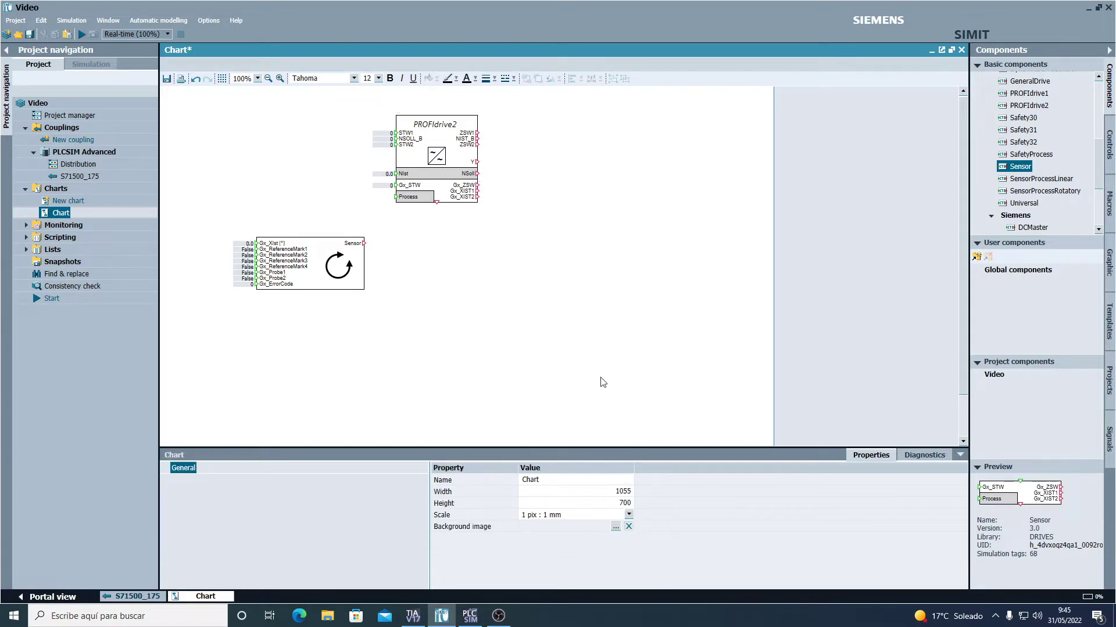
# Check the Sensor's fine resolution parameters, and set the SensorProcessRotatory component's StepsPerRevolution to 1024.
pyautogui.click(453, 194)
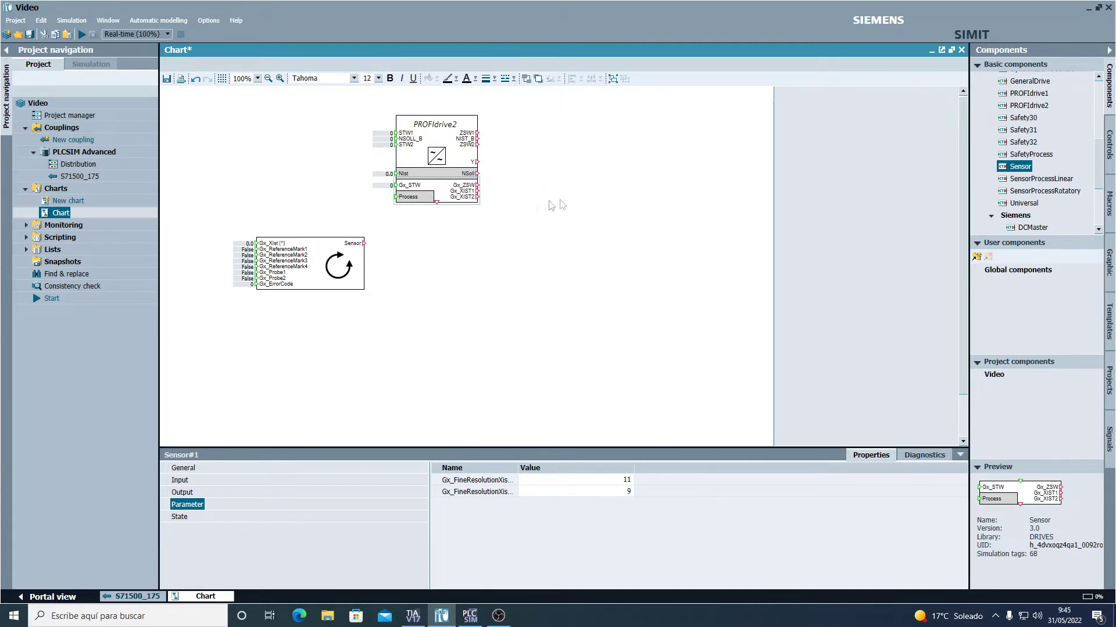
pyautogui.click(443, 225)
pyautogui.click(456, 195)
pyautogui.click(308, 257)
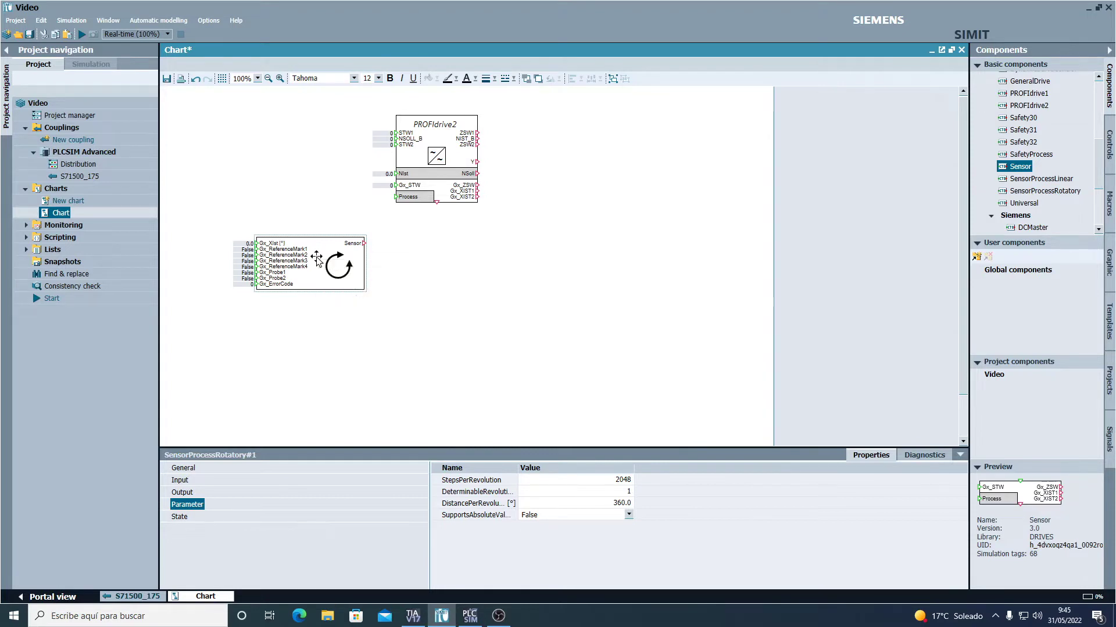
pyautogui.click(697, 499)
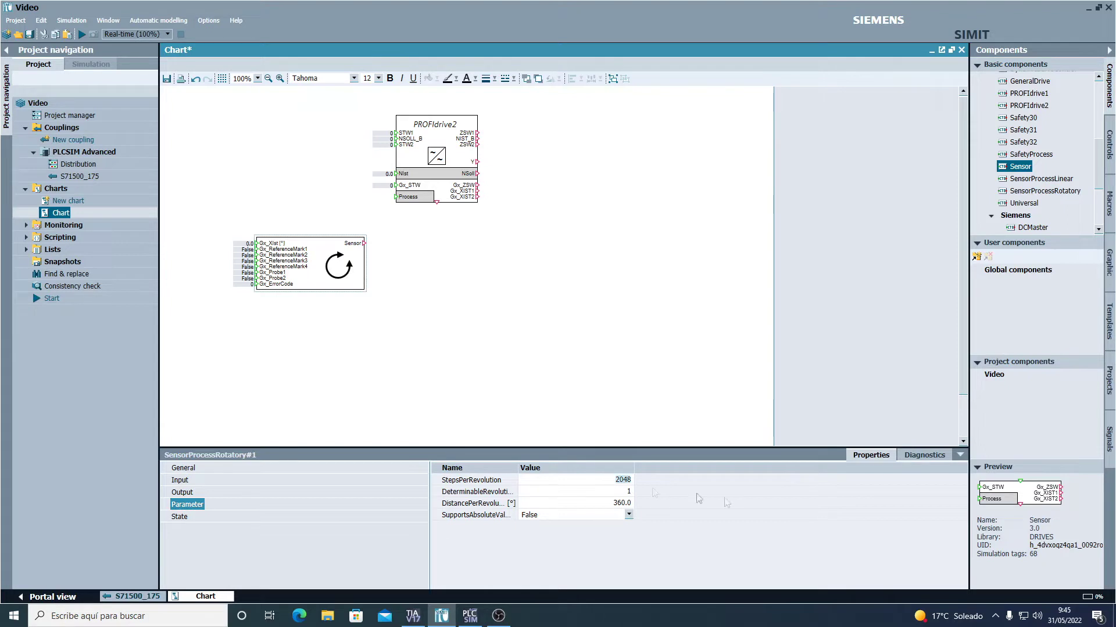
pyautogui.write('1024')
pyautogui.click(607, 480)
pyautogui.click(521, 286)
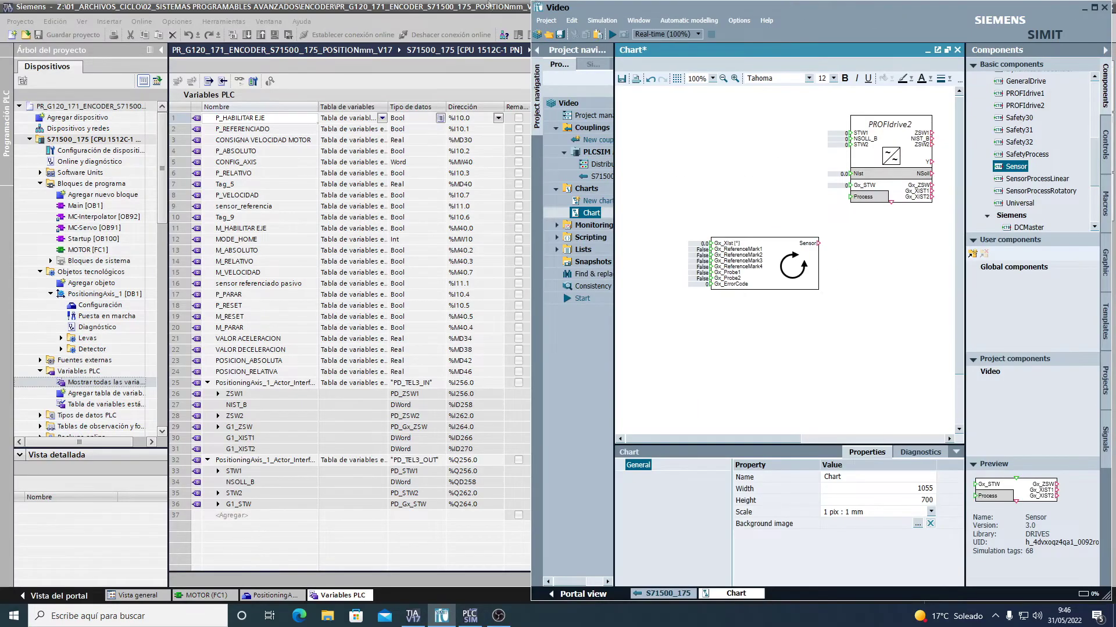
# Minimize the windows covering the desktop to reveal the Speed_Position_Coupling file, and save the Video project.
pyautogui.click(514, 6)
pyautogui.click(1091, 7)
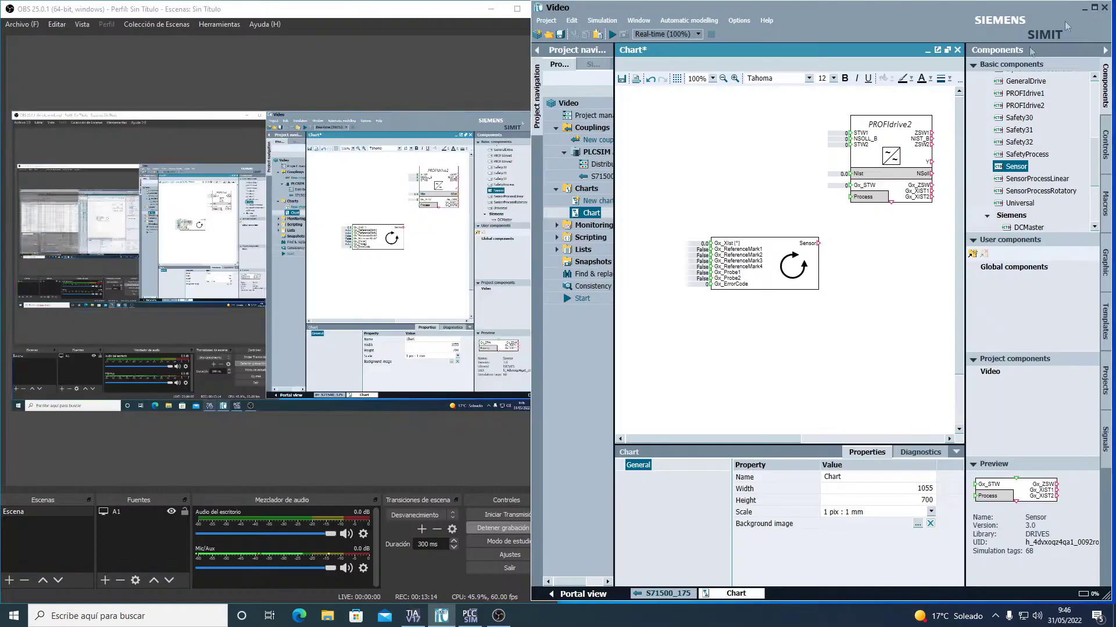
pyautogui.click(492, 10)
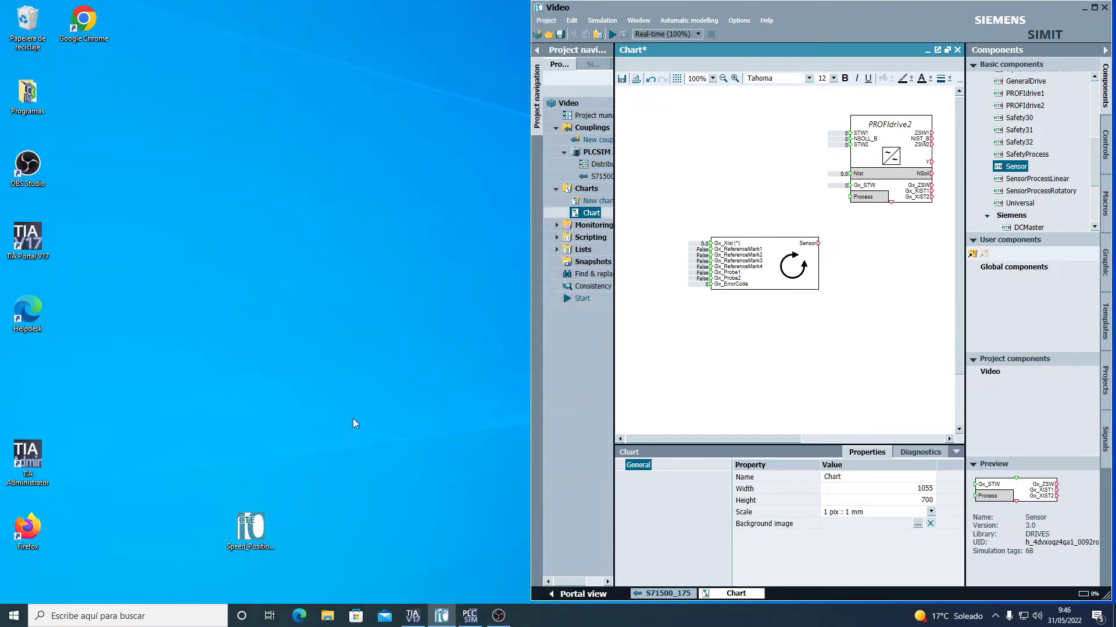
pyautogui.click(256, 530)
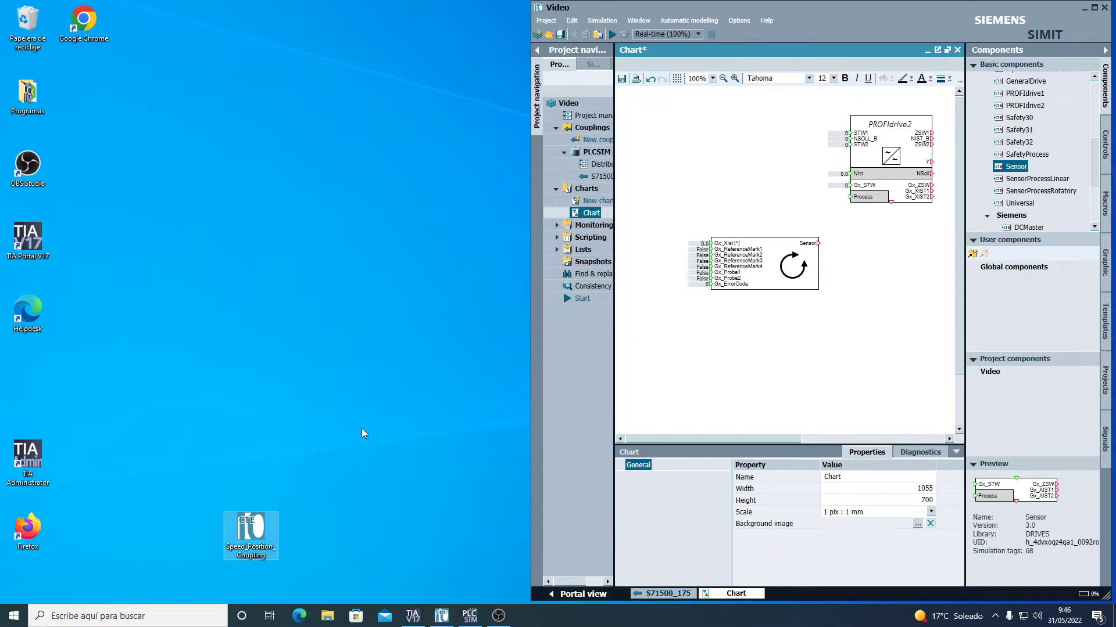
pyautogui.moveTo(185, 467); pyautogui.dragTo(348, 575)
pyautogui.click(562, 35)
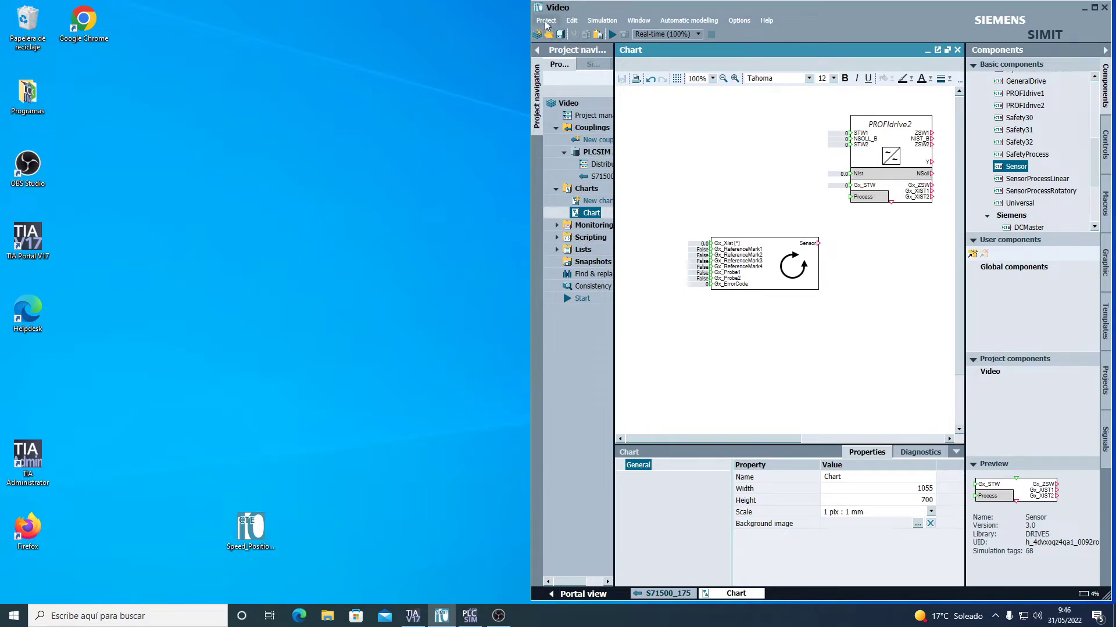
# Check the target folder where the Video project is stored, without saving a copy.
pyautogui.click(546, 22)
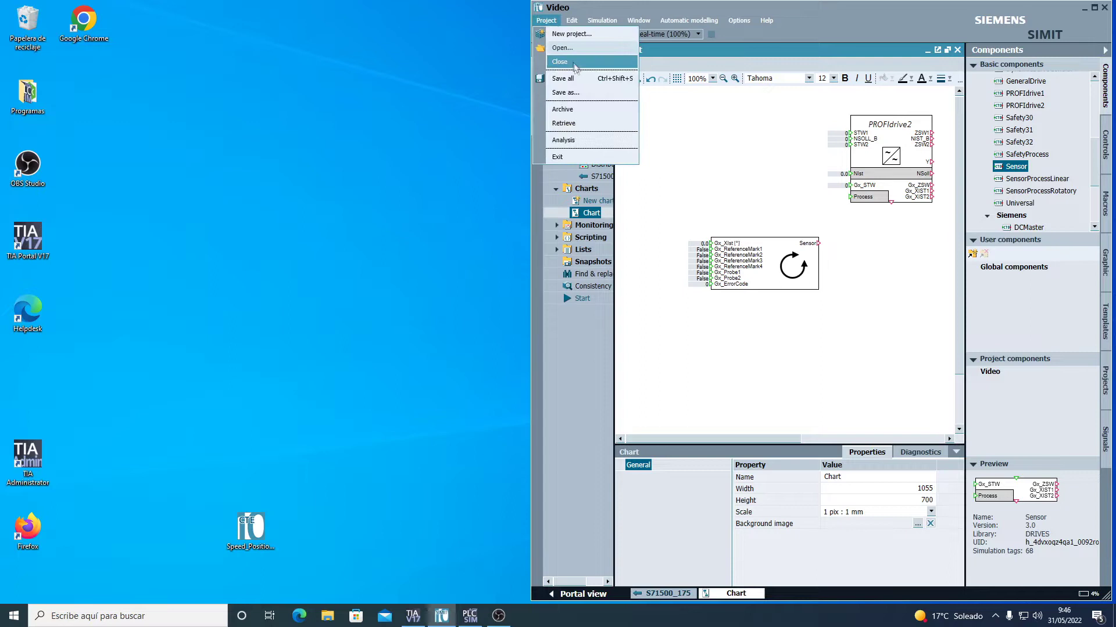
pyautogui.click(573, 94)
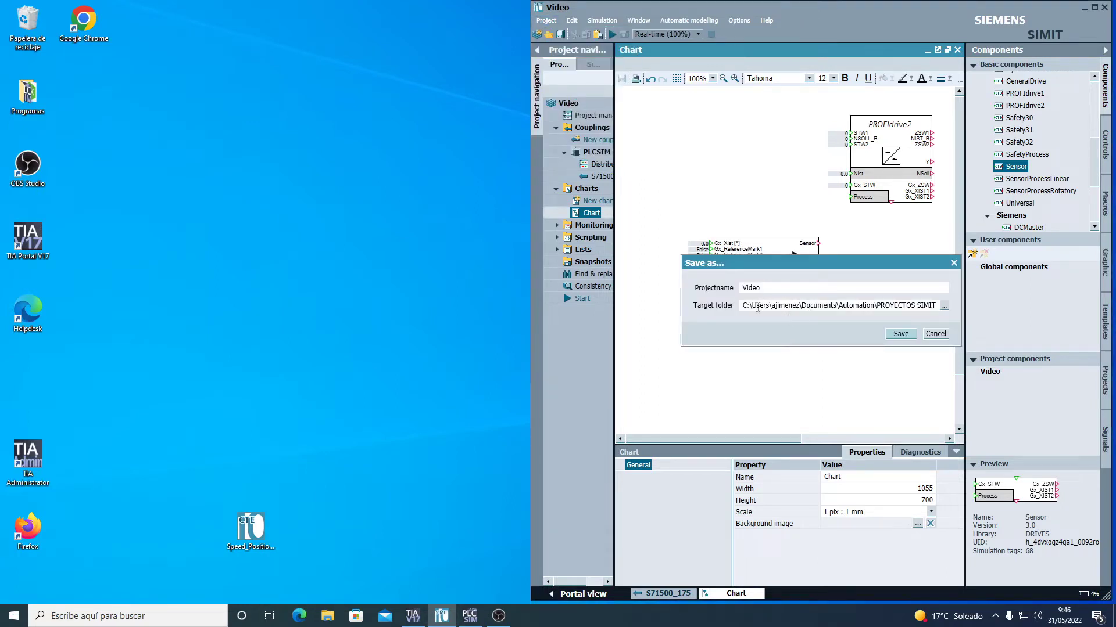
pyautogui.click(935, 334)
# Switch to File Explorer and open the Video project's pcomp folder in Documents > Automation > PROYECTOS SIMIT.
pyautogui.click(328, 616)
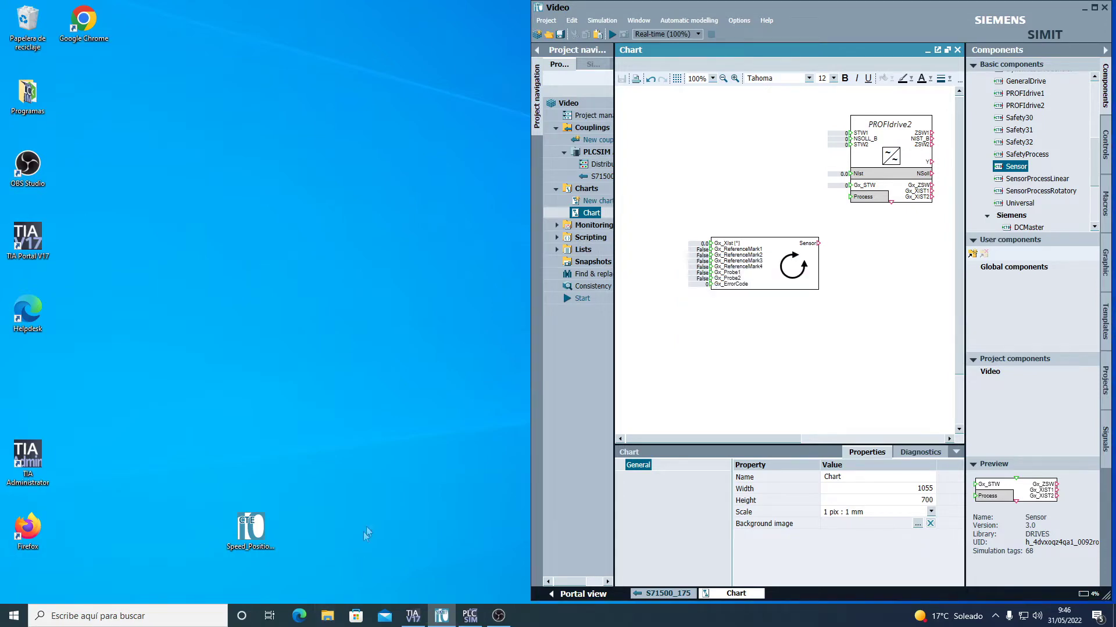
pyautogui.click(236, 330)
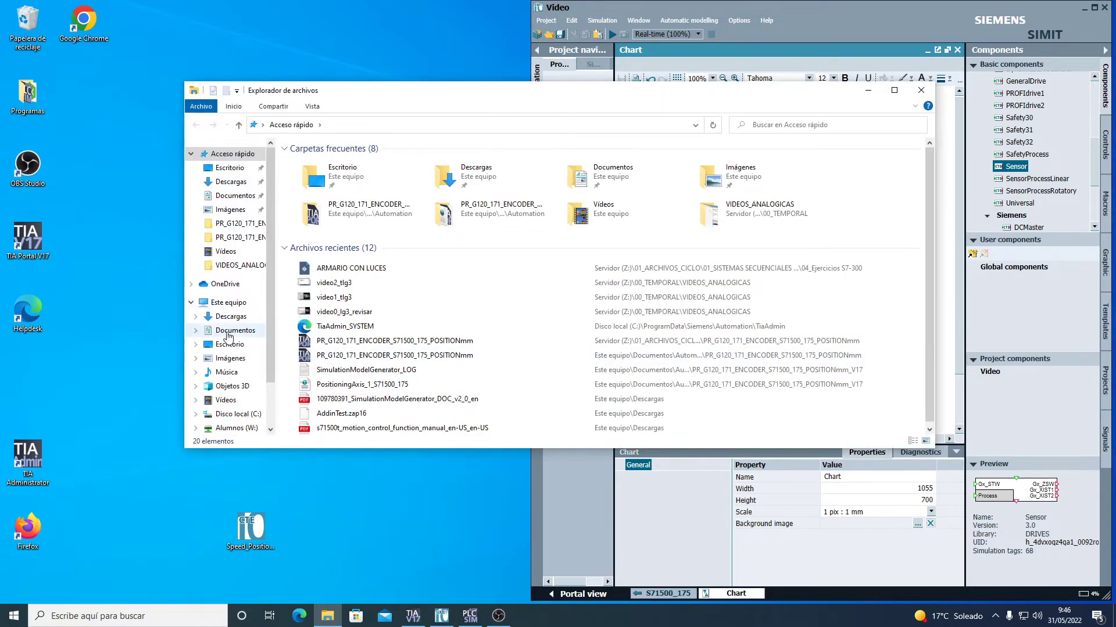
pyautogui.doubleClick(319, 163)
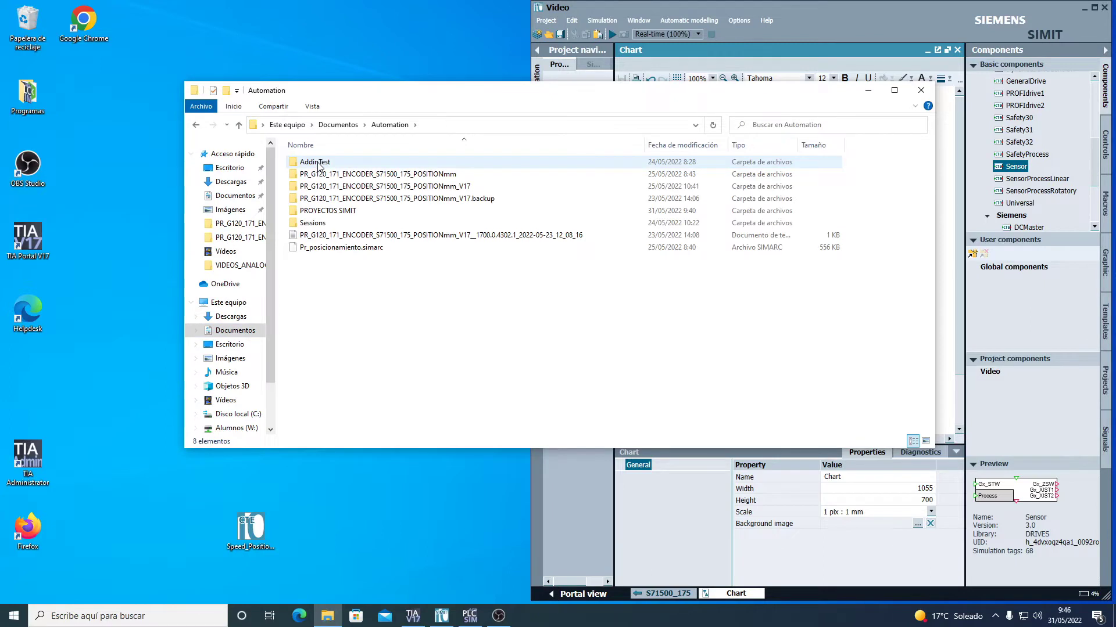
pyautogui.doubleClick(324, 211)
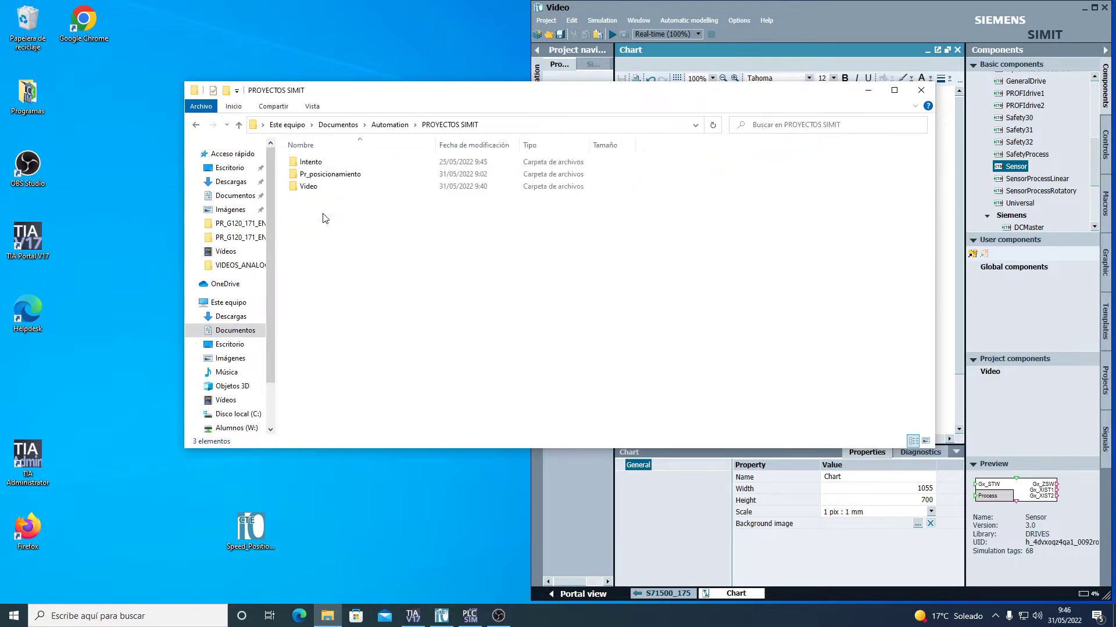
pyautogui.doubleClick(309, 187)
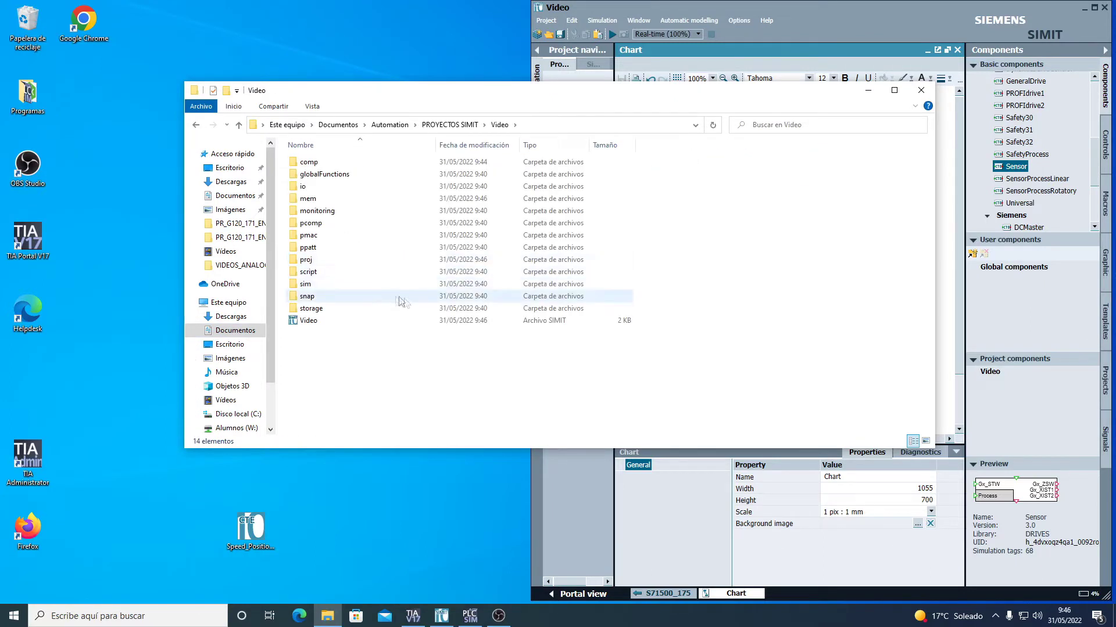
pyautogui.click(312, 226)
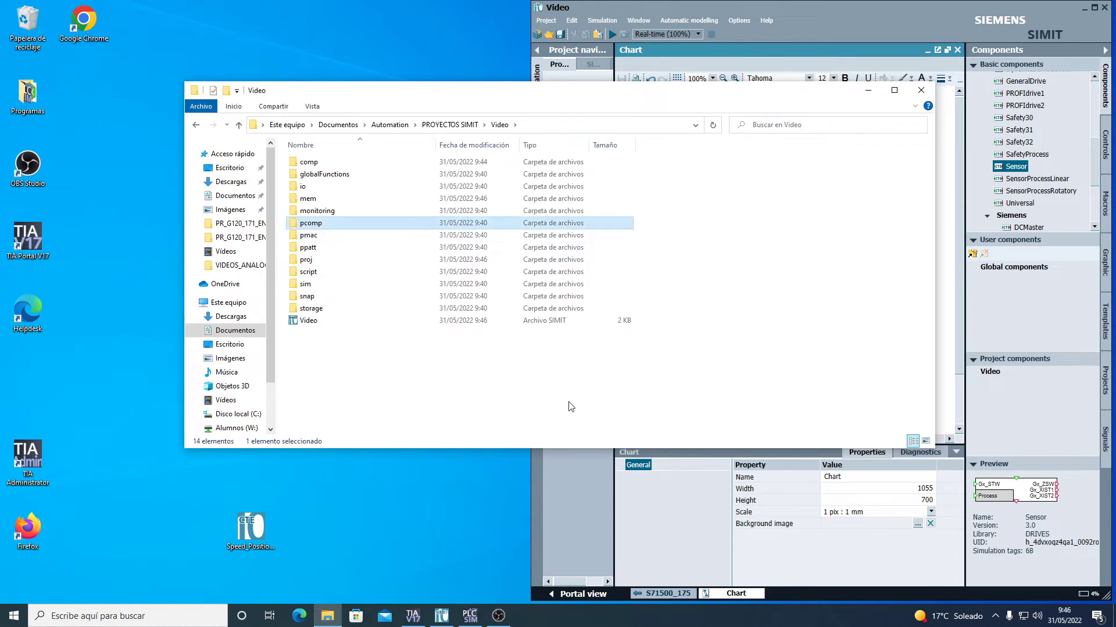
pyautogui.doubleClick(310, 226)
# Move the Speed_Position_Coupling file from the desktop into the pcomp folder and close File Explorer.
pyautogui.moveTo(249, 531); pyautogui.dragTo(349, 218)
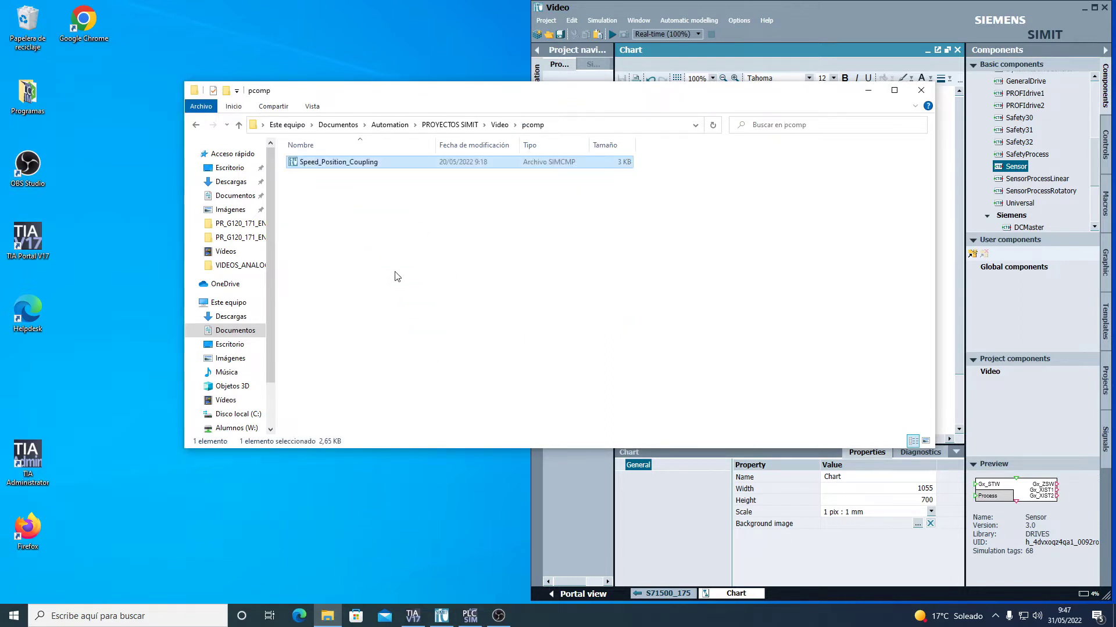
pyautogui.click(395, 273)
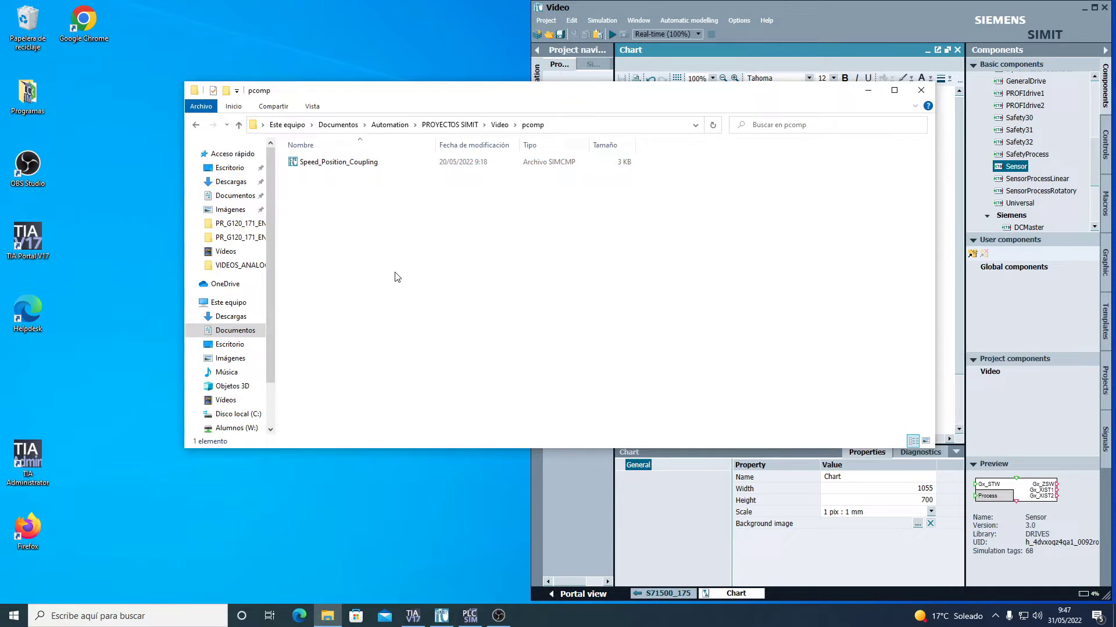
pyautogui.click(921, 90)
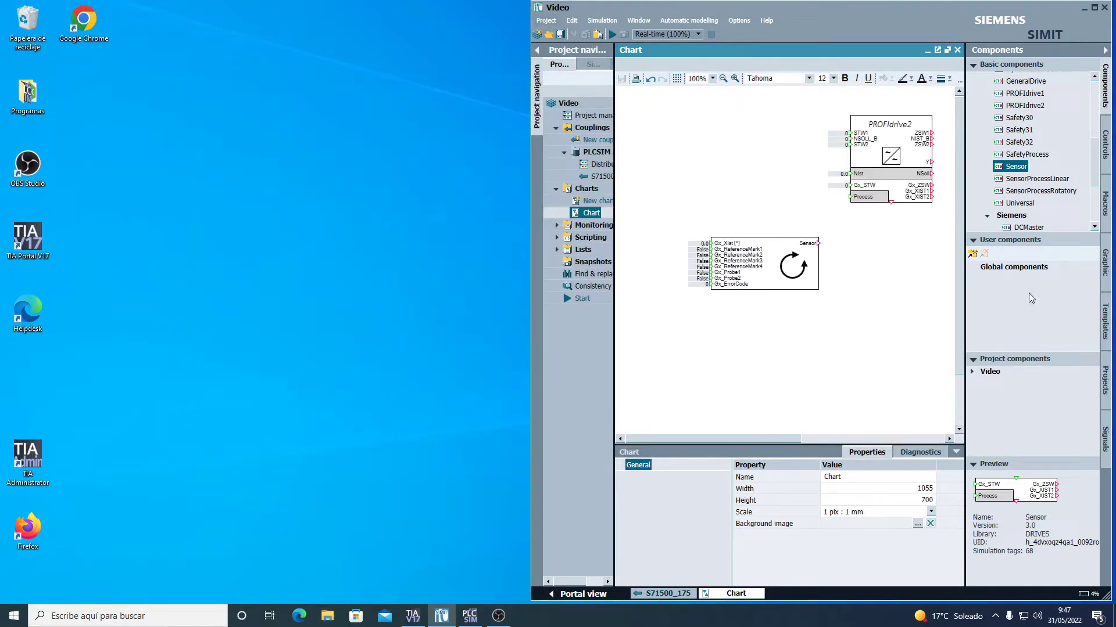
# Close the Video project, maximize the SIMIT window, reopen the project and open its Chart.
pyautogui.click(550, 21)
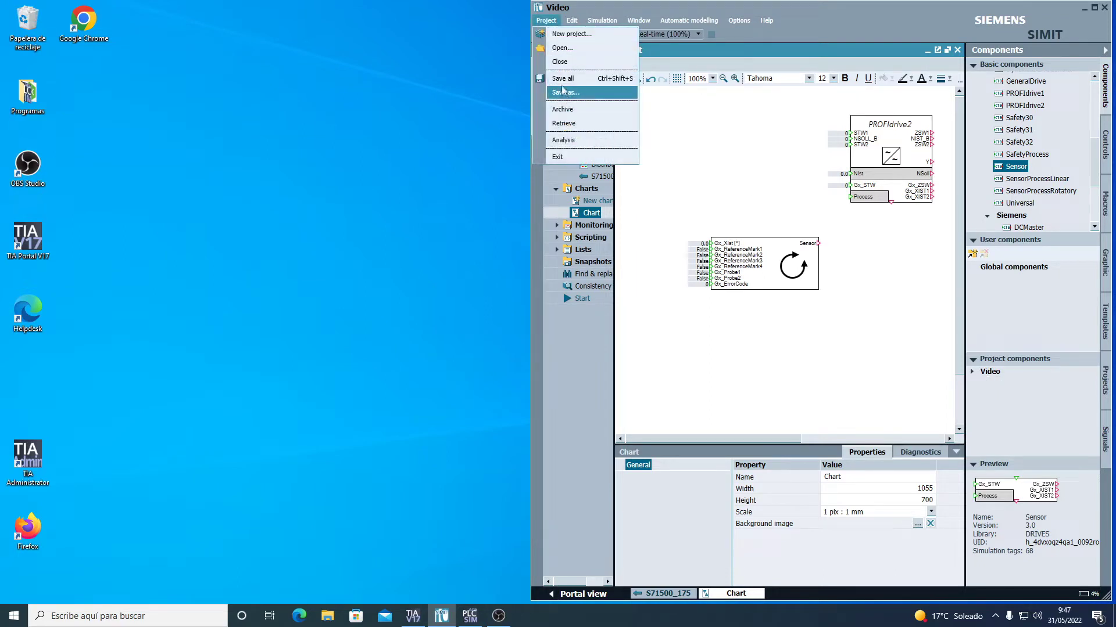
pyautogui.click(735, 148)
pyautogui.click(546, 20)
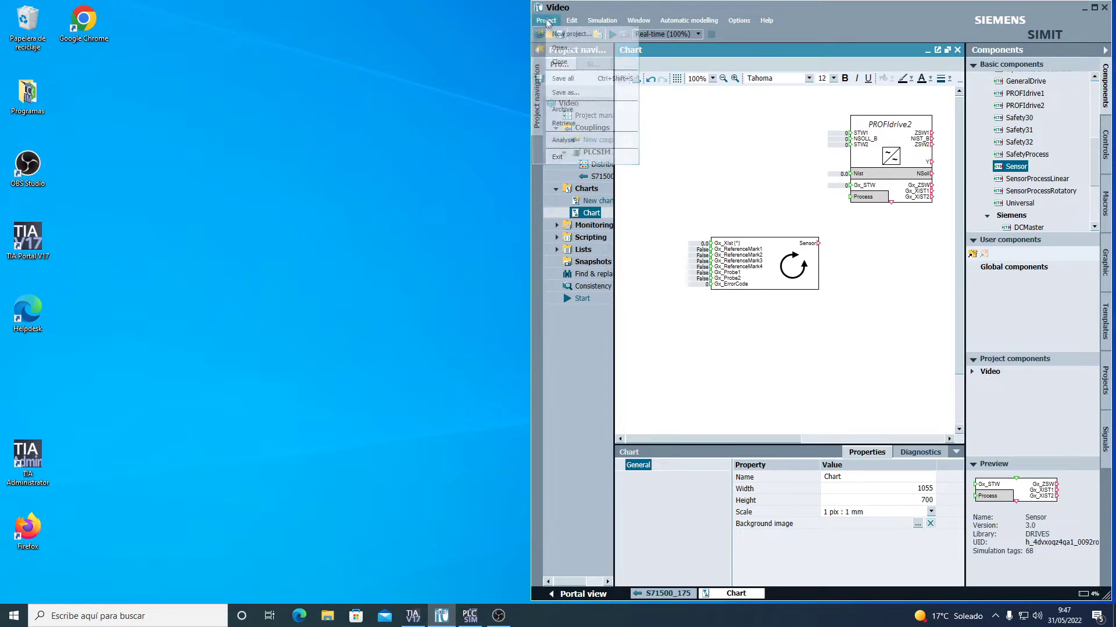
pyautogui.click(559, 62)
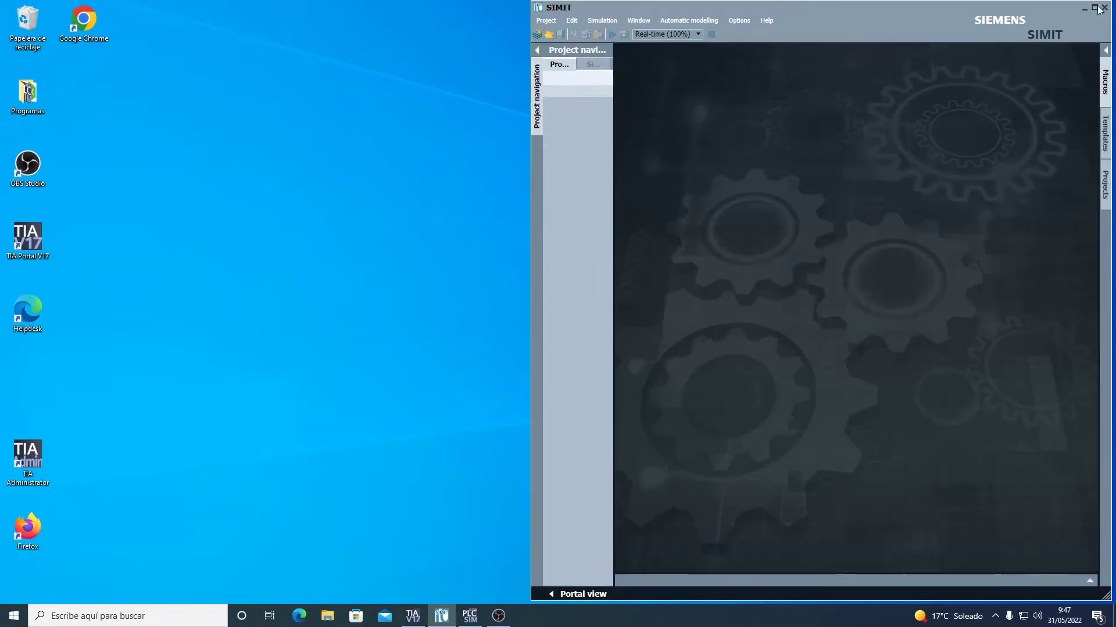
pyautogui.click(1095, 7)
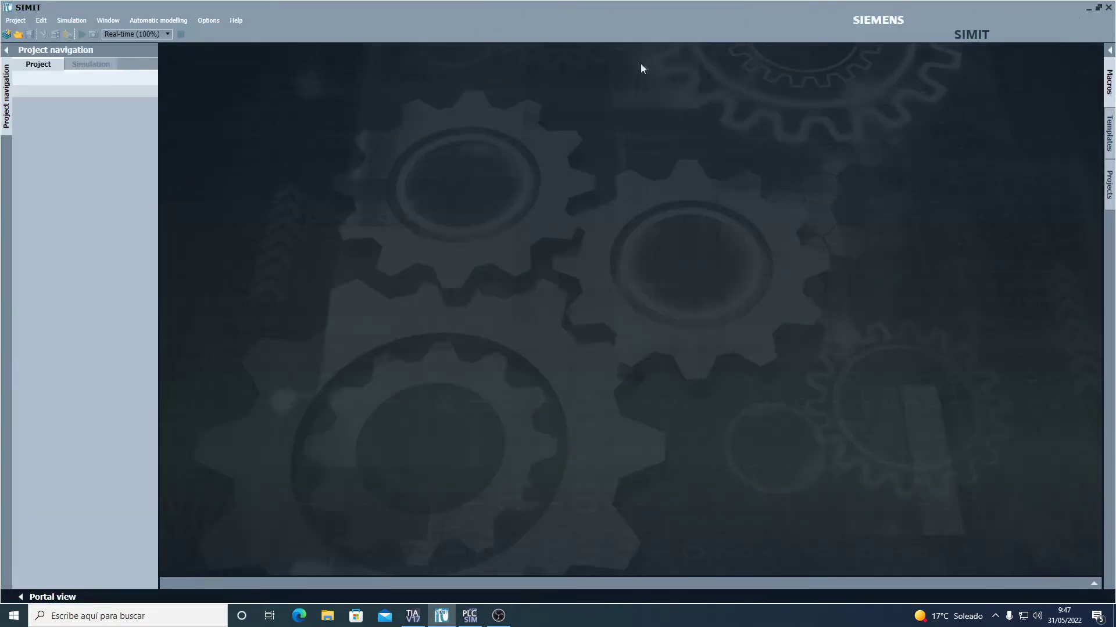
pyautogui.click(19, 35)
pyautogui.doubleClick(357, 272)
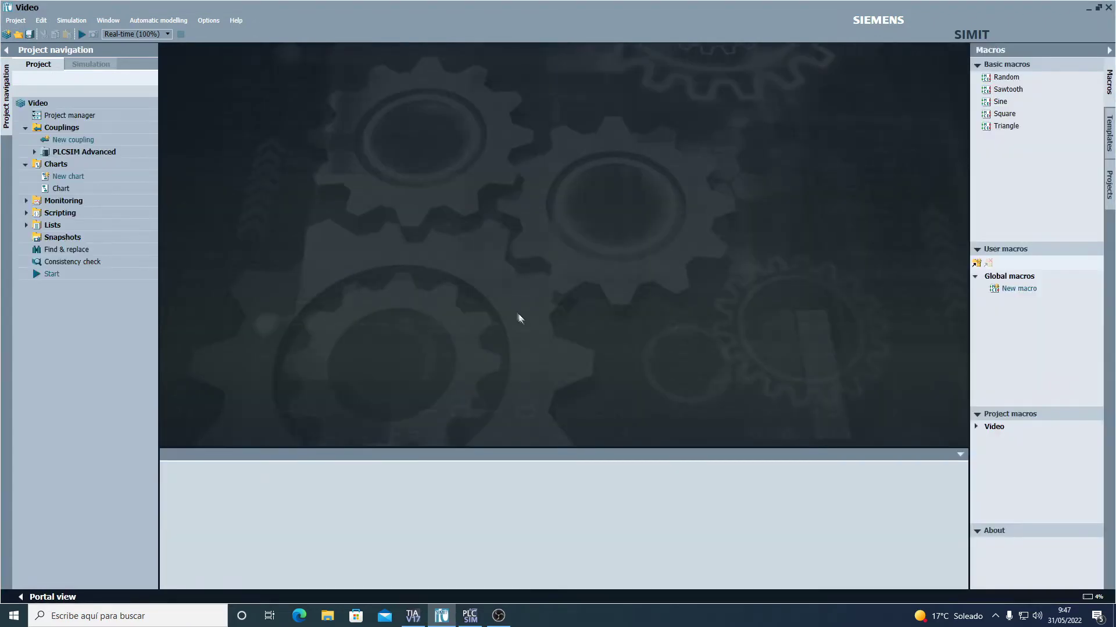
pyautogui.doubleClick(60, 189)
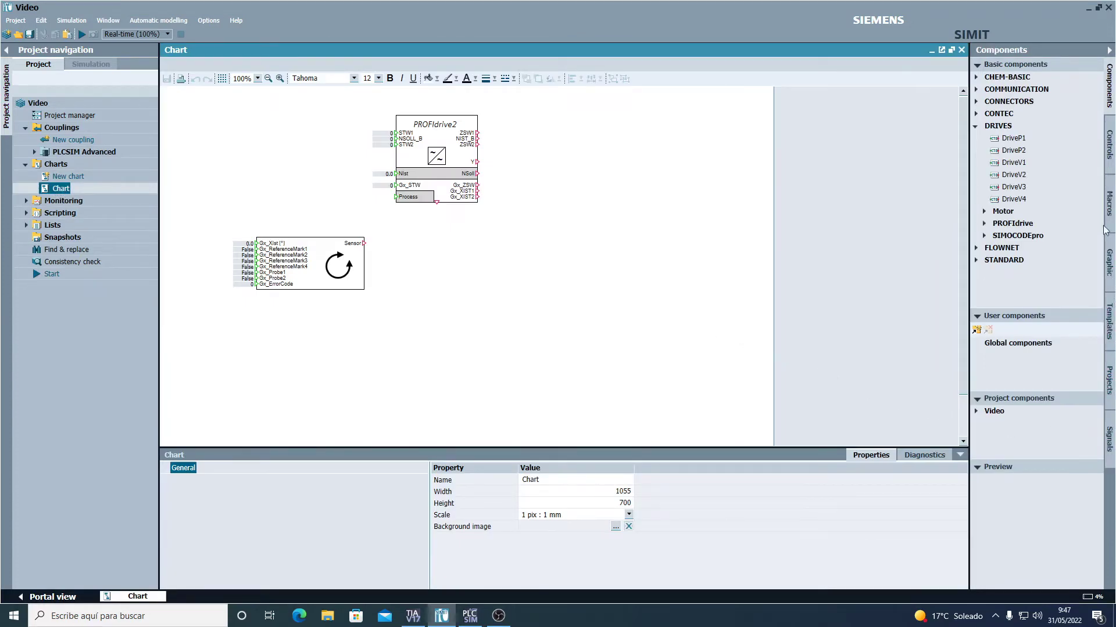
# Place the project component Speed_Position_Coupling on the chart, below and to the right of the PROFIdrive2 block.
pyautogui.click(977, 330)
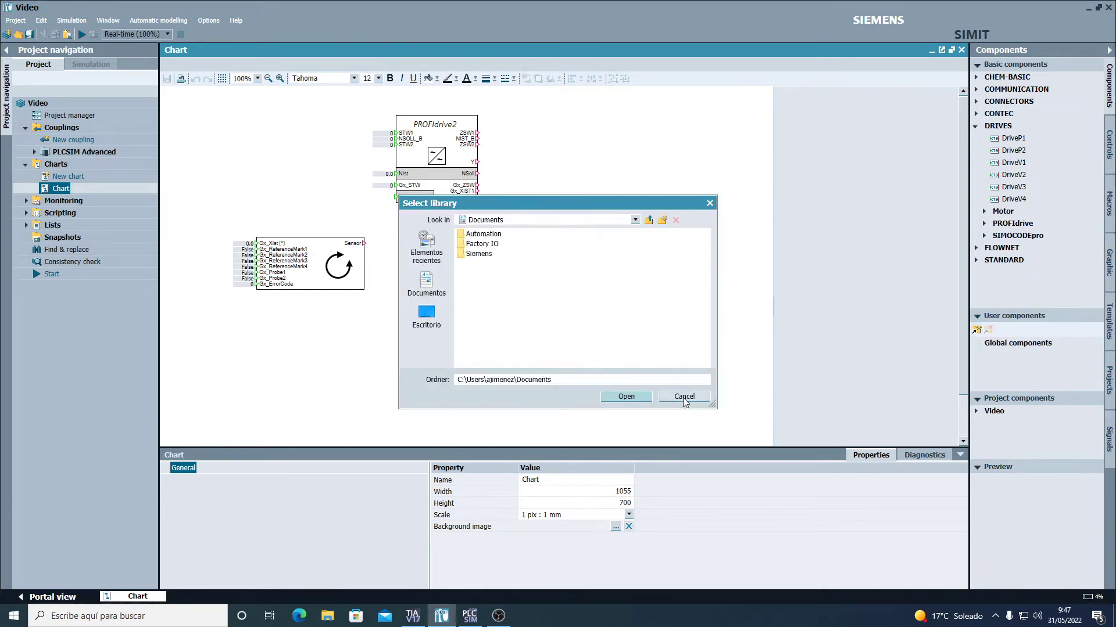
pyautogui.click(684, 397)
pyautogui.click(976, 412)
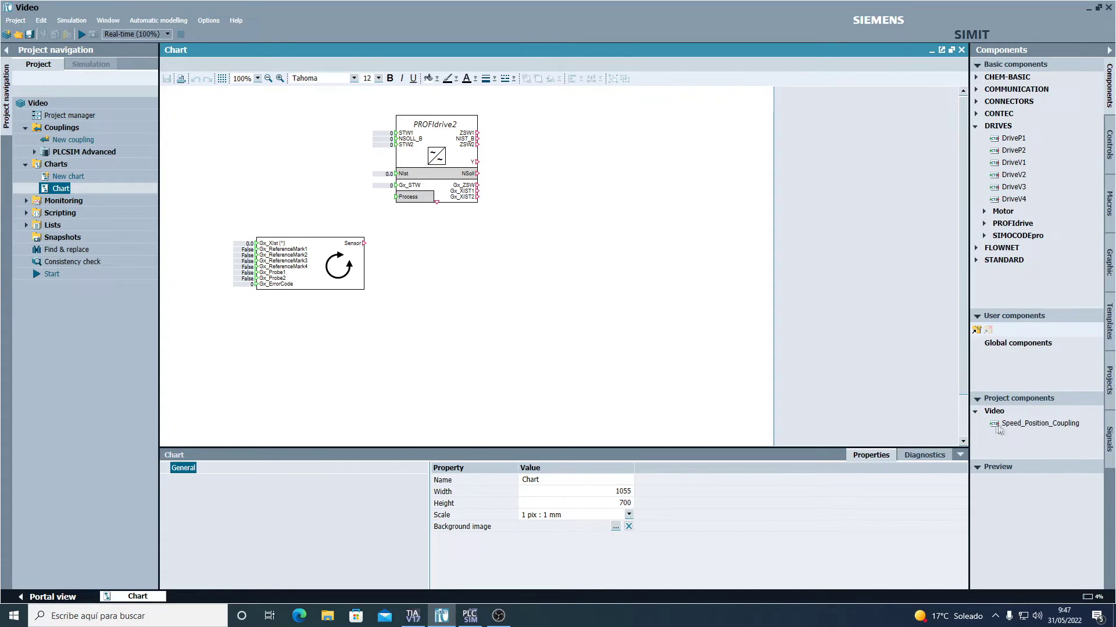
pyautogui.click(1005, 424)
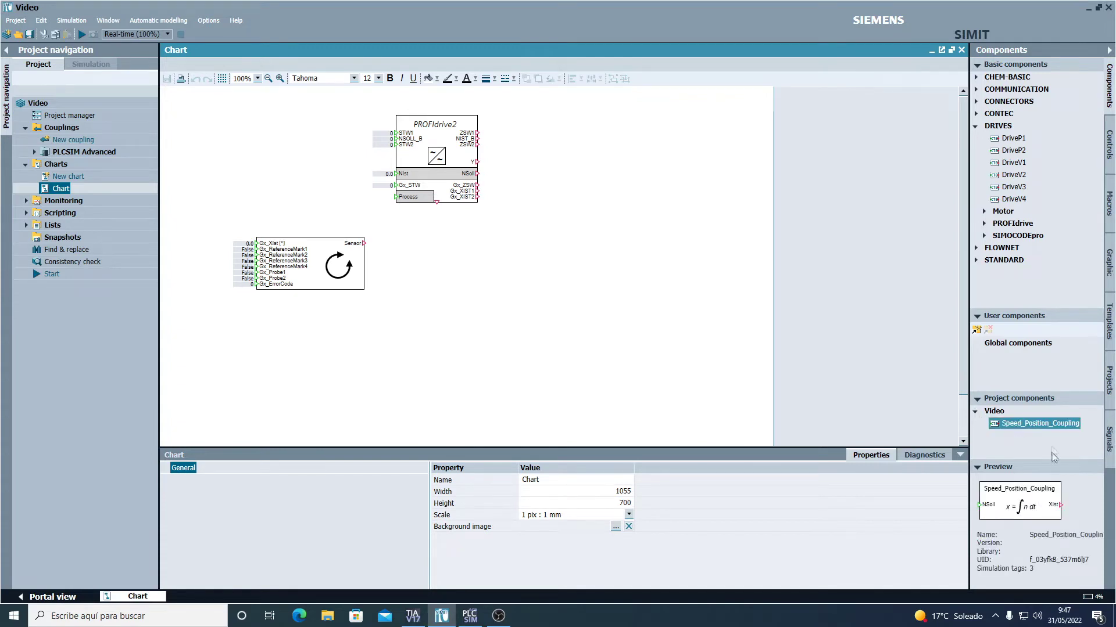
pyautogui.moveTo(1043, 423); pyautogui.dragTo(549, 254)
pyautogui.click(642, 357)
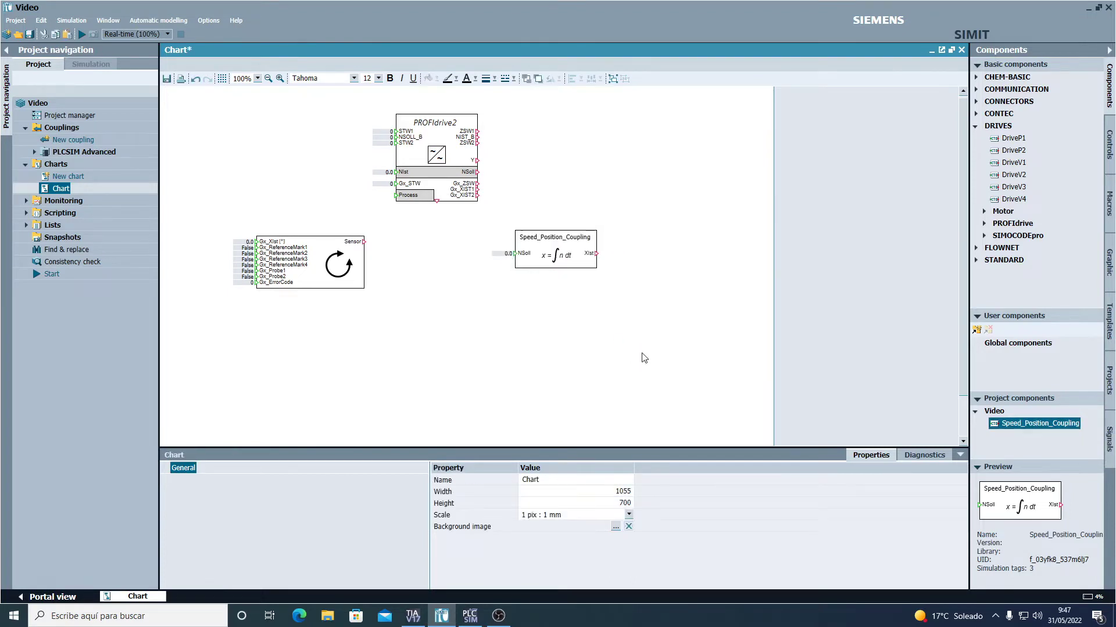
# Set the Speed_Position_Coupling component's DistancePerRevolution parameter to 360.
pyautogui.click(542, 247)
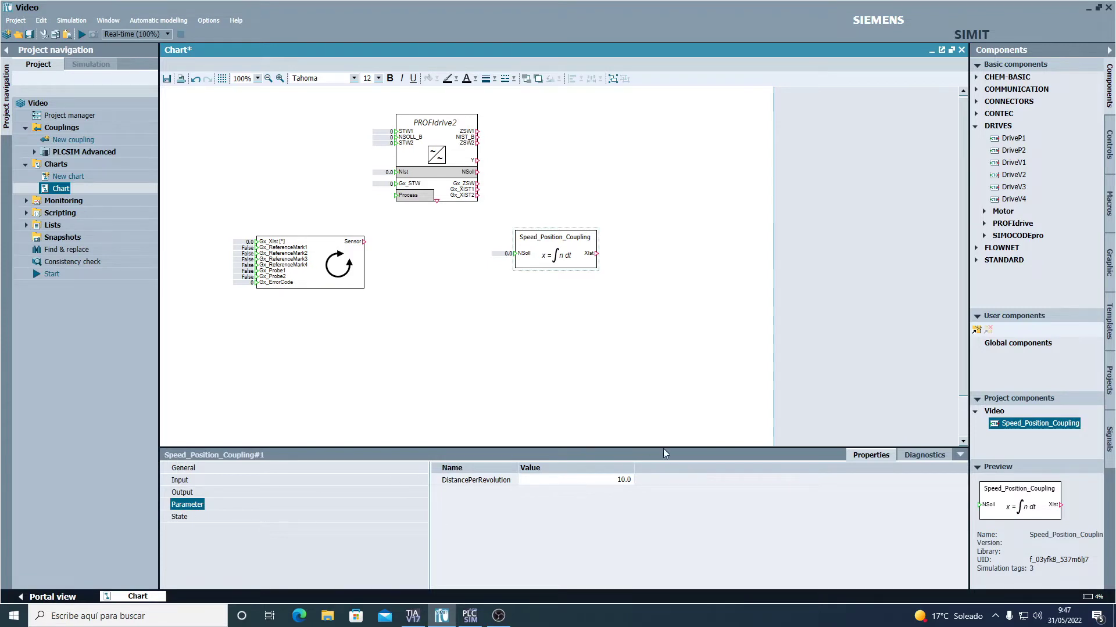
pyautogui.click(581, 481)
pyautogui.write('360')
pyautogui.press('Return')
pyautogui.click(602, 358)
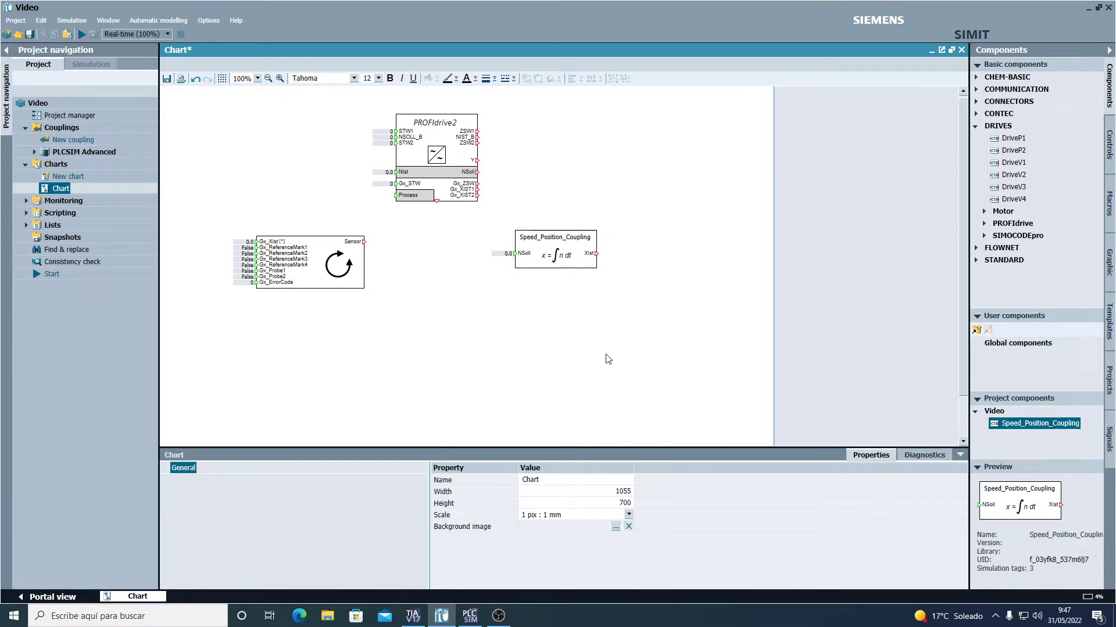
# Shift the Speed_Position_Coupling block slightly up and the SensorProcessRotatory block slightly down and to the right.
pyautogui.moveTo(572, 247); pyautogui.dragTo(572, 238)
pyautogui.click(666, 319)
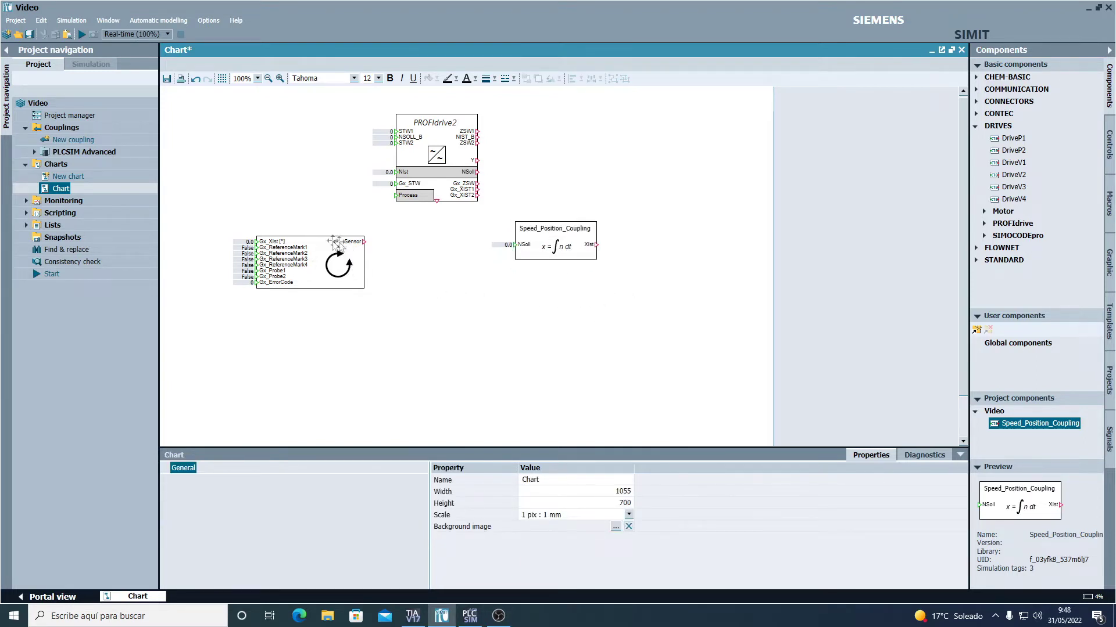
pyautogui.moveTo(337, 267); pyautogui.dragTo(358, 287)
pyautogui.click(442, 311)
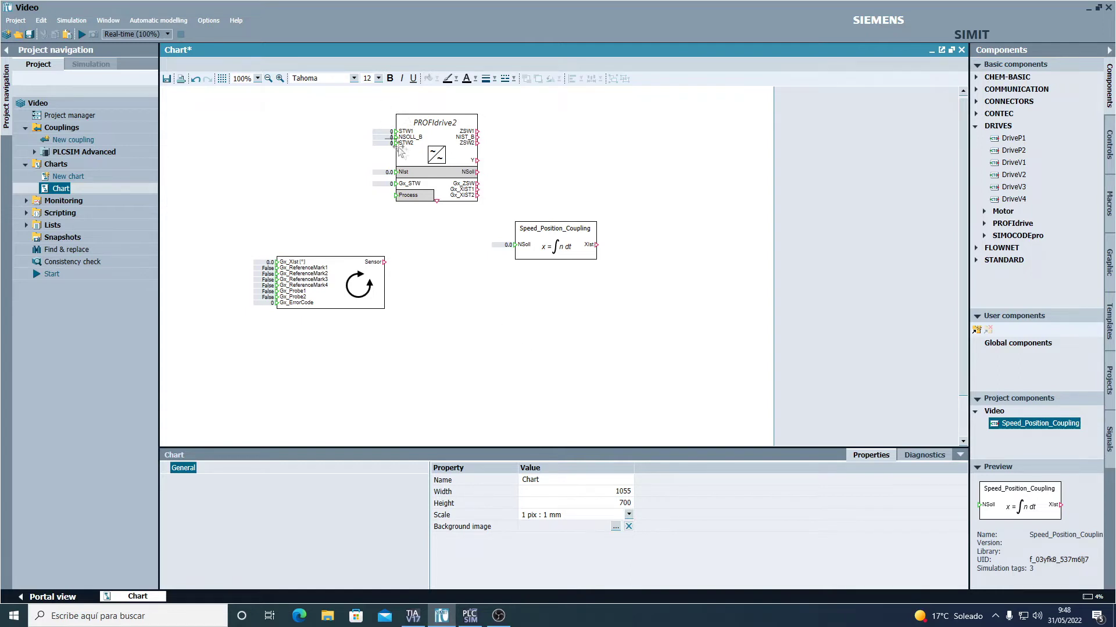
# Show the S71500_175 coupling under PLCSIM Advanced, filter the signal list by source S7 and widen the list area.
pyautogui.doubleClick(93, 154)
pyautogui.click(76, 176)
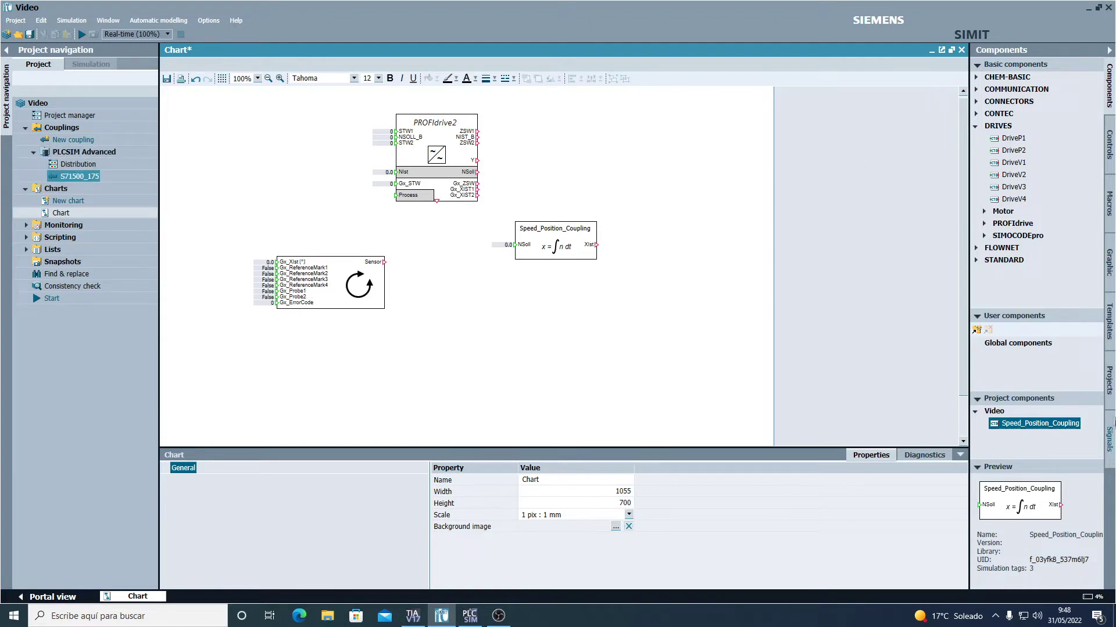
pyautogui.click(1110, 442)
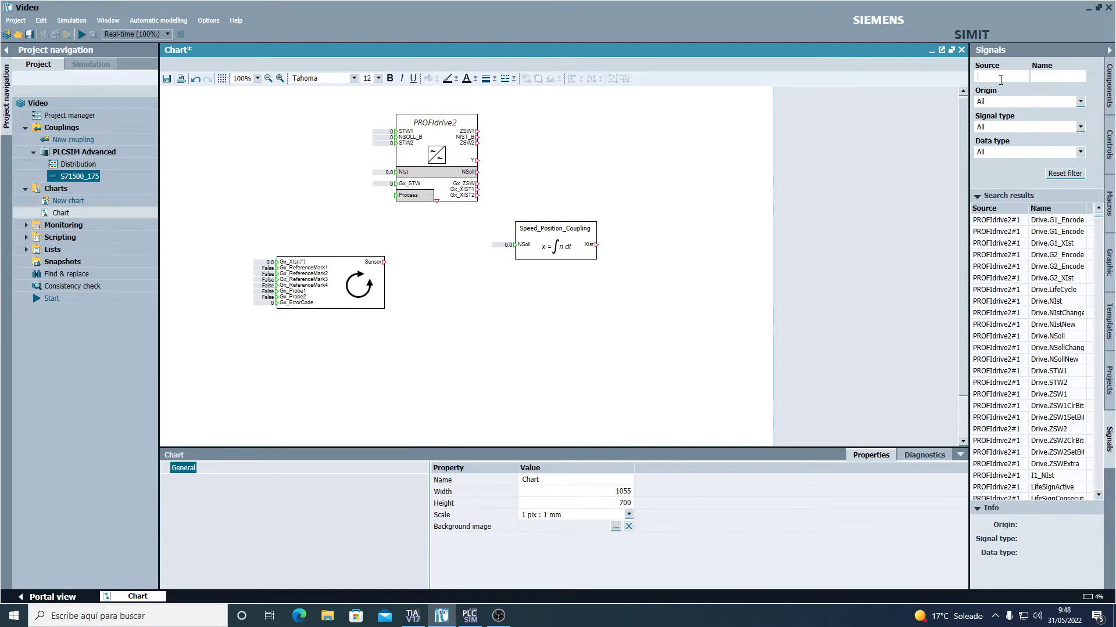
pyautogui.write('S/')
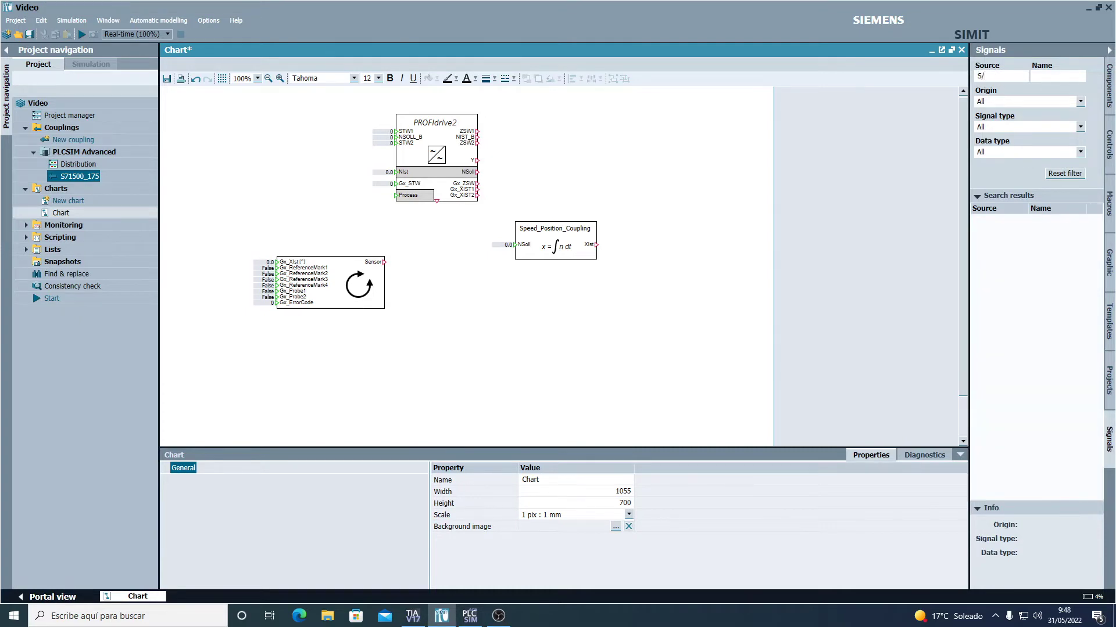
pyautogui.press('BackSpace')
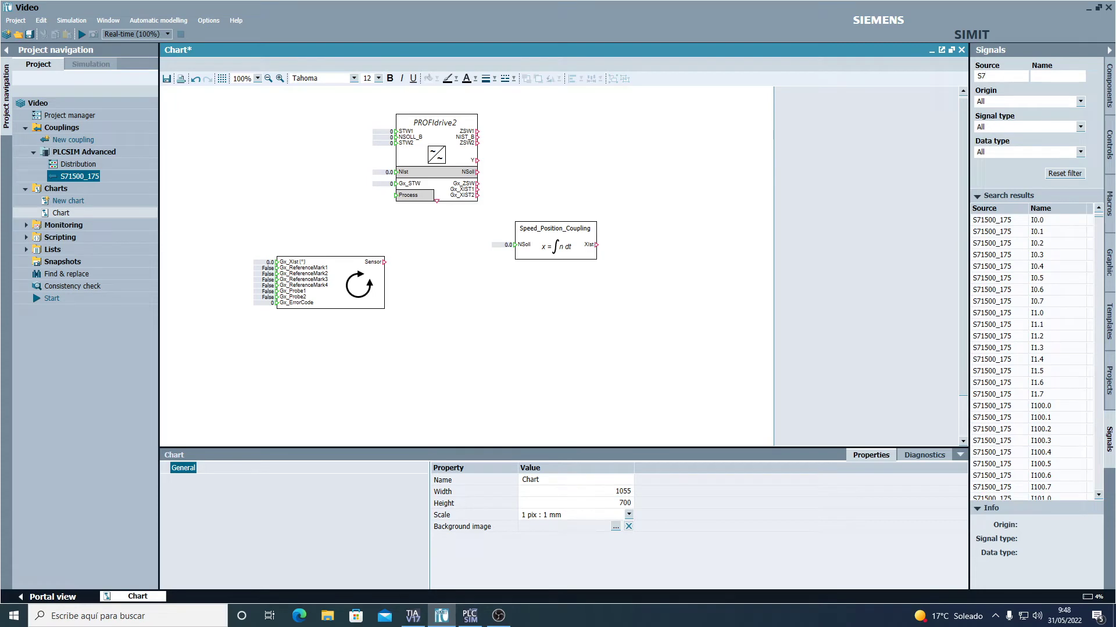
pyautogui.moveTo(968, 133); pyautogui.dragTo(858, 143)
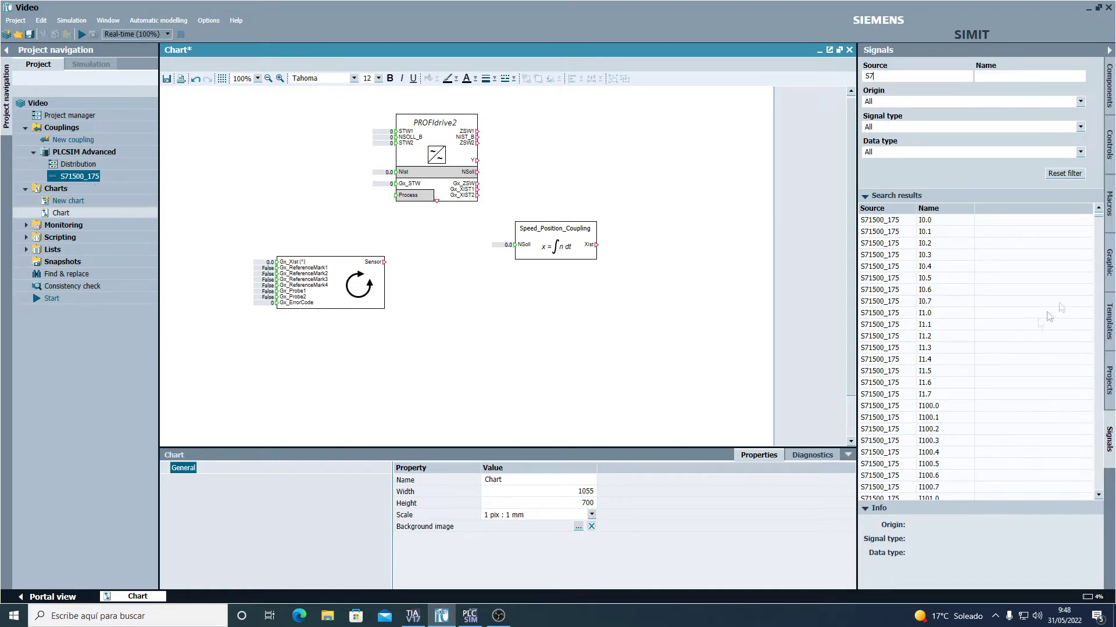
pyautogui.moveTo(1102, 221); pyautogui.dragTo(1101, 239)
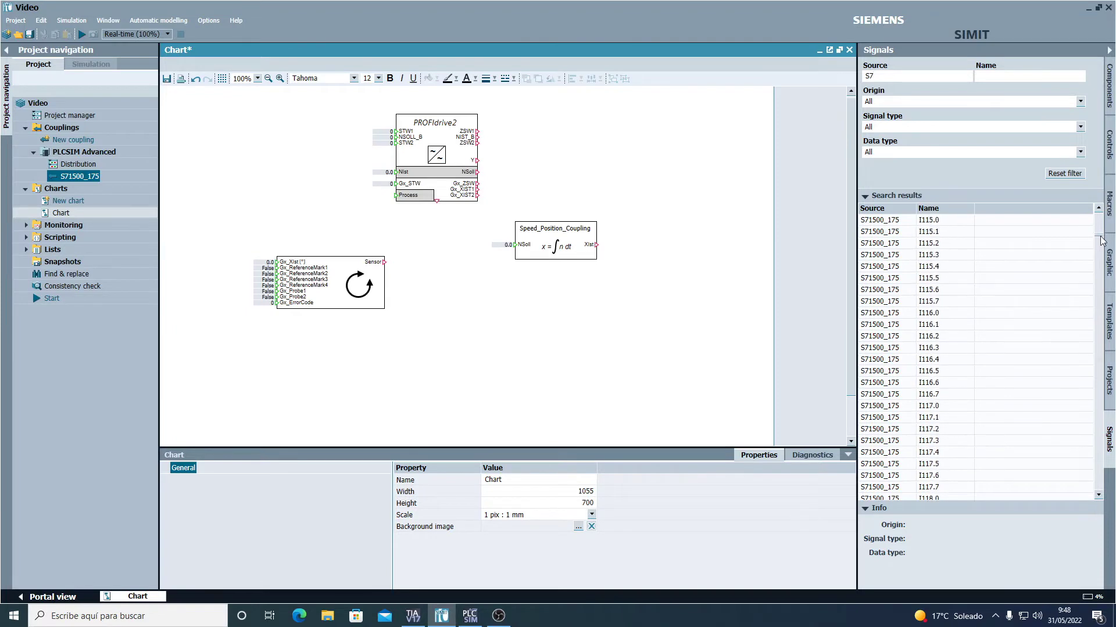
# Limit the signal list to the signal type Input and widen its Name column to show the full PositioningAxis_1 signal names.
pyautogui.click(885, 102)
pyautogui.click(885, 102)
pyautogui.click(888, 126)
pyautogui.click(881, 150)
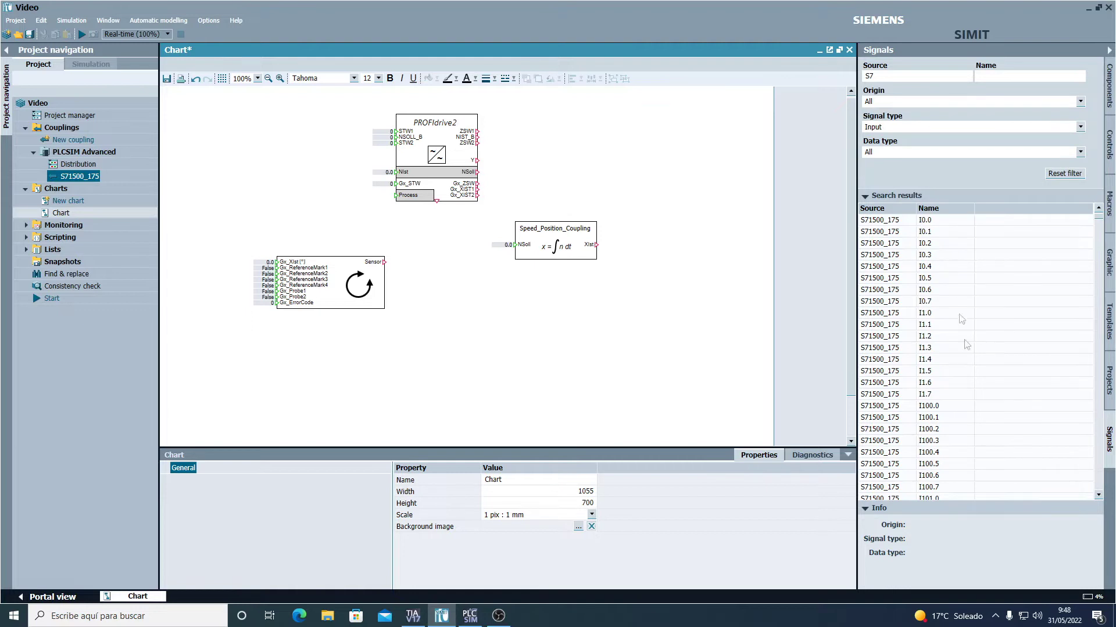
pyautogui.moveTo(1098, 219); pyautogui.dragTo(1099, 498)
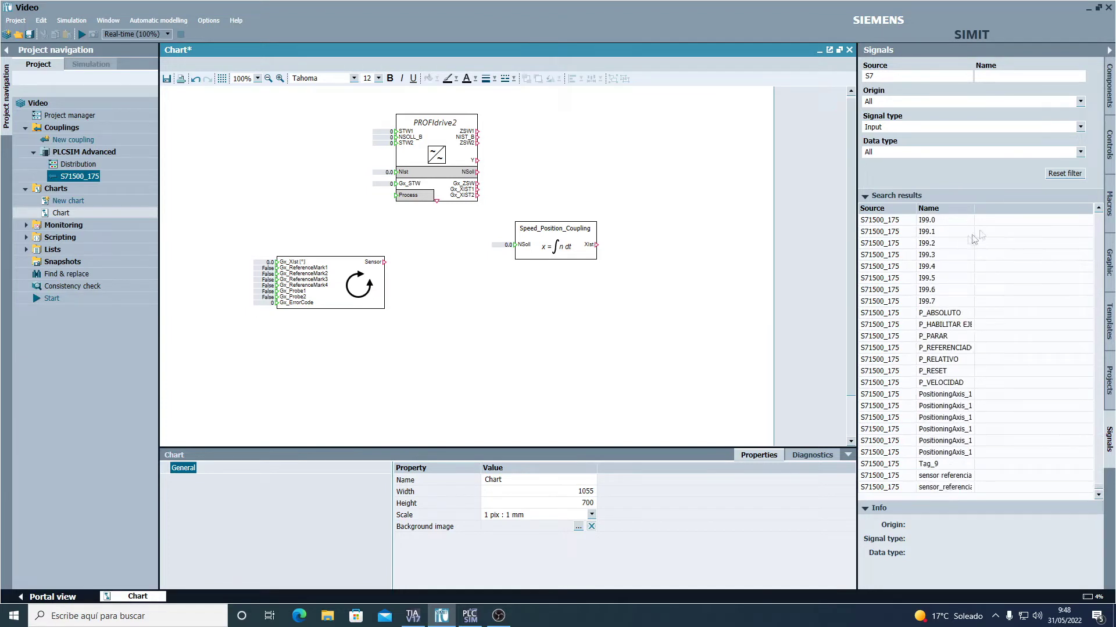
pyautogui.moveTo(974, 210); pyautogui.dragTo(1085, 223)
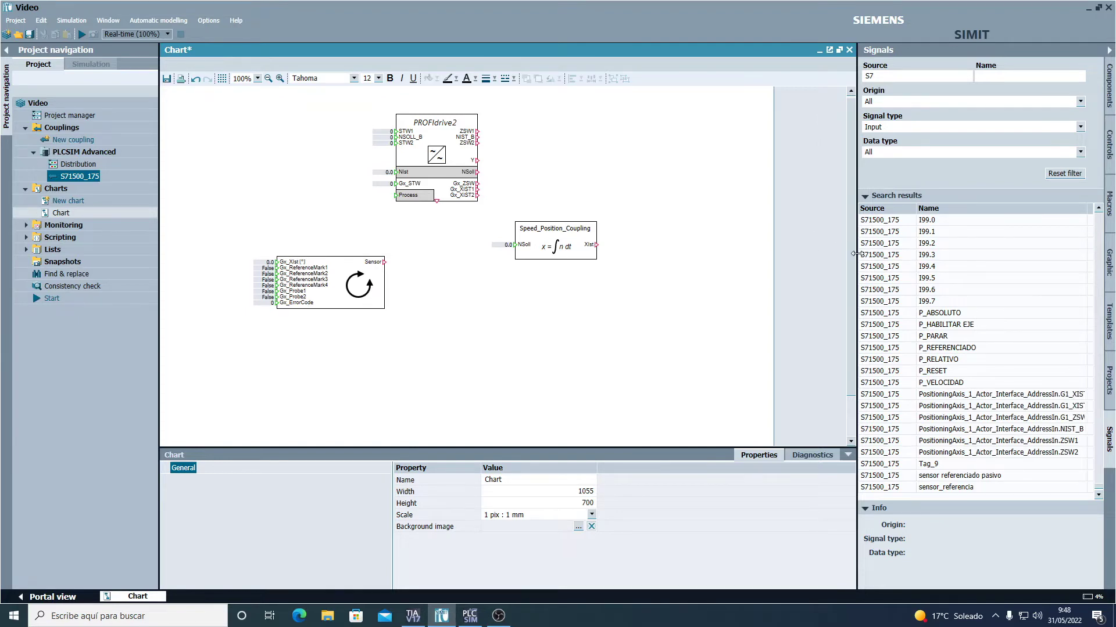
pyautogui.moveTo(855, 254); pyautogui.dragTo(794, 253)
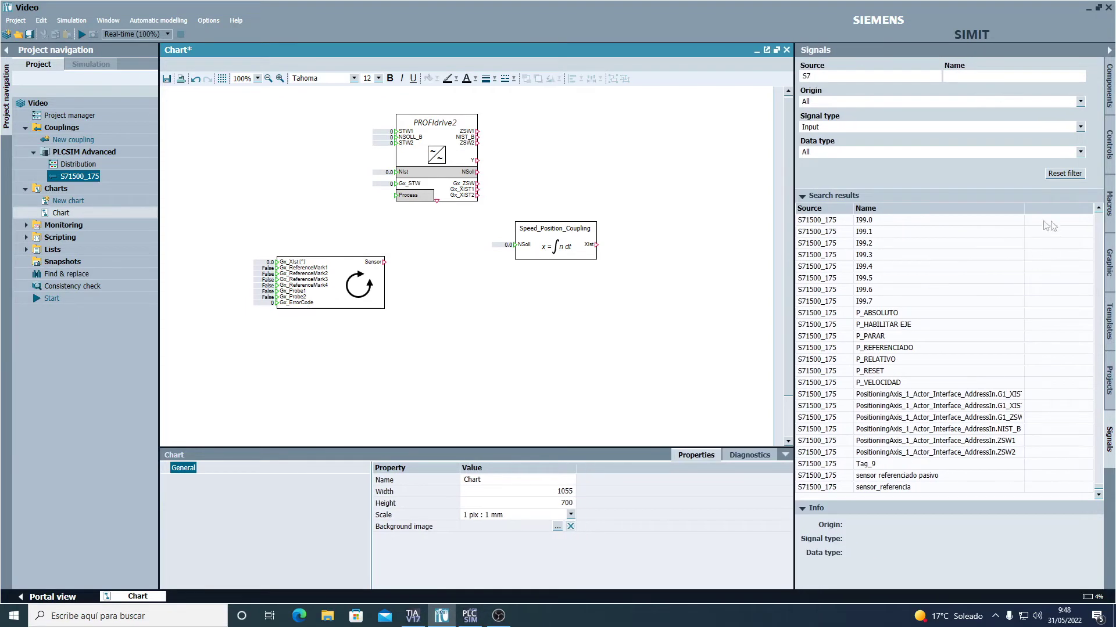
pyautogui.moveTo(1024, 211); pyautogui.dragTo(1056, 213)
# Place the input signal PositioningAxis_1_Actor_Interface_AddressIn.ZSW1 beside PROFIdrive2 and connect it to the block's ZSW1 output.
pyautogui.click(996, 443)
pyautogui.moveTo(997, 443); pyautogui.dragTo(679, 132)
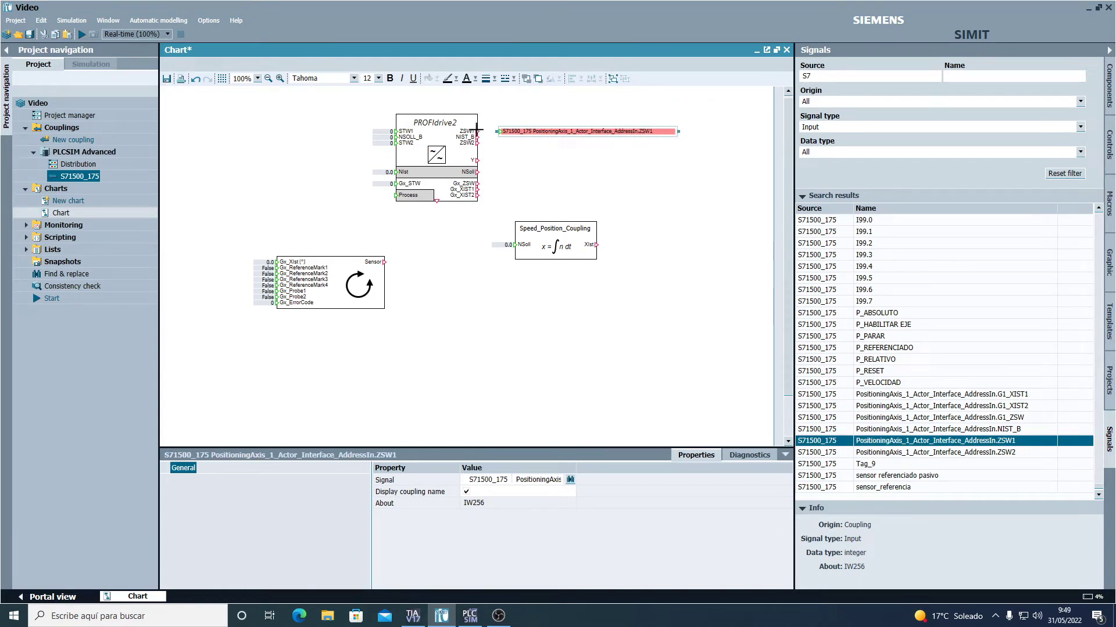
pyautogui.moveTo(477, 131); pyautogui.dragTo(500, 131)
# Place the AddressIn.NIST_B and AddressIn.ZSW2 signals below ZSW1 at full-name width and connect them to PROFIdrive2's NIST_B and ZSW2 outputs.
pyautogui.click(990, 456)
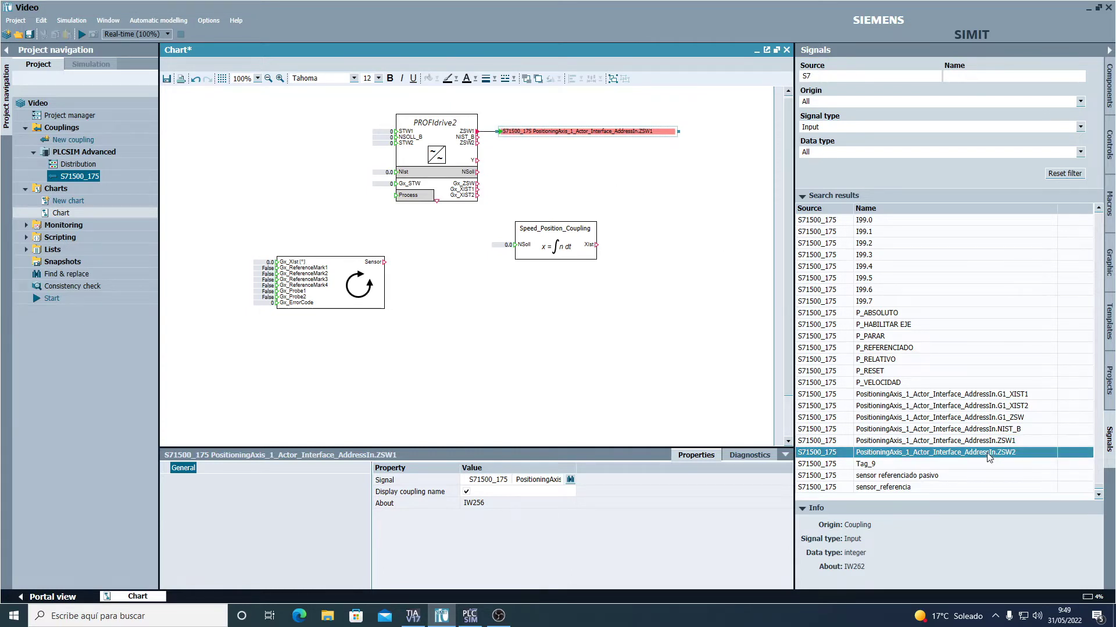
pyautogui.moveTo(991, 431); pyautogui.dragTo(498, 138)
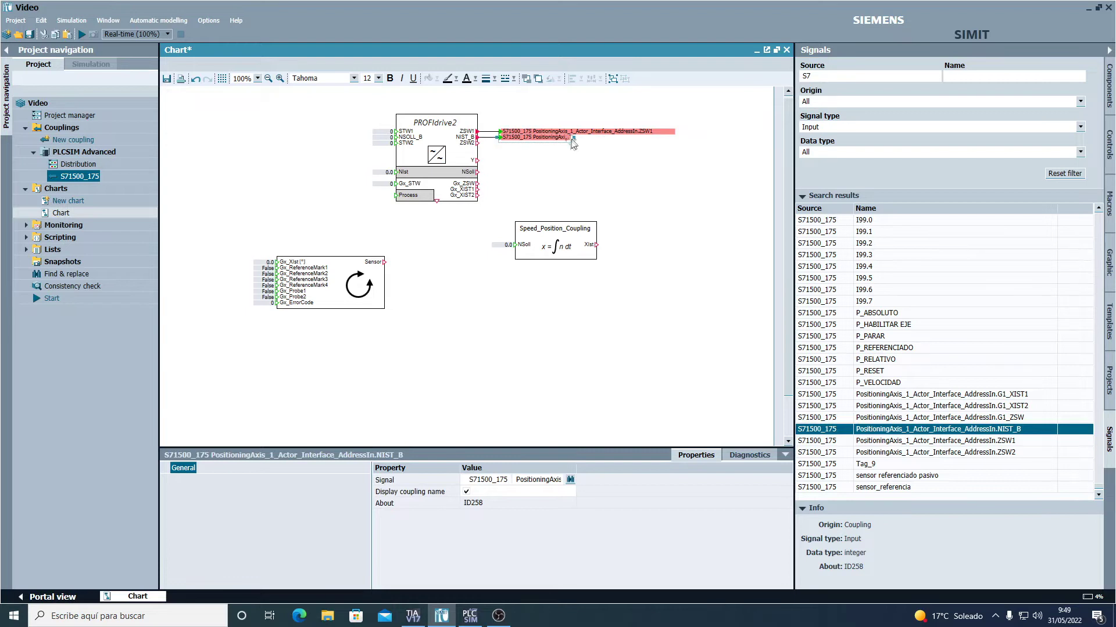
pyautogui.moveTo(574, 138); pyautogui.dragTo(674, 140)
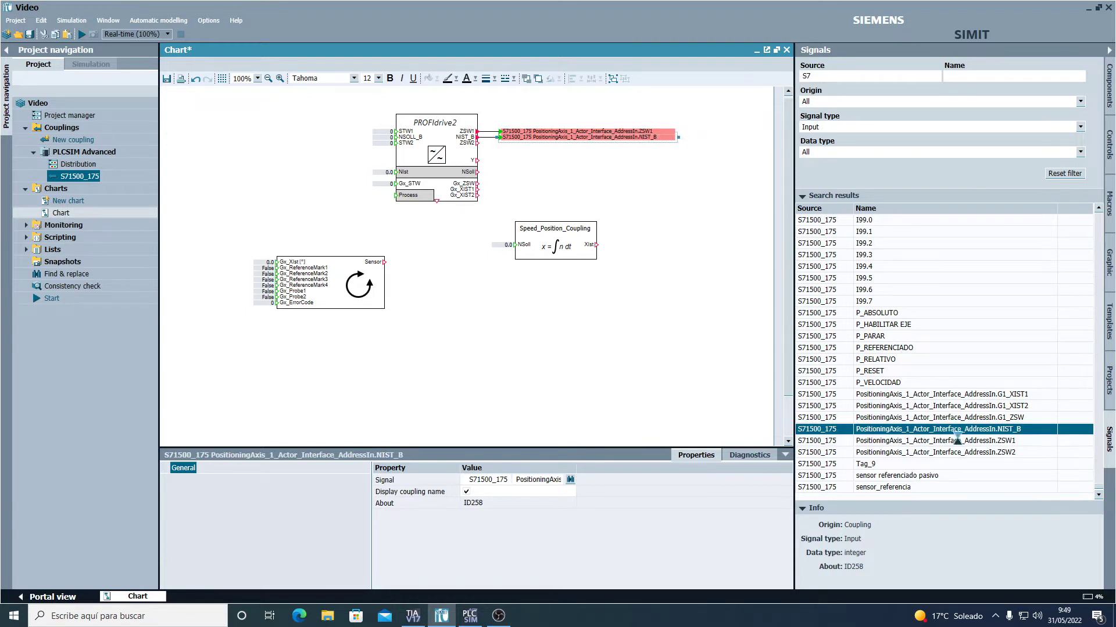
pyautogui.moveTo(990, 456); pyautogui.dragTo(676, 146)
pyautogui.moveTo(477, 142); pyautogui.dragTo(501, 143)
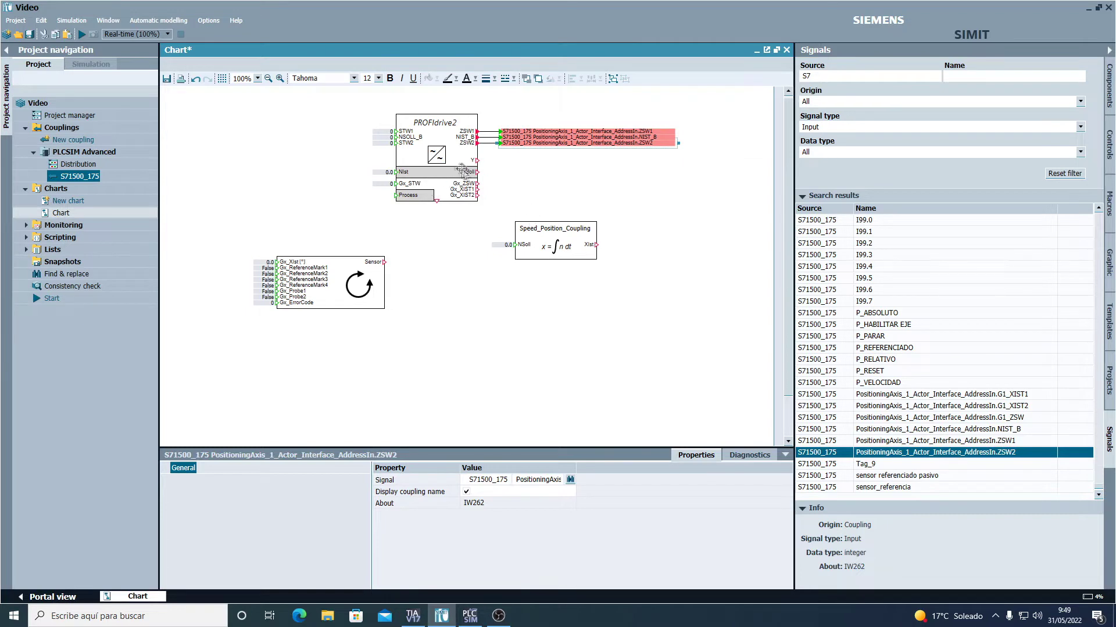
# Place the AddressIn signals G1_XIST1, G1_XIST2 and G1_ZSW beside PROFIdrive2's Gx outputs and widen them to show their full names.
pyautogui.click(1012, 395)
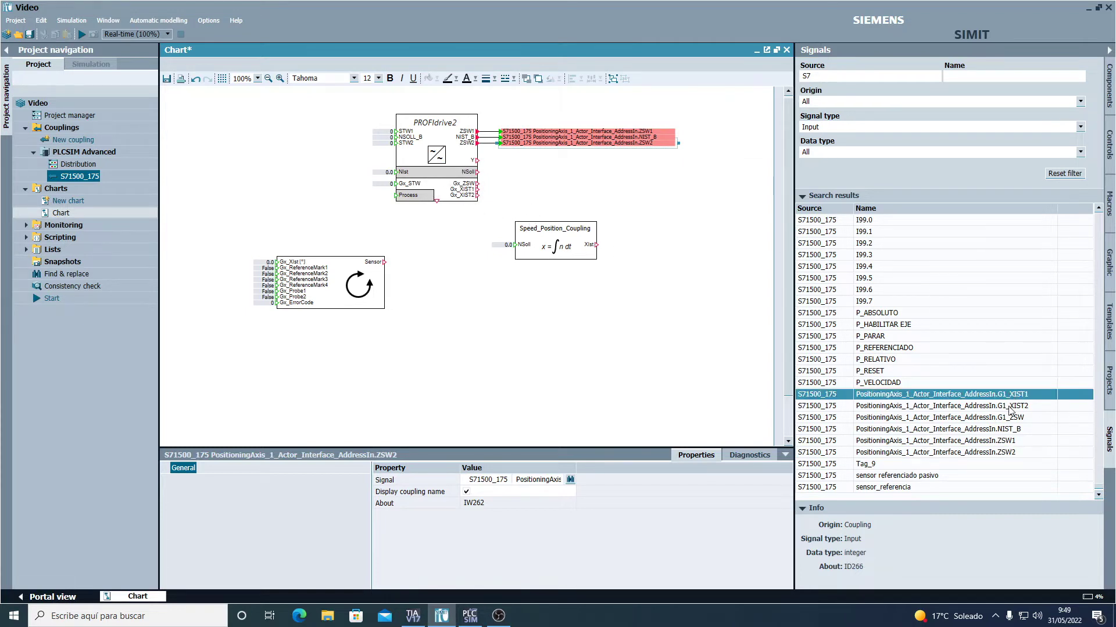
pyautogui.keyDown('shift'); pyautogui.click(1006, 419); pyautogui.keyUp('shift')
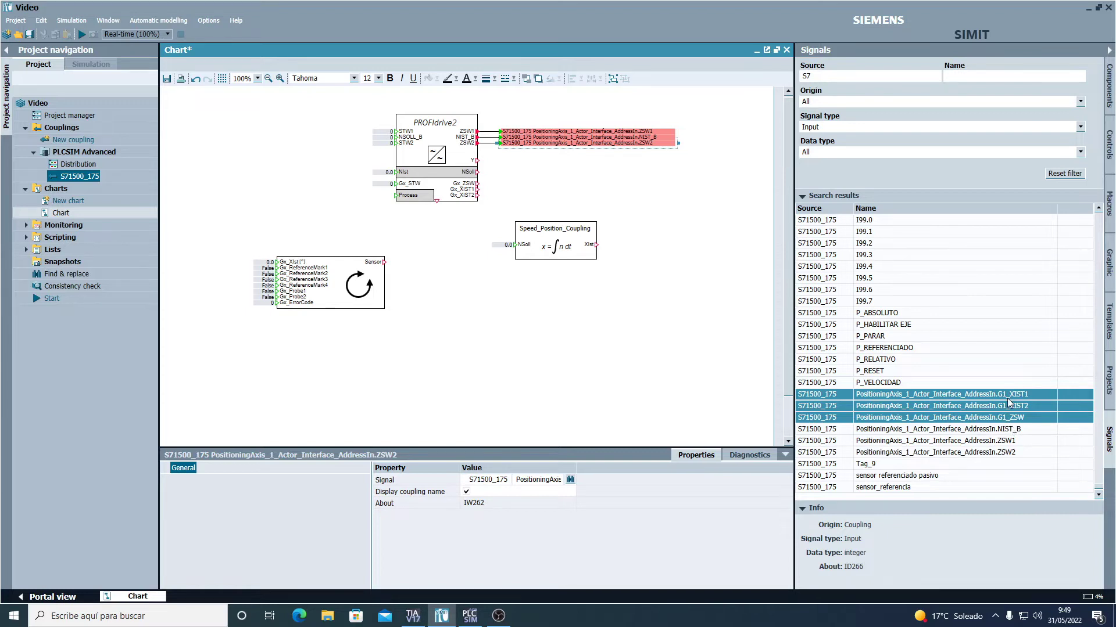
pyautogui.moveTo(1006, 397); pyautogui.dragTo(694, 196)
pyautogui.click(582, 190)
pyautogui.moveTo(582, 190); pyautogui.dragTo(692, 192)
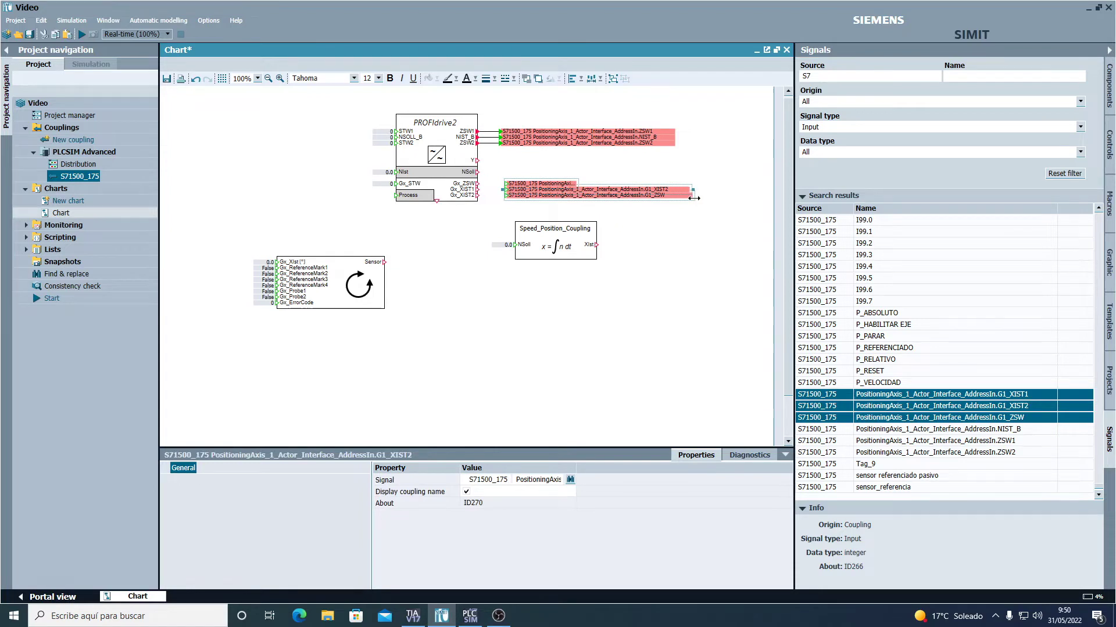
pyautogui.click(581, 190)
pyautogui.click(581, 190)
pyautogui.click(582, 190)
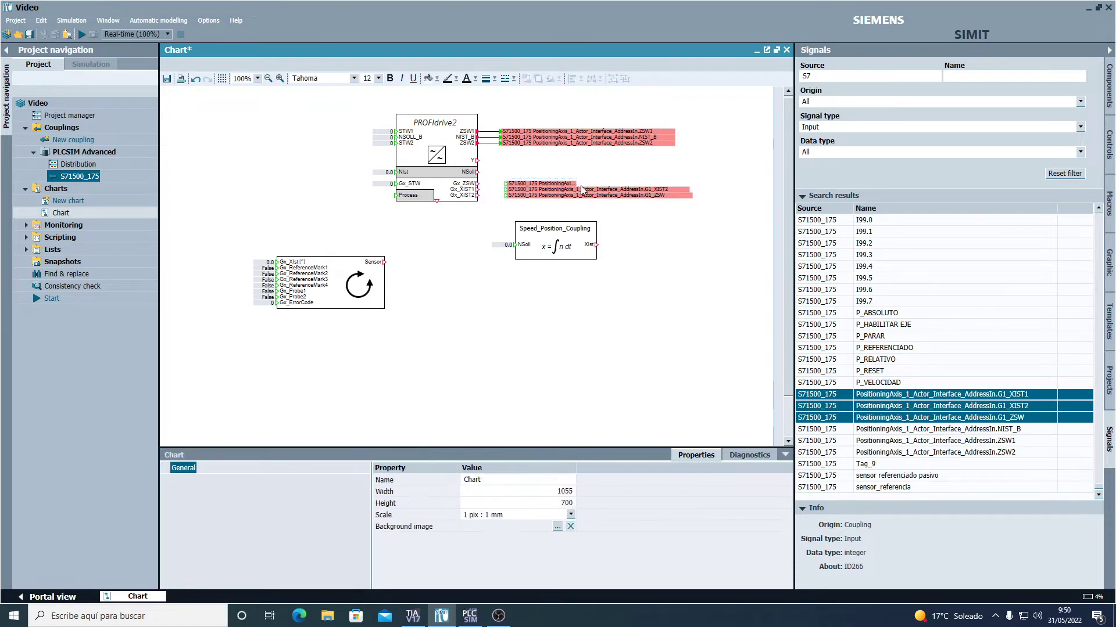
pyautogui.click(577, 185)
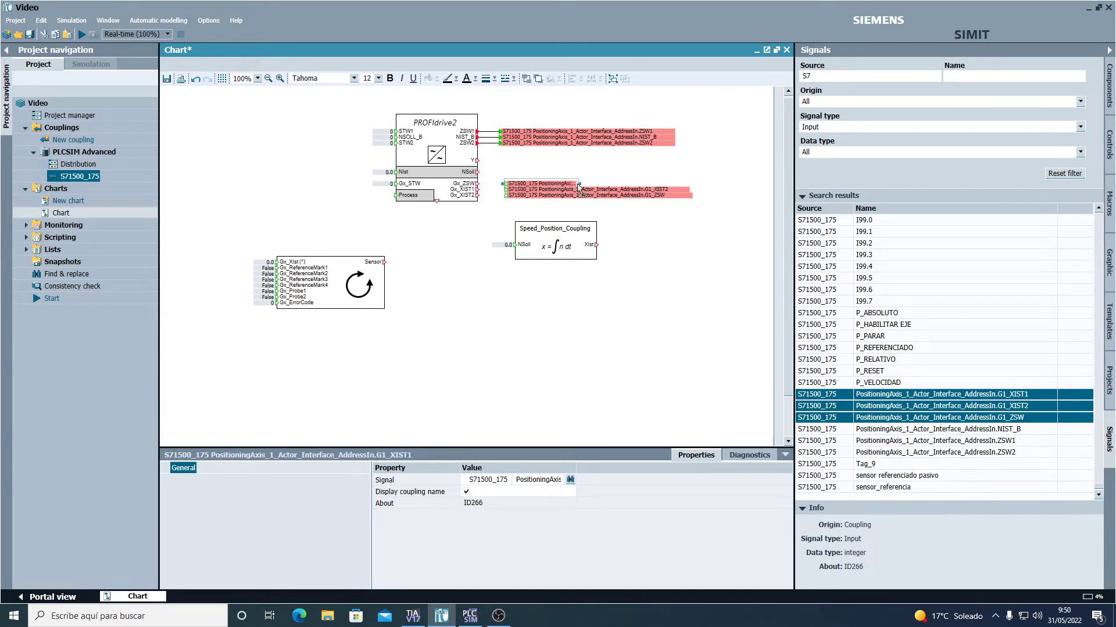
pyautogui.moveTo(584, 183); pyautogui.dragTo(692, 184)
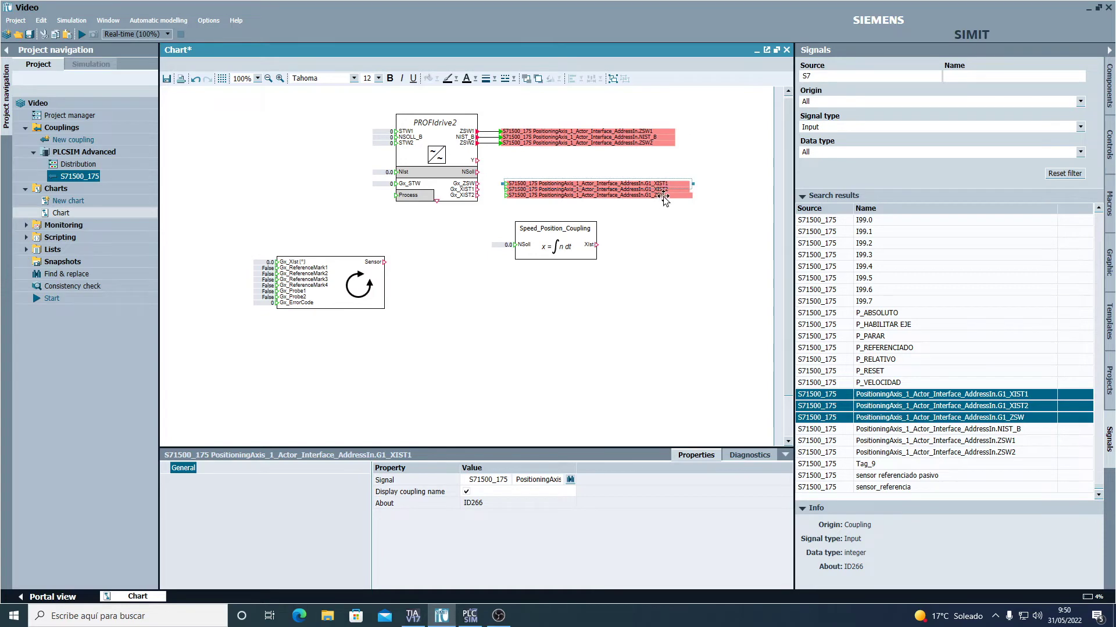
# Move G1_ZSW above G1_XIST1 and G1_XIST2, then align and connect all three with PROFIdrive2's Gx_ZSW, Gx_XIST1 and Gx_XIST2 outputs.
pyautogui.click(663, 197)
pyautogui.press('Up')
pyautogui.press('Up')
pyautogui.press('Up')
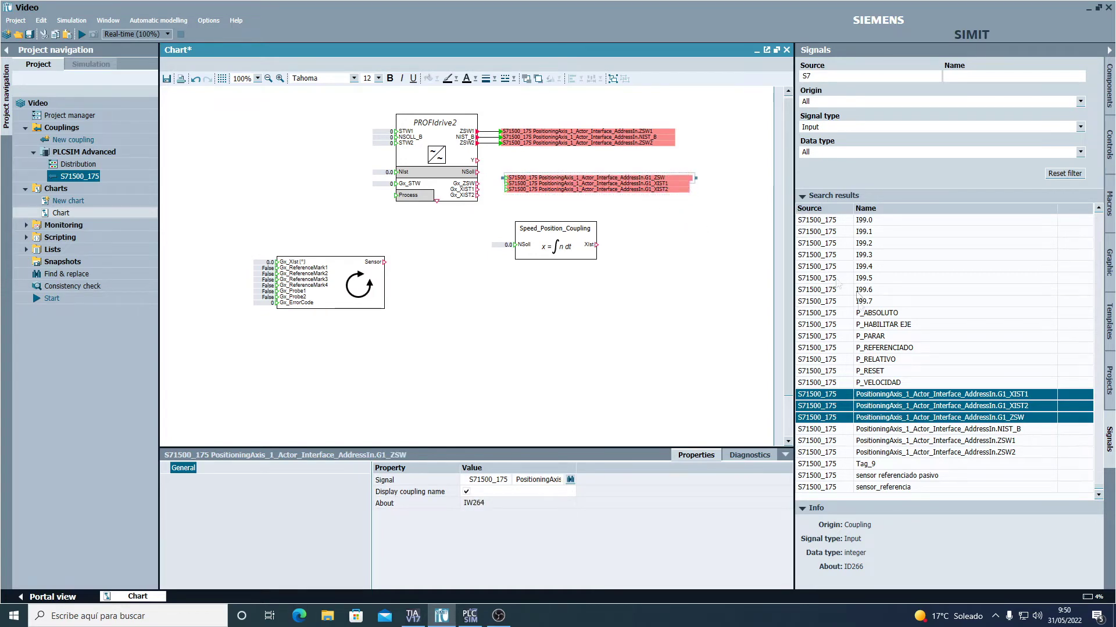
pyautogui.click(697, 276)
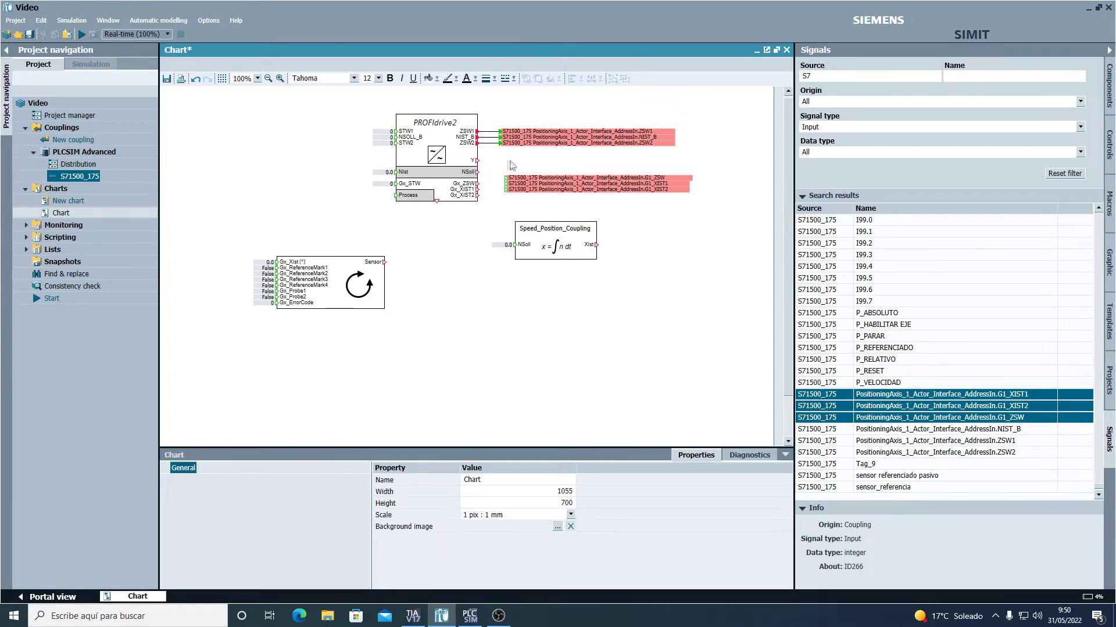
pyautogui.moveTo(499, 158); pyautogui.dragTo(673, 205)
pyautogui.click(680, 230)
pyautogui.moveTo(477, 183); pyautogui.dragTo(501, 195)
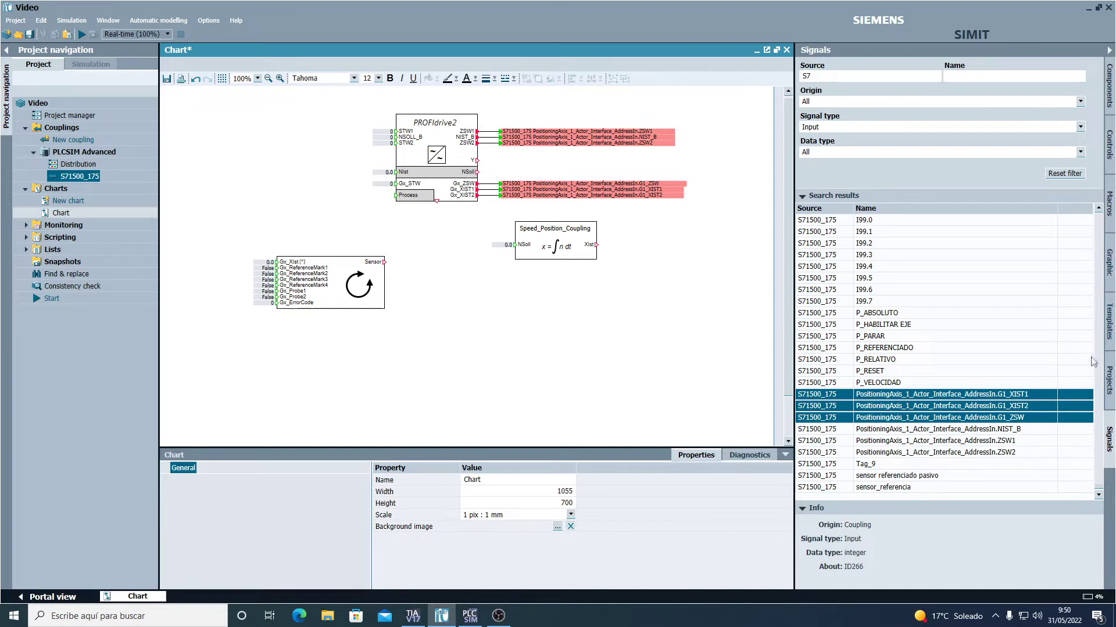
# Filter the signal list by type Output and place the AddressOut signals NSOLL_B, STW1 and STW2 on the input side of PROFIdrive2.
pyautogui.click(810, 127)
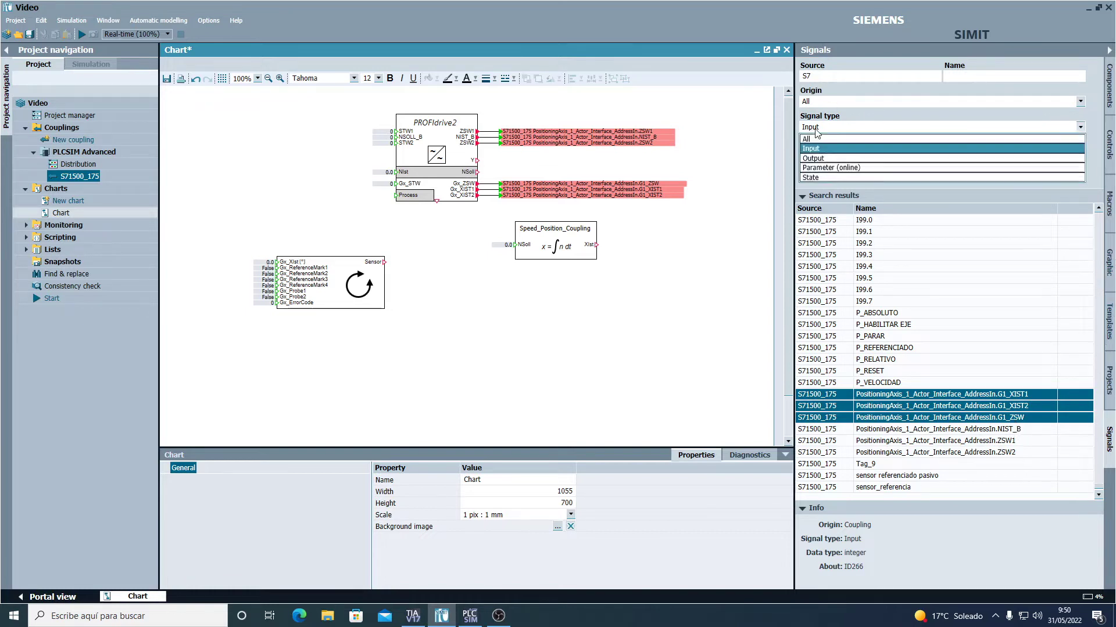
pyautogui.click(814, 158)
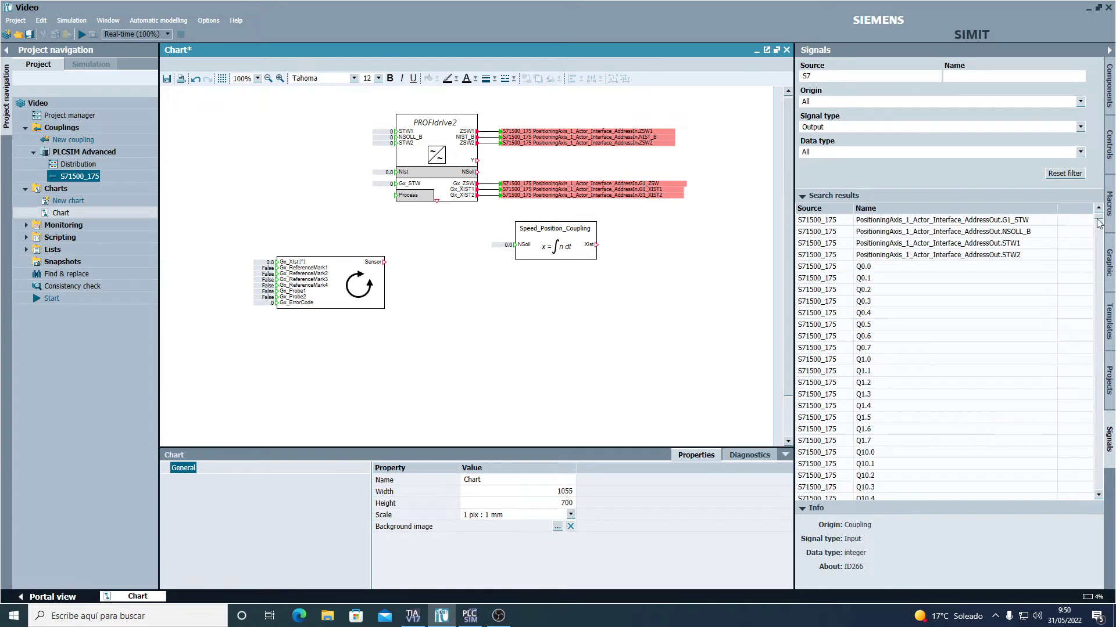
pyautogui.click(997, 232)
pyautogui.keyDown('shift'); pyautogui.click(990, 259); pyautogui.keyUp('shift')
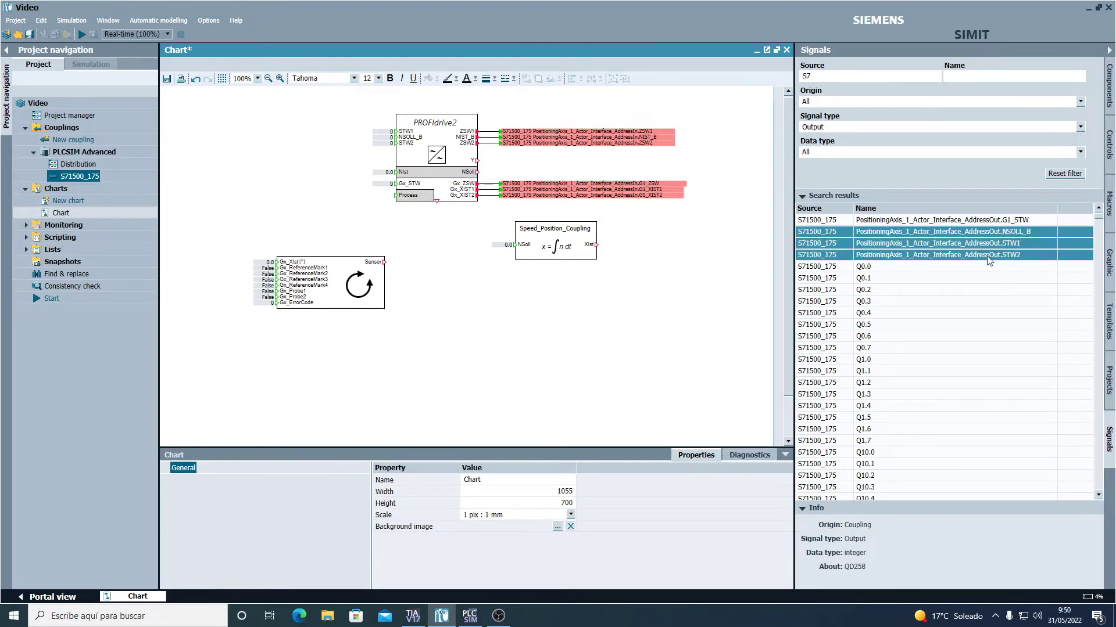
pyautogui.moveTo(987, 260); pyautogui.dragTo(283, 143)
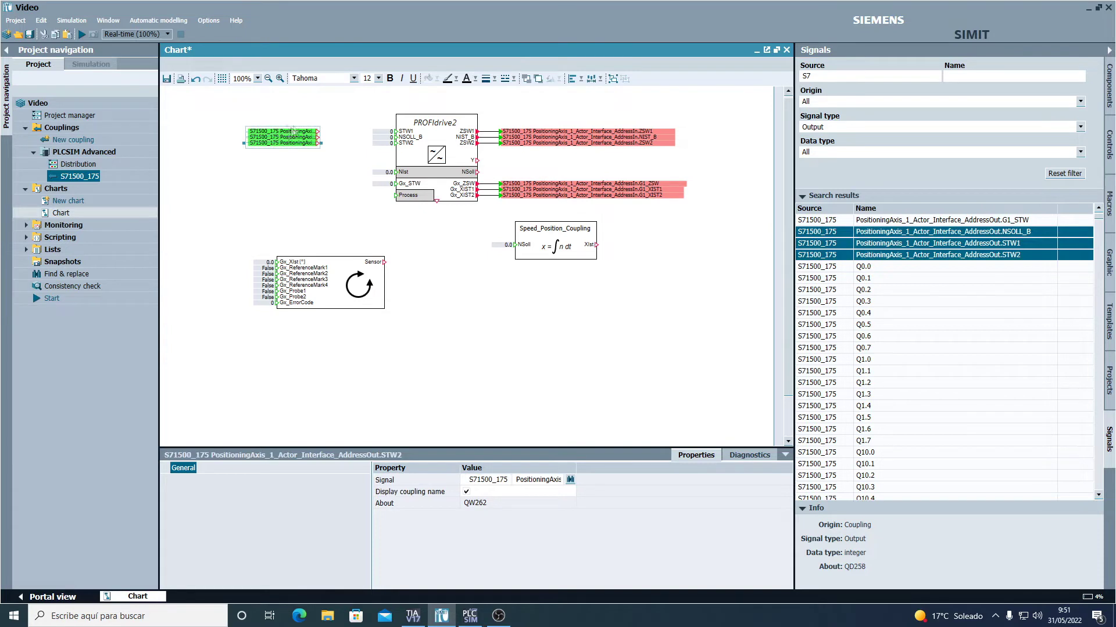
# Widen the placed NSOLL_B, STW1 and STW2 signal connectors to show their full names.
pyautogui.moveTo(278, 142); pyautogui.dragTo(178, 133)
pyautogui.click(303, 158)
pyautogui.click(294, 132)
pyautogui.click(311, 149)
pyautogui.click(287, 138)
pyautogui.moveTo(284, 138); pyautogui.dragTo(178, 137)
pyautogui.click(315, 146)
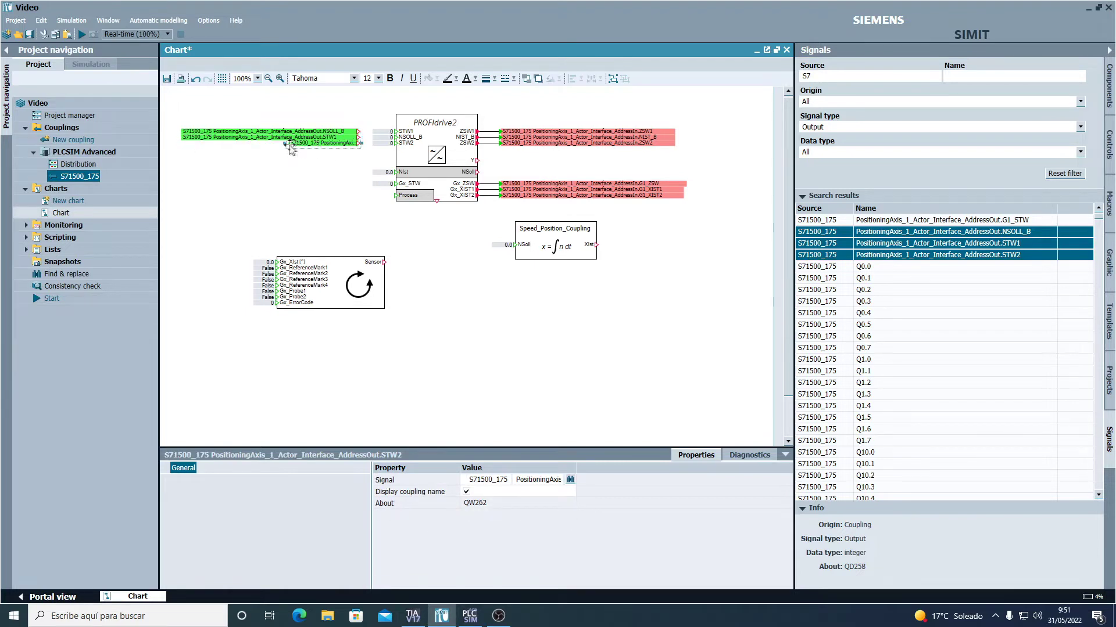
pyautogui.moveTo(280, 143); pyautogui.dragTo(179, 146)
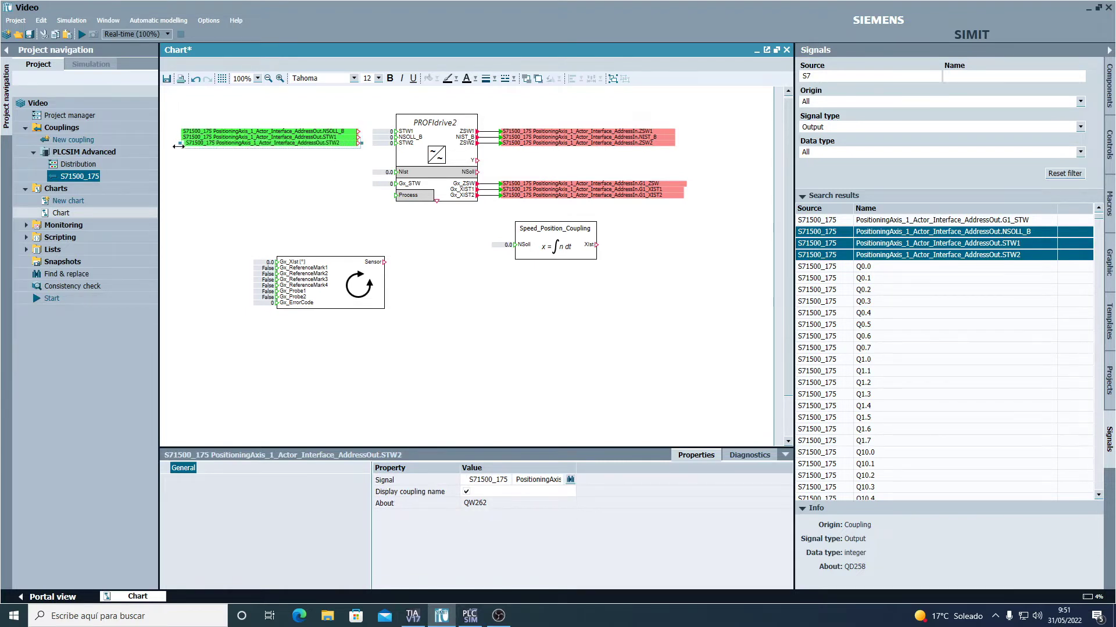
pyautogui.click(288, 194)
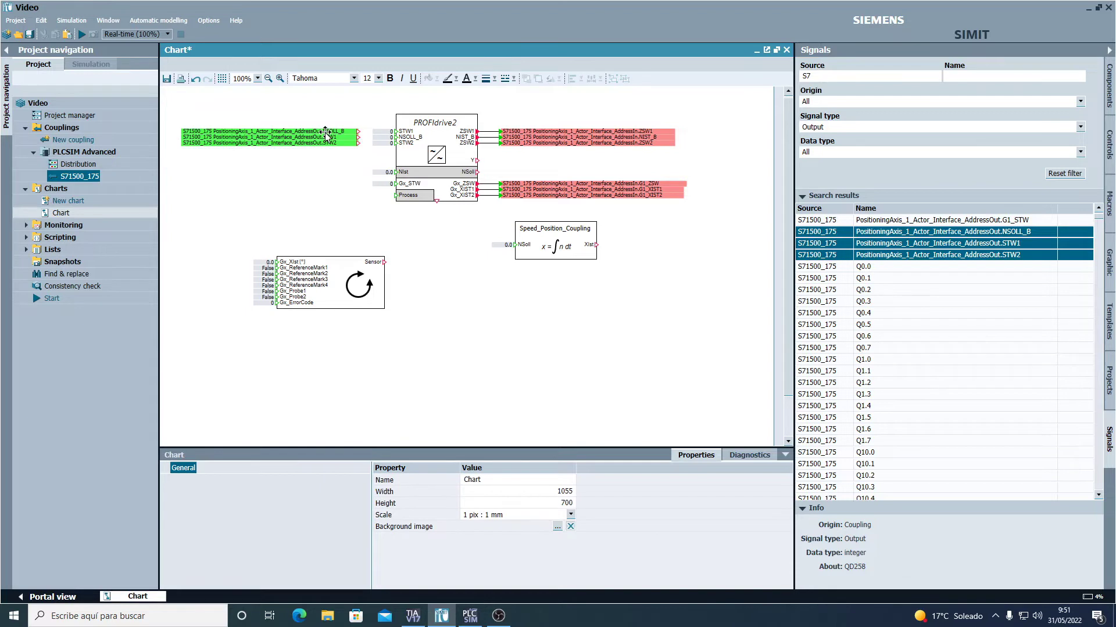
# Reorder the output signals as STW1, NSOLL_B, STW2 and align them with the matching PROFIdrive2 inputs.
pyautogui.moveTo(326, 132); pyautogui.dragTo(327, 116)
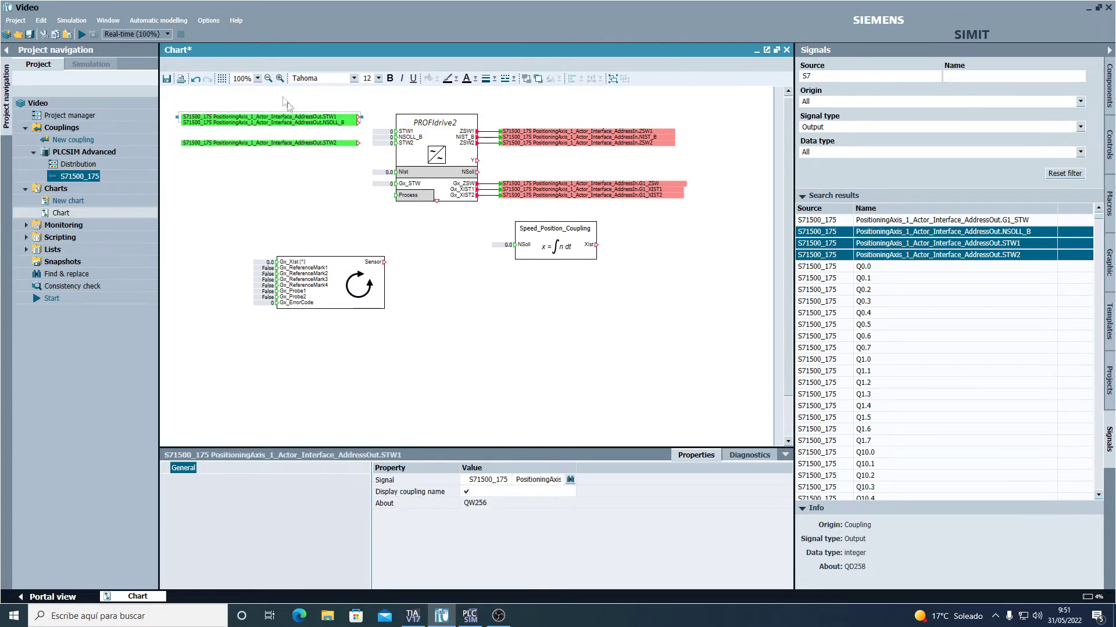
pyautogui.click(319, 145)
pyautogui.moveTo(319, 145); pyautogui.dragTo(319, 131)
pyautogui.moveTo(182, 107); pyautogui.dragTo(349, 139)
pyautogui.click(361, 177)
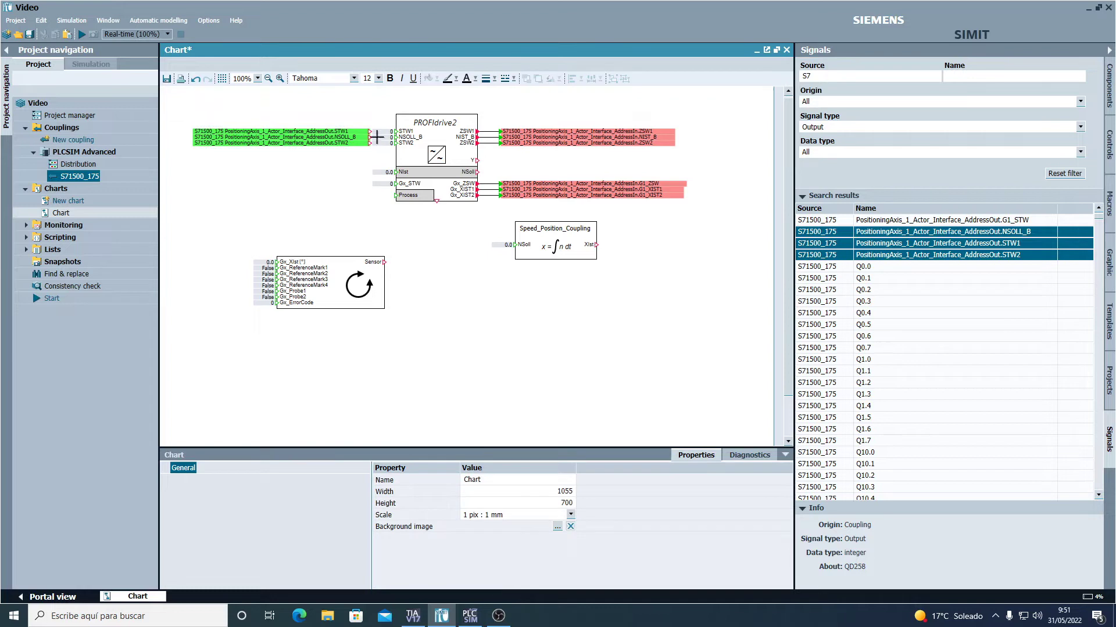
# Connect the STW1, NSOLL_B and STW2 signals to the inputs of the same names on PROFIdrive2.
pyautogui.click(370, 131)
pyautogui.click(395, 132)
pyautogui.click(369, 137)
pyautogui.click(395, 137)
pyautogui.click(369, 143)
pyautogui.click(396, 143)
# Place the AddressOut signal G1_STW beside PROFIdrive2, widen it to show its full name, and connect it to Gx_STW.
pyautogui.moveTo(986, 222); pyautogui.dragTo(298, 191)
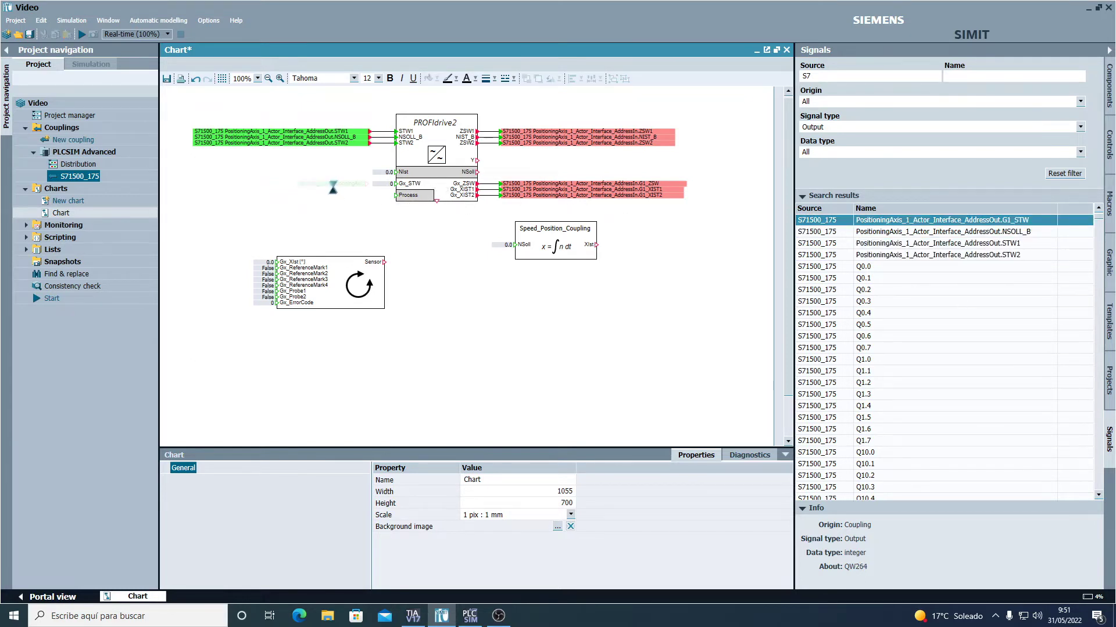
pyautogui.moveTo(289, 184); pyautogui.dragTo(188, 184)
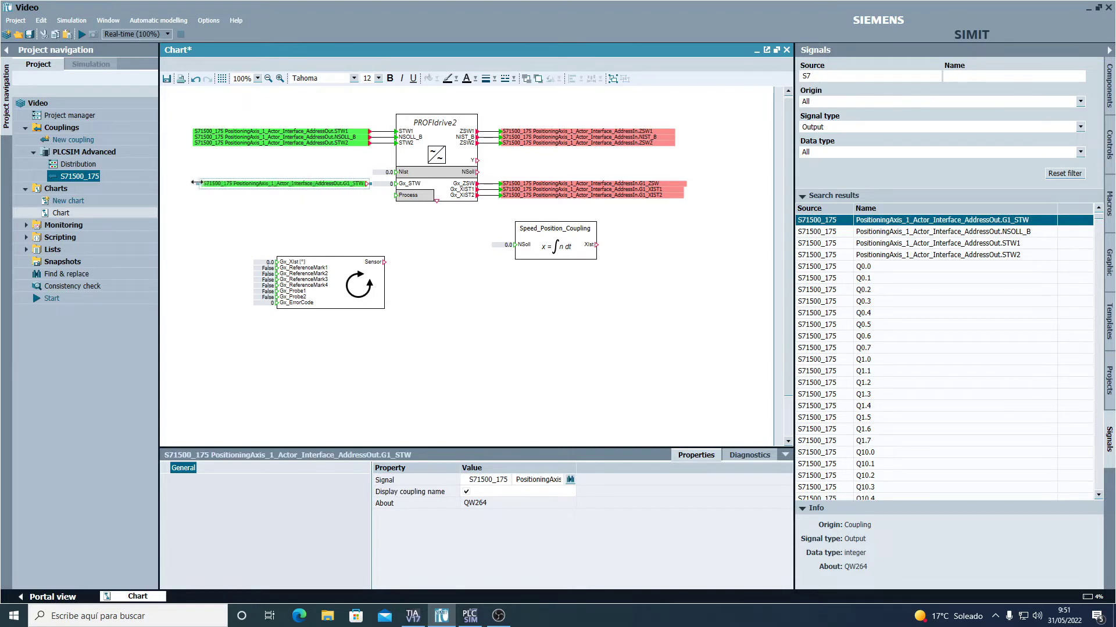
pyautogui.moveTo(366, 185); pyautogui.dragTo(396, 184)
pyautogui.click(481, 287)
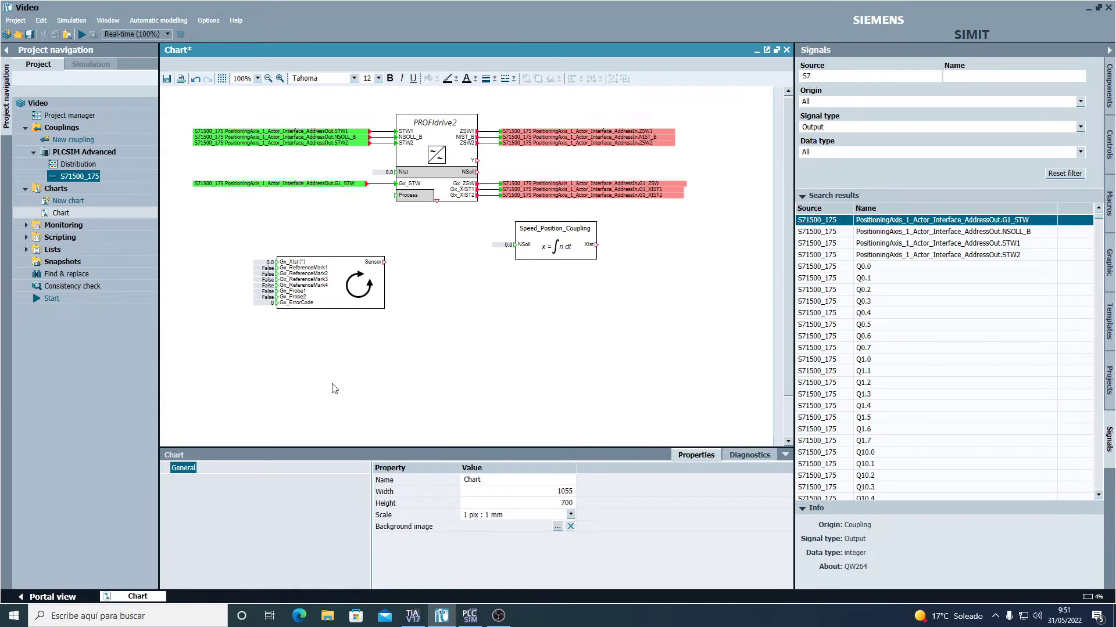
# Shift the sensor block slightly left and connect PROFIdrive2's NSoll output to both the Speed_Position_Coupling NSoll input and PROFIdrive2's NIst input.
pyautogui.moveTo(343, 285); pyautogui.dragTo(326, 284)
pyautogui.click(544, 330)
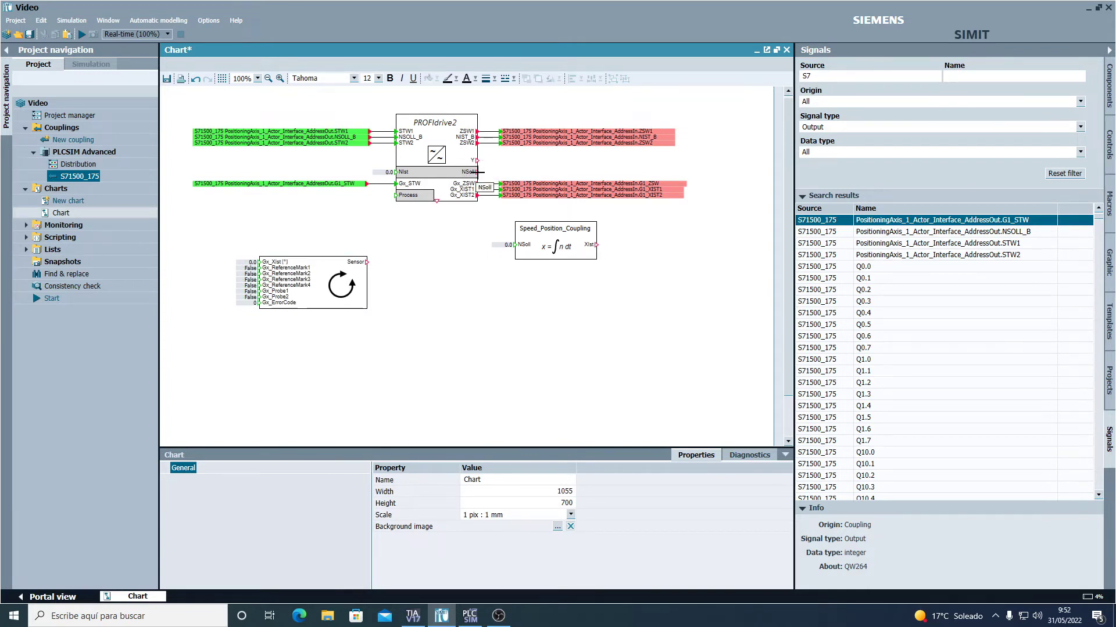
pyautogui.moveTo(478, 172); pyautogui.dragTo(508, 244)
pyautogui.moveTo(476, 172); pyautogui.dragTo(389, 173)
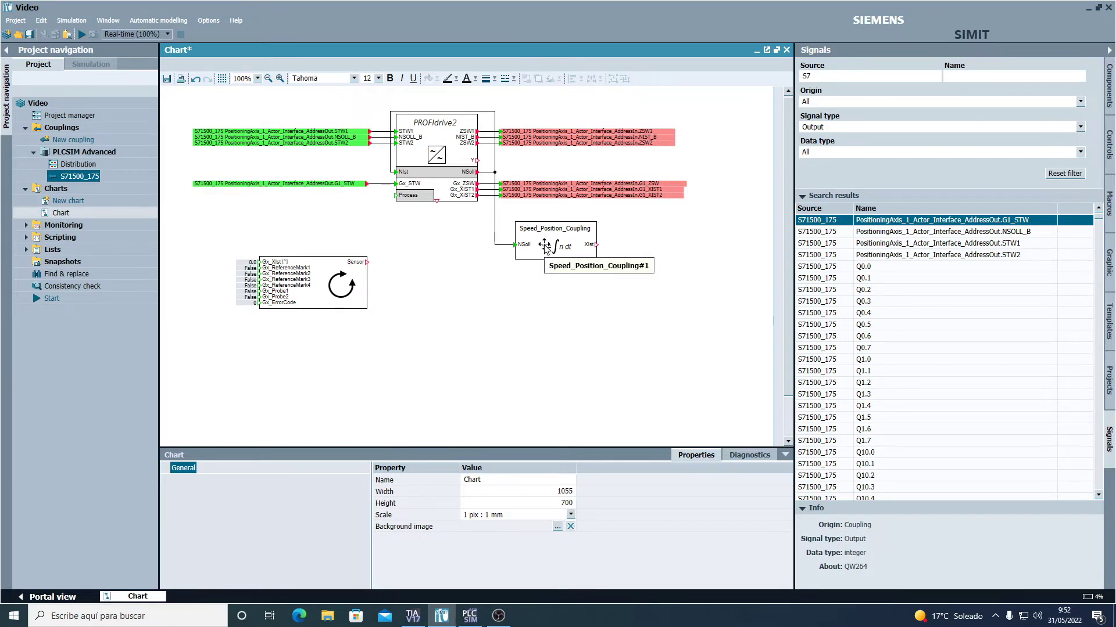
# Connect the Speed_Position_Coupling Xist output to the sensor's Gx_XIst input, and the sensor's Sensor output to PROFIdrive2's Process input.
pyautogui.moveTo(353, 289); pyautogui.dragTo(364, 292)
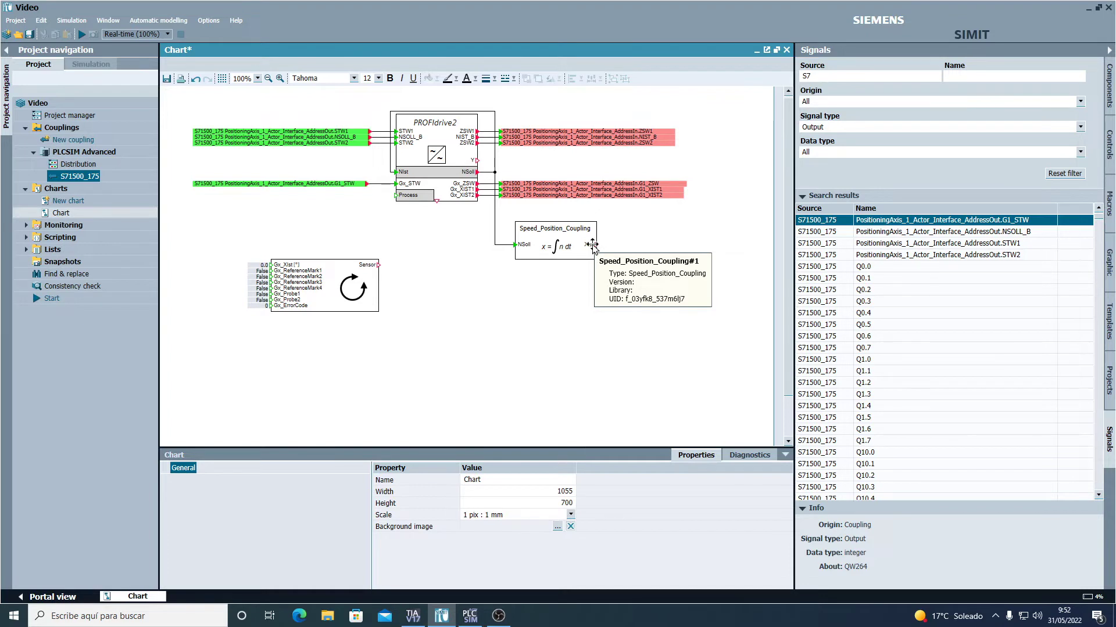
pyautogui.moveTo(595, 245); pyautogui.dragTo(262, 265)
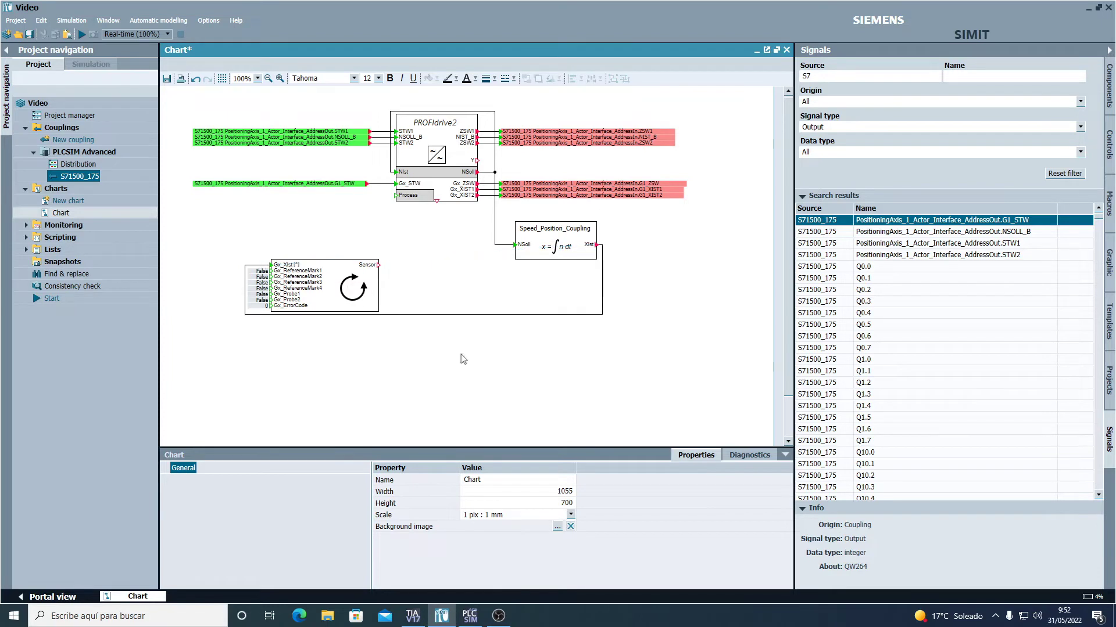
pyautogui.moveTo(379, 266); pyautogui.dragTo(396, 195)
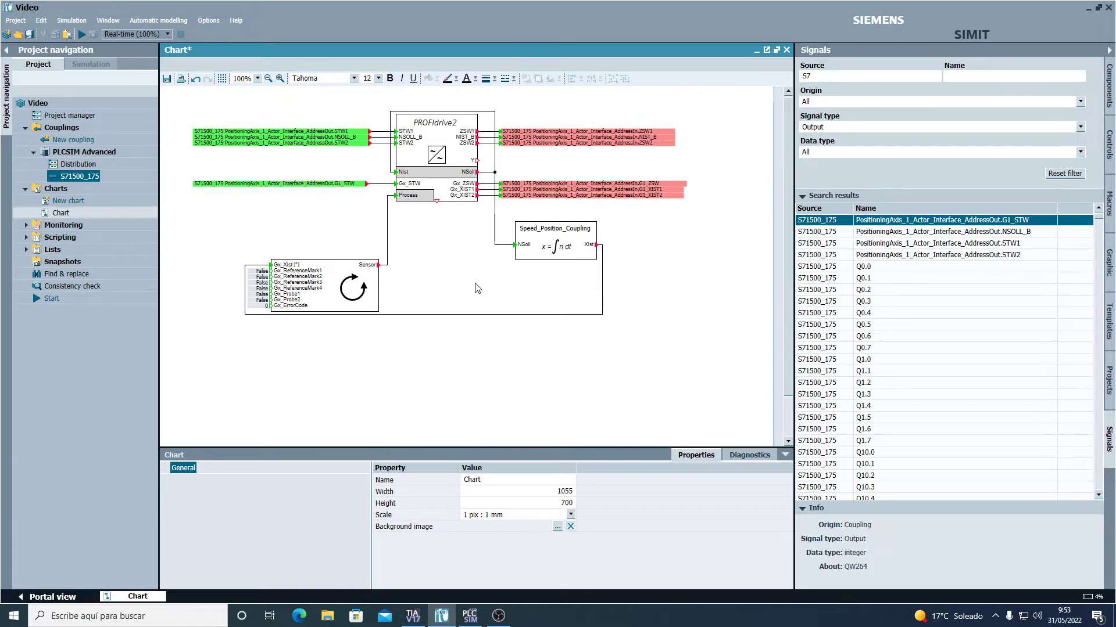
# Add a Digital display control connected to the Xist output of Speed_Position_Coupling.
pyautogui.click(1110, 204)
pyautogui.click(1109, 86)
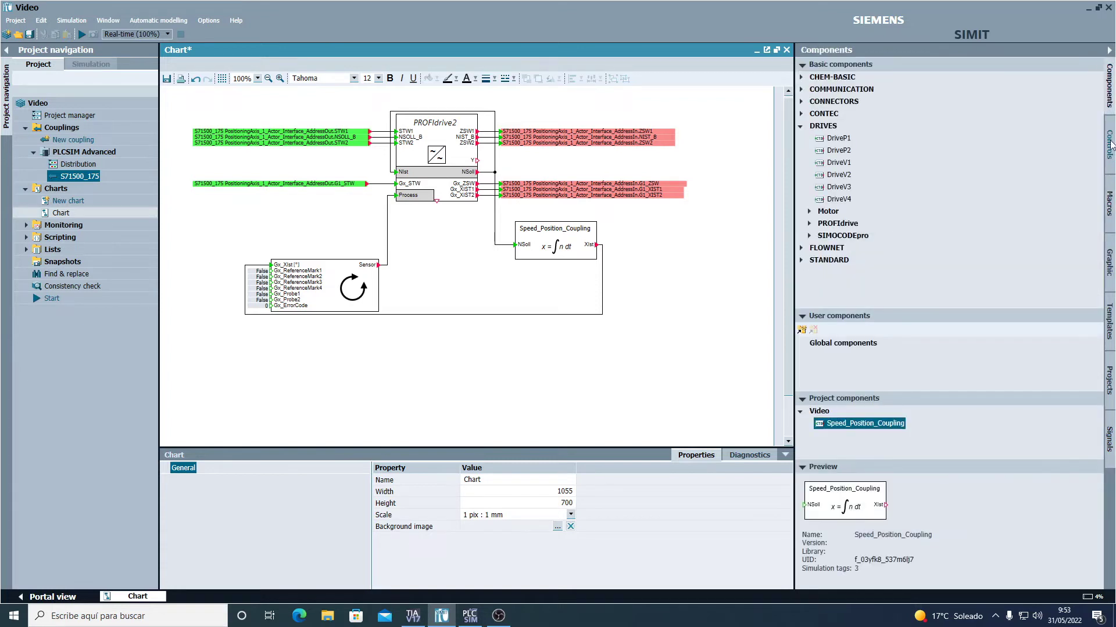
pyautogui.click(1109, 144)
pyautogui.moveTo(824, 104); pyautogui.dragTo(616, 244)
pyautogui.click(623, 268)
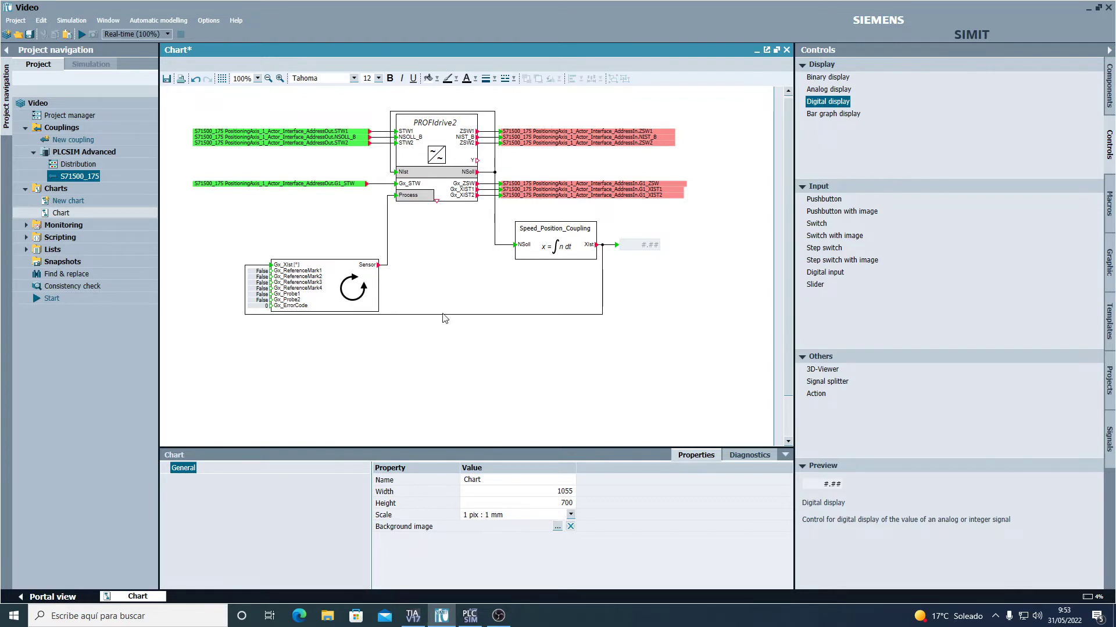
pyautogui.click(640, 248)
pyautogui.click(650, 293)
# Lower the horizontal section of the Xist feedback line to leave a clearer gap below the sensor block.
pyautogui.click(478, 314)
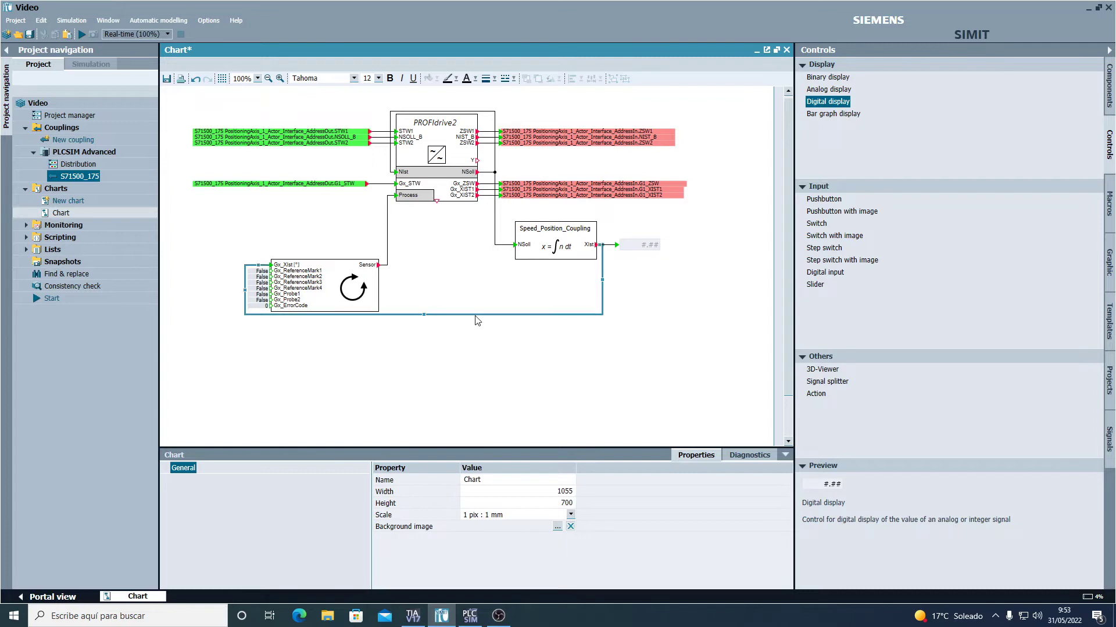
pyautogui.moveTo(424, 314); pyautogui.dragTo(424, 320)
pyautogui.click(427, 316)
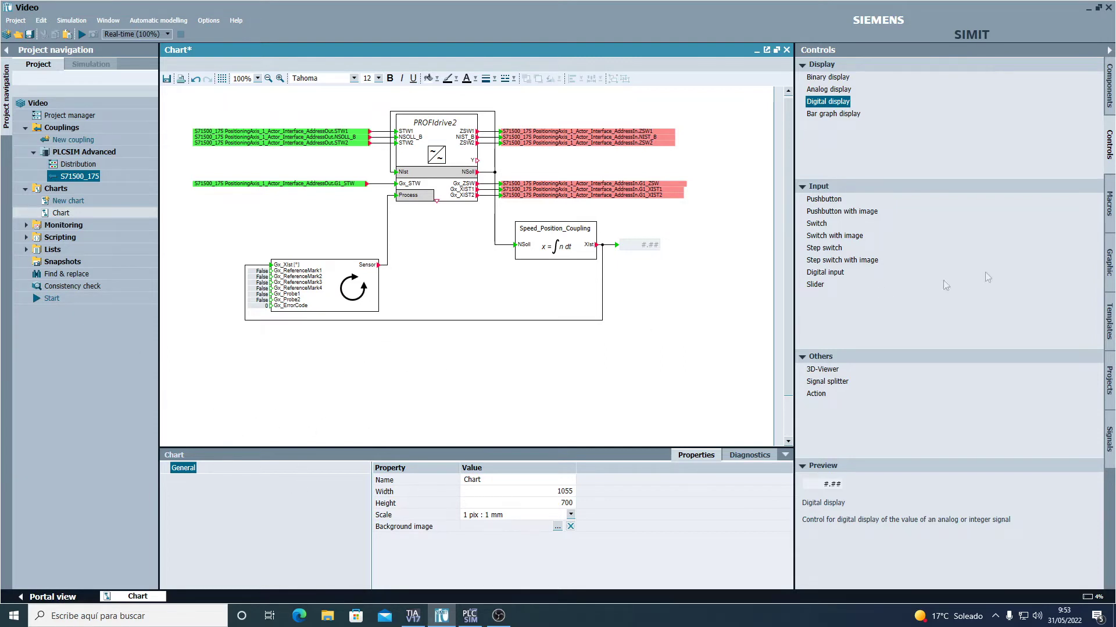
# Open the global user template Regla and display its whole ruler at 75% zoom.
pyautogui.click(1110, 336)
pyautogui.click(835, 265)
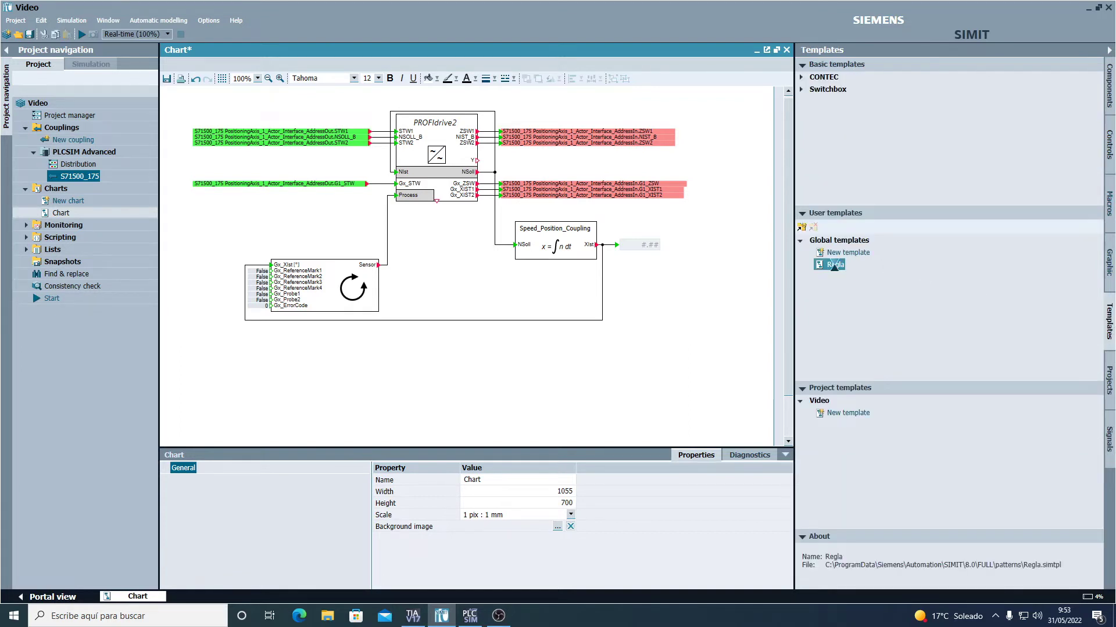
pyautogui.doubleClick(834, 266)
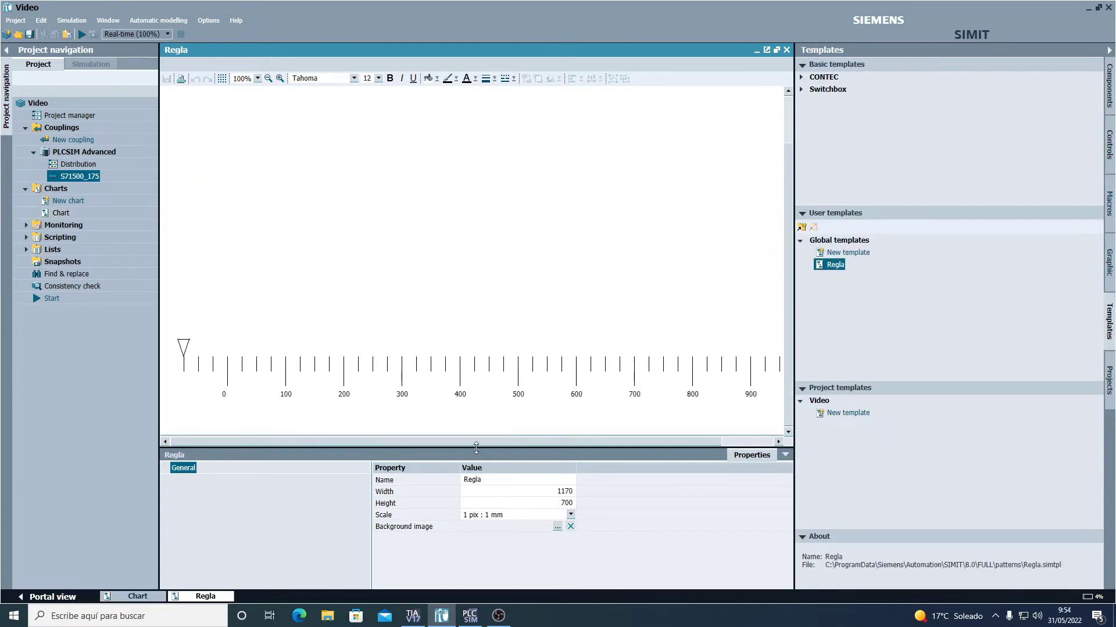
pyautogui.moveTo(174, 317); pyautogui.dragTo(201, 388)
pyautogui.click(256, 84)
pyautogui.click(264, 138)
pyautogui.click(200, 278)
# Copy the complete ruler graphic with its pointer from Regla and paste it into the chart.
pyautogui.moveTo(169, 293)
pyautogui.mouseDown()
pyautogui.moveTo(390, 369)
pyautogui.moveTo(668, 393)
pyautogui.mouseUp()
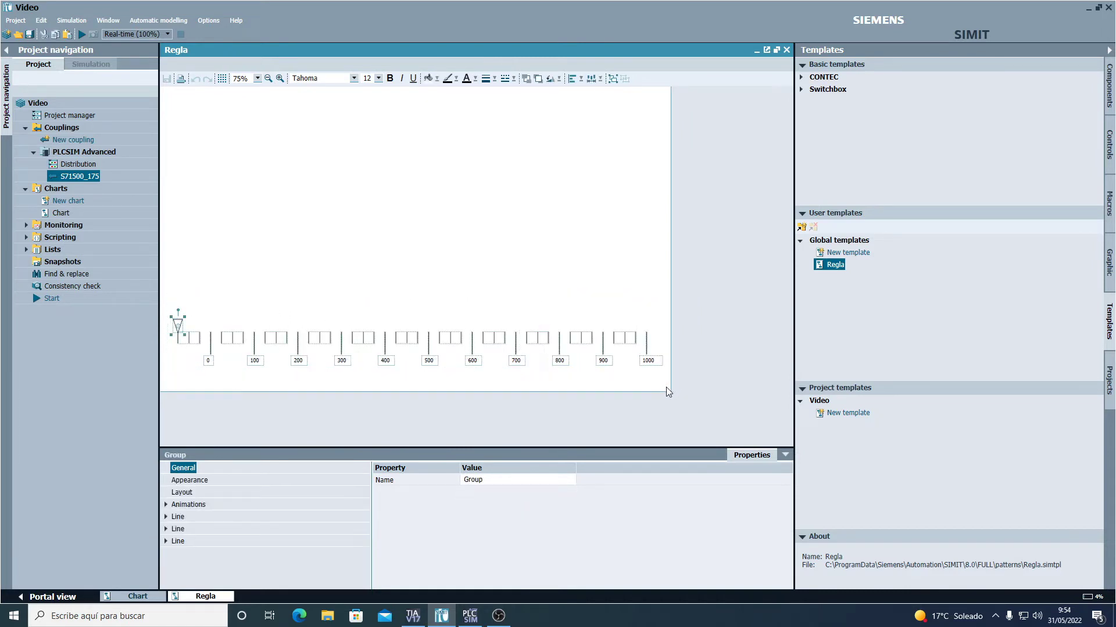
pyautogui.doubleClick(62, 214)
pyautogui.hotkey('ctrl', 'v')
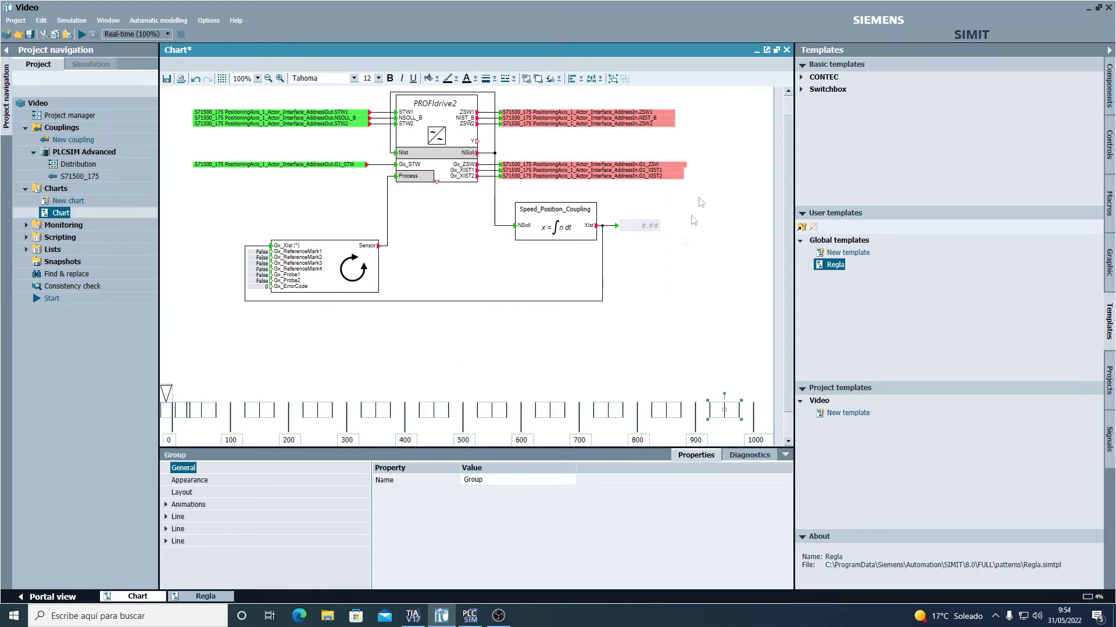
pyautogui.scroll(-1, 671, 284)
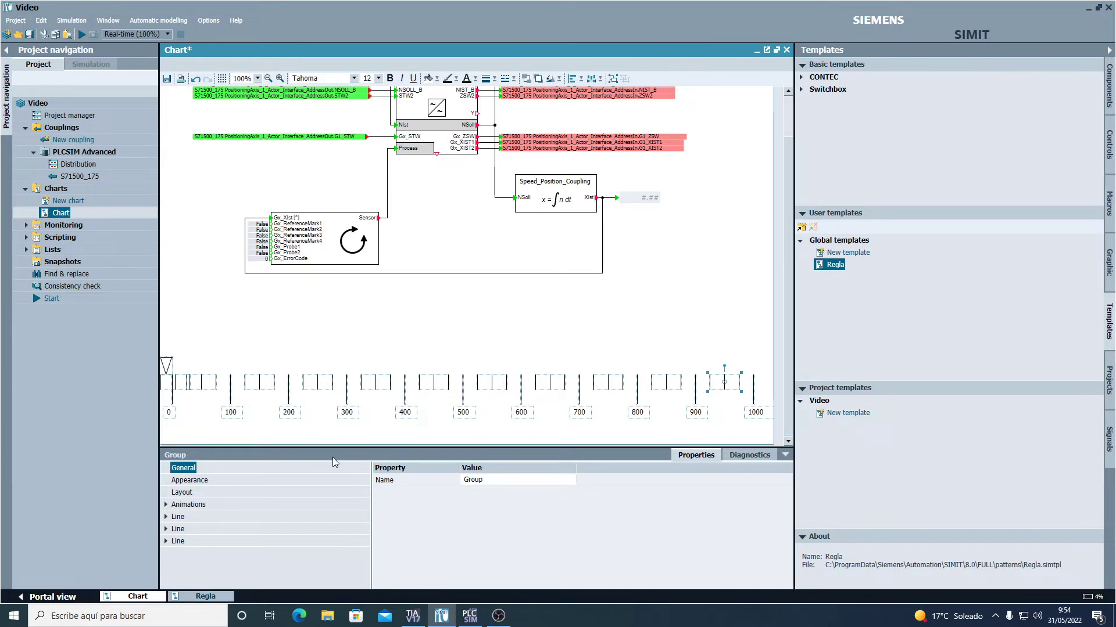
pyautogui.click(280, 343)
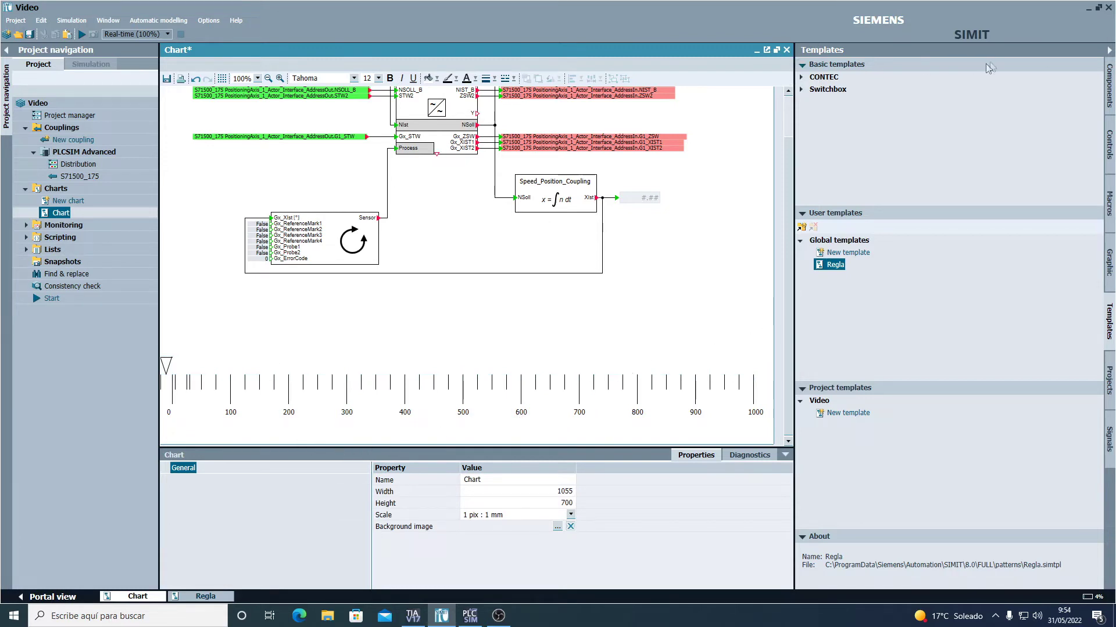
# Widen the chart to 1460 and delete the ruler graphic pasted along its lower edge.
pyautogui.click(1109, 51)
pyautogui.moveTo(774, 201); pyautogui.dragTo(1010, 212)
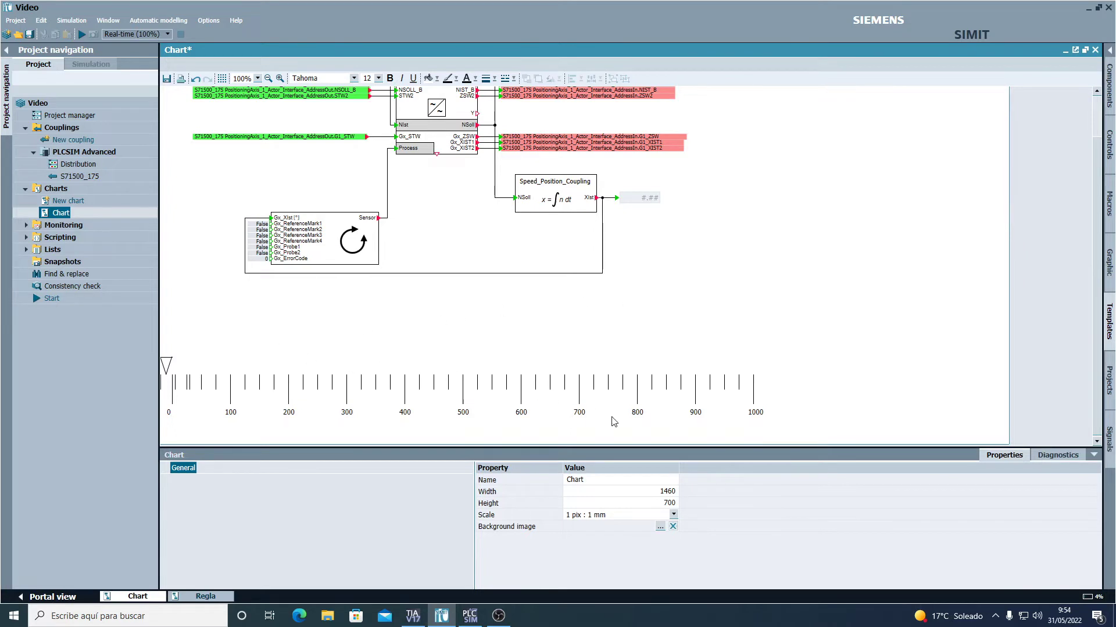
pyautogui.moveTo(807, 428); pyautogui.dragTo(147, 344)
pyautogui.press('Delete')
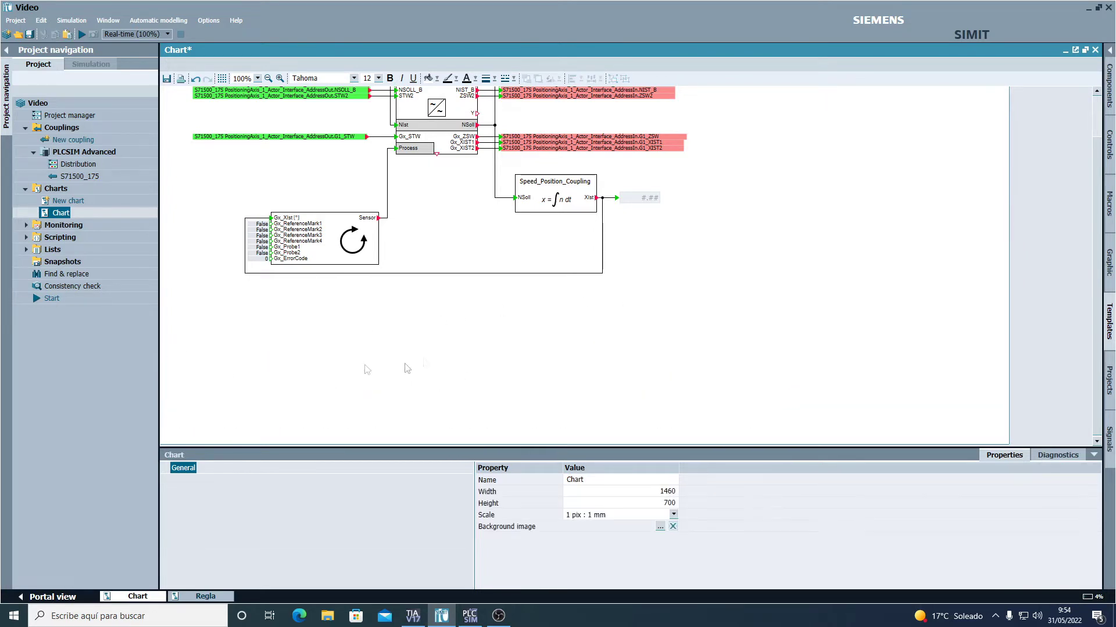
# Copy the whole ruler and pointer from the Regla template again and paste them into the widened chart.
pyautogui.click(1108, 325)
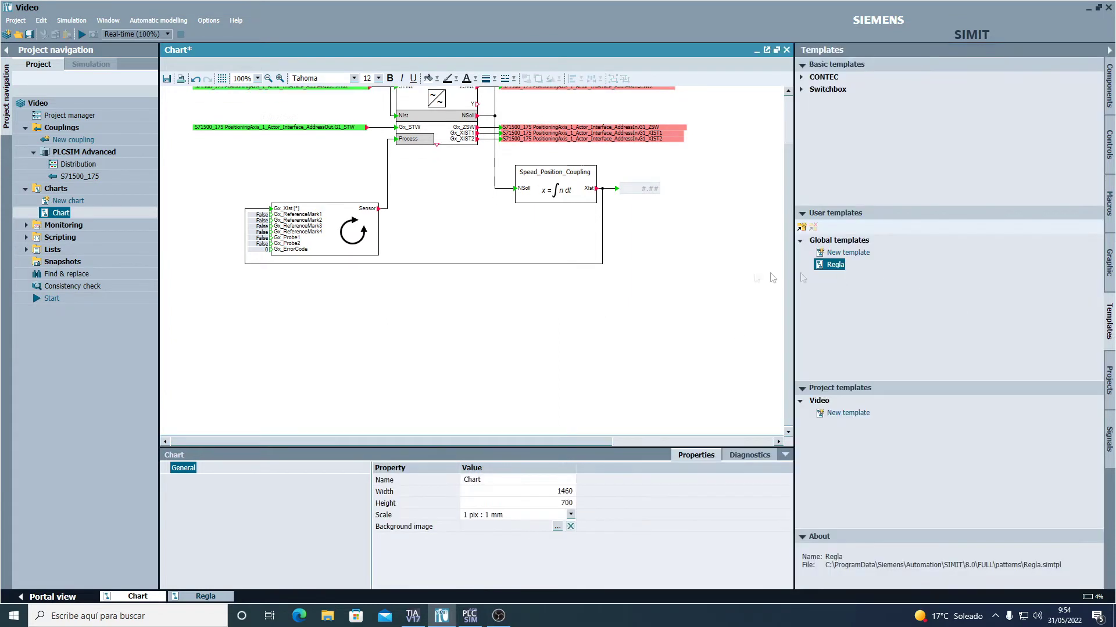
pyautogui.doubleClick(835, 265)
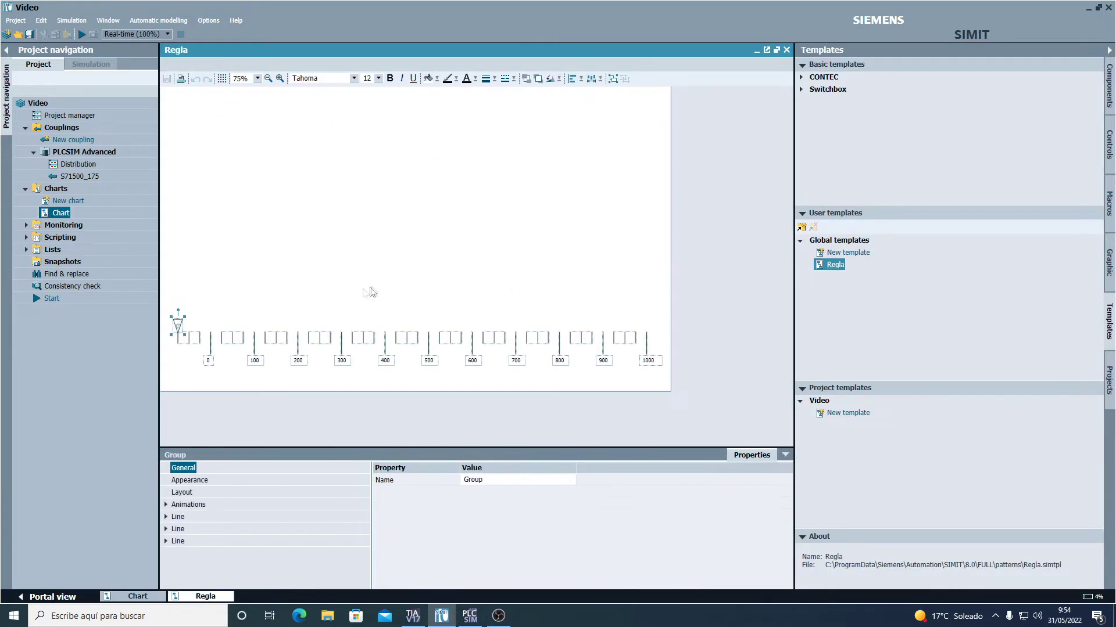
pyautogui.moveTo(170, 295); pyautogui.dragTo(664, 385)
pyautogui.doubleClick(60, 214)
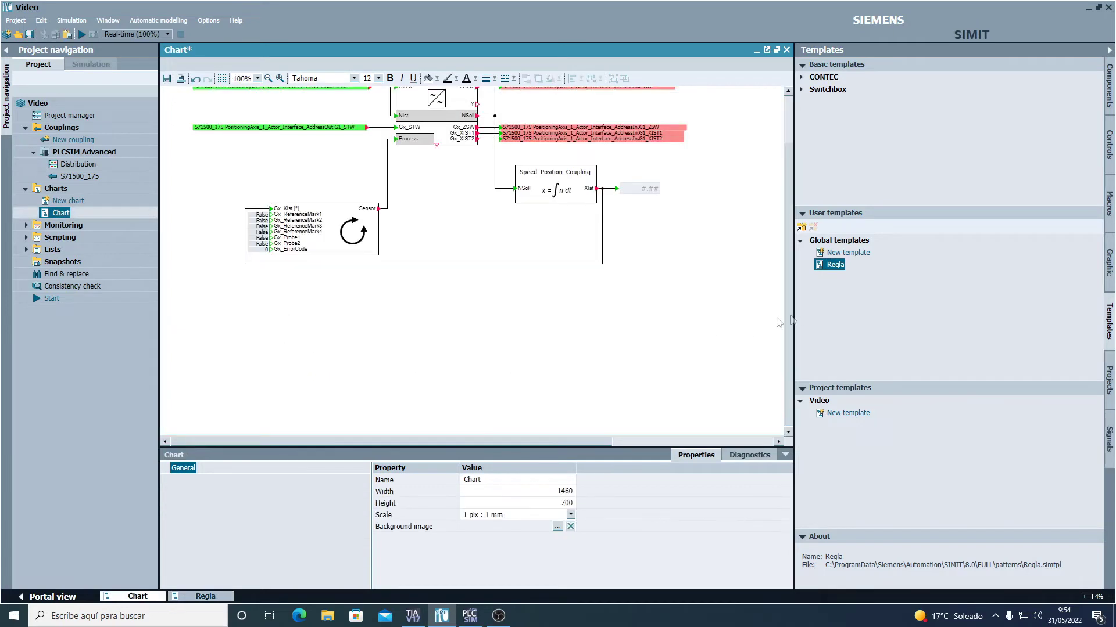
pyautogui.click(1109, 51)
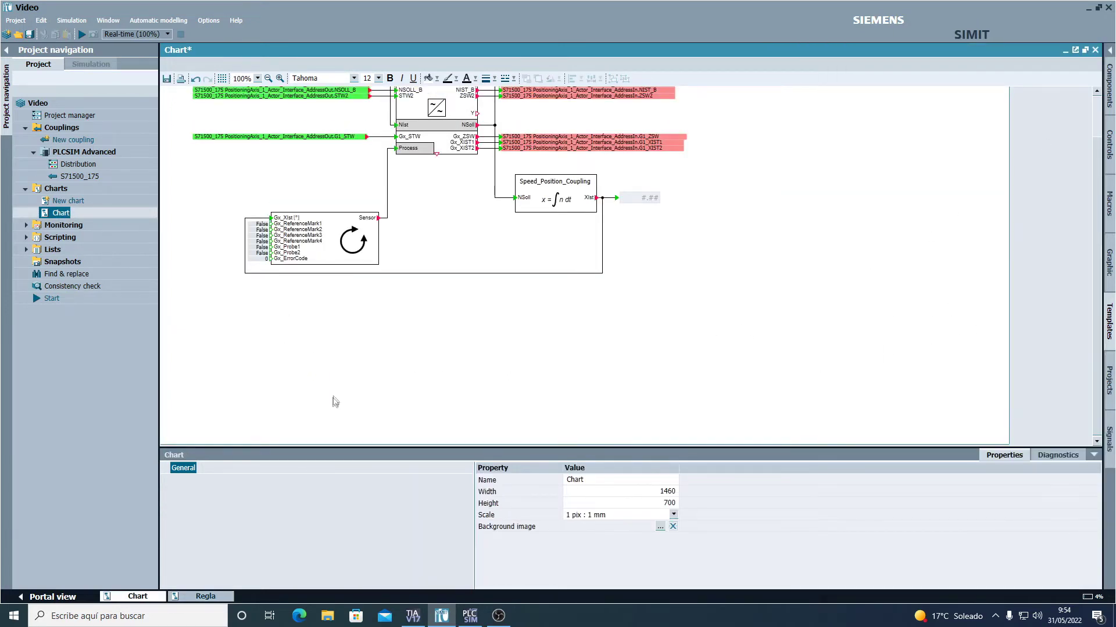
pyautogui.hotkey('ctrl', 'v')
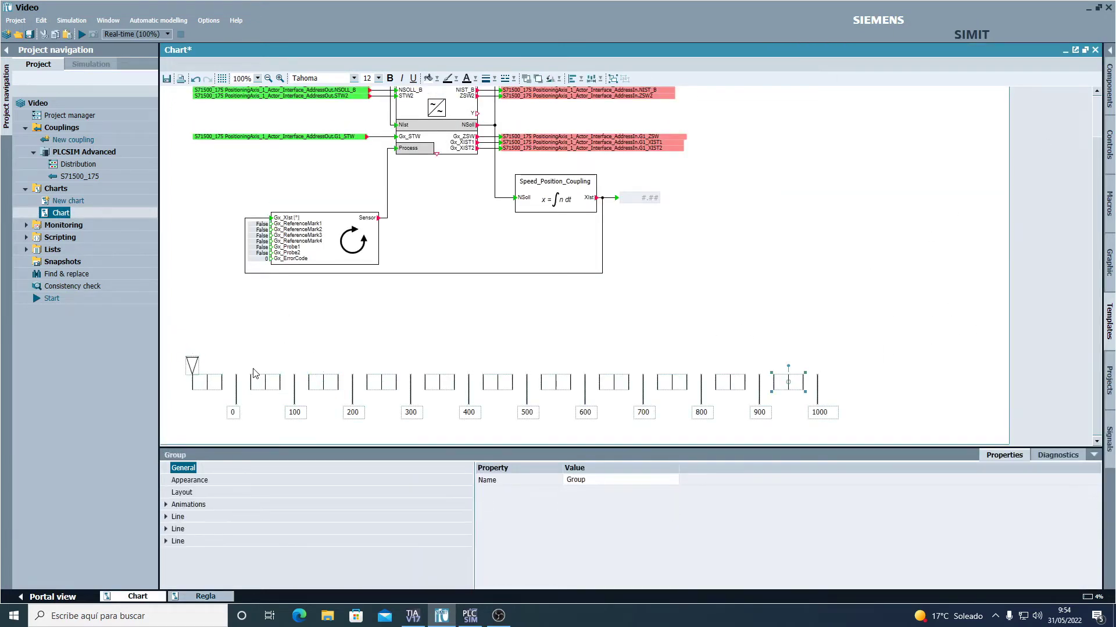
pyautogui.click(269, 349)
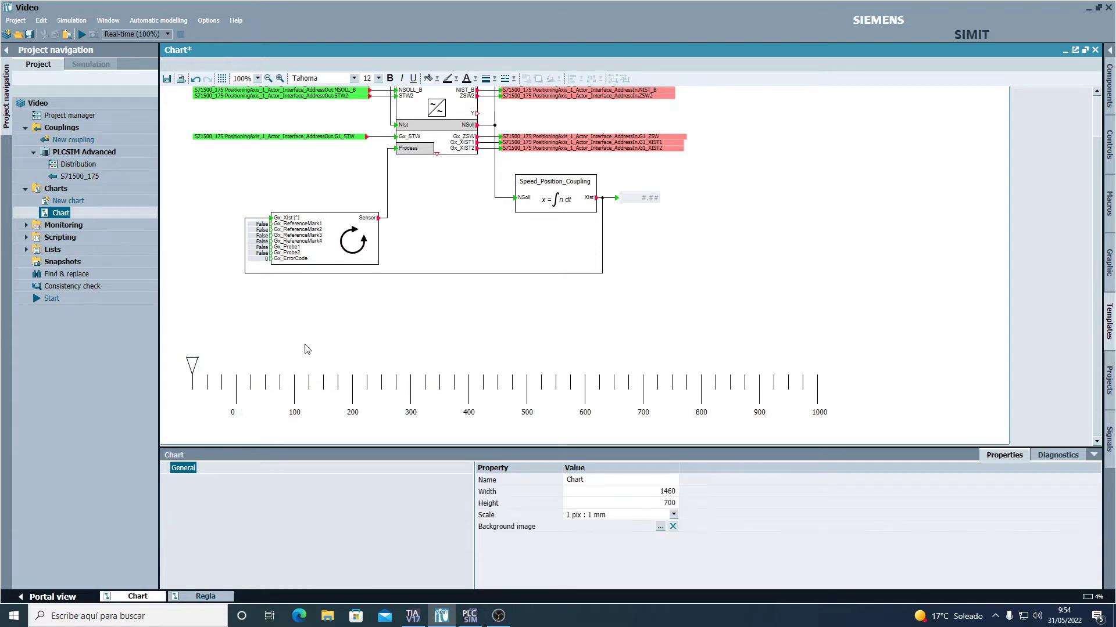
# Examine the layout coordinates of the ruler's 0 mark line.
pyautogui.click(236, 392)
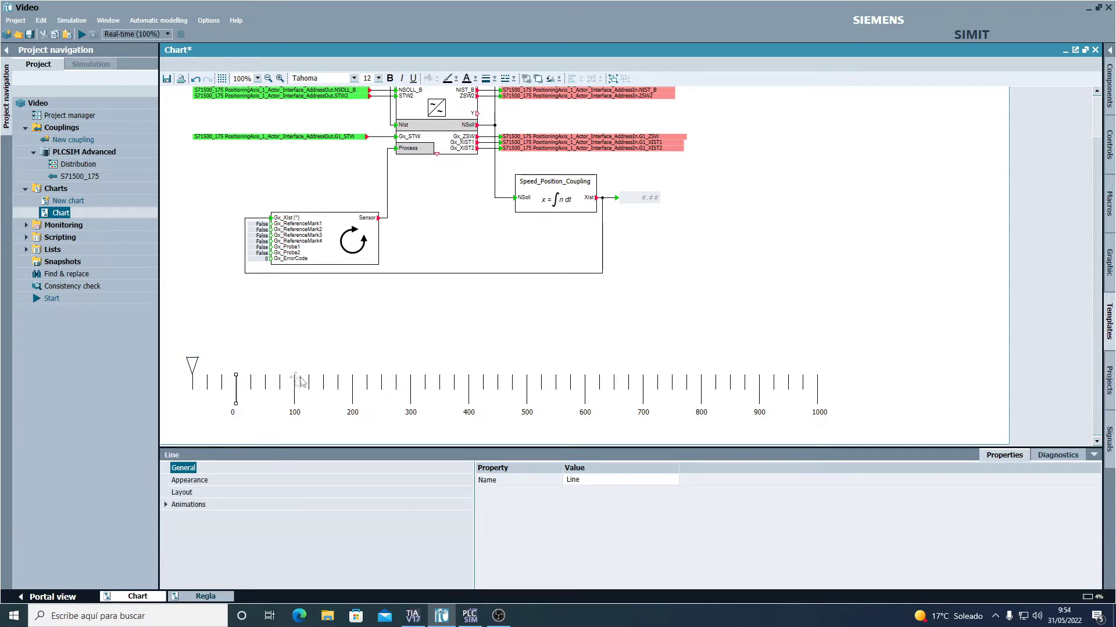
pyautogui.click(189, 482)
pyautogui.click(182, 492)
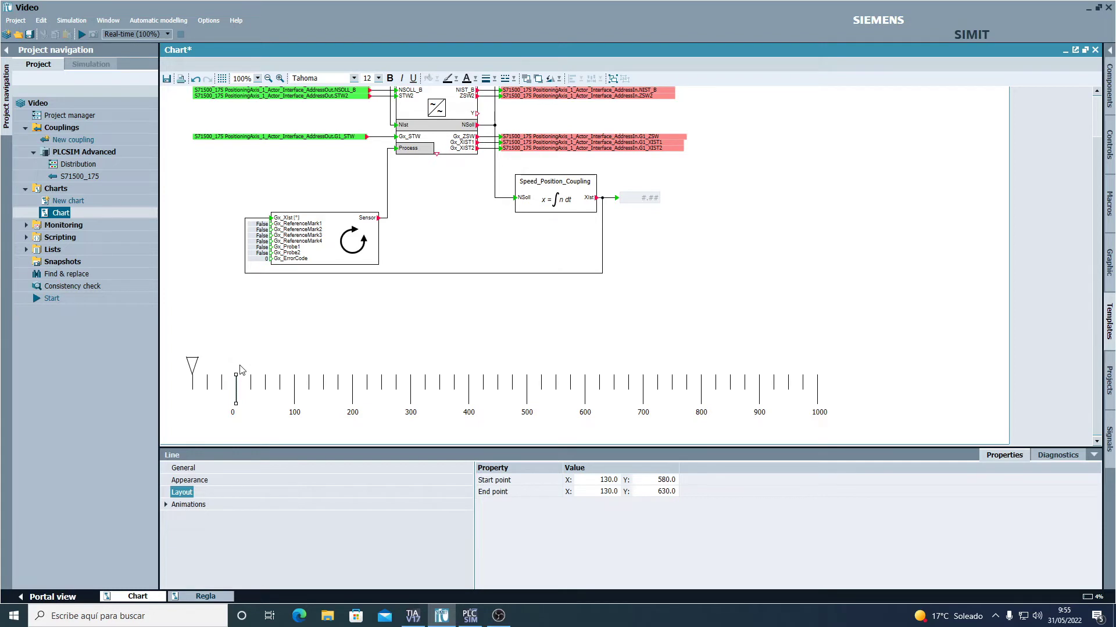
pyautogui.click(245, 424)
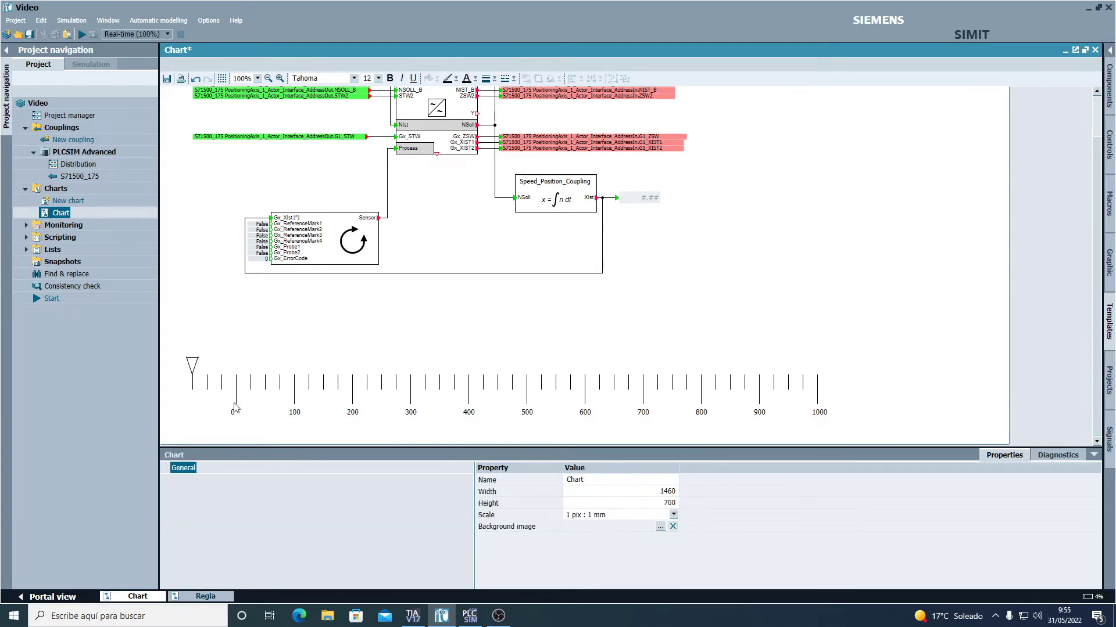
pyautogui.click(236, 401)
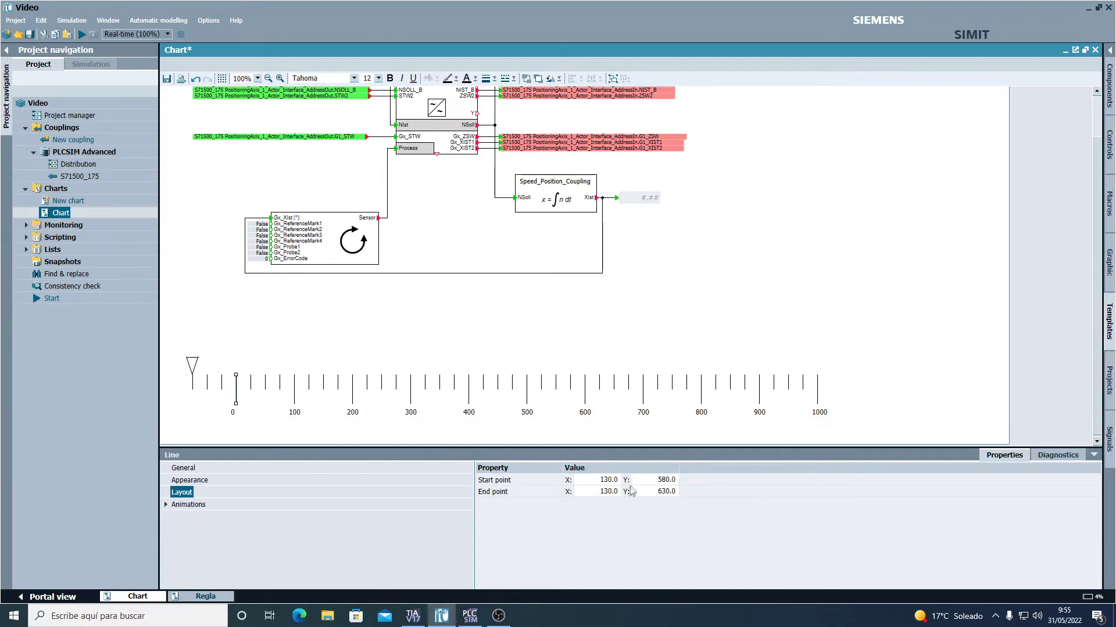
pyautogui.click(250, 383)
pyautogui.click(316, 341)
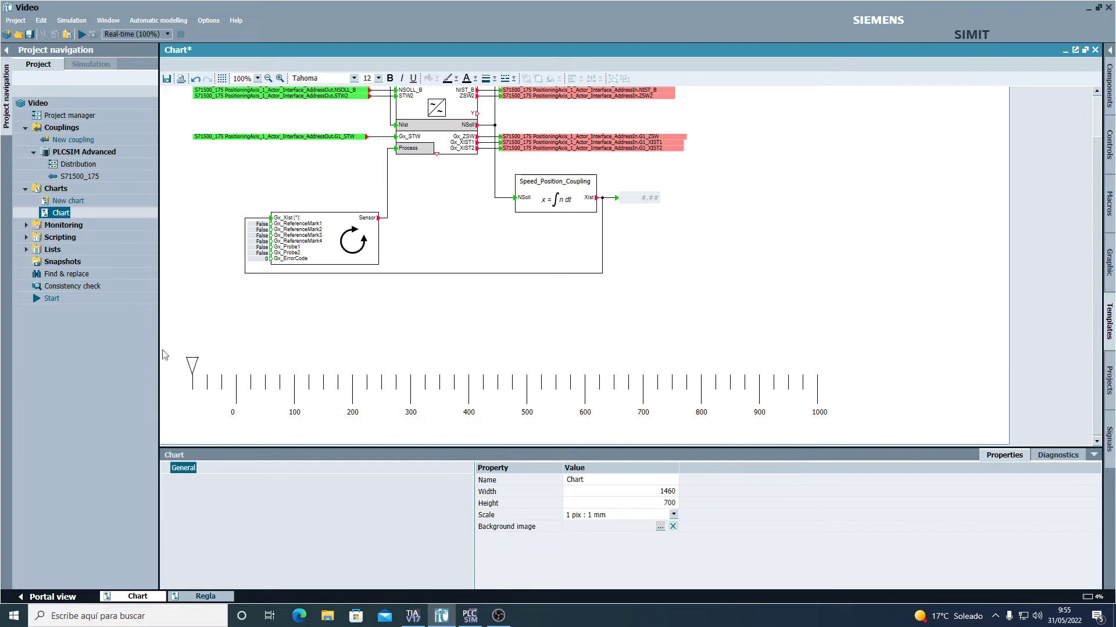
# Shift the entire ruler with its pointer left so the 0 mark line lies at X 110, and check its layout coordinates.
pyautogui.moveTo(170, 334); pyautogui.dragTo(844, 444)
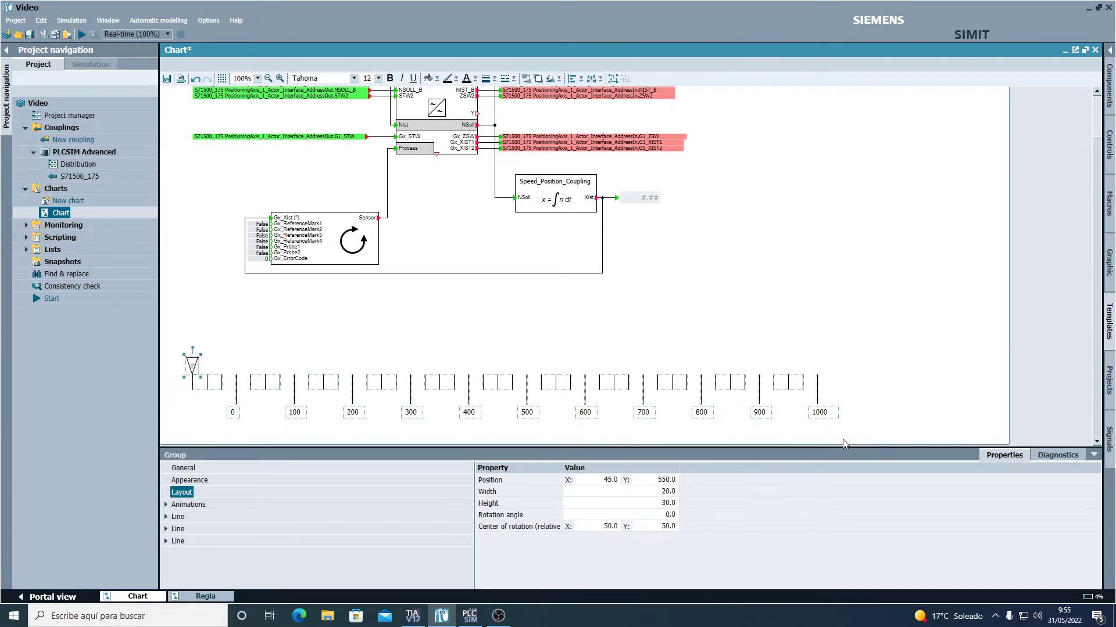
pyautogui.press('Left')
pyautogui.press('Left')
pyautogui.press('Left')
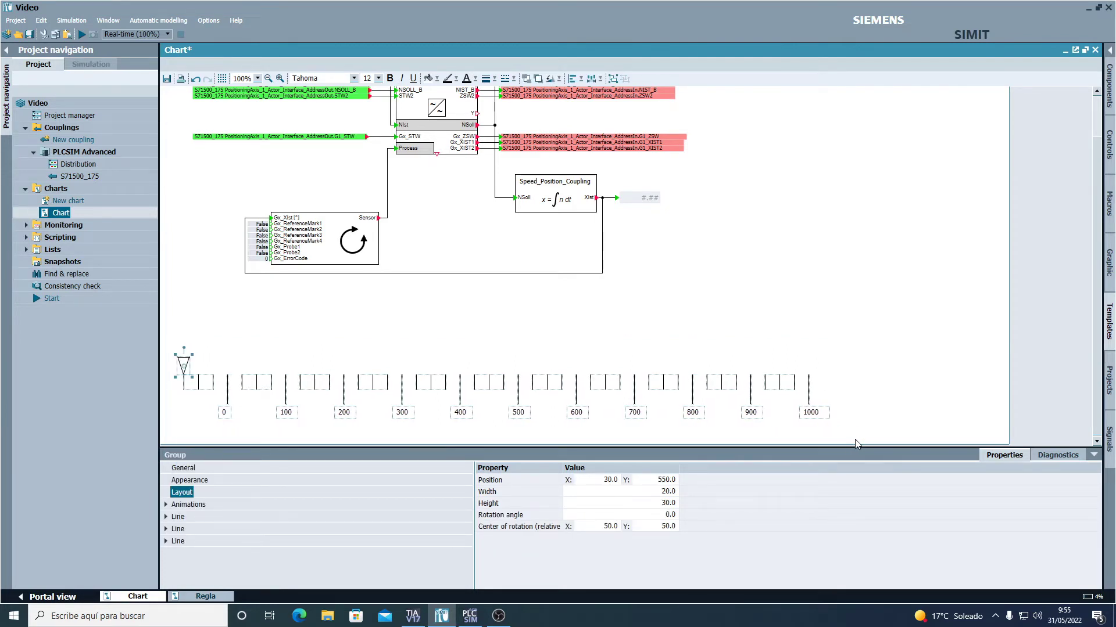
pyautogui.press('Left')
pyautogui.click(338, 332)
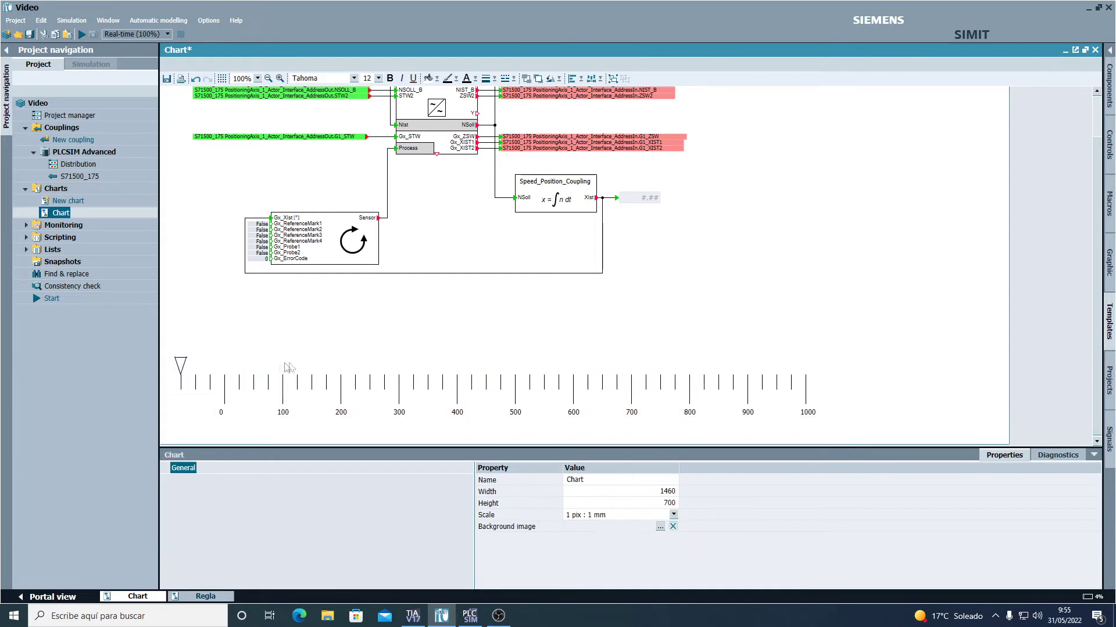
pyautogui.click(225, 387)
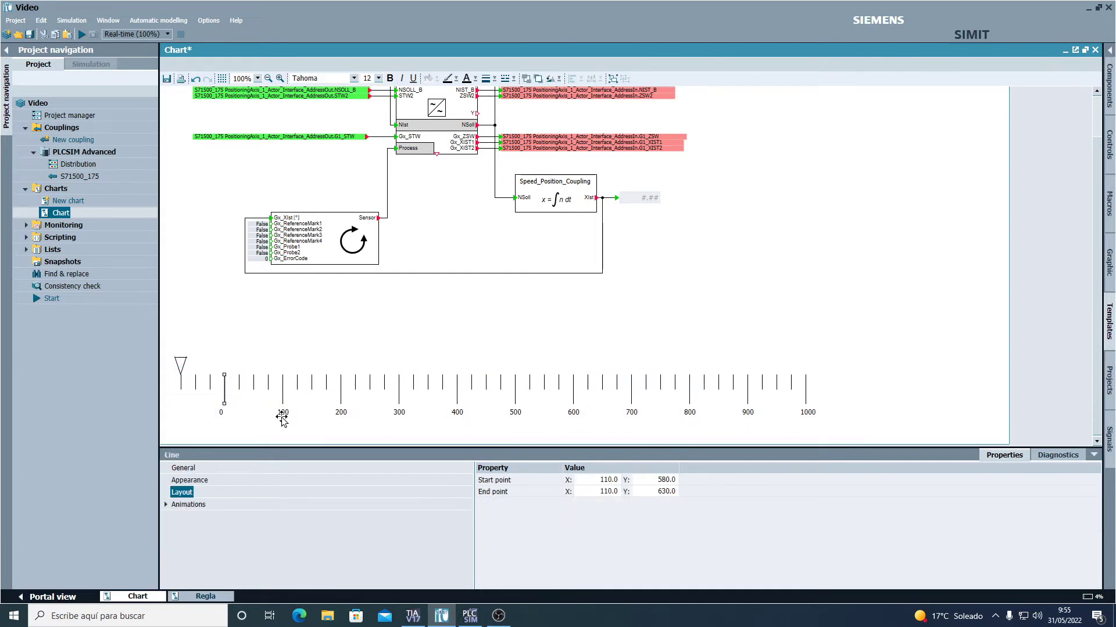
# Shift the entire ruler with its pointer 10 units left, placing the pointer group at X 15.
pyautogui.click(256, 345)
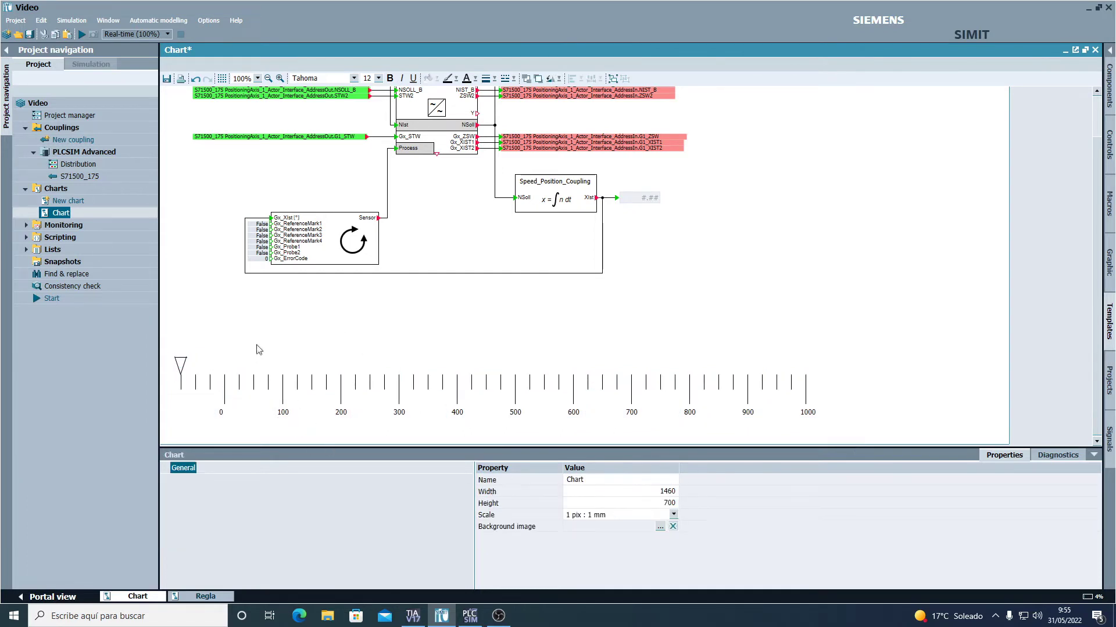
pyautogui.click(224, 387)
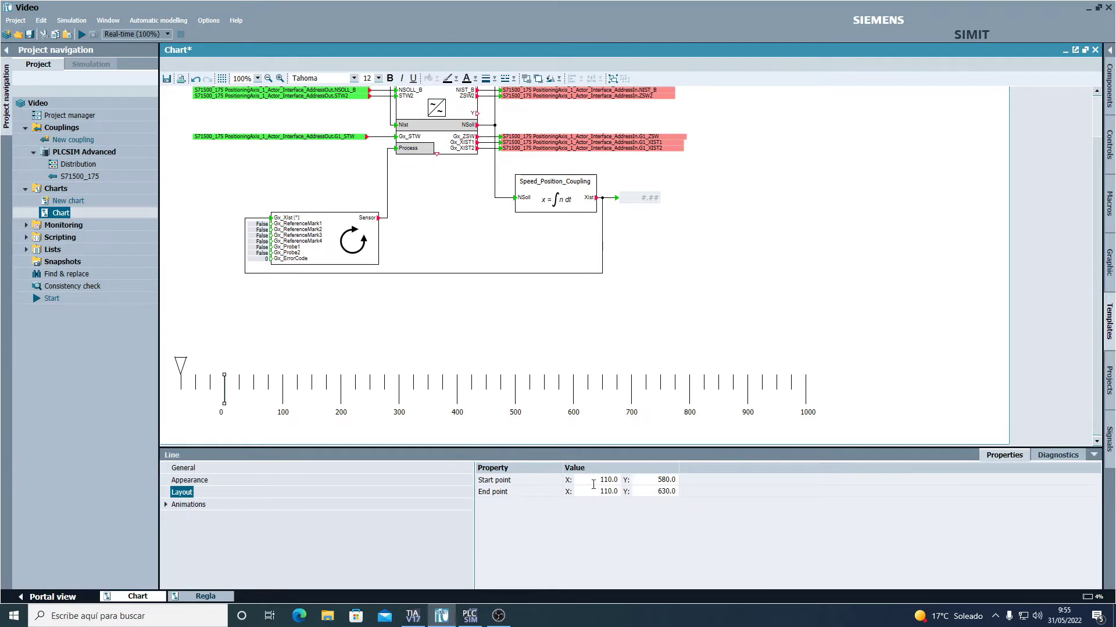
pyautogui.moveTo(169, 324); pyautogui.dragTo(856, 448)
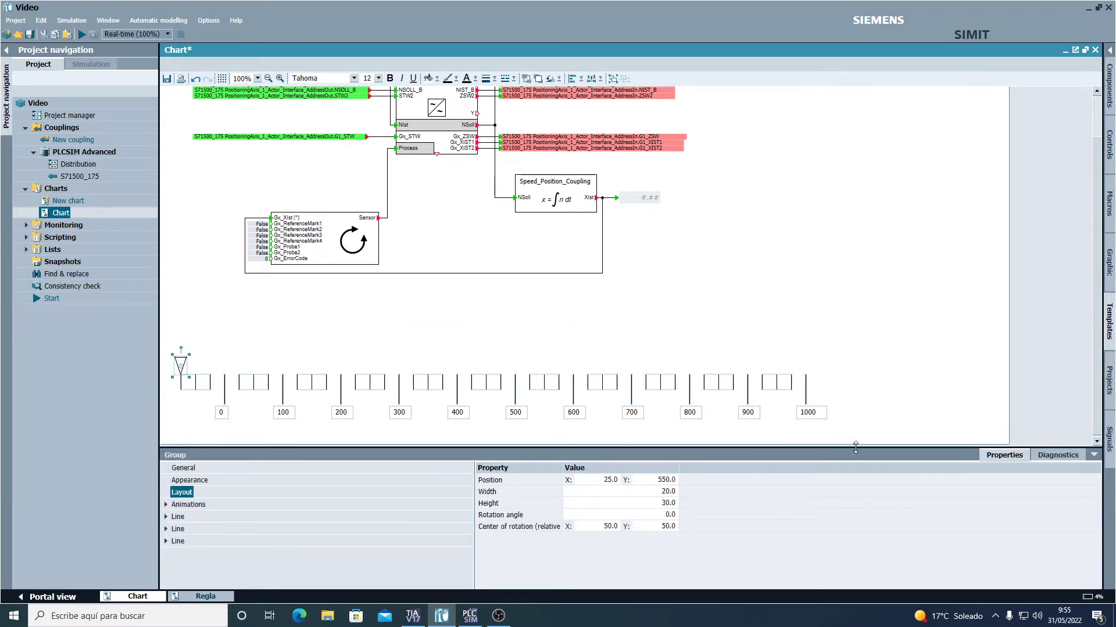
pyautogui.press('Left')
pyautogui.press('Left')
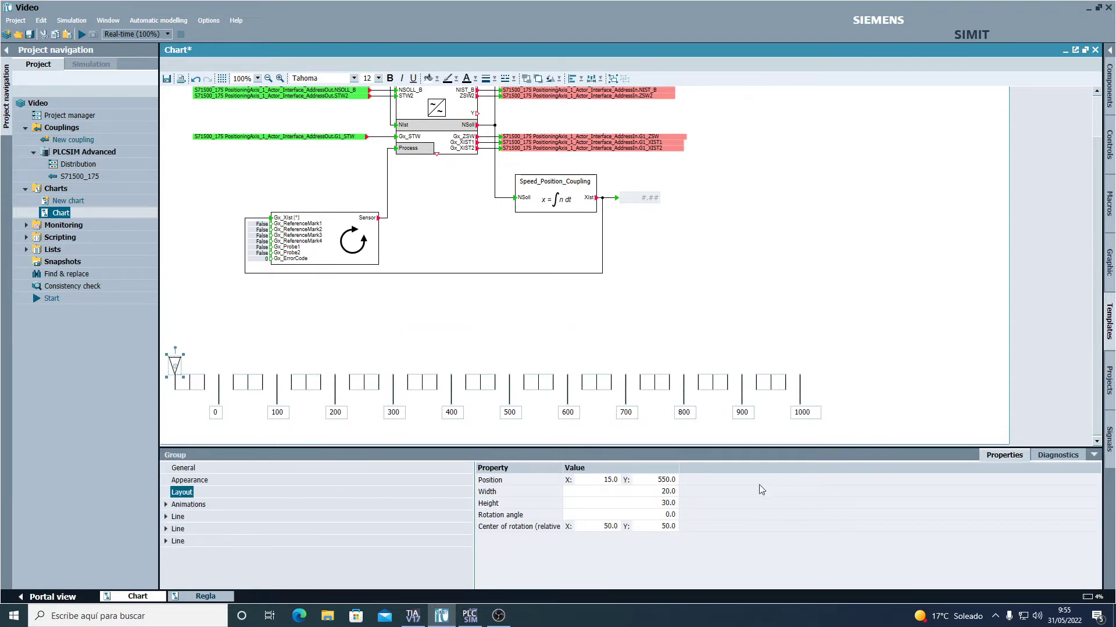
pyautogui.click(502, 327)
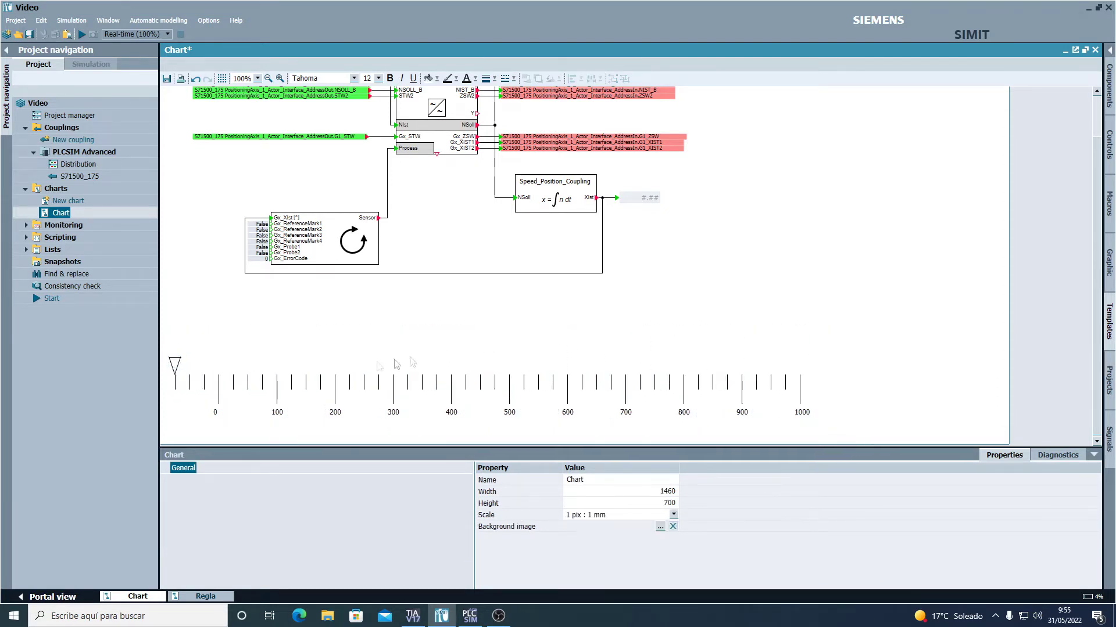
# Check the layout coordinates of the ruler's 0, 100, 200 and 1000 mark lines.
pyautogui.click(218, 387)
pyautogui.click(607, 480)
pyautogui.write('200')
pyautogui.click(393, 507)
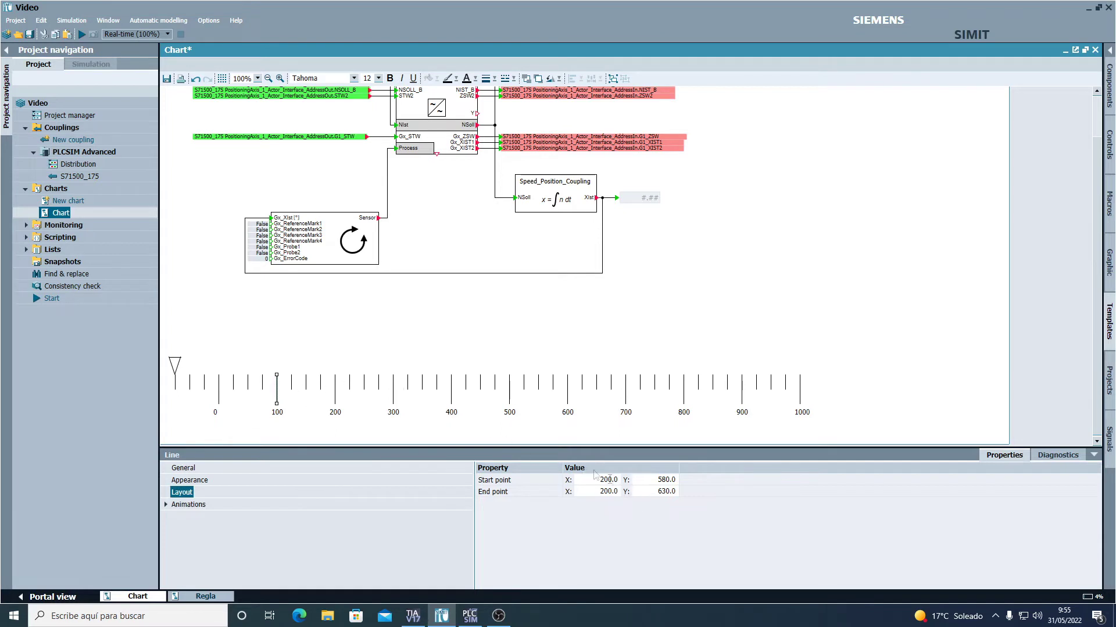
pyautogui.click(335, 389)
pyautogui.click(799, 389)
pyautogui.click(672, 327)
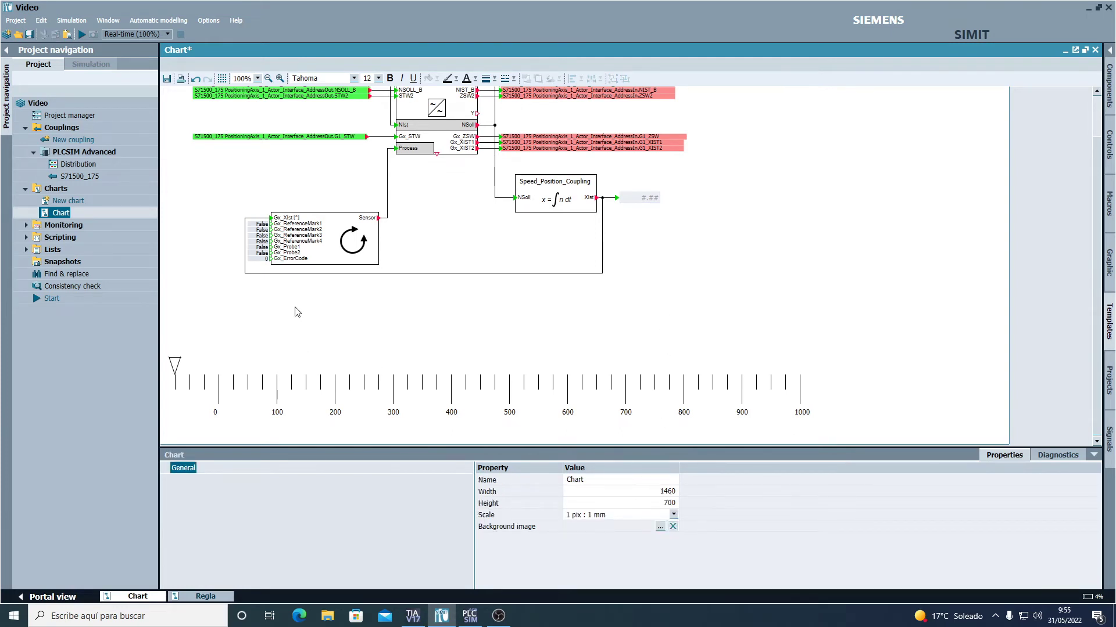
# Examine the signal, start and end values and distance of the pointer group's movement animation.
pyautogui.scroll(1, 356, 323)
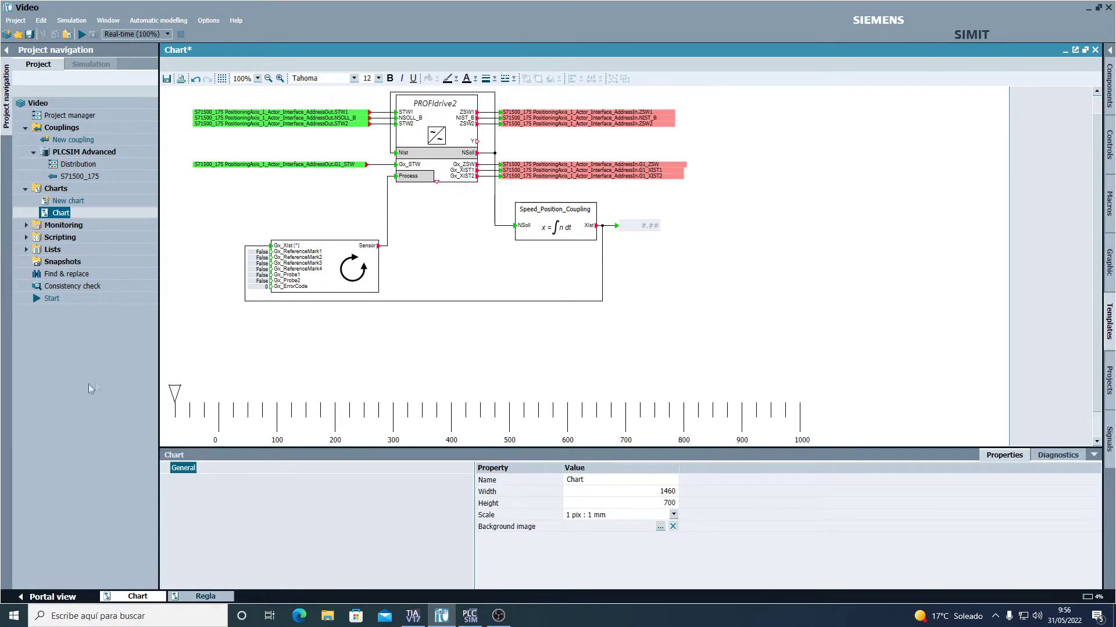
pyautogui.click(174, 393)
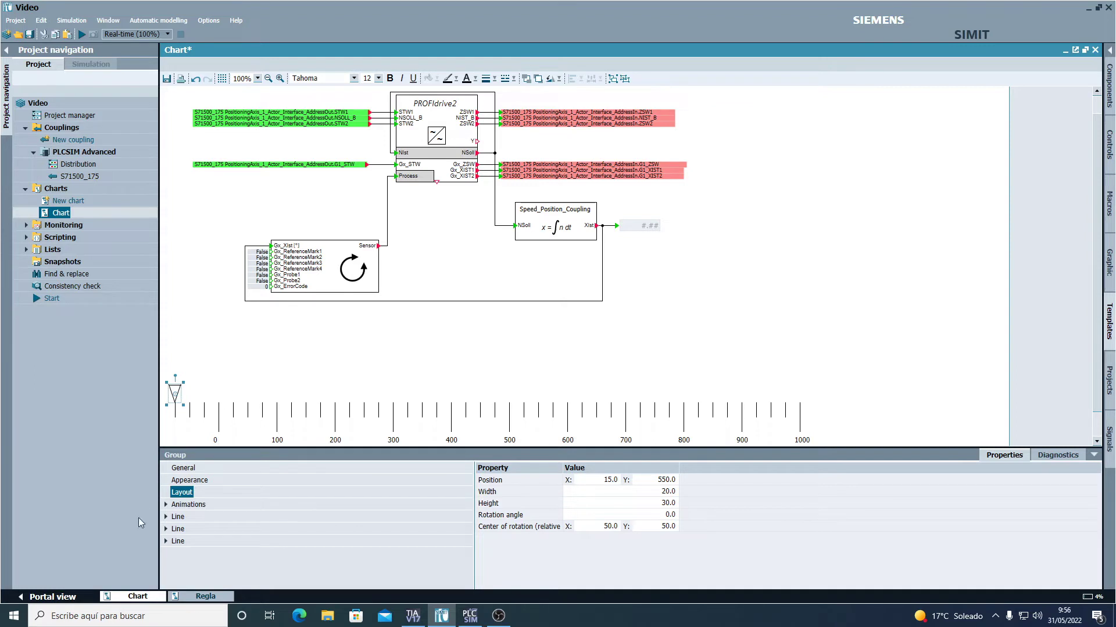
pyautogui.click(168, 505)
pyautogui.click(194, 529)
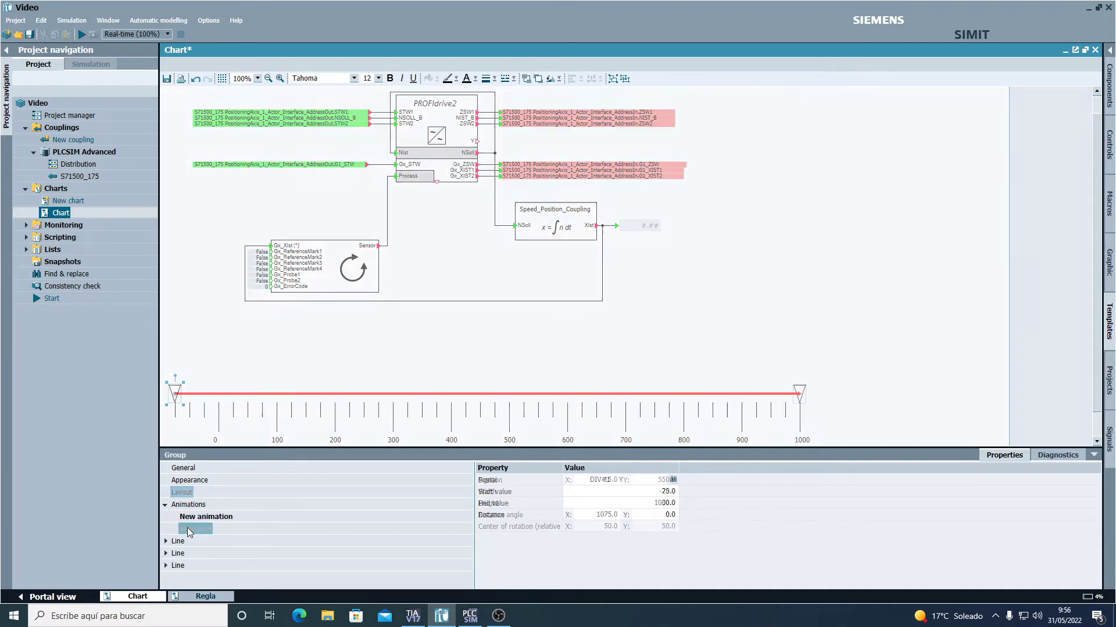
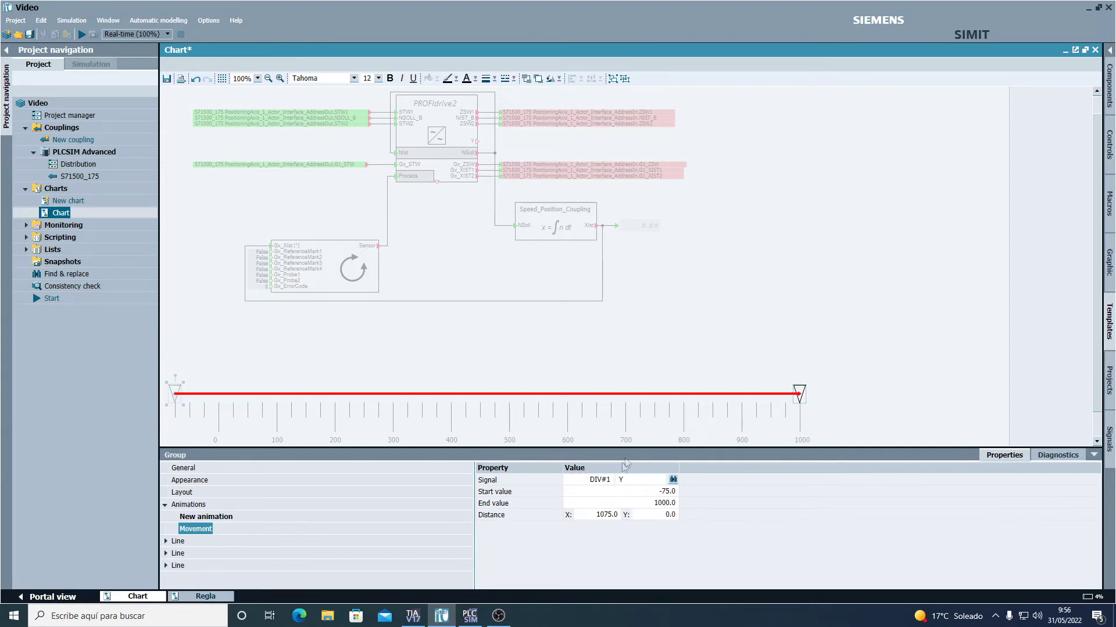
pyautogui.doubleClick(595, 480)
pyautogui.click(741, 260)
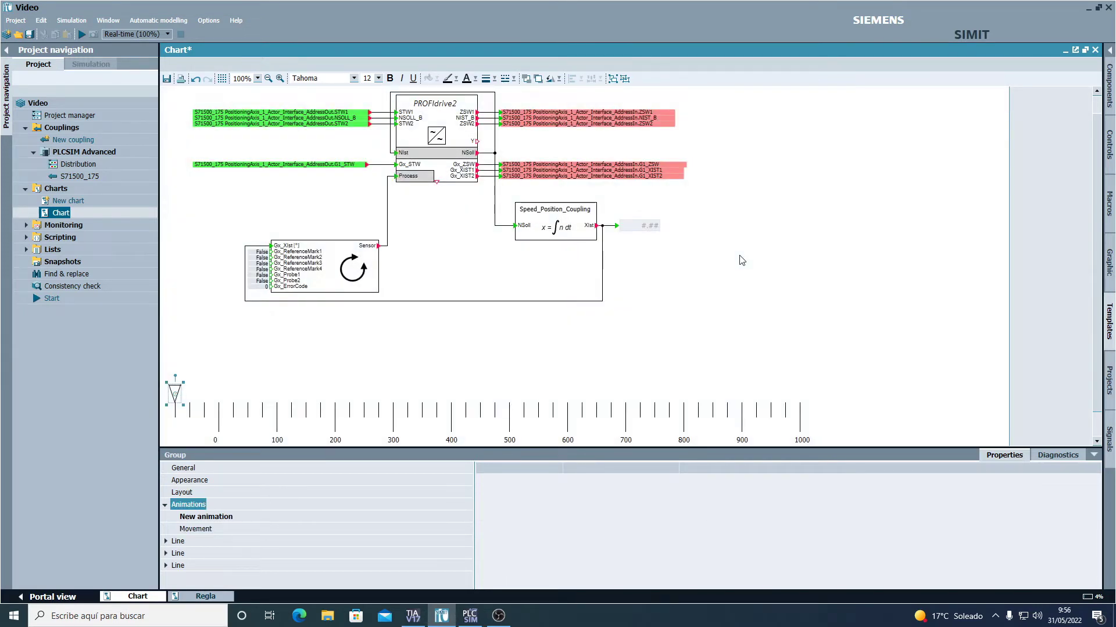
# Add a DIV block from the standard AnalogBasic components beside the sensor block, with 360 as its divisor.
pyautogui.click(1109, 145)
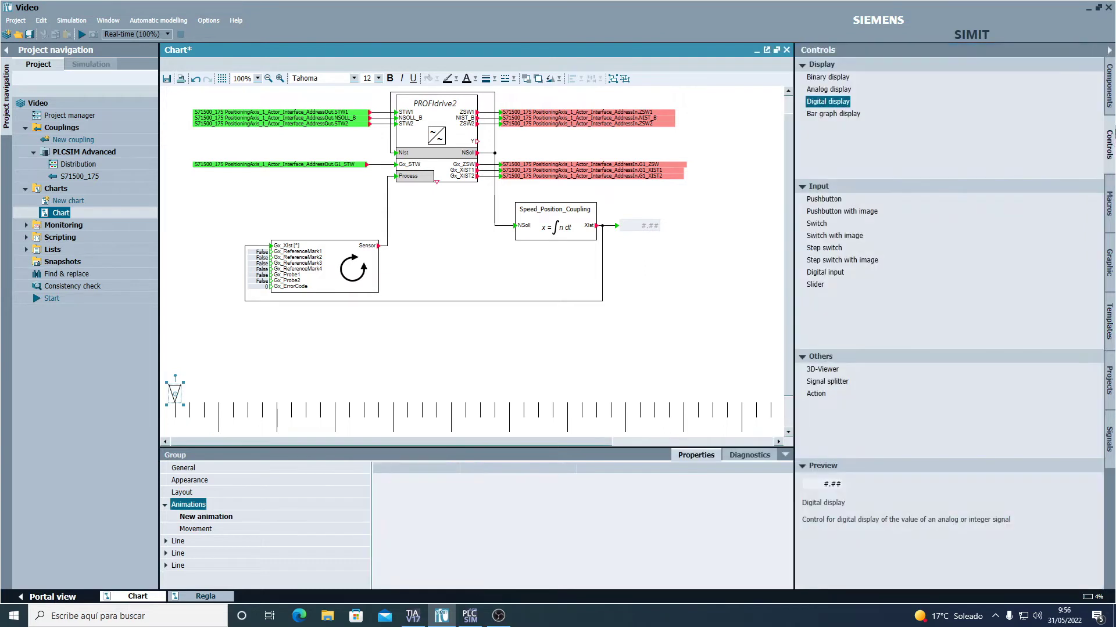
pyautogui.click(1110, 102)
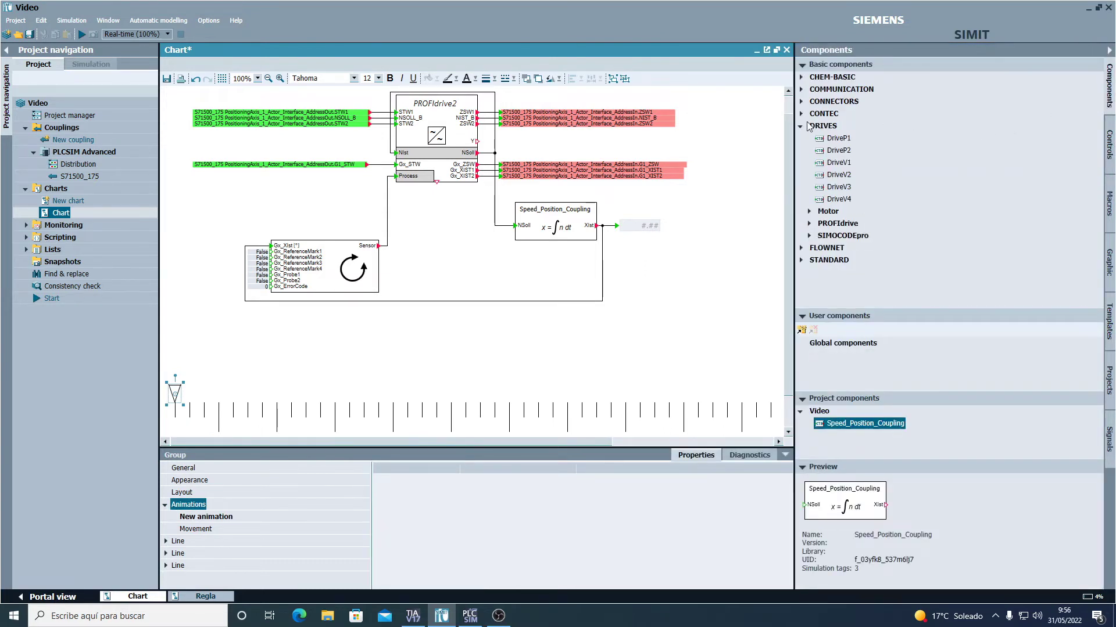
pyautogui.click(802, 150)
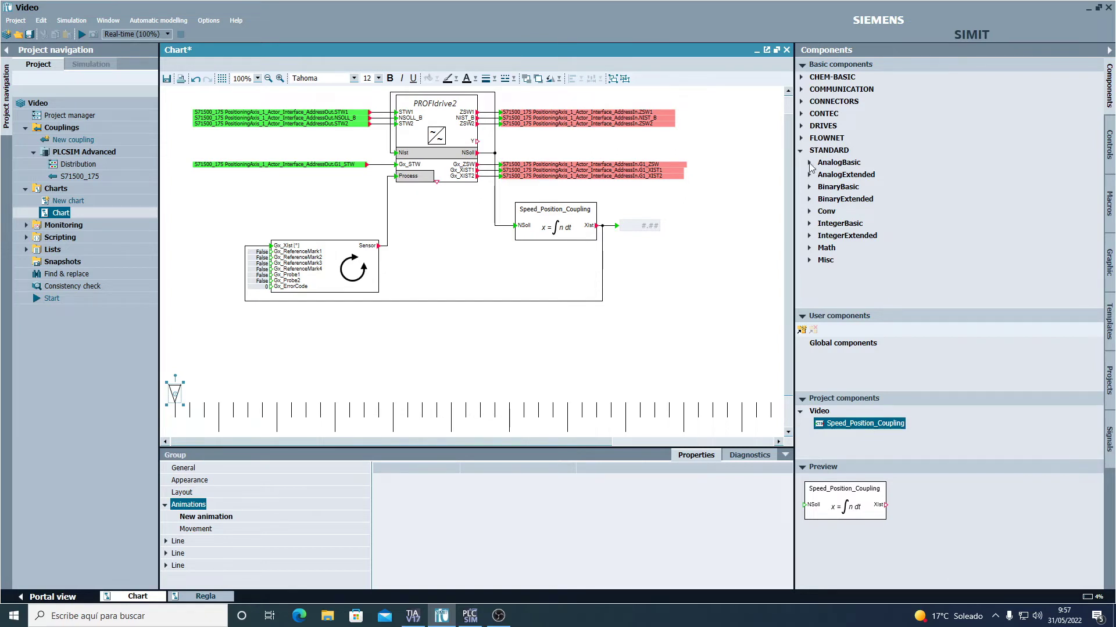
pyautogui.click(809, 162)
pyautogui.click(839, 187)
pyautogui.moveTo(841, 190); pyautogui.dragTo(456, 277)
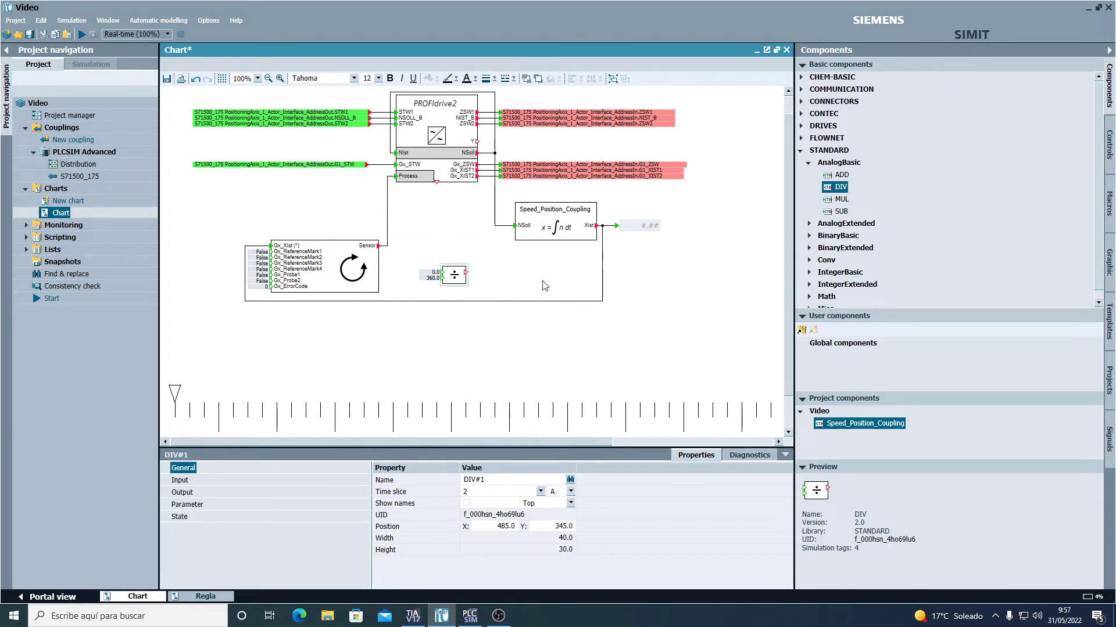
pyautogui.click(809, 165)
pyautogui.click(802, 150)
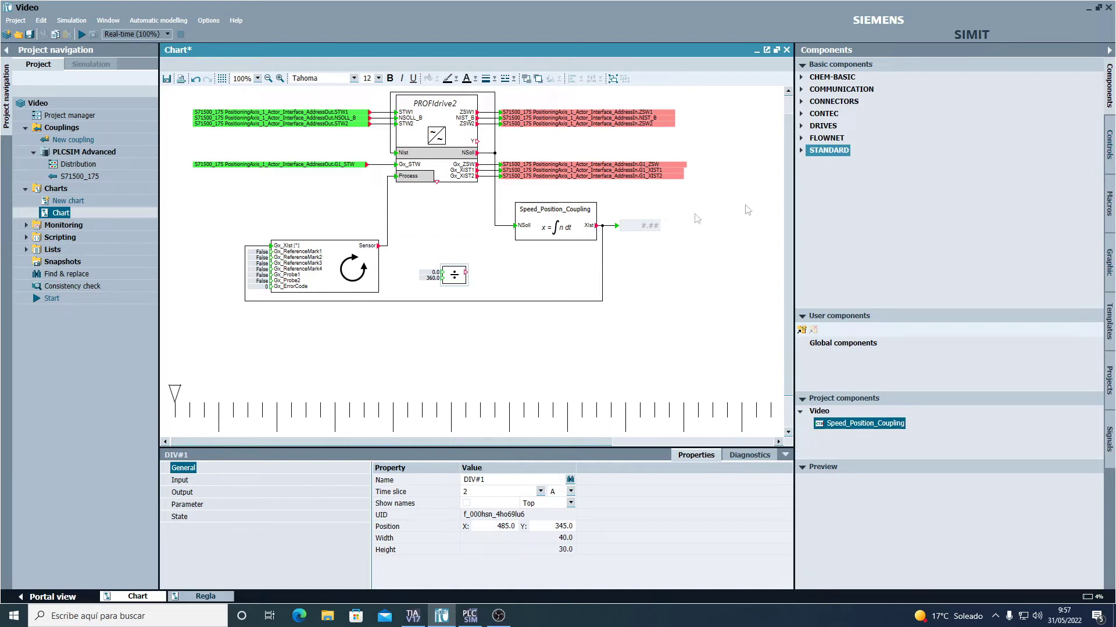
# Duplicate the digital position display and attach the copy to the DIV block's output.
pyautogui.click(653, 227)
pyautogui.hotkey('ctrl', 'v')
pyautogui.moveTo(657, 233)
pyautogui.mouseDown()
pyautogui.moveTo(543, 275)
pyautogui.moveTo(472, 273)
pyautogui.moveTo(483, 272)
pyautogui.mouseUp()
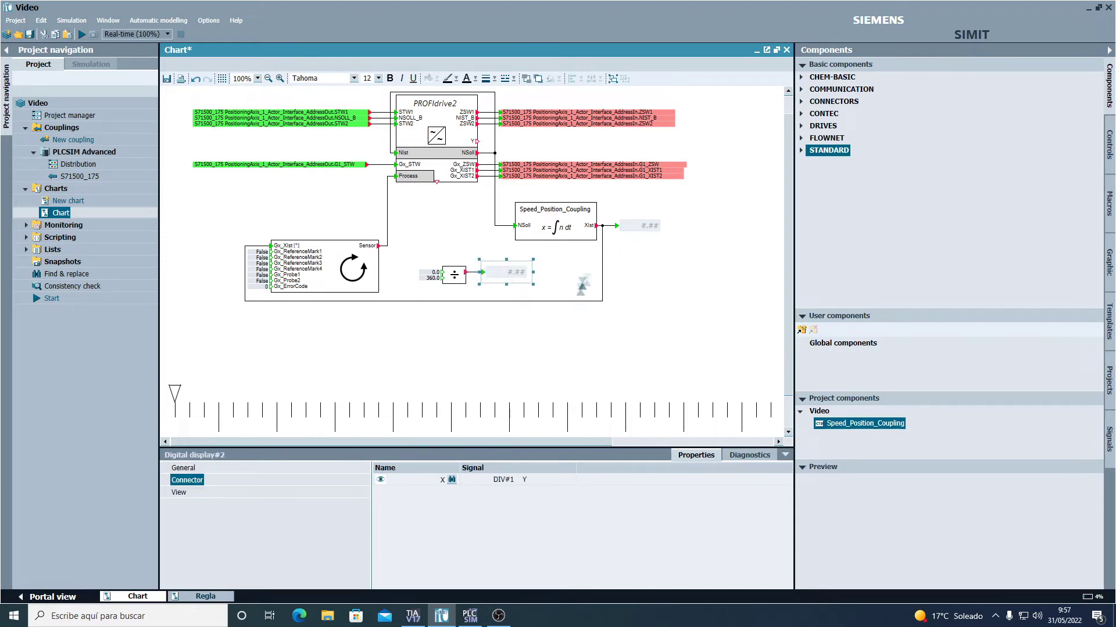
pyautogui.click(662, 303)
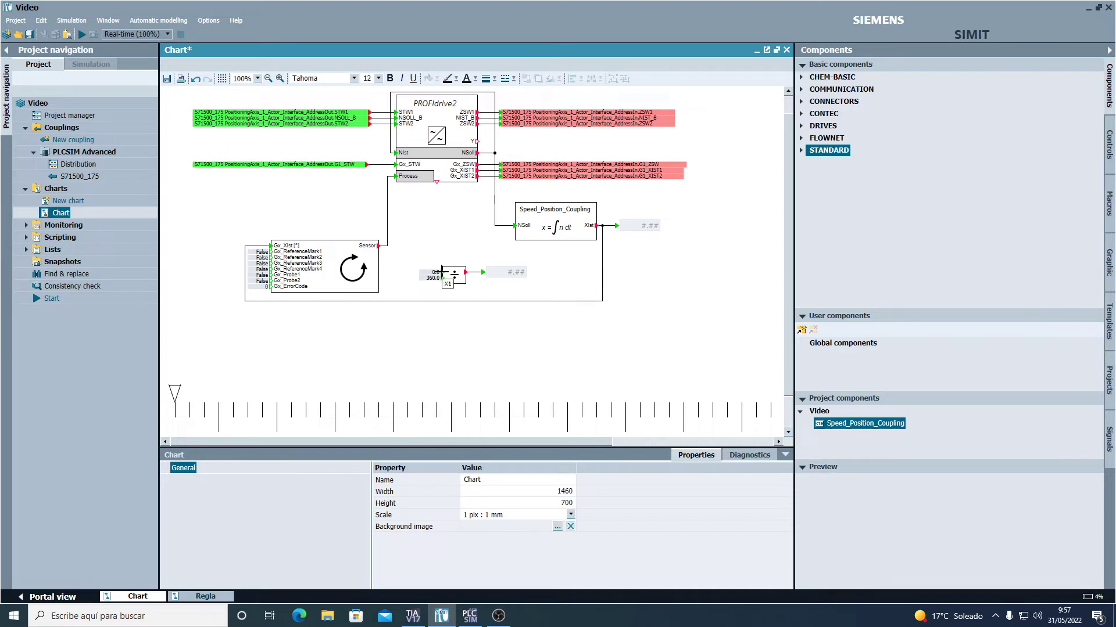
# Wire the DIV block's X1 input to the Xist output of Speed_Position_Coupling and save the chart.
pyautogui.moveTo(443, 272); pyautogui.dragTo(596, 225)
pyautogui.scroll(1, 536, 358)
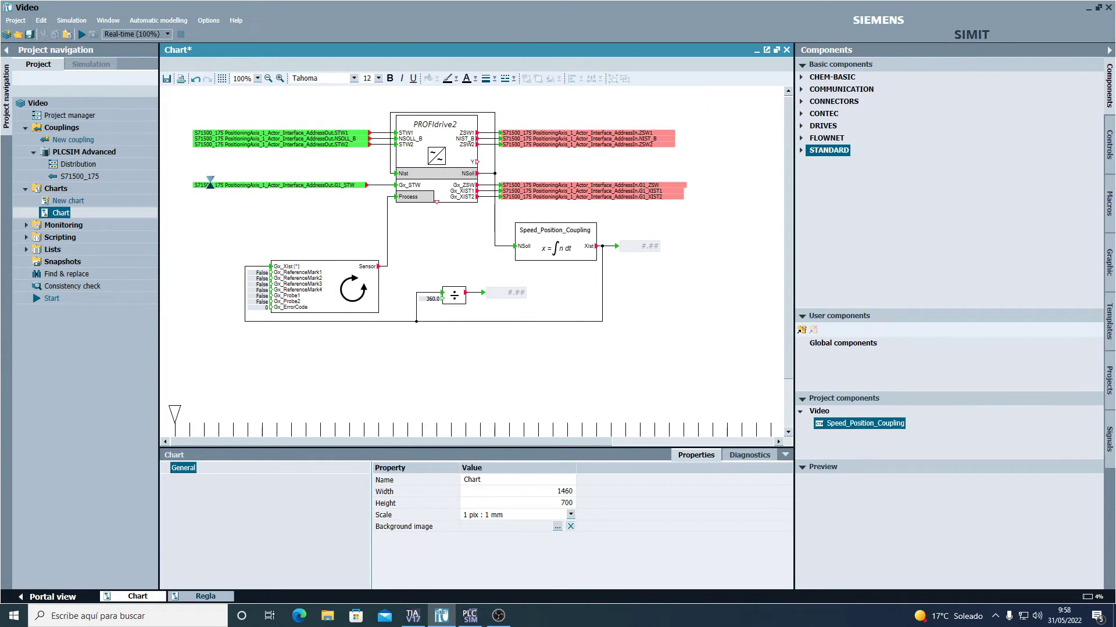
pyautogui.hotkey('ctrl', 's')
pyautogui.scroll(-2, 605, 351)
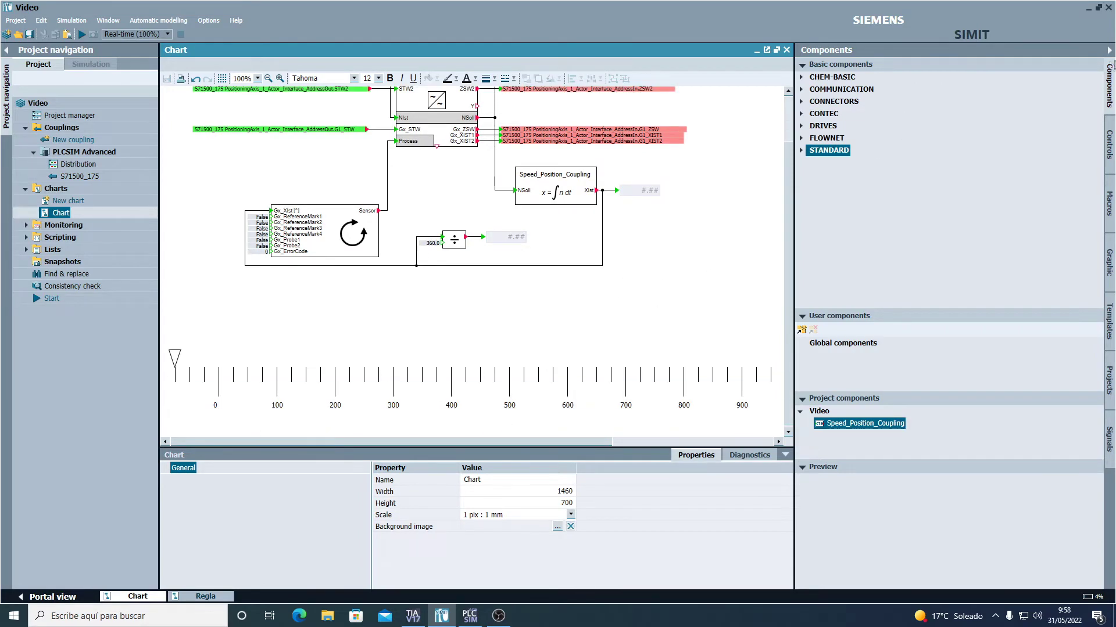
# Show the S7-PLCSIM Advanced control panel over the chart and start the SIMIT simulation.
pyautogui.click(1109, 50)
pyautogui.scroll(1, 583, 283)
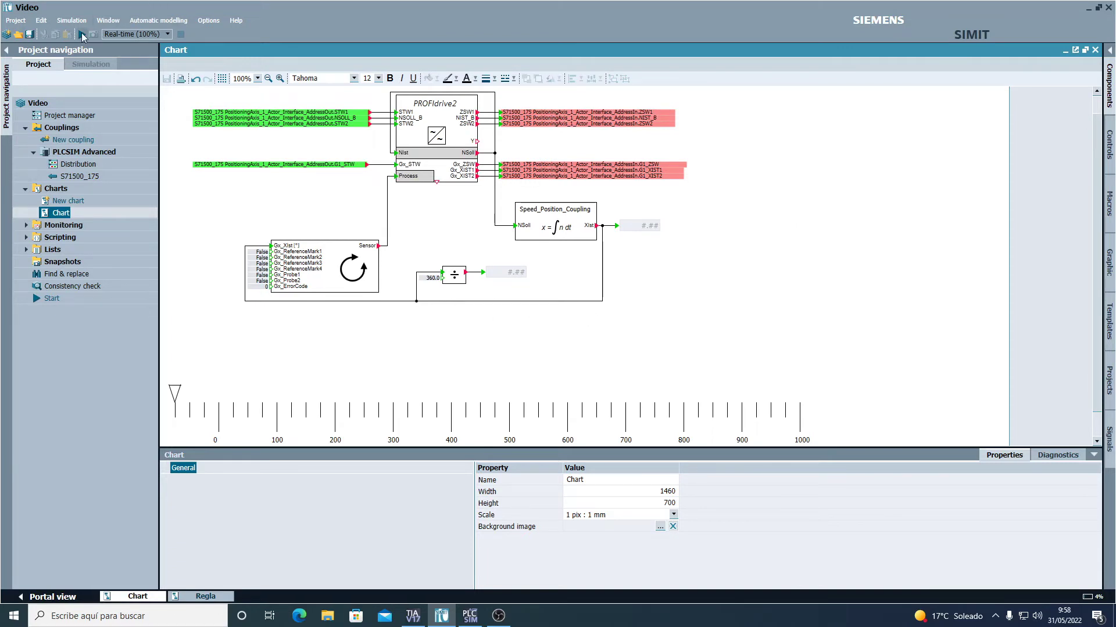
pyautogui.click(469, 615)
pyautogui.click(1085, 42)
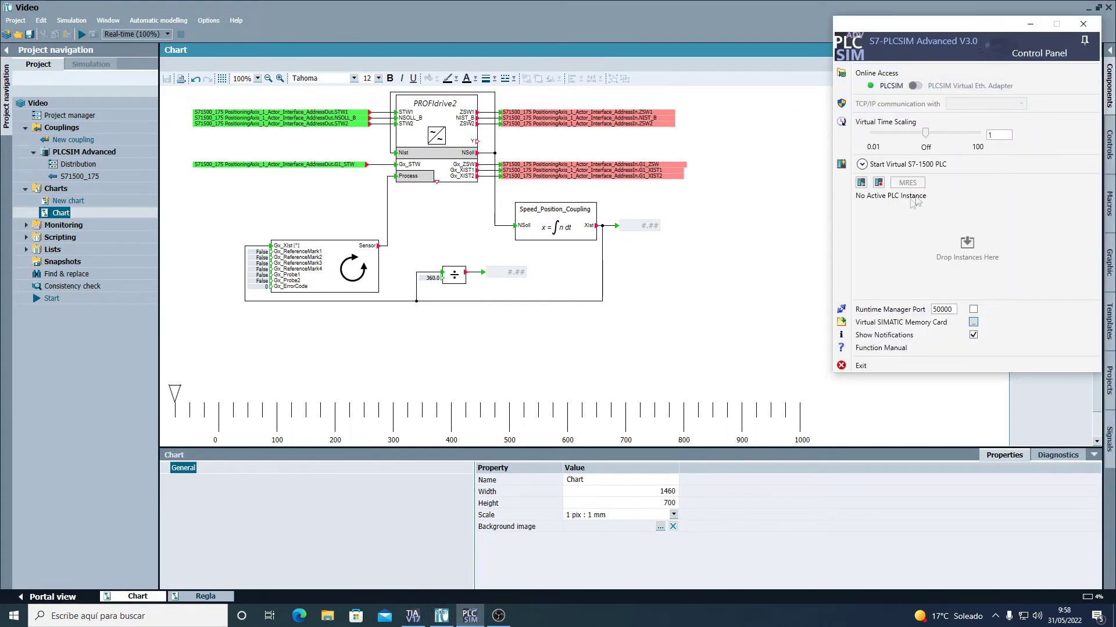
pyautogui.click(82, 34)
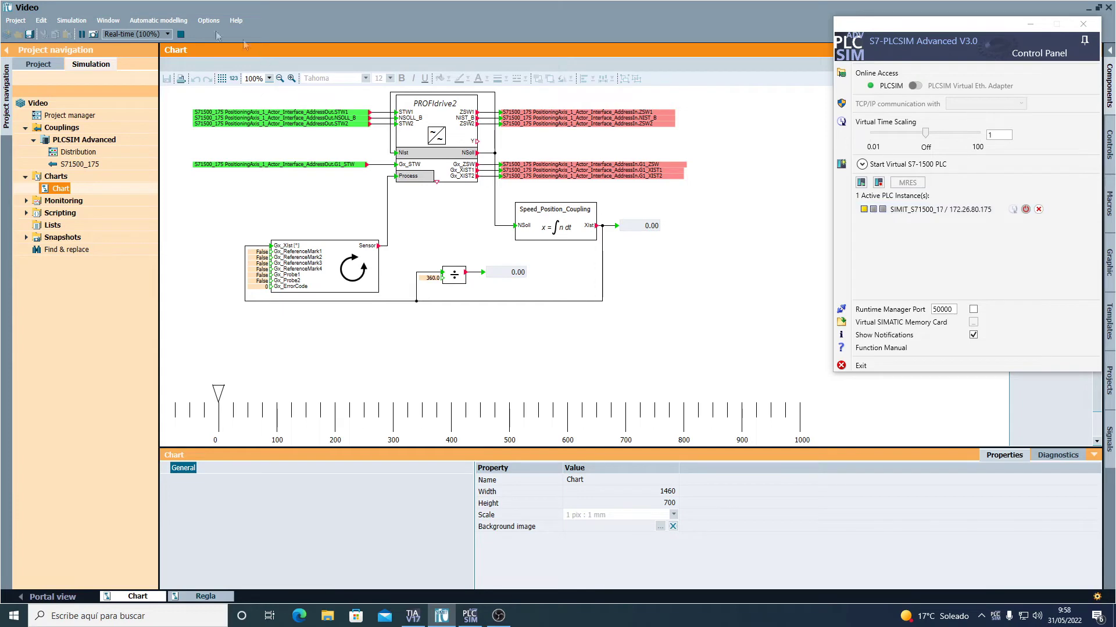
# Stop the running simulation, confirm closing it, and minimize the S7-PLCSIM Advanced control panel.
pyautogui.click(181, 35)
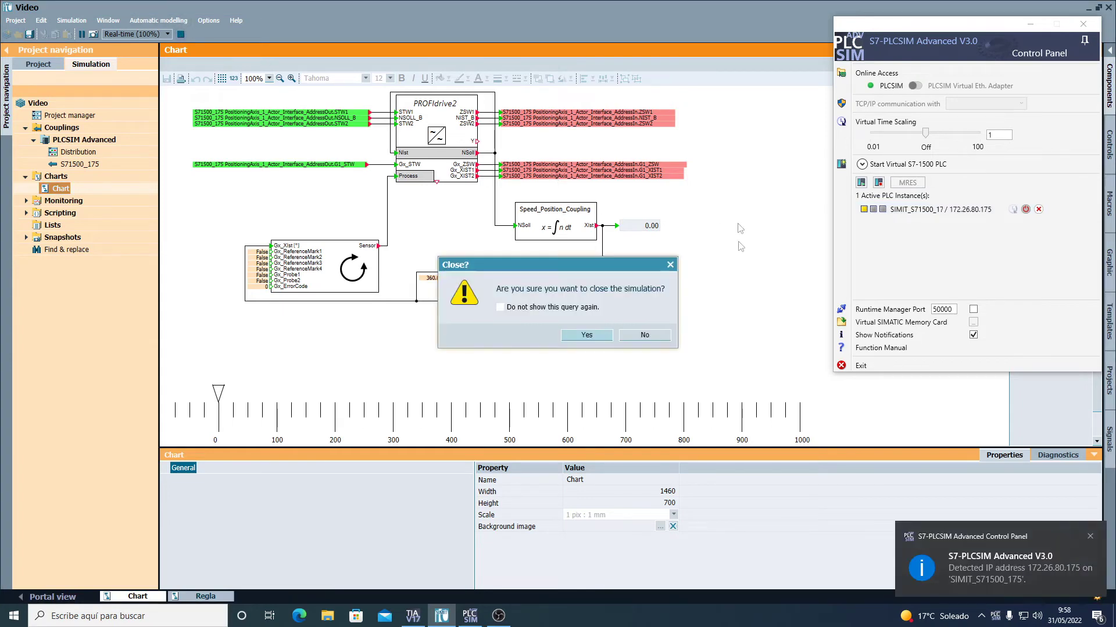
pyautogui.click(598, 341)
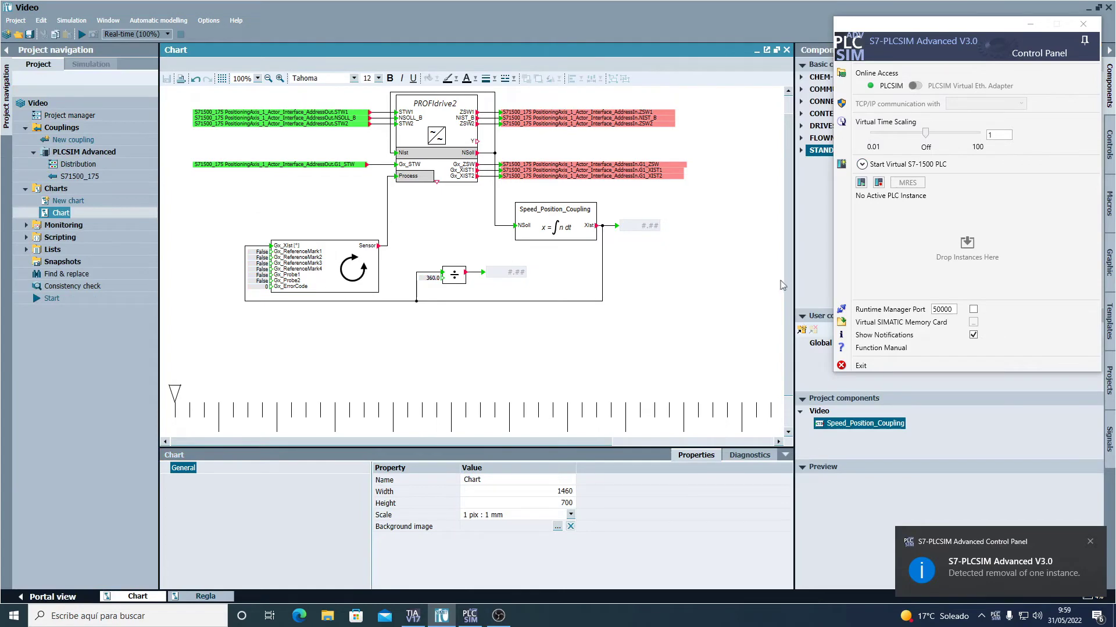
pyautogui.click(1030, 24)
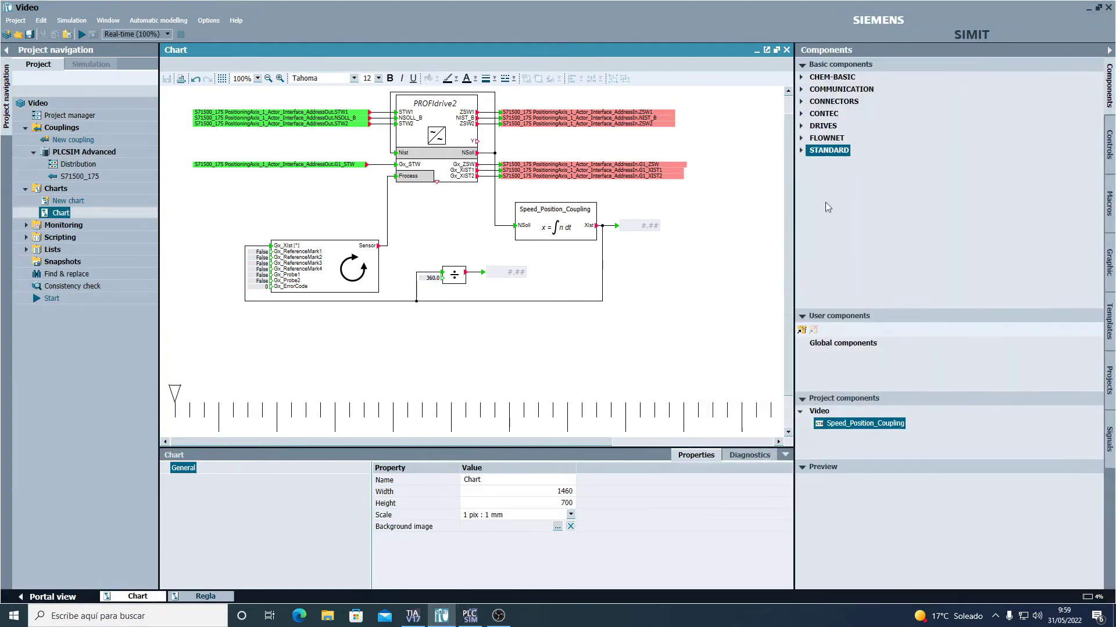
# Set time slice 2 to 4 ms in the project's times and operating modes.
pyautogui.click(66, 118)
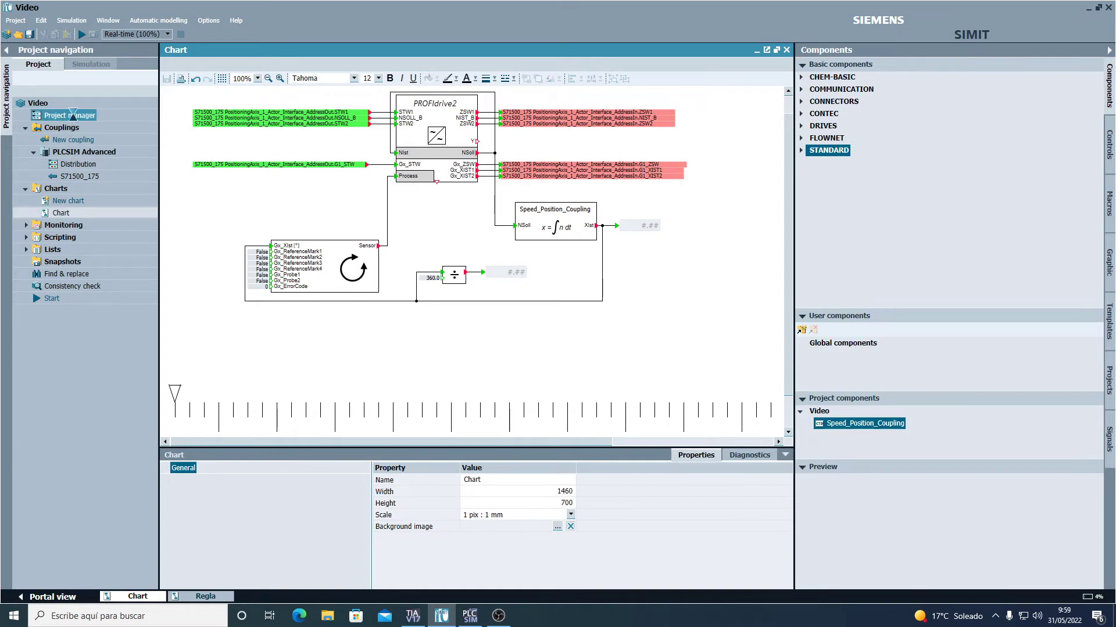
pyautogui.doubleClick(71, 115)
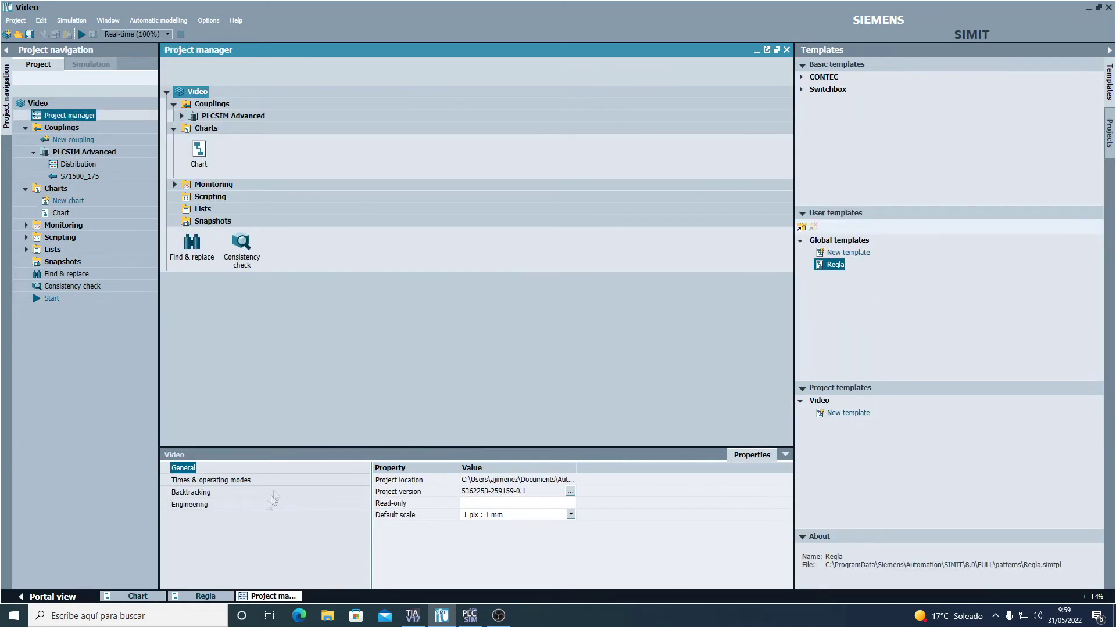
pyautogui.click(189, 482)
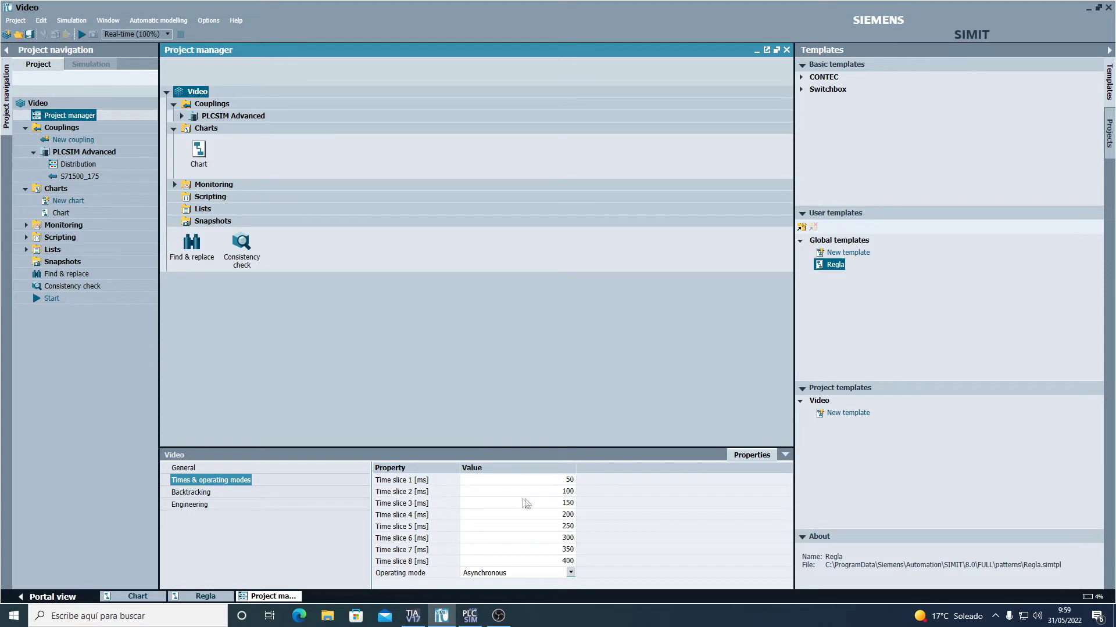
pyautogui.click(555, 493)
pyautogui.write('4')
# Check which time slice is assigned to the S71500_175 coupling.
pyautogui.click(71, 177)
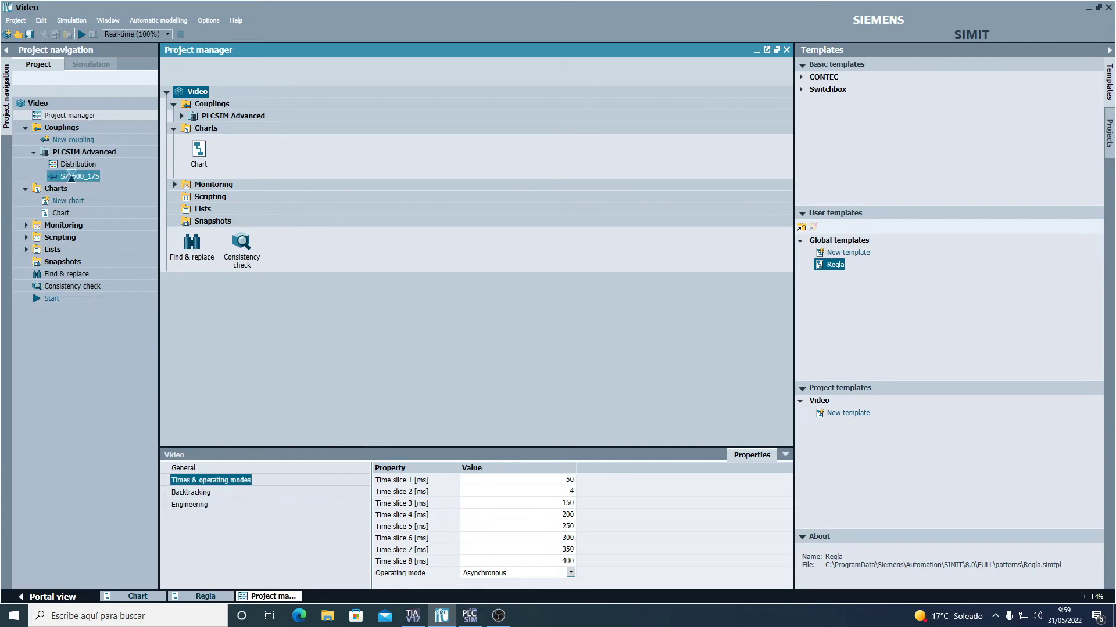
pyautogui.doubleClick(71, 177)
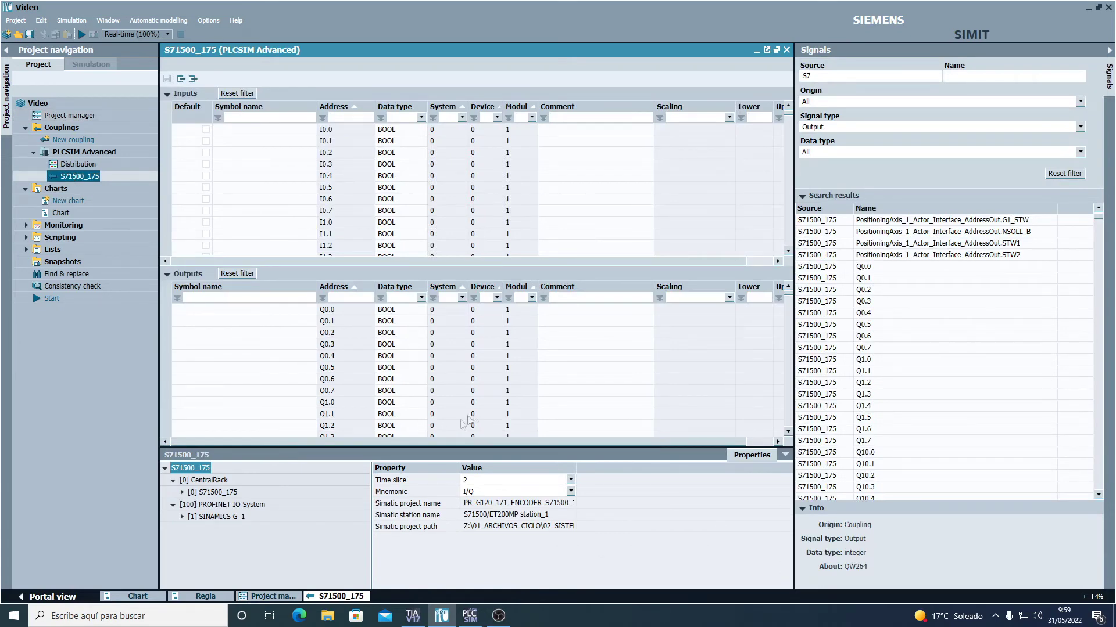
pyautogui.click(474, 481)
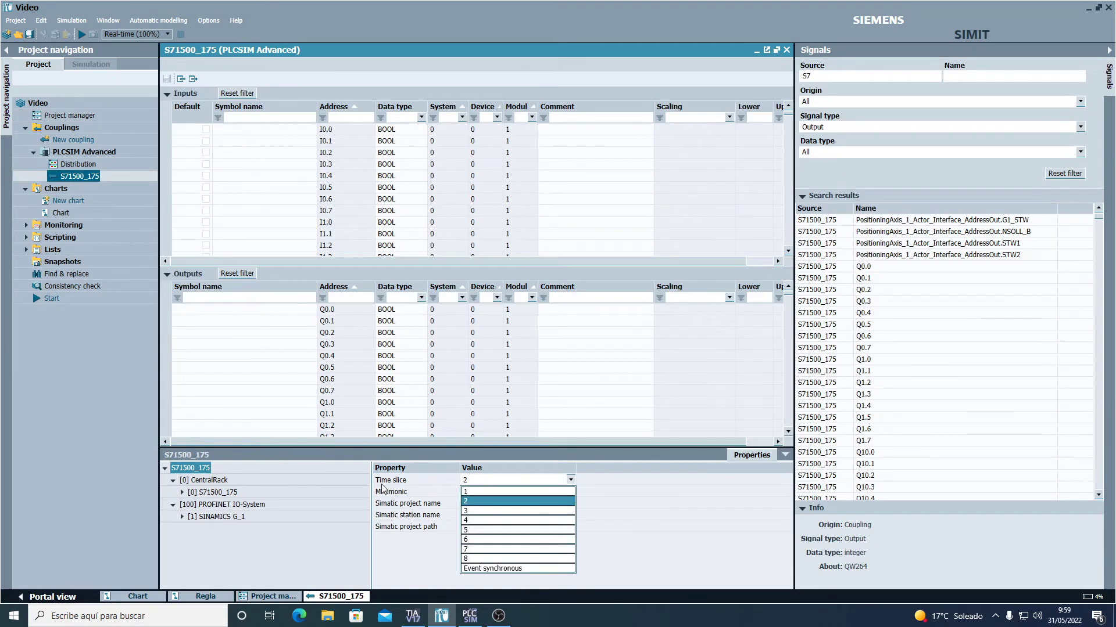
pyautogui.click(486, 480)
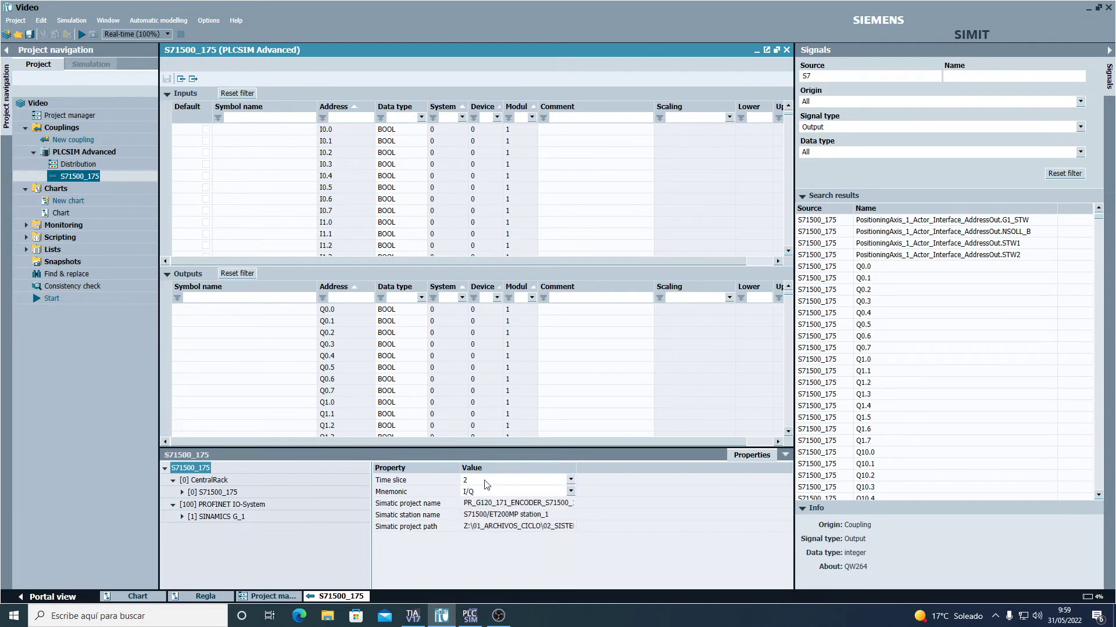
pyautogui.click(65, 118)
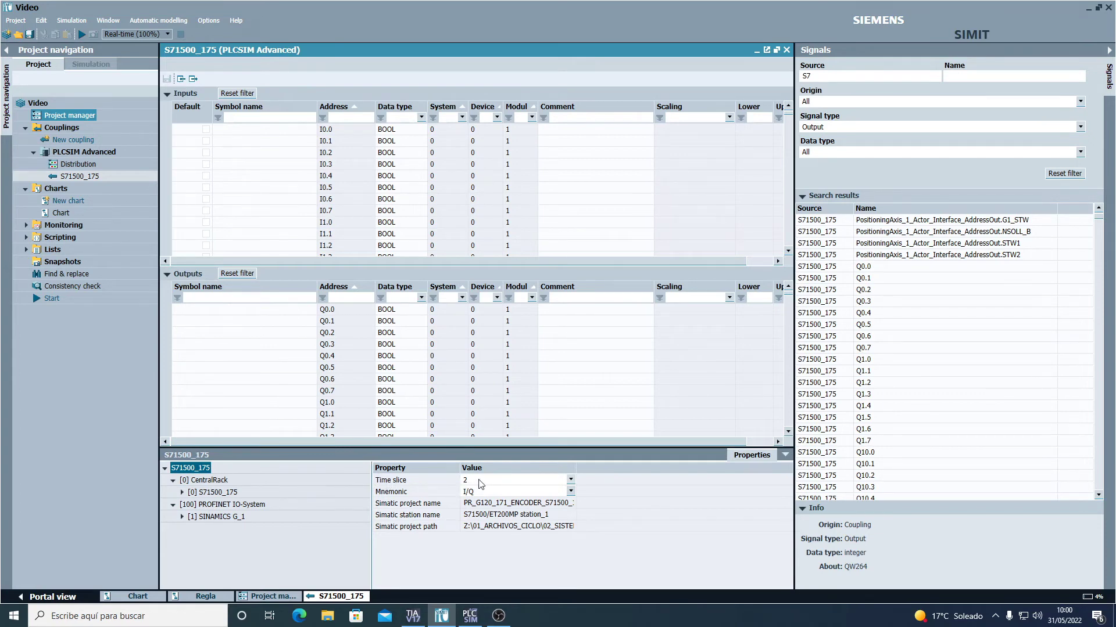
# Return to the project's times and operating modes and start the simulation with the S7-PLCSIM Advanced control panel shown.
pyautogui.doubleClick(68, 117)
pyautogui.click(191, 484)
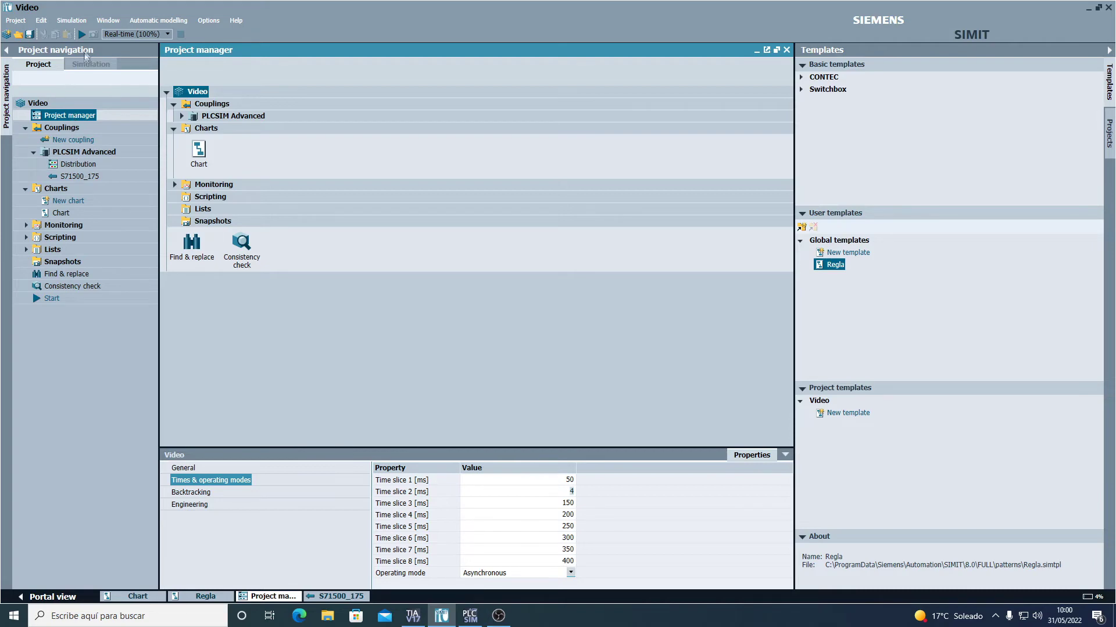
pyautogui.click(81, 35)
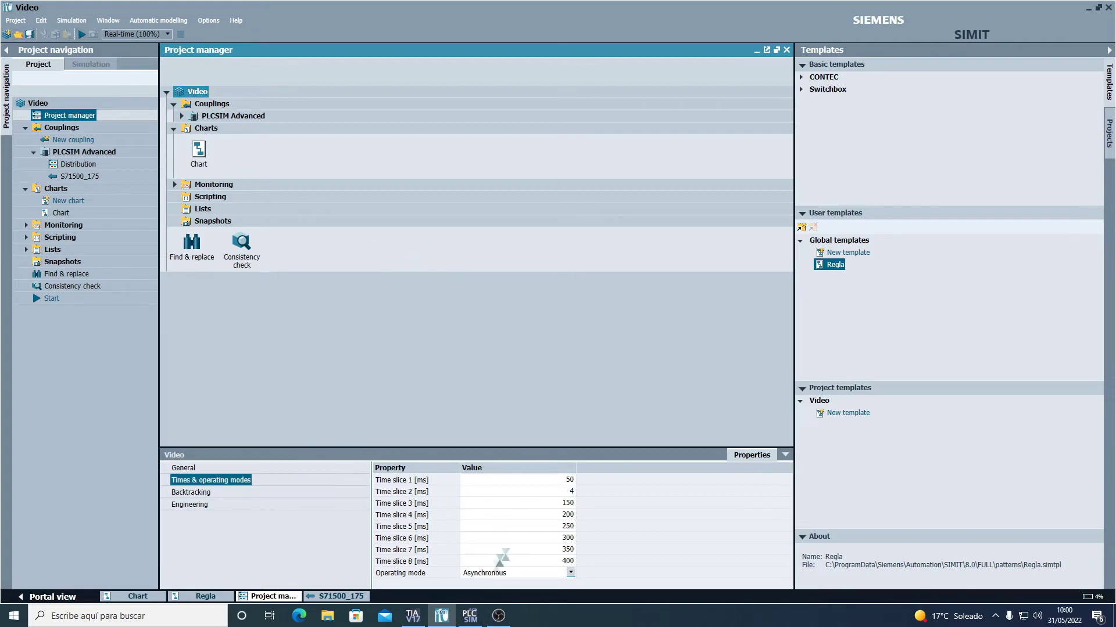
pyautogui.click(469, 616)
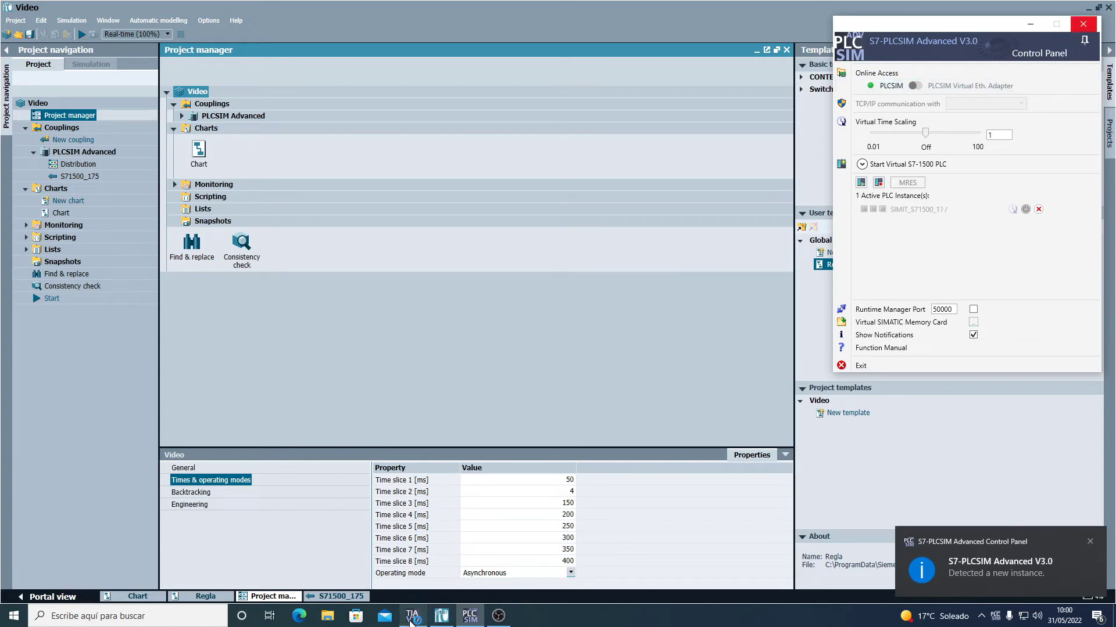
pyautogui.moveTo(416, 622)
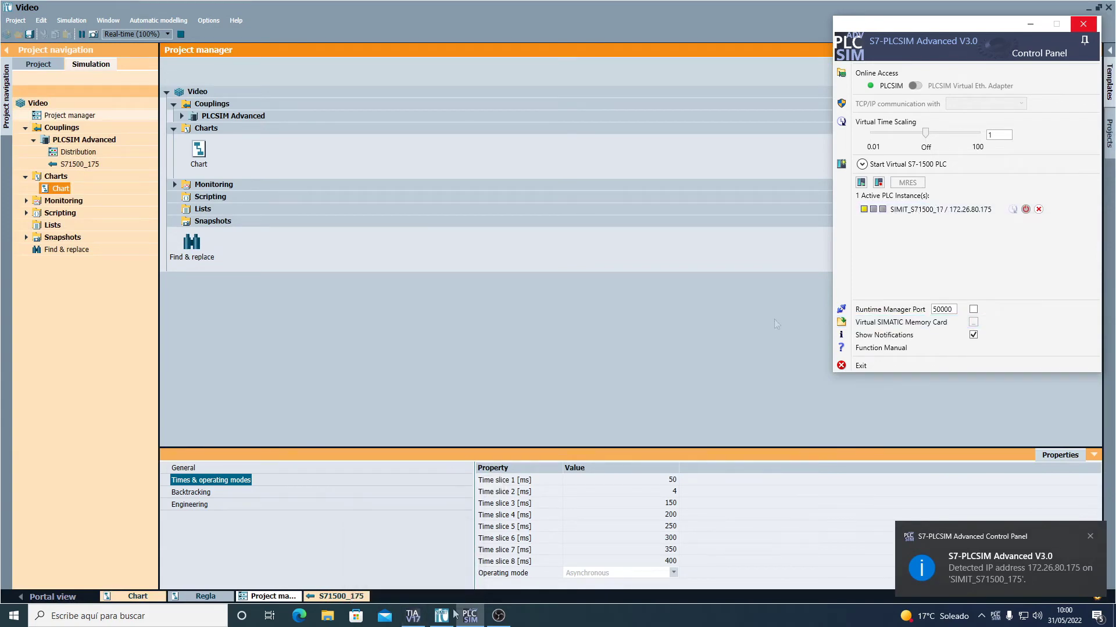
# Switch to TIA Portal and download S71500_175 to the simulated PLC, confirming the load preview and finishing the load.
pyautogui.click(413, 616)
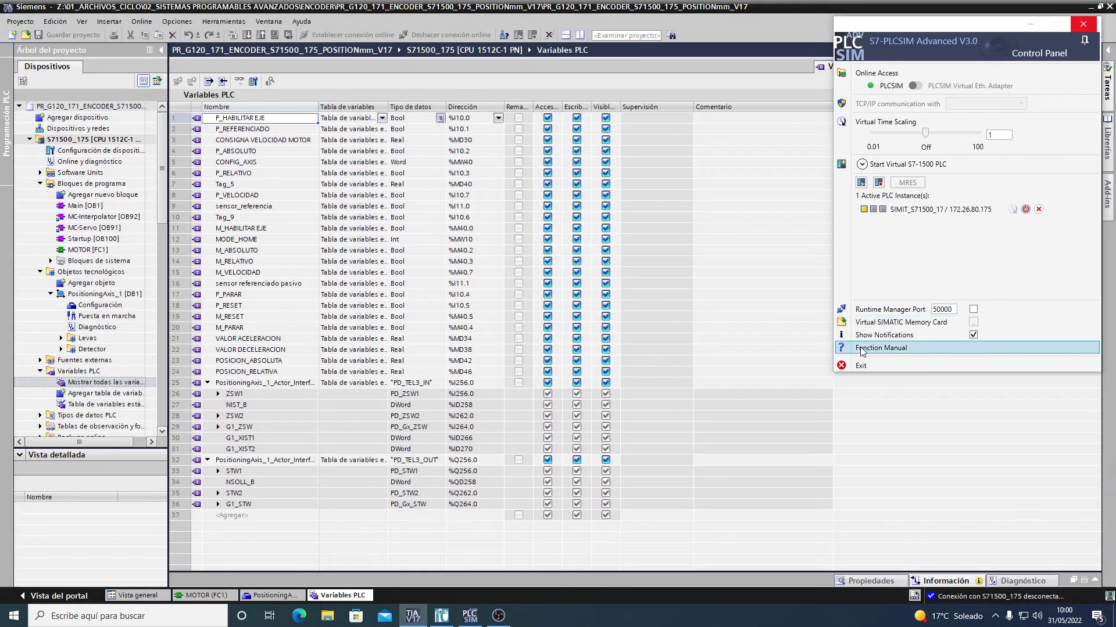
pyautogui.click(64, 141)
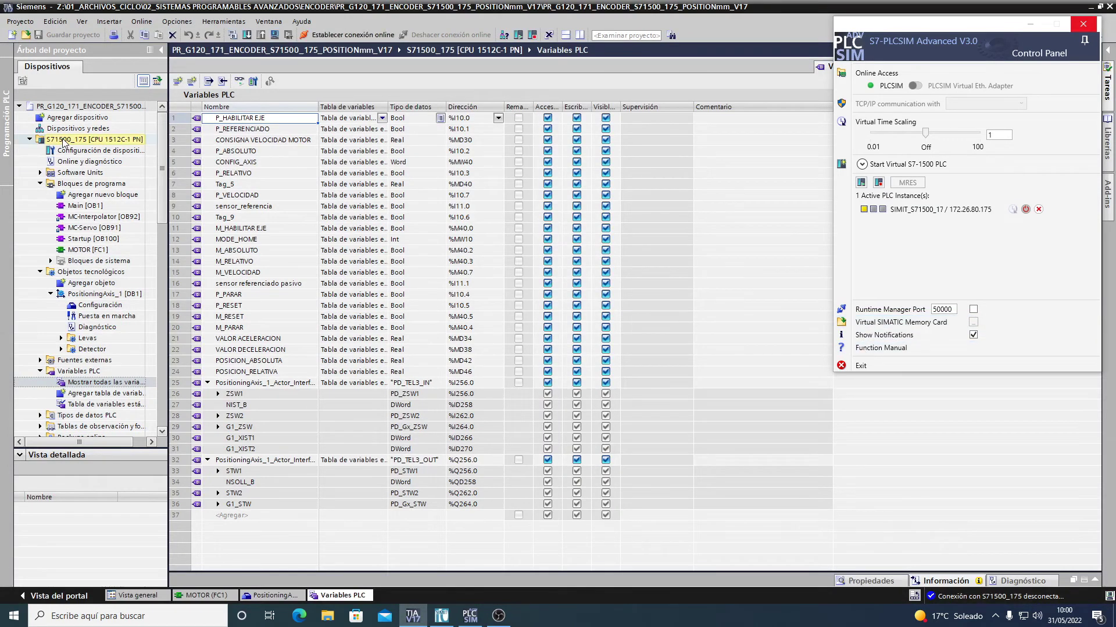
pyautogui.click(247, 34)
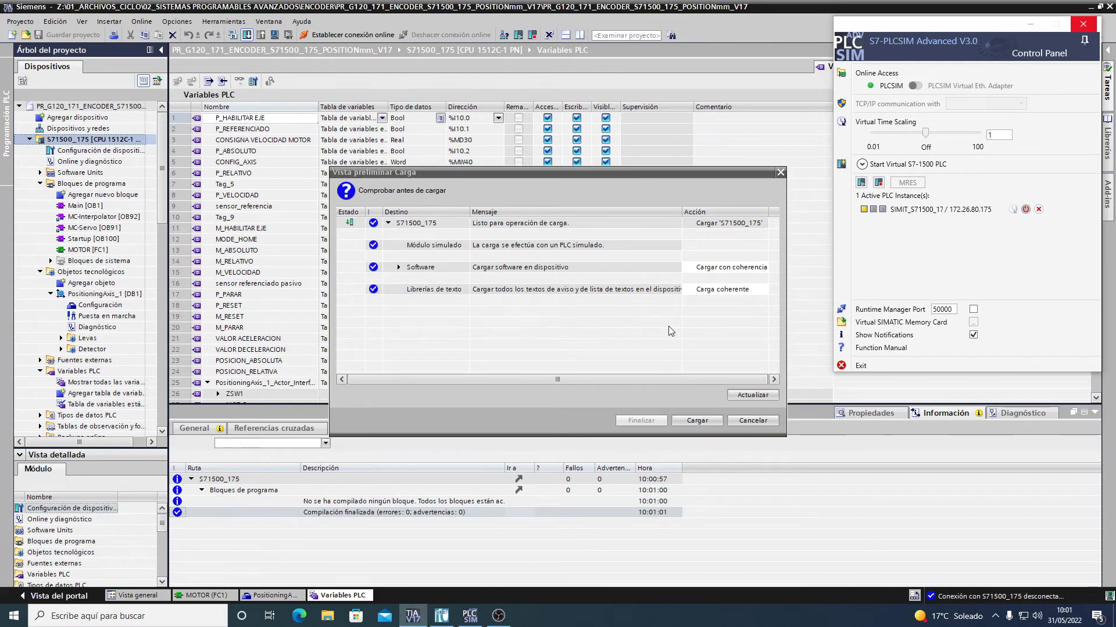
pyautogui.press('Return')
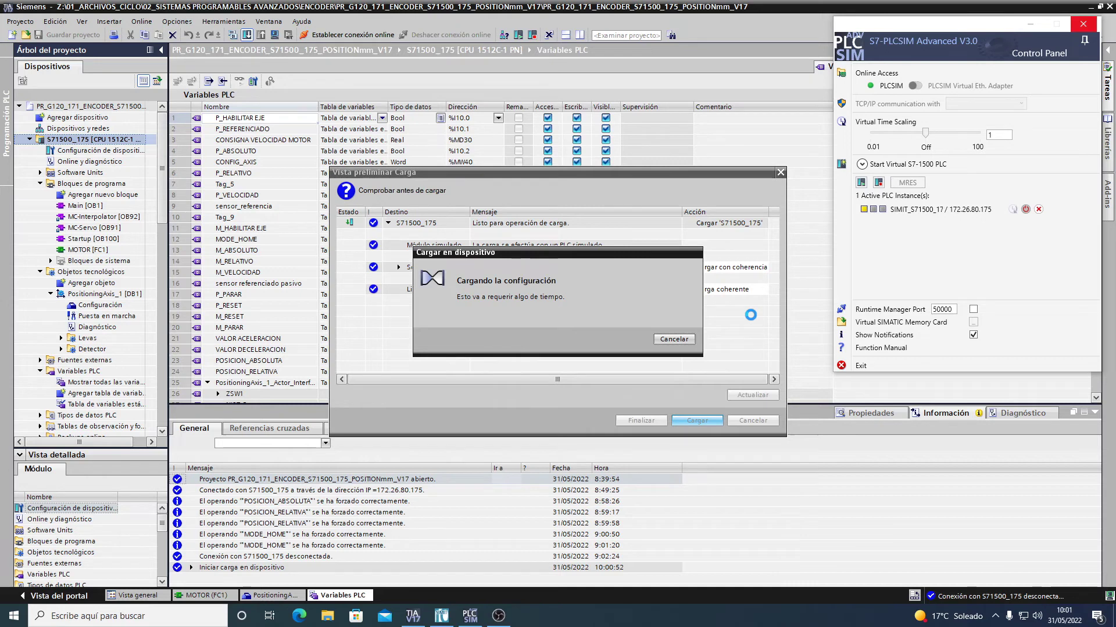
pyautogui.press('Return')
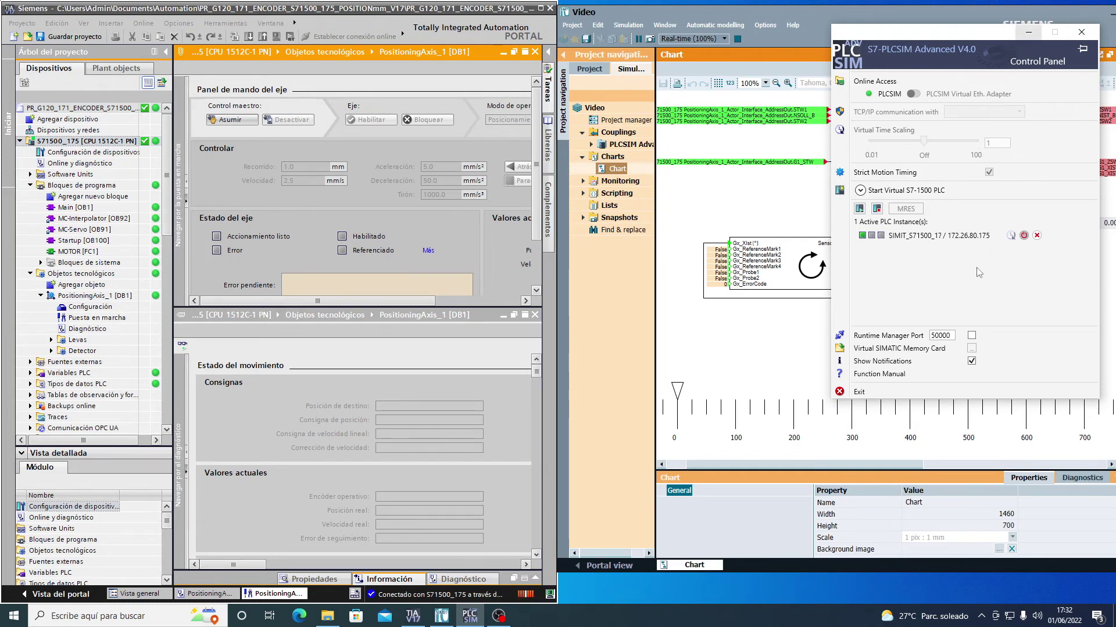
# Minimize the S7-PLCSIM Advanced control panel, take master control of PositioningAxis_1 and enable the axis.
pyautogui.click(1028, 32)
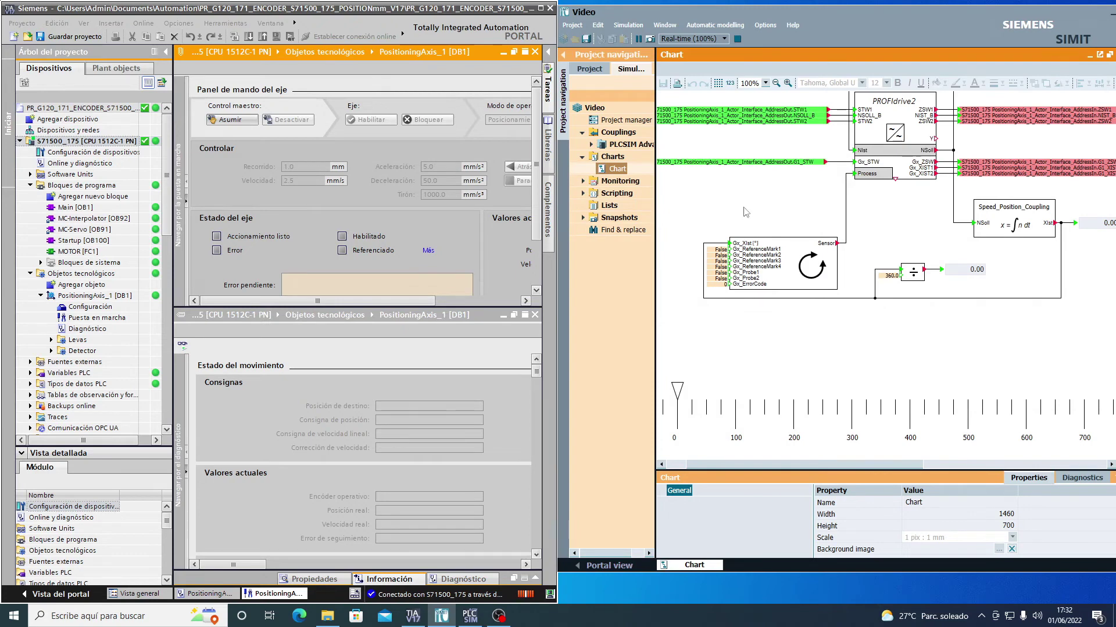
pyautogui.click(231, 120)
pyautogui.click(349, 485)
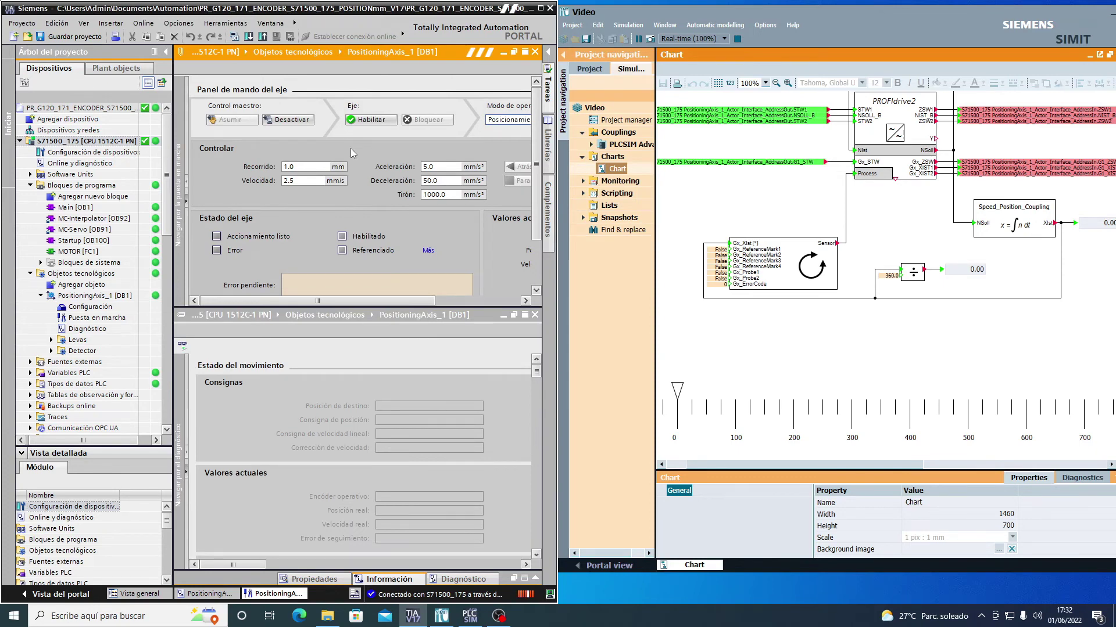
pyautogui.click(372, 120)
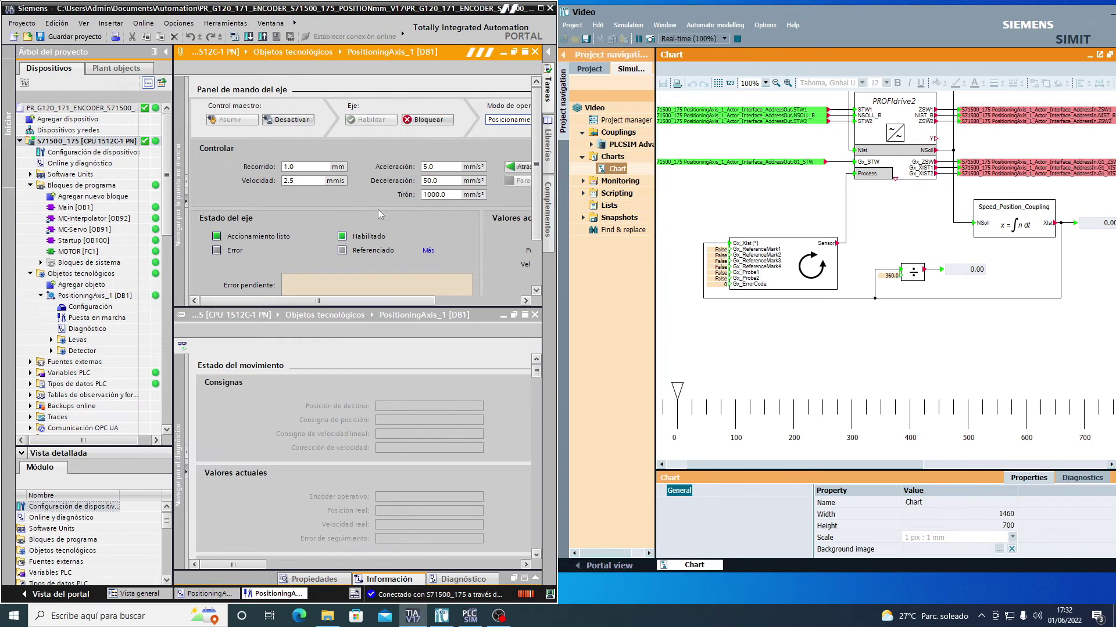
# Collapse the project tree and monitor the axis's motion status values online.
pyautogui.click(165, 52)
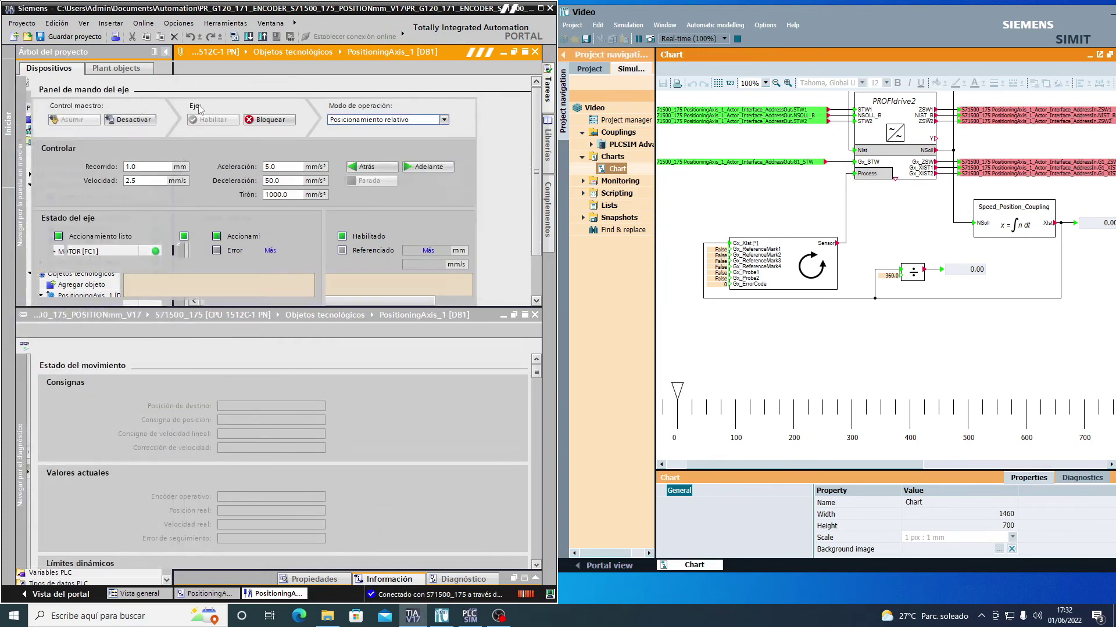
pyautogui.click(24, 347)
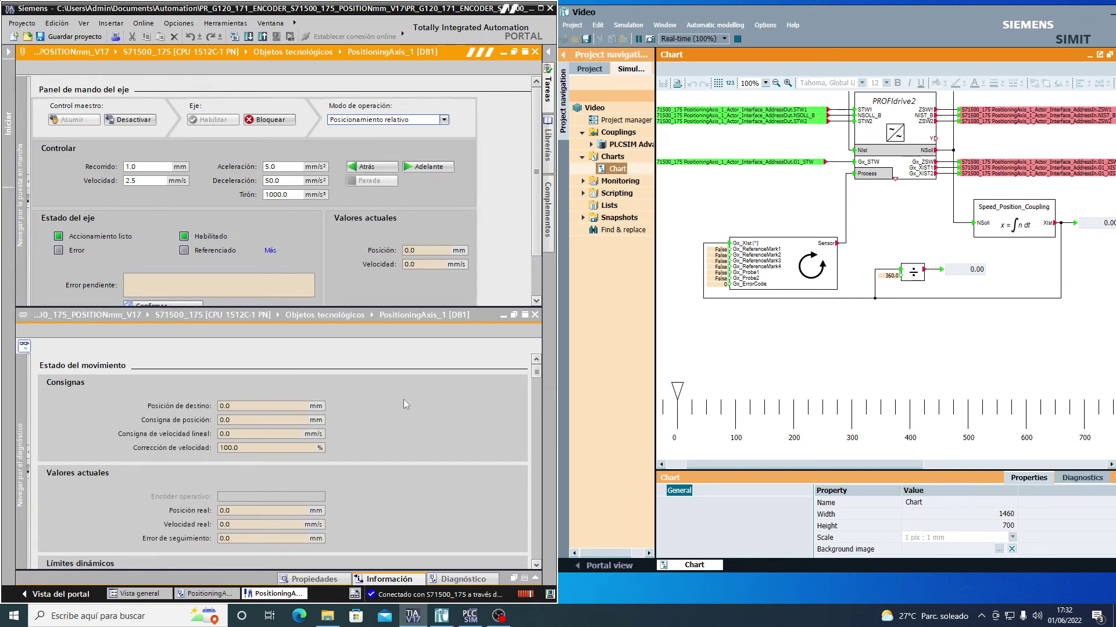
# Set the axis's operating mode to Determinar punto de referenciado and start homing at 0.0 mm.
pyautogui.click(394, 122)
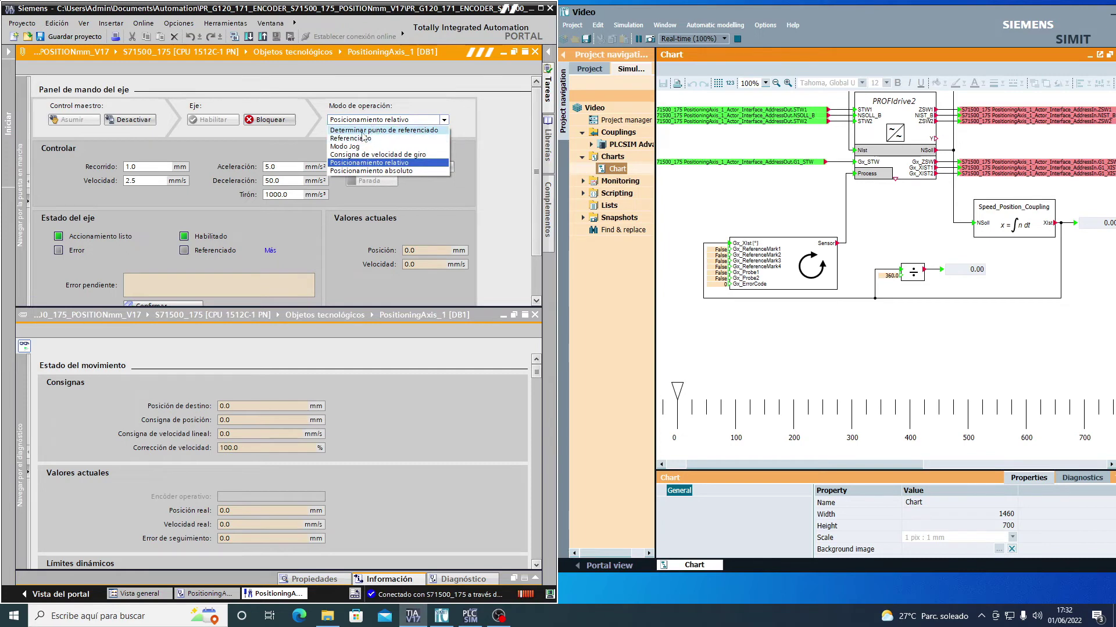
pyautogui.click(366, 130)
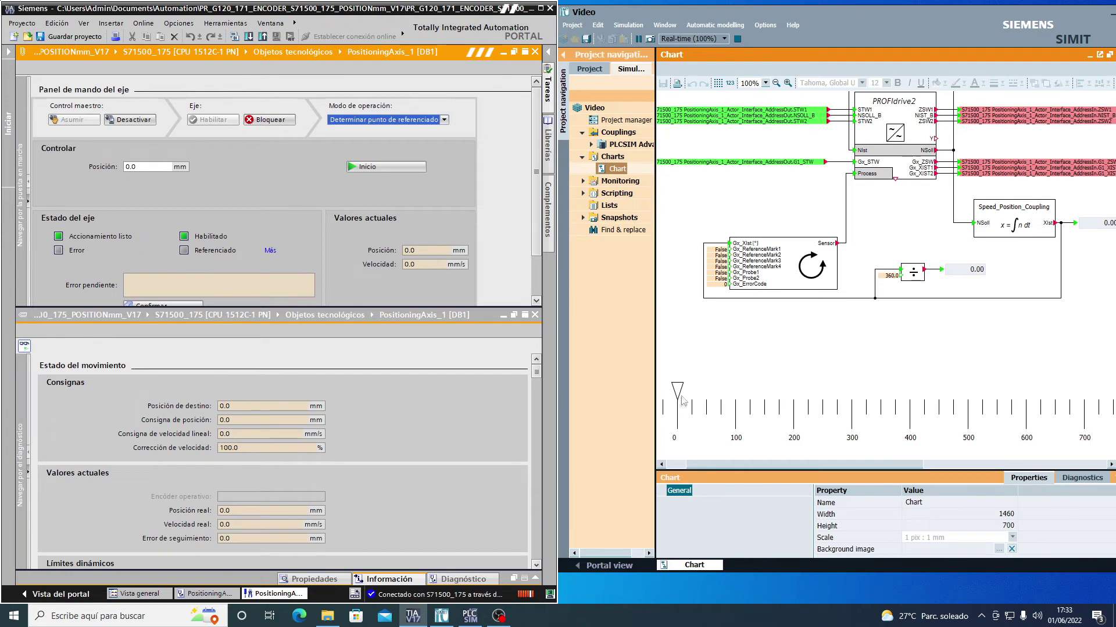
pyautogui.click(370, 167)
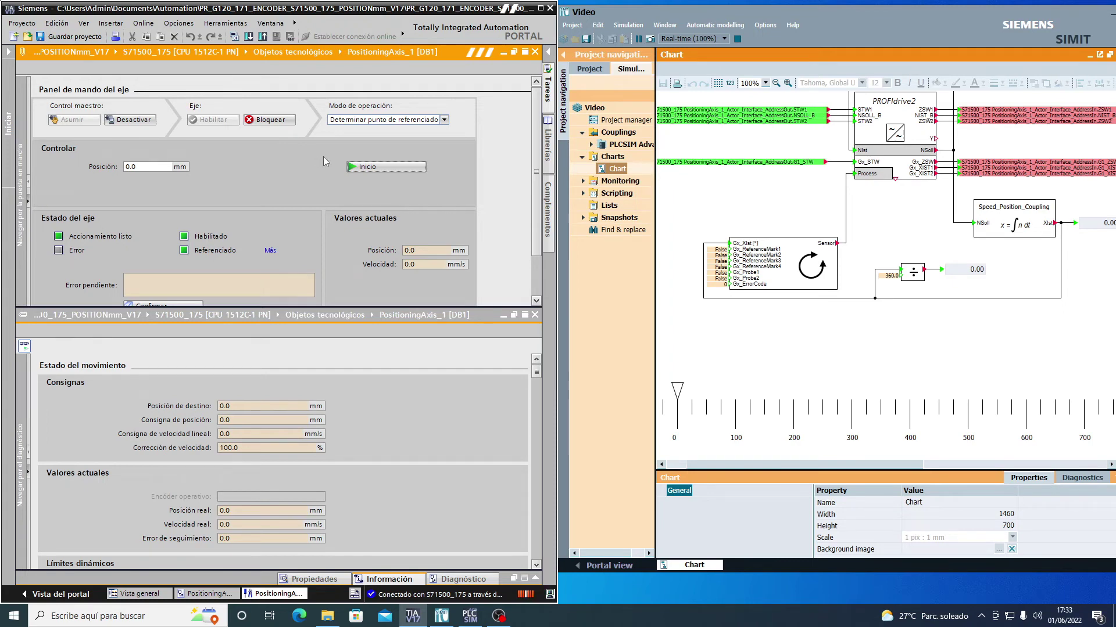
# Run the axis forward in Consigna de velocidad de giro mode with a linear speed setpoint of 25.0 mm/s, and stop it.
pyautogui.click(410, 121)
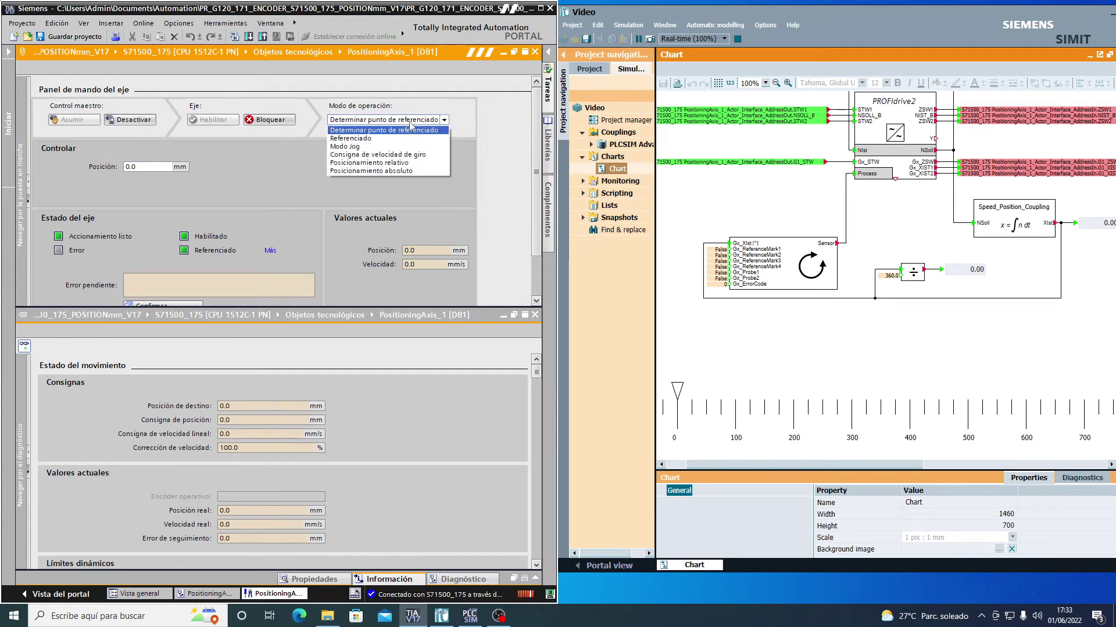
pyautogui.click(352, 155)
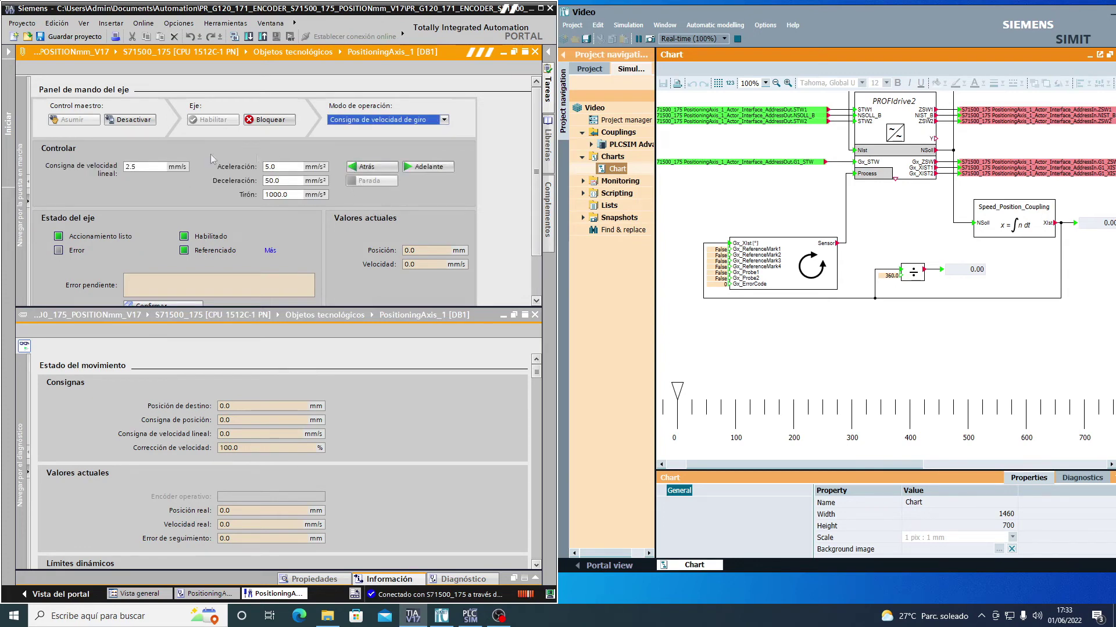
pyautogui.doubleClick(140, 167)
pyautogui.write('25.0')
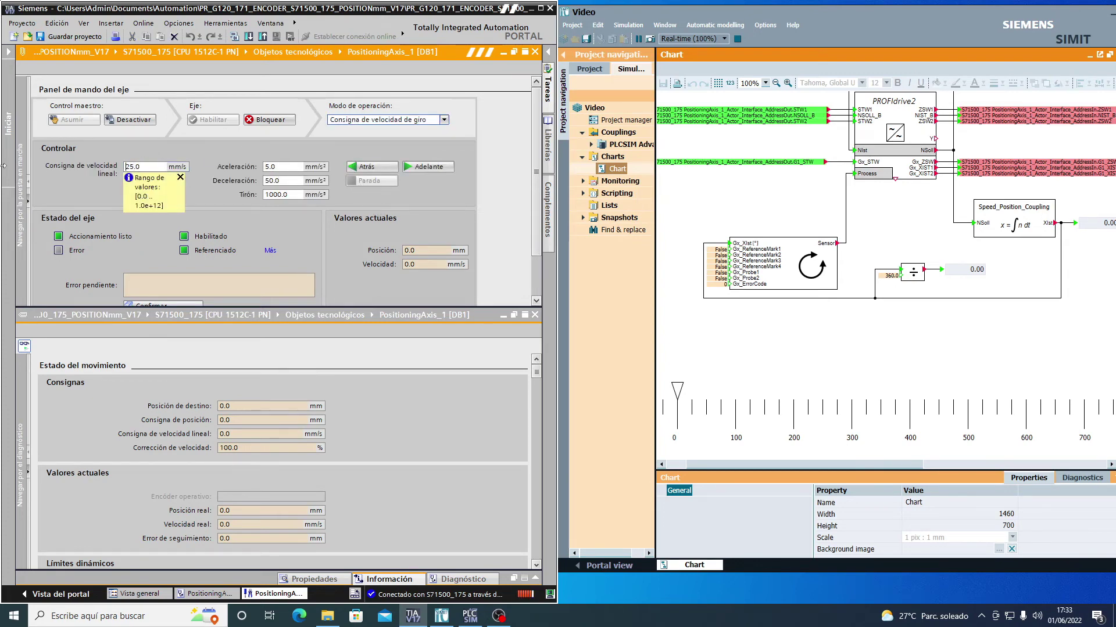
pyautogui.click(414, 166)
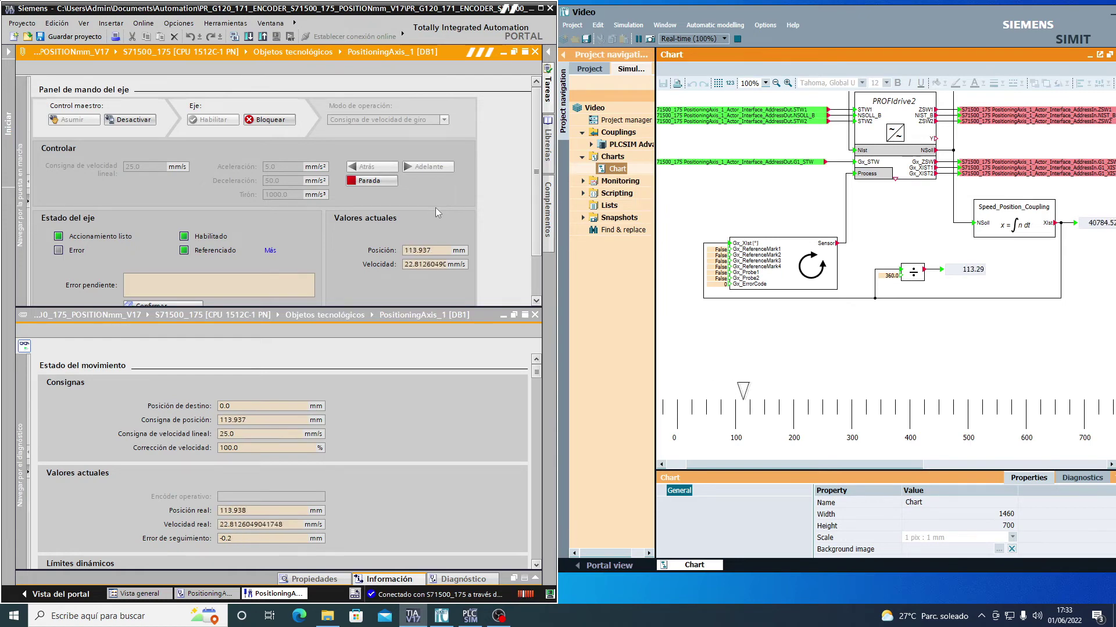
pyautogui.click(366, 181)
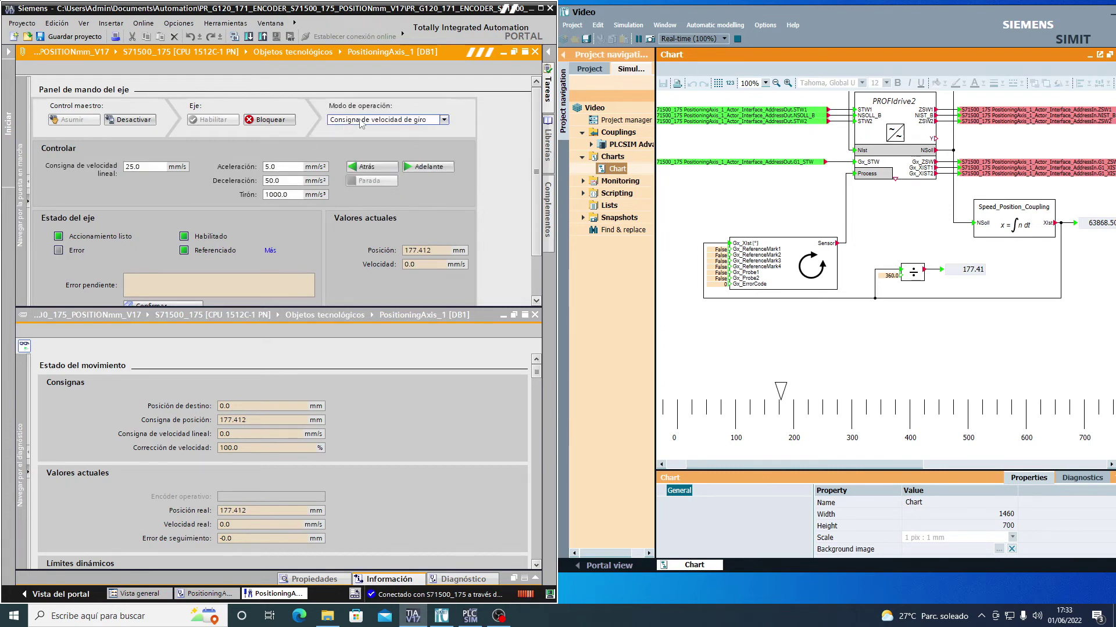
# Switch the axis to Posicionamiento relativo mode and set the travel distance to 100 mm.
pyautogui.click(361, 121)
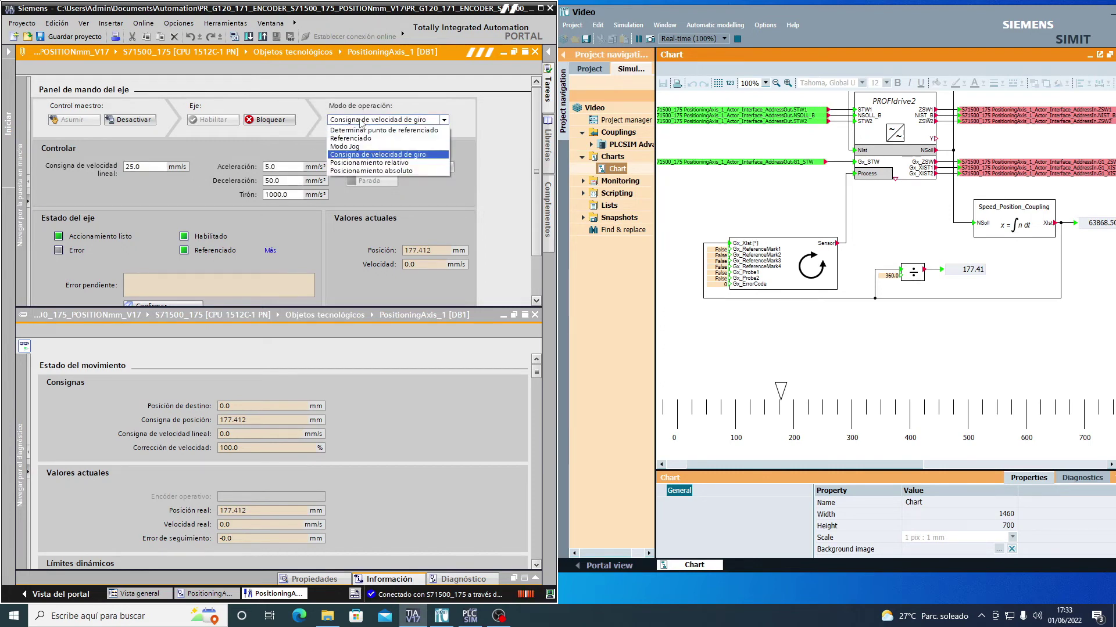
pyautogui.click(366, 163)
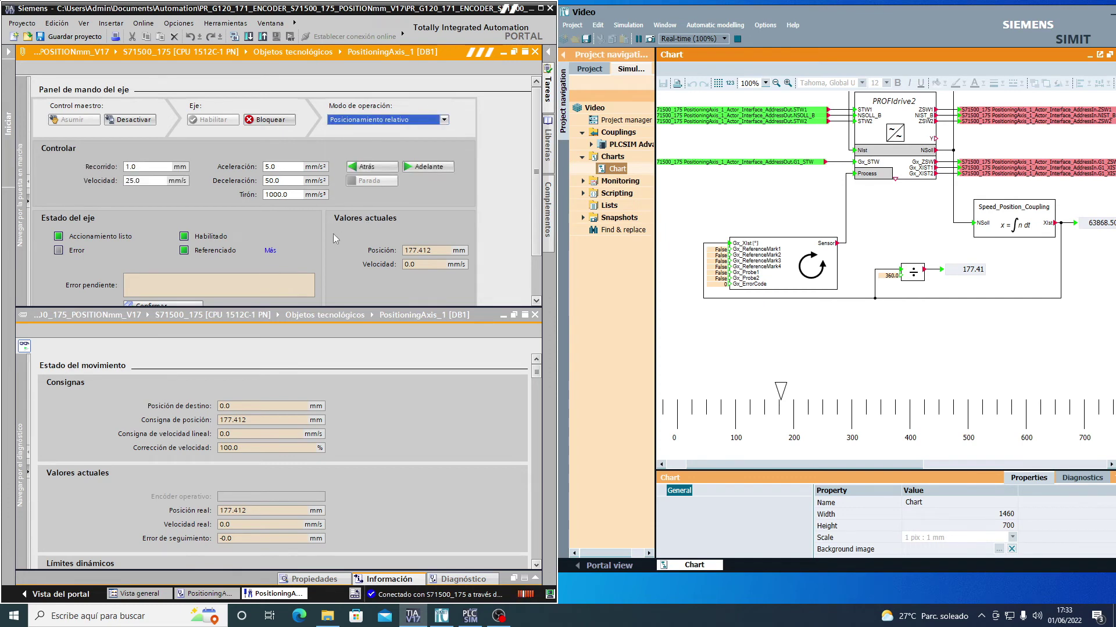
pyautogui.click(406, 250)
pyautogui.click(133, 167)
pyautogui.write('100')
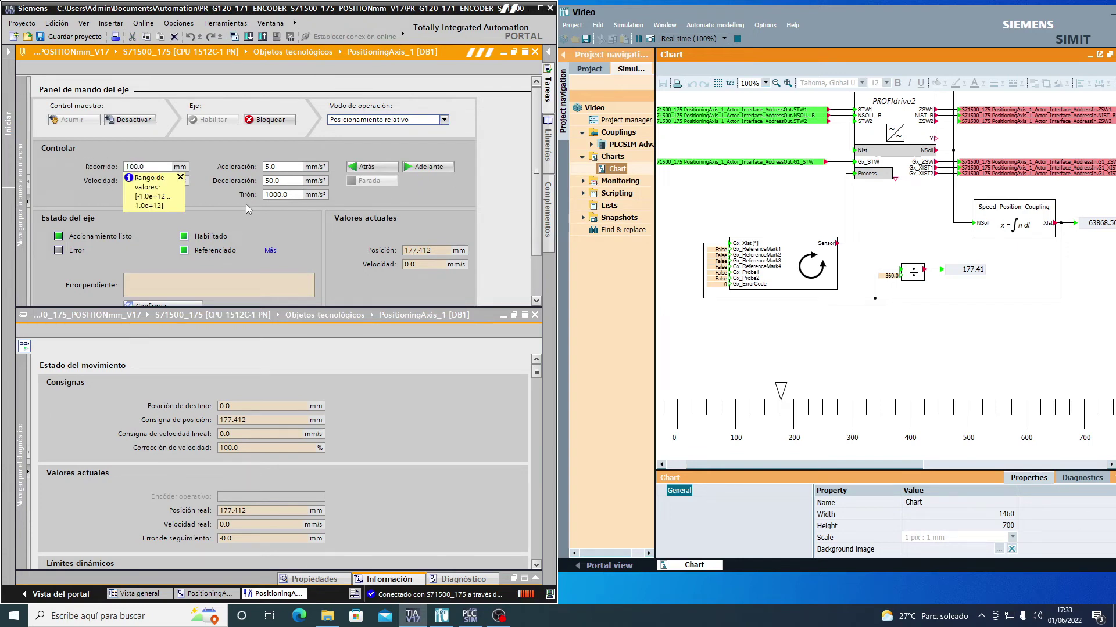
# Set acceleration and deceleration to 25.0 mm/s² and run the relative move forward and back.
pyautogui.click(284, 166)
pyautogui.write('25.0')
pyautogui.click(319, 178)
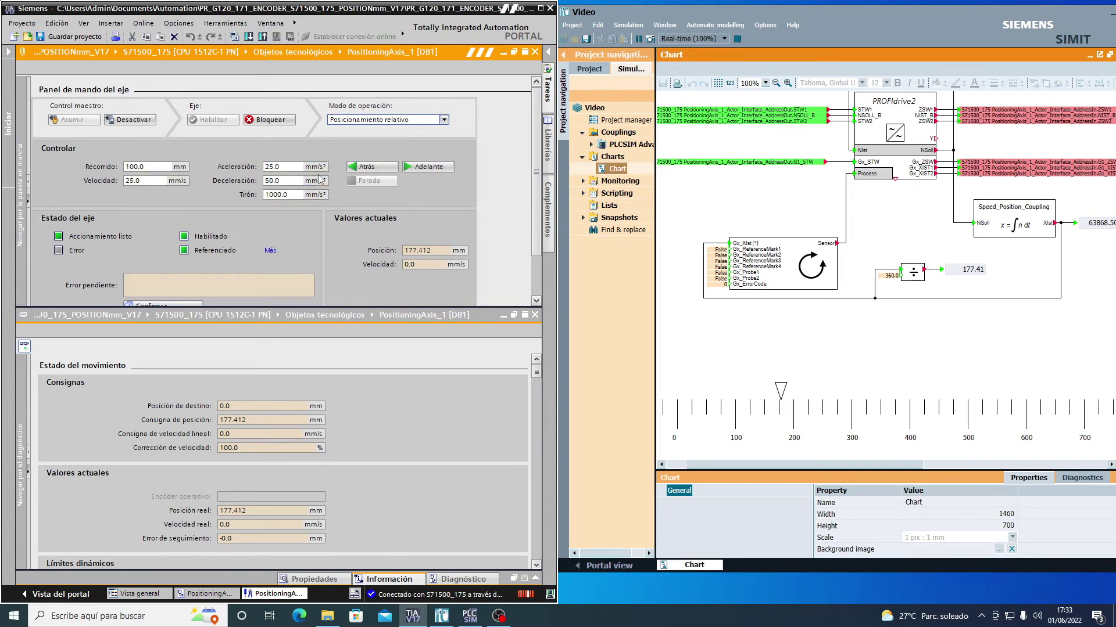
pyautogui.click(295, 179)
pyautogui.write('25')
pyautogui.click(434, 168)
pyautogui.click(367, 168)
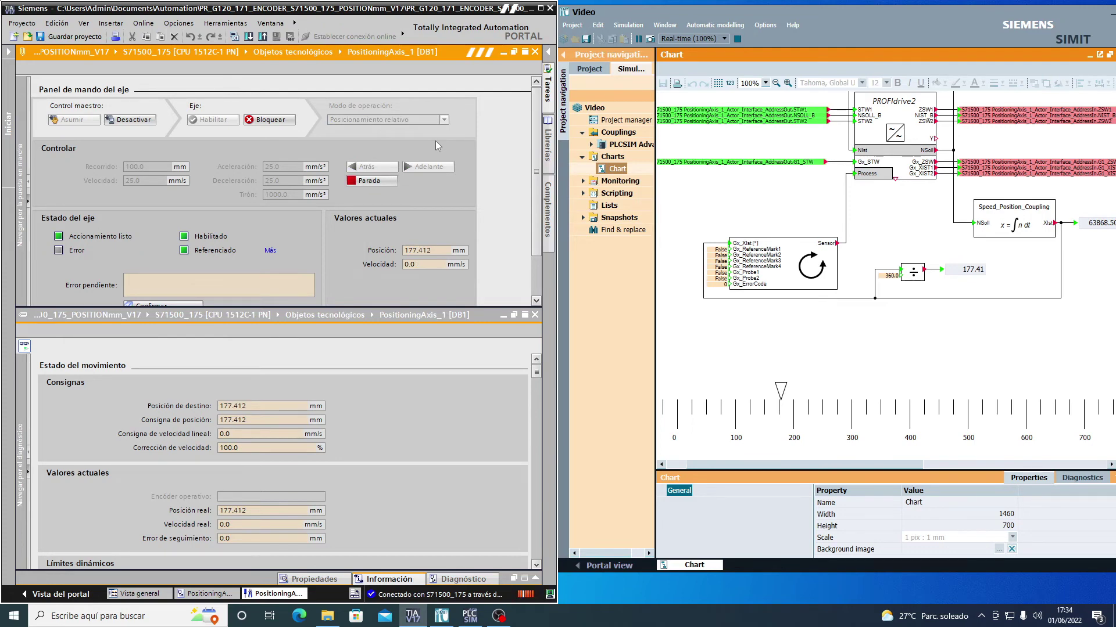
# Switch the axis to Posicionamiento absoluto mode and move it to position 100 mm.
pyautogui.click(433, 120)
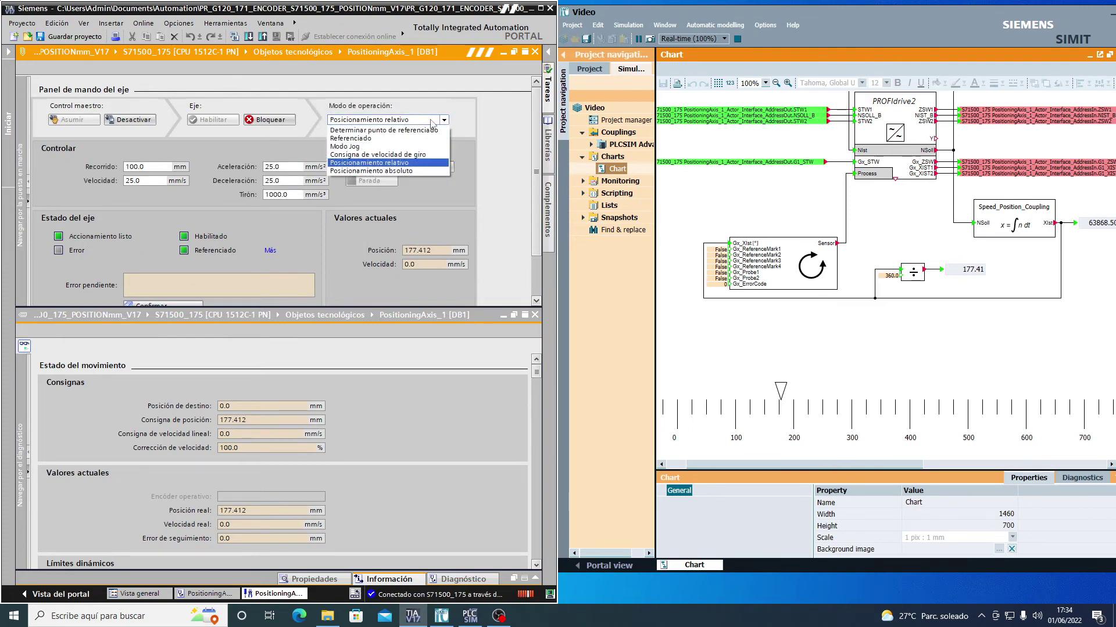
pyautogui.click(406, 170)
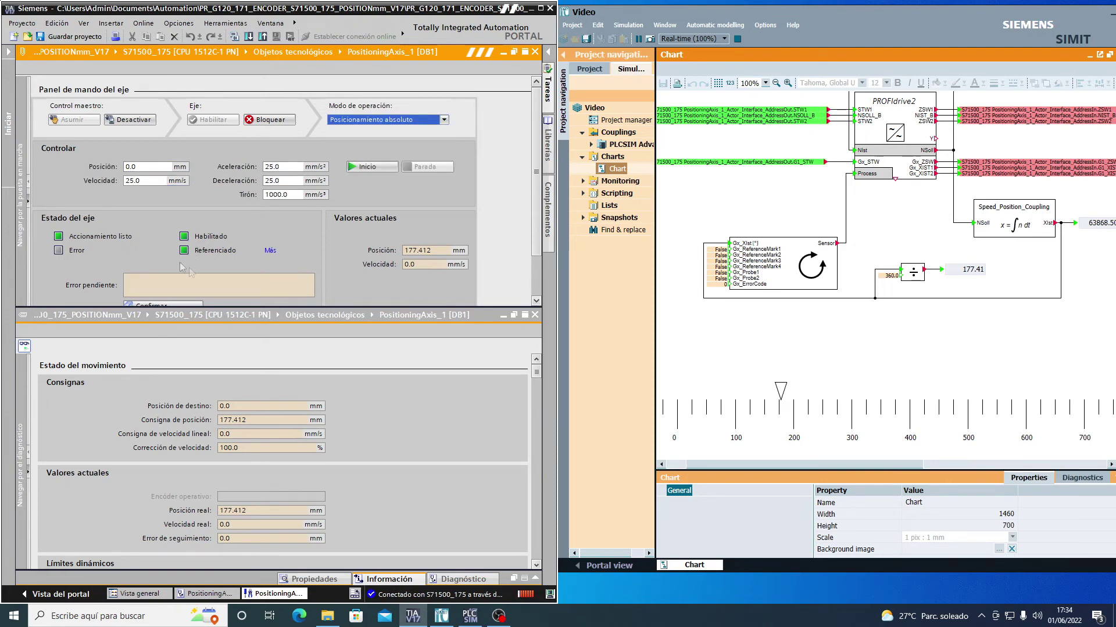
pyautogui.click(146, 166)
pyautogui.write('10')
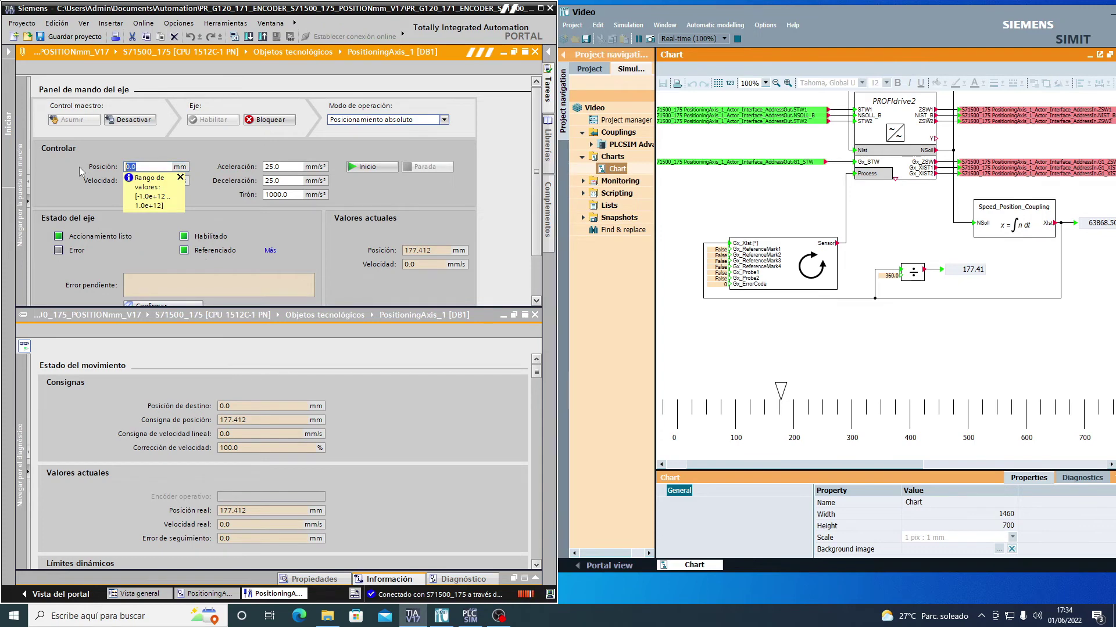
pyautogui.write('0')
pyautogui.press('Return')
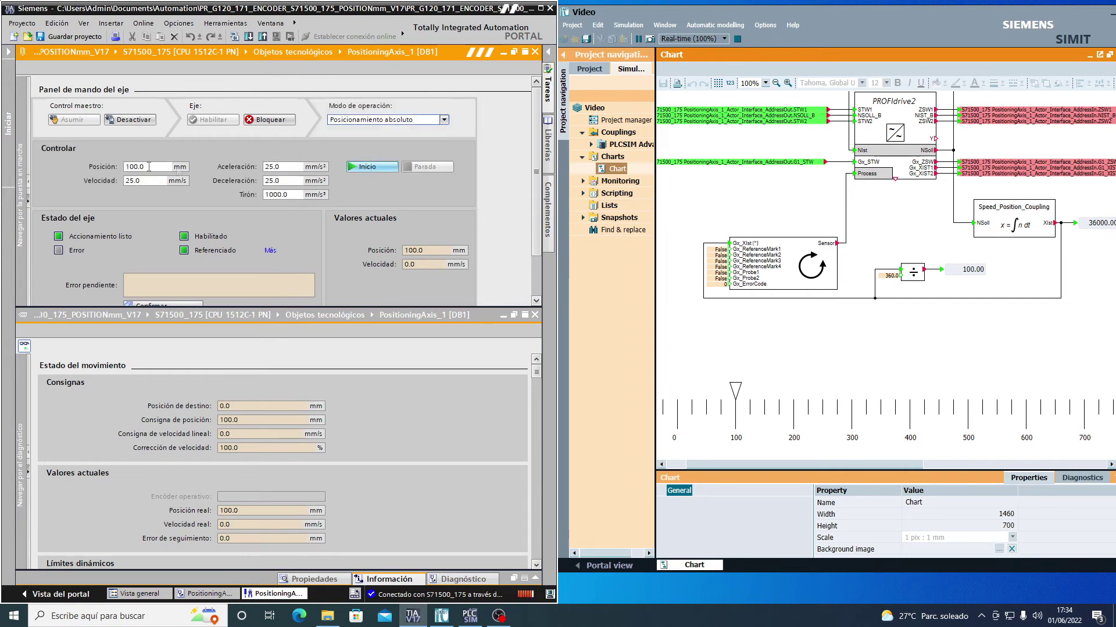
# Set the absolute target position to 0 mm, start the move and end the positioning order.
pyautogui.click(129, 167)
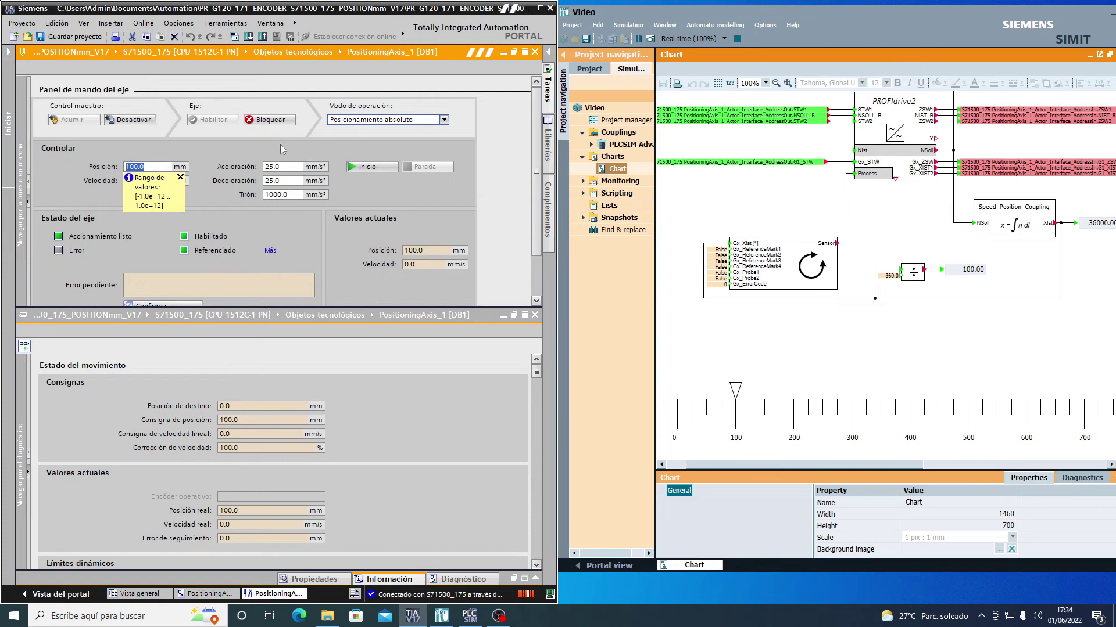
pyautogui.write('0')
pyautogui.click(372, 167)
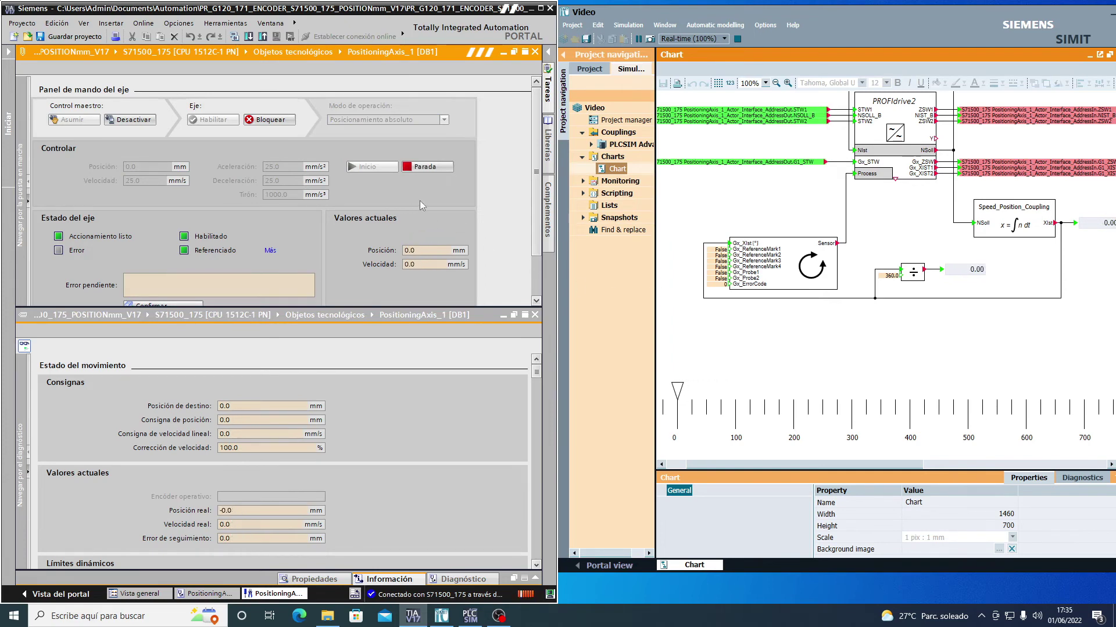
pyautogui.click(431, 169)
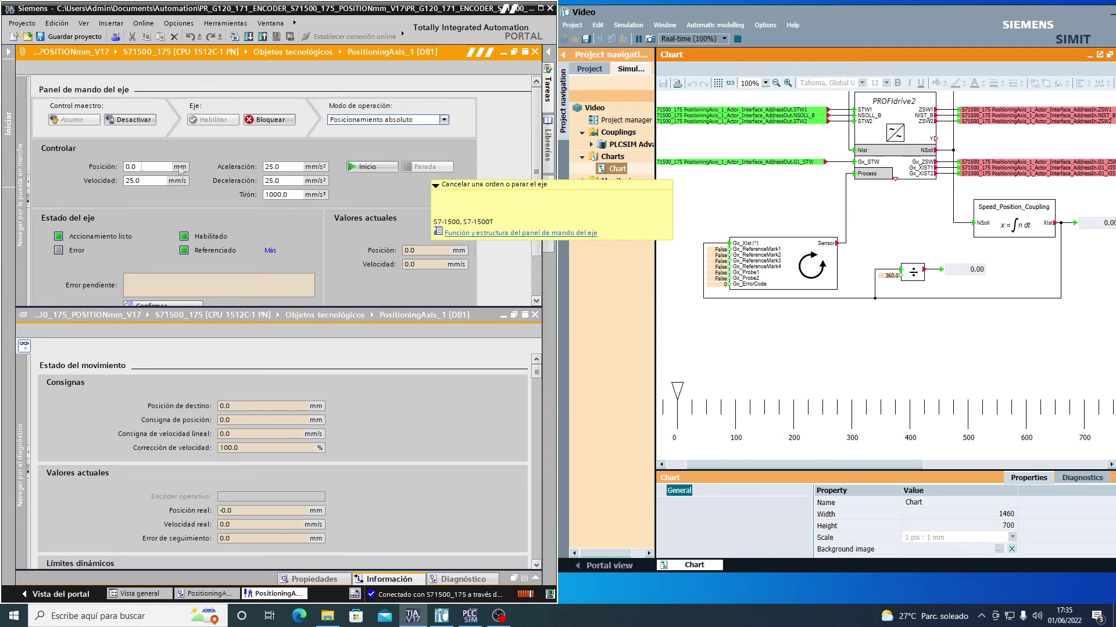
# Set the absolute target position to 100 mm and start the axis move.
pyautogui.click(145, 167)
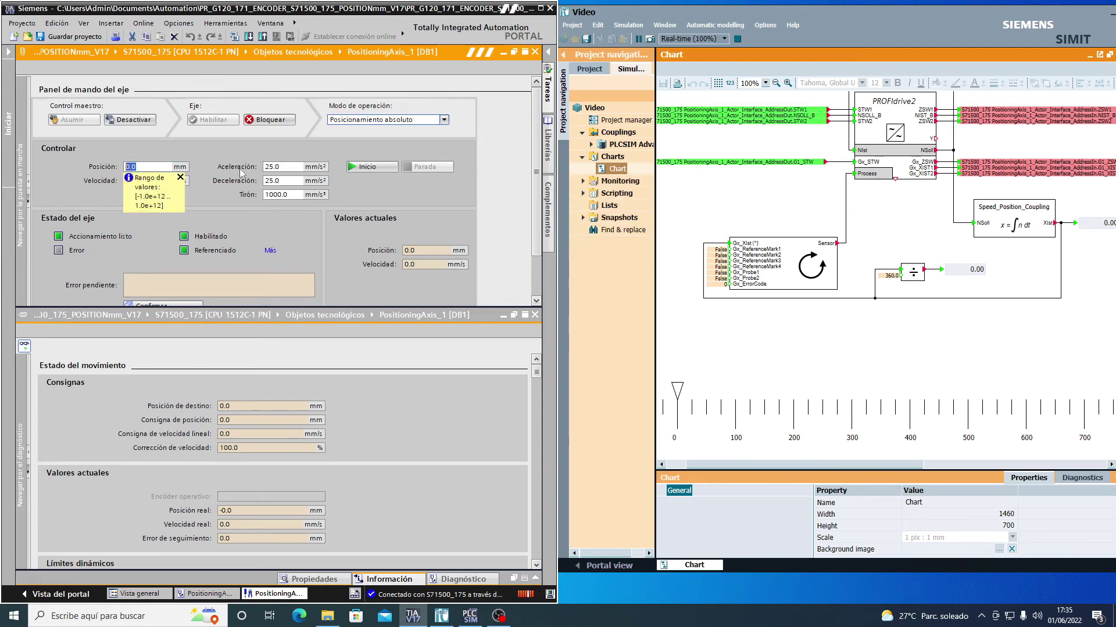
pyautogui.write('100')
pyautogui.click(368, 168)
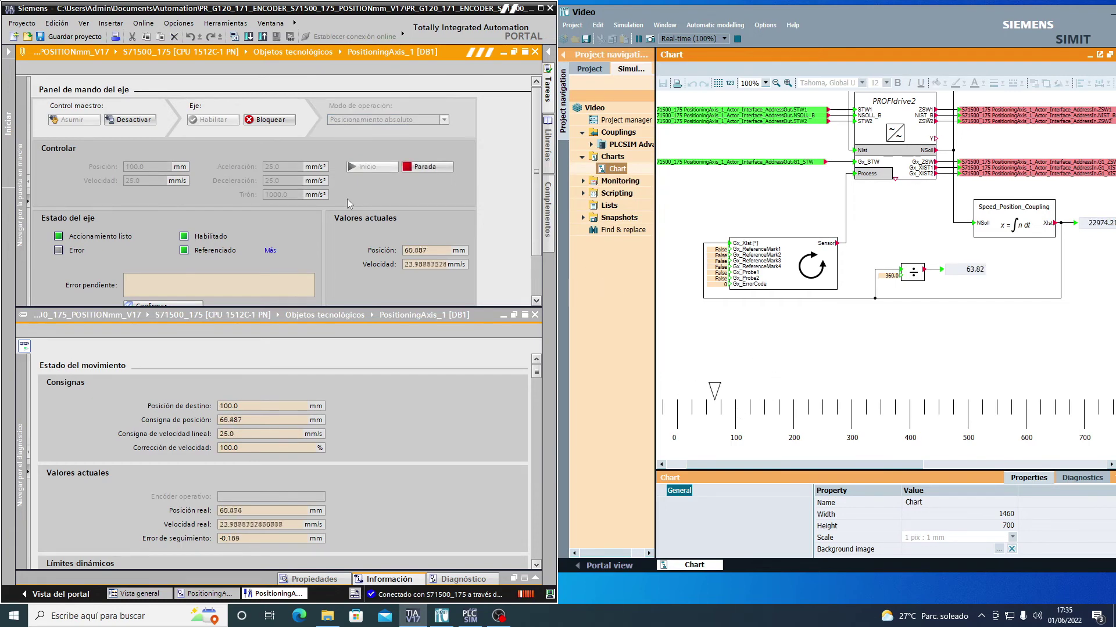
# Switch to SIMIT, maximize its window and return from the simulation view to the editable project chart.
pyautogui.click(758, 342)
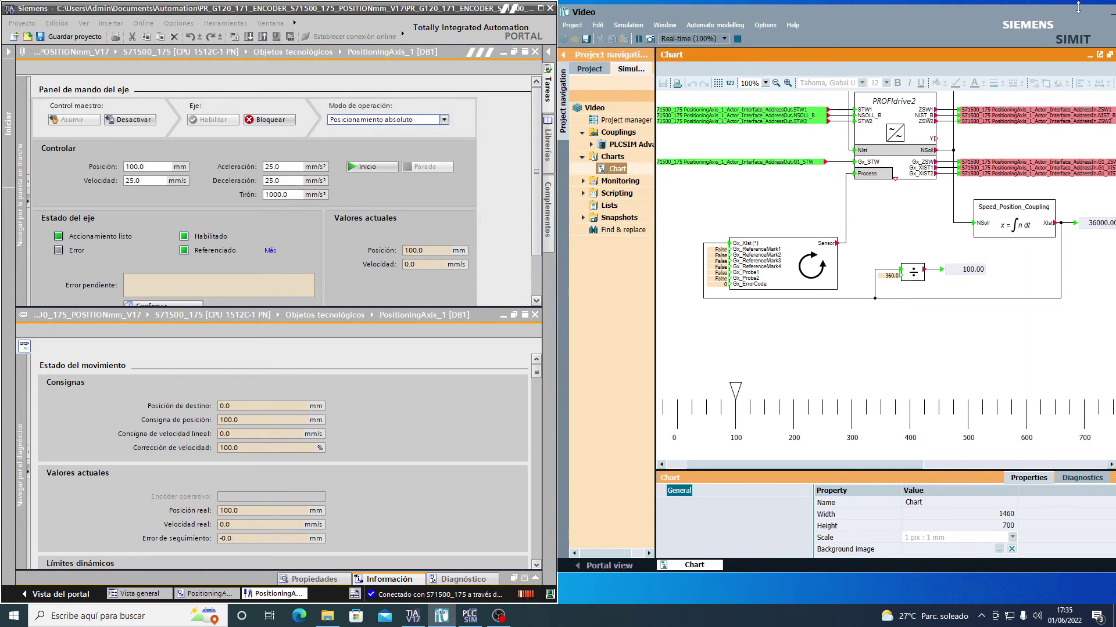
pyautogui.moveTo(1054, 13); pyautogui.dragTo(1012, 13)
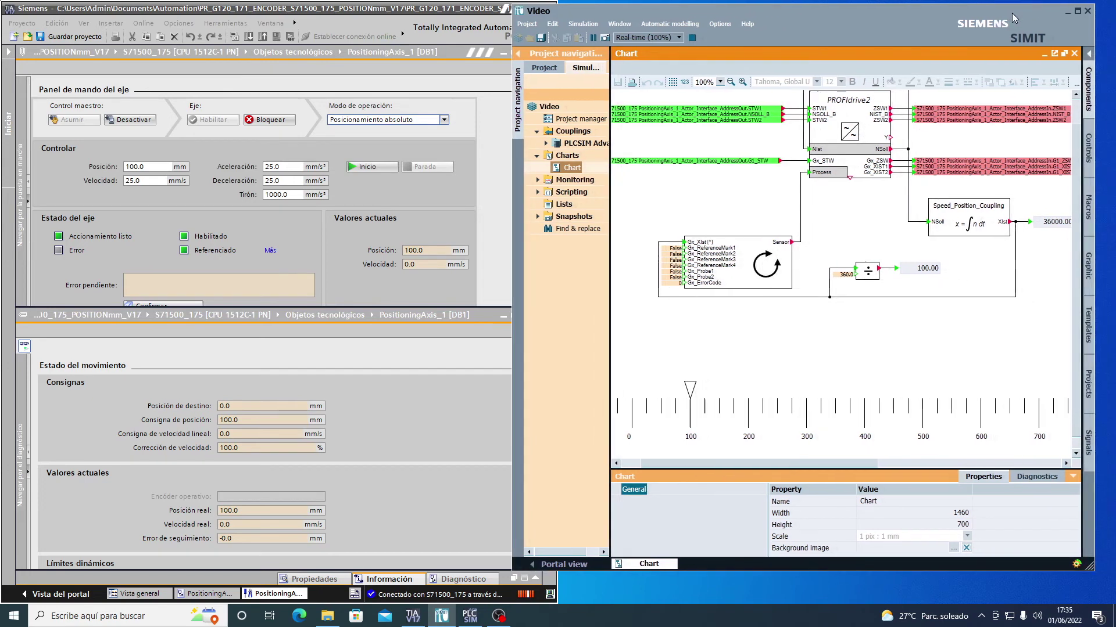
pyautogui.click(1078, 11)
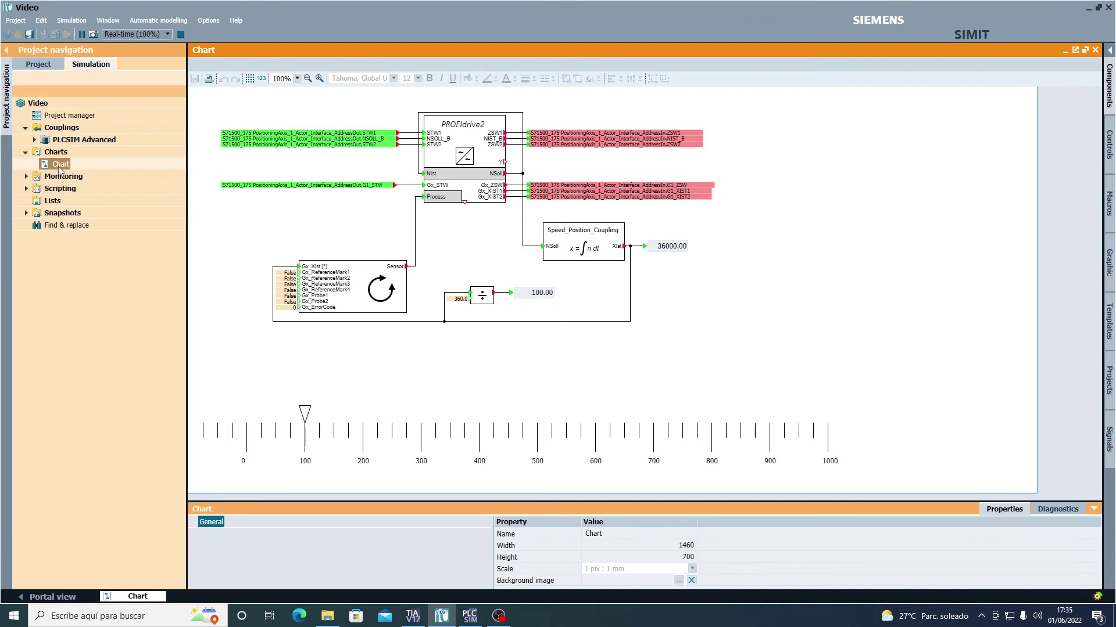
pyautogui.click(41, 65)
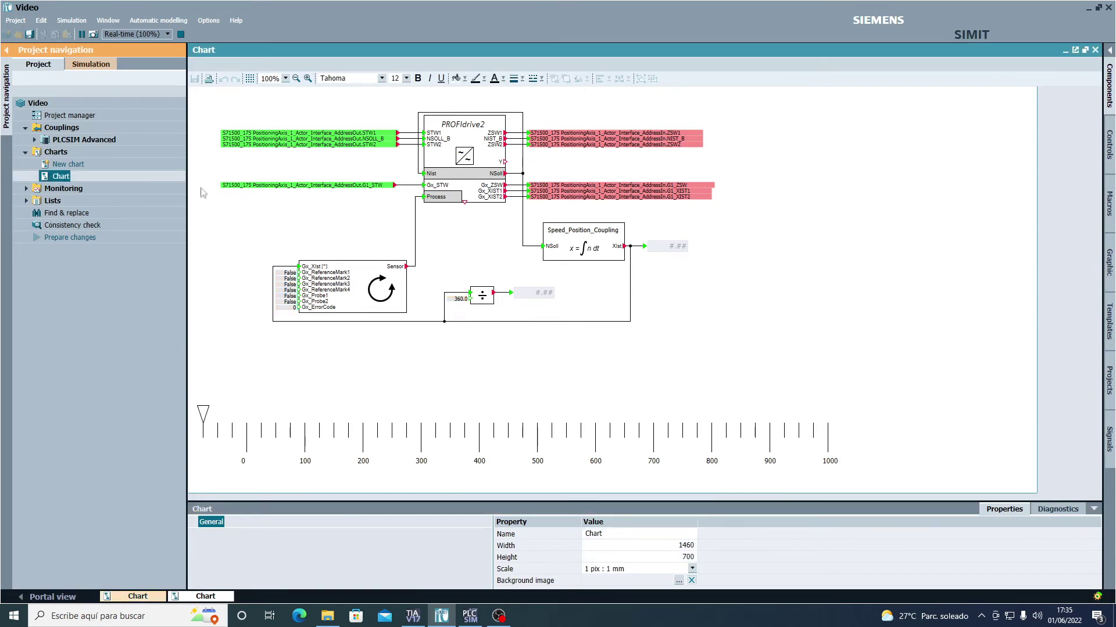
# Add a Compare block from the standard AnalogExtended components below the divider and wire the divider's output to its upper input.
pyautogui.click(1109, 152)
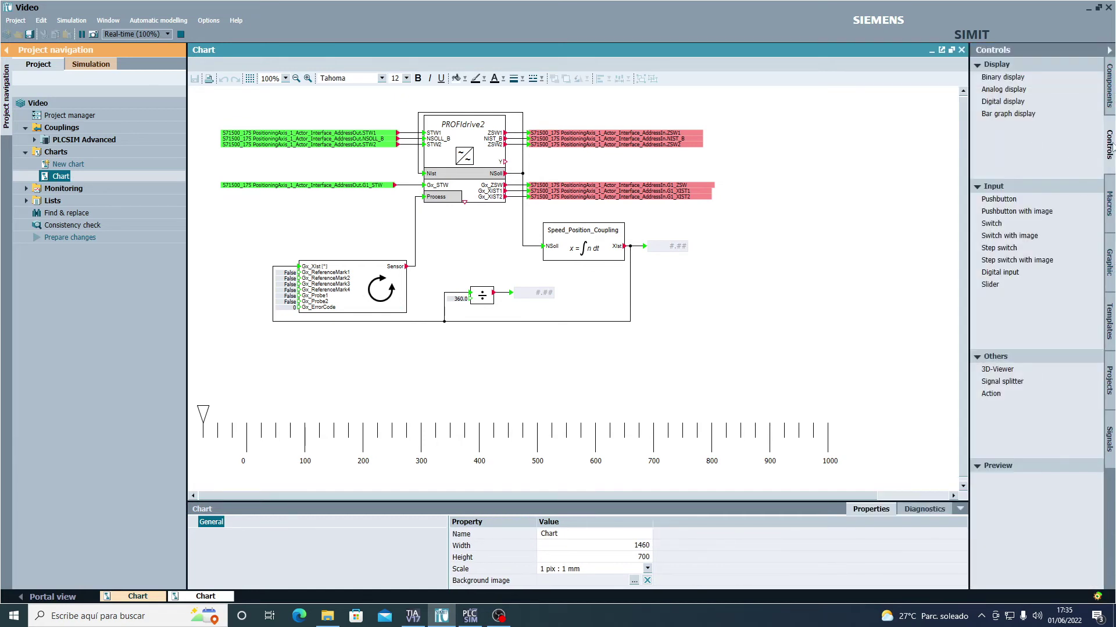
pyautogui.click(1110, 86)
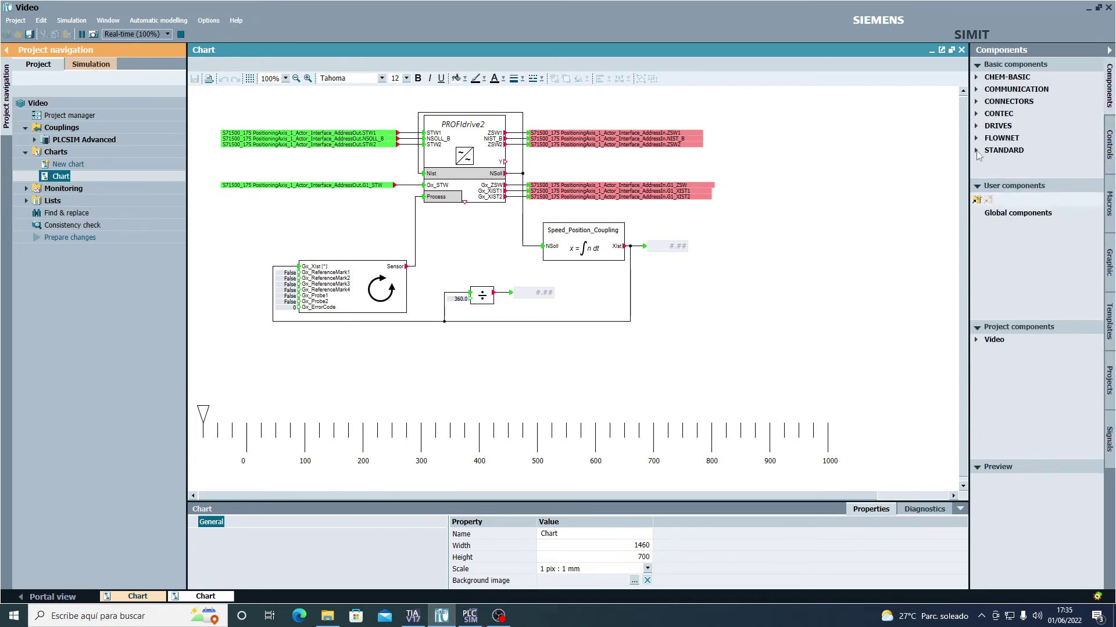
pyautogui.click(977, 151)
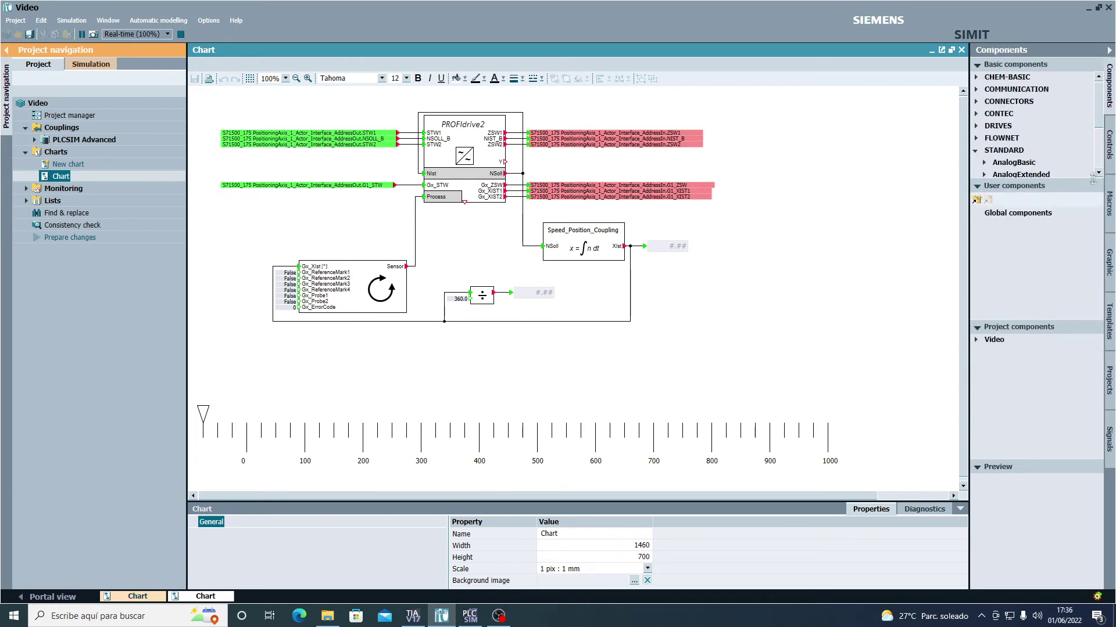
pyautogui.moveTo(1065, 180); pyautogui.dragTo(1067, 334)
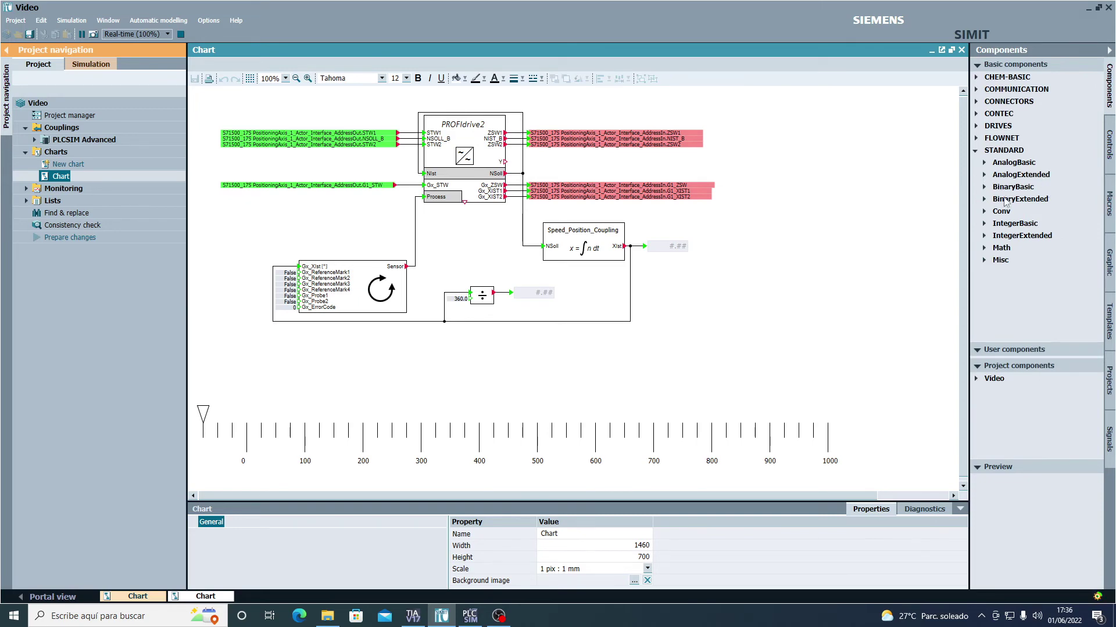
pyautogui.click(983, 175)
pyautogui.click(983, 163)
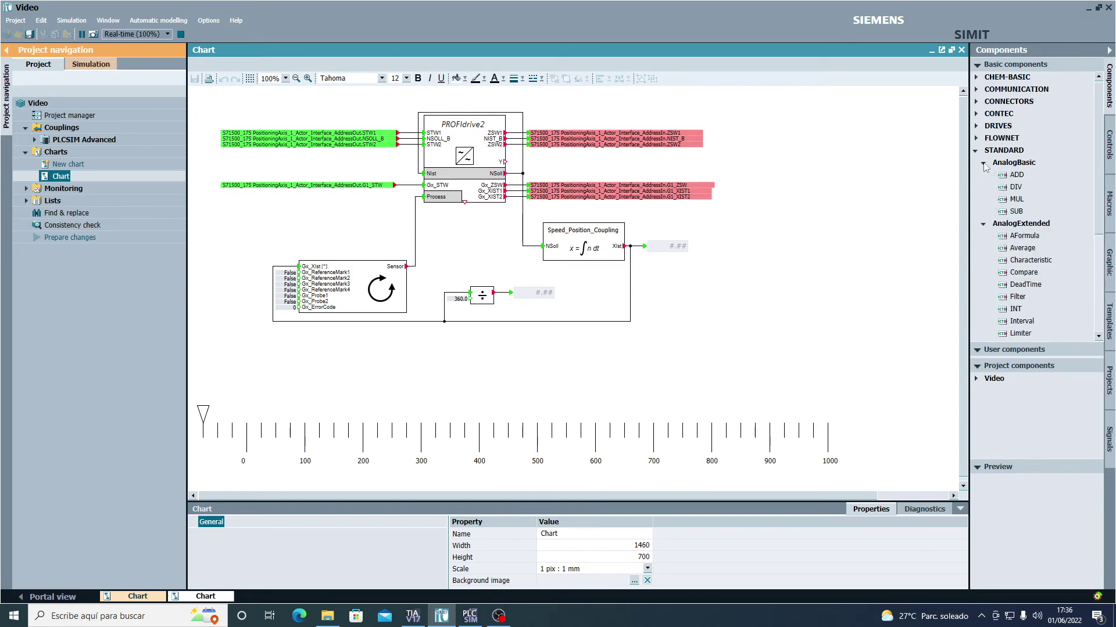
pyautogui.click(1023, 273)
pyautogui.moveTo(1024, 275); pyautogui.dragTo(524, 342)
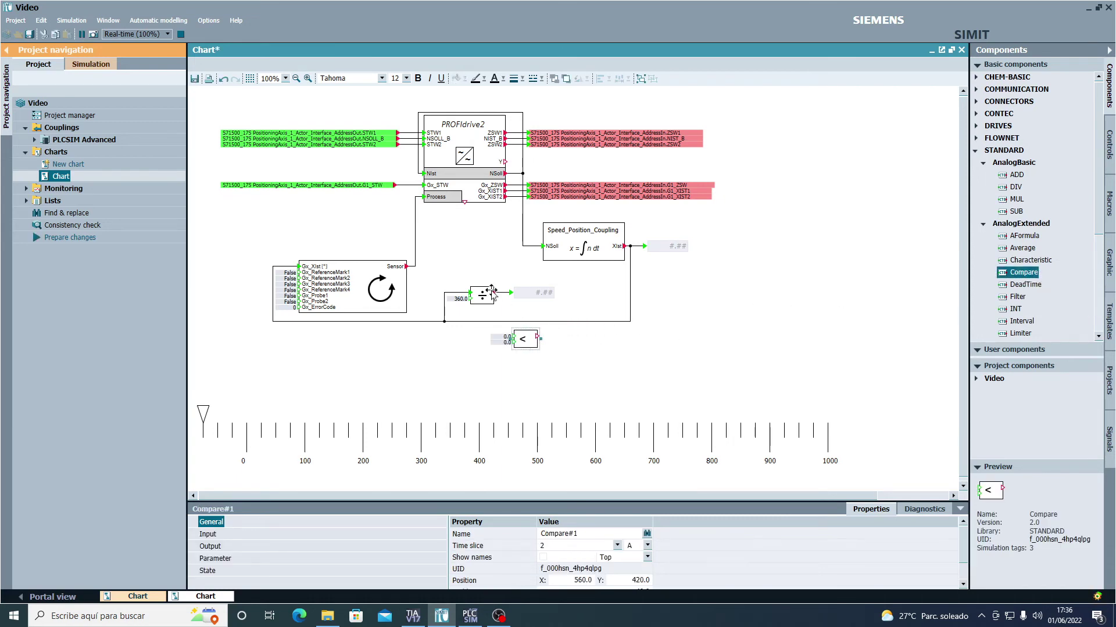
pyautogui.moveTo(494, 293); pyautogui.dragTo(512, 337)
# Add a second Compare block below the first, feed it the divider's output, and set its comparison to > with a lower input of -0.5.
pyautogui.moveTo(1022, 276); pyautogui.dragTo(515, 347)
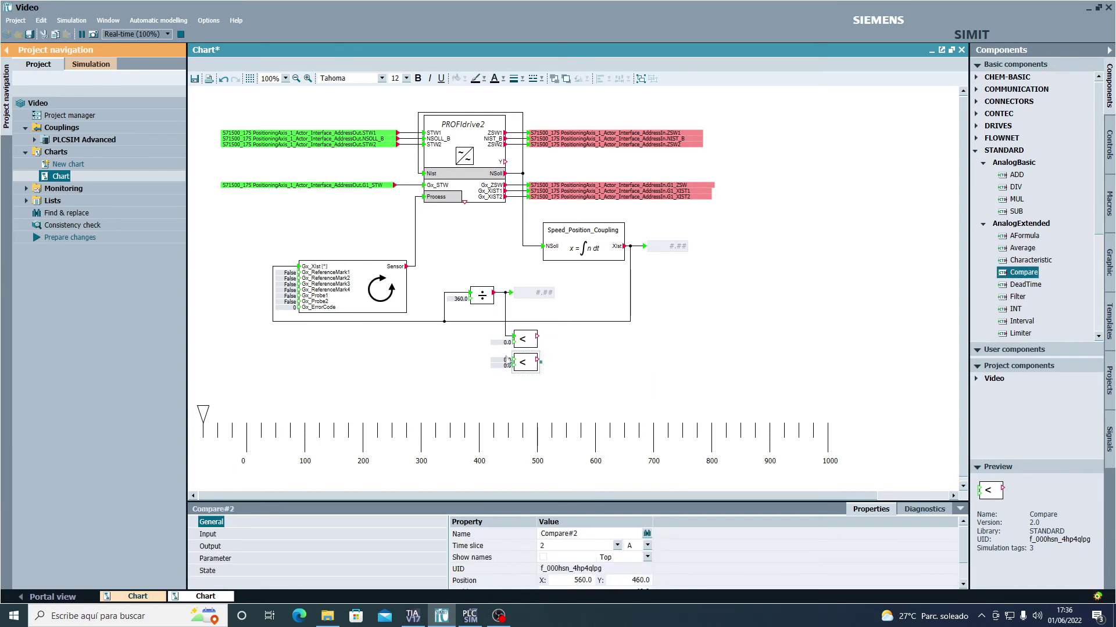
pyautogui.moveTo(513, 361); pyautogui.dragTo(493, 292)
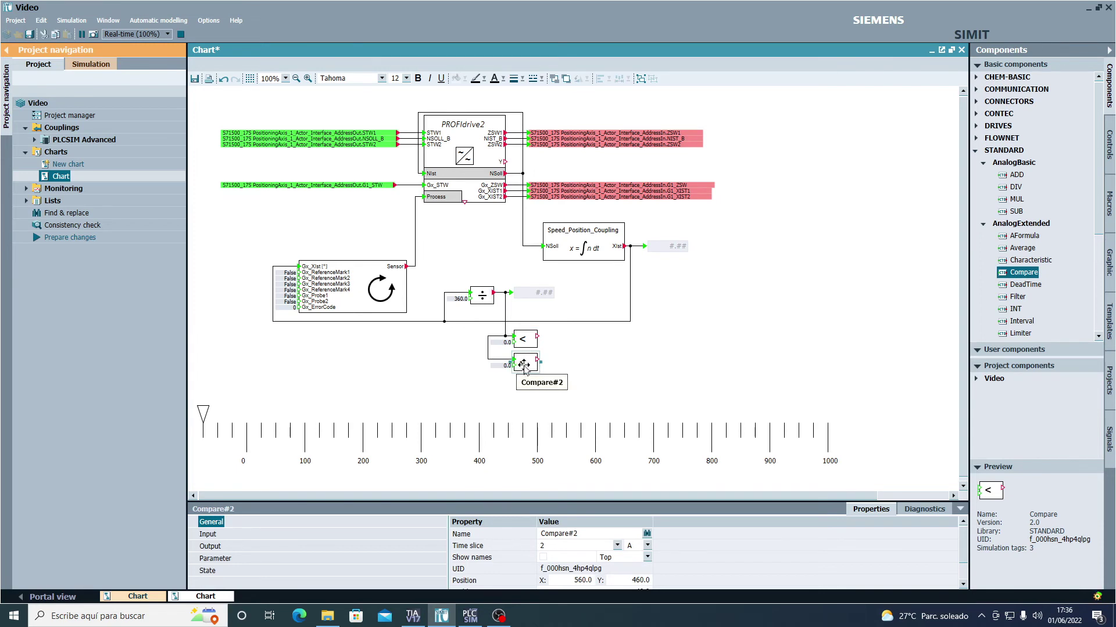
pyautogui.click(215, 558)
pyautogui.click(593, 533)
pyautogui.click(549, 565)
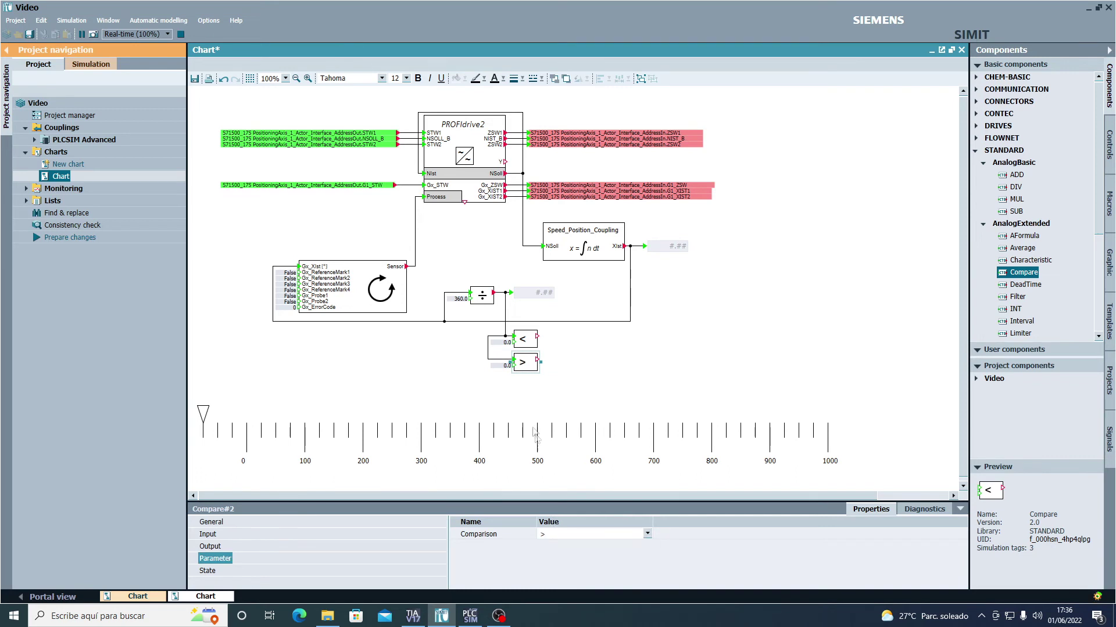
pyautogui.click(504, 367)
pyautogui.click(596, 357)
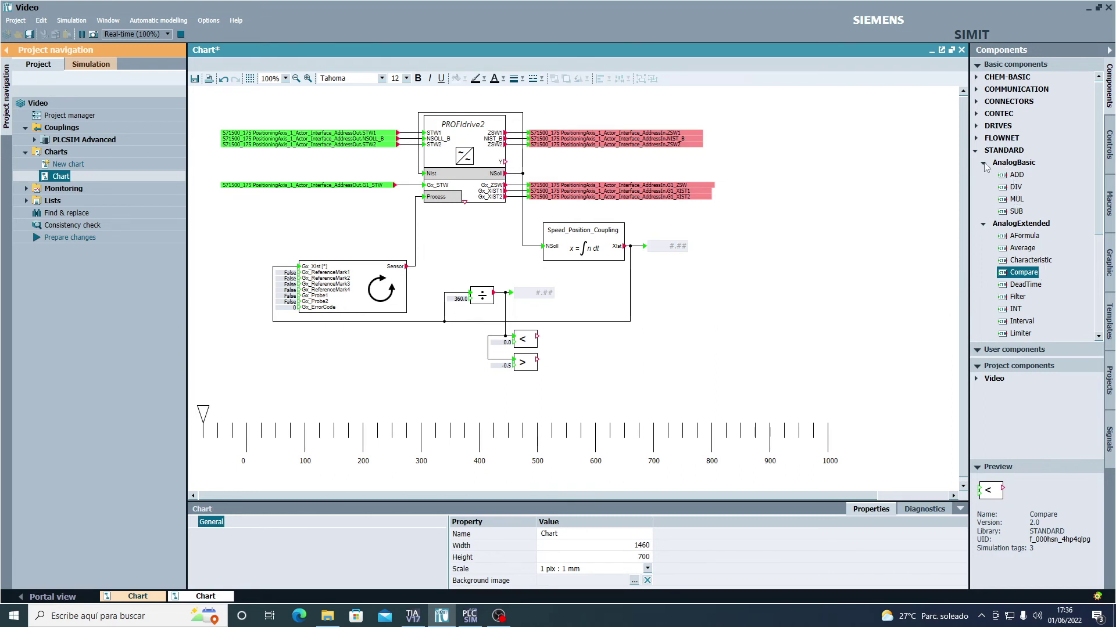
# Add a BinaryBasic AND block beside the two Compare blocks and connect both comparison outputs to its inputs.
pyautogui.scroll(-5, 1013, 244)
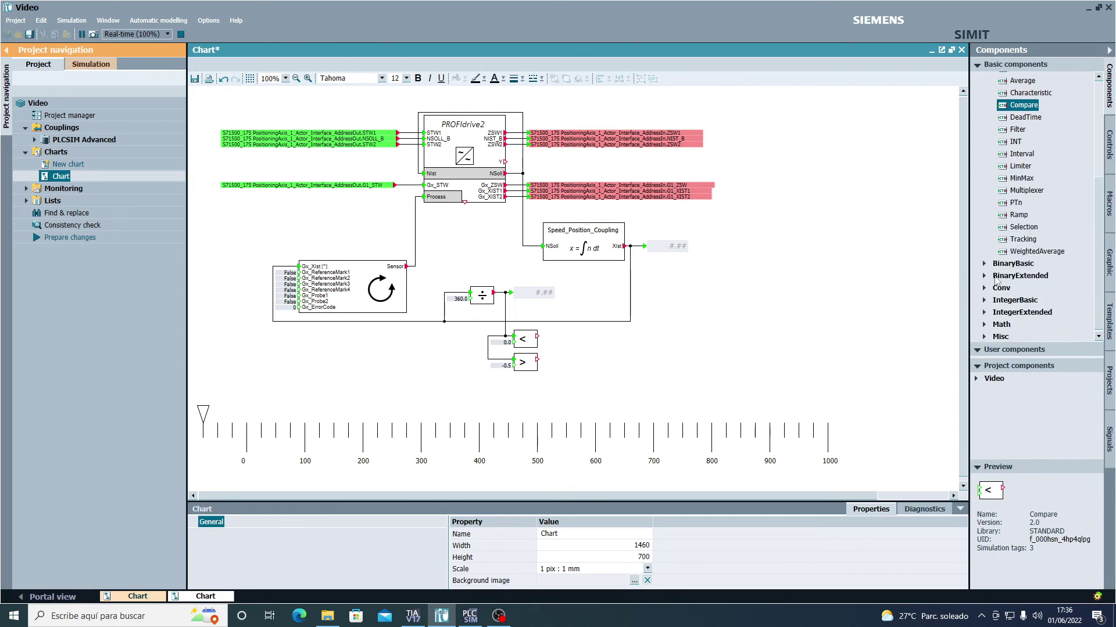
pyautogui.click(984, 264)
pyautogui.moveTo(1012, 279); pyautogui.dragTo(555, 354)
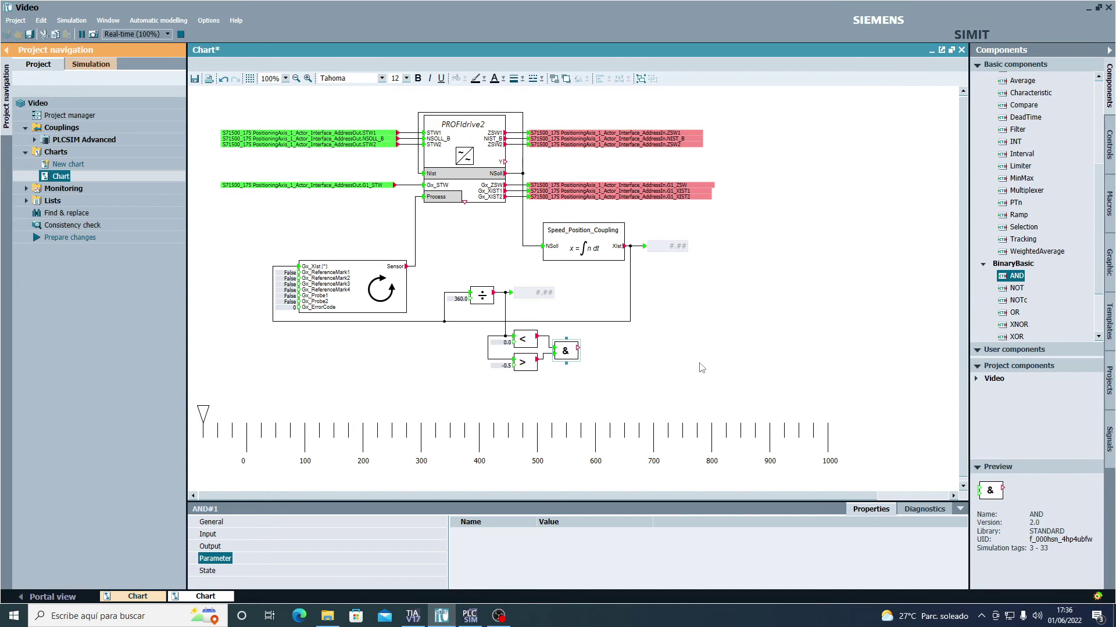
pyautogui.click(732, 340)
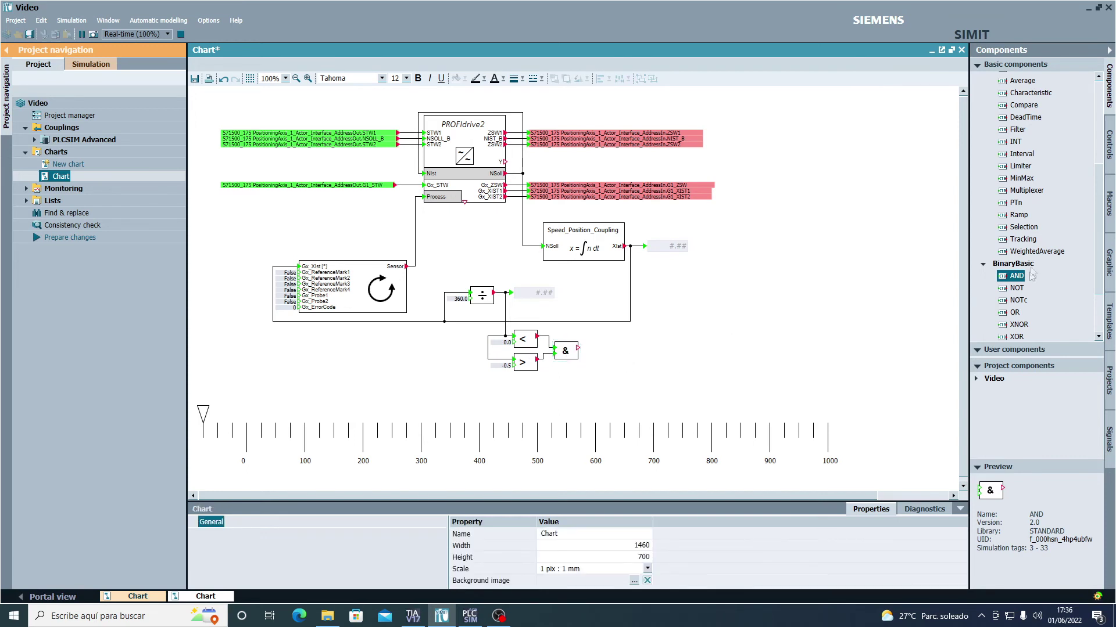
# Filter the signals by source S7, place the sensor_referencia input signal on the chart and connect the AND output to it.
pyautogui.click(1109, 440)
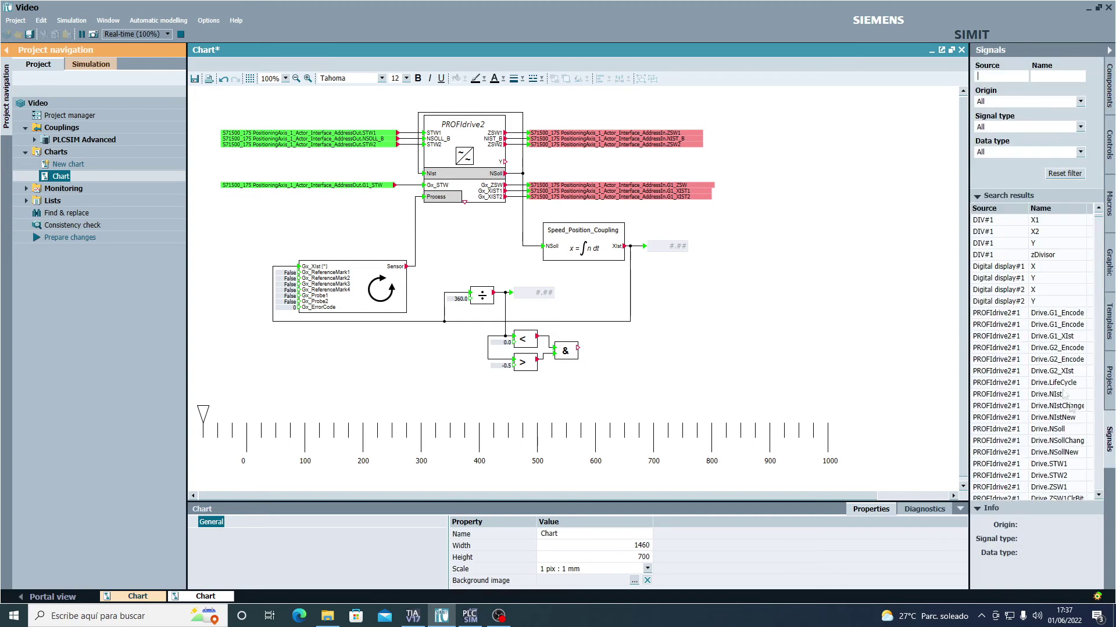
pyautogui.click(979, 76)
pyautogui.write('S7')
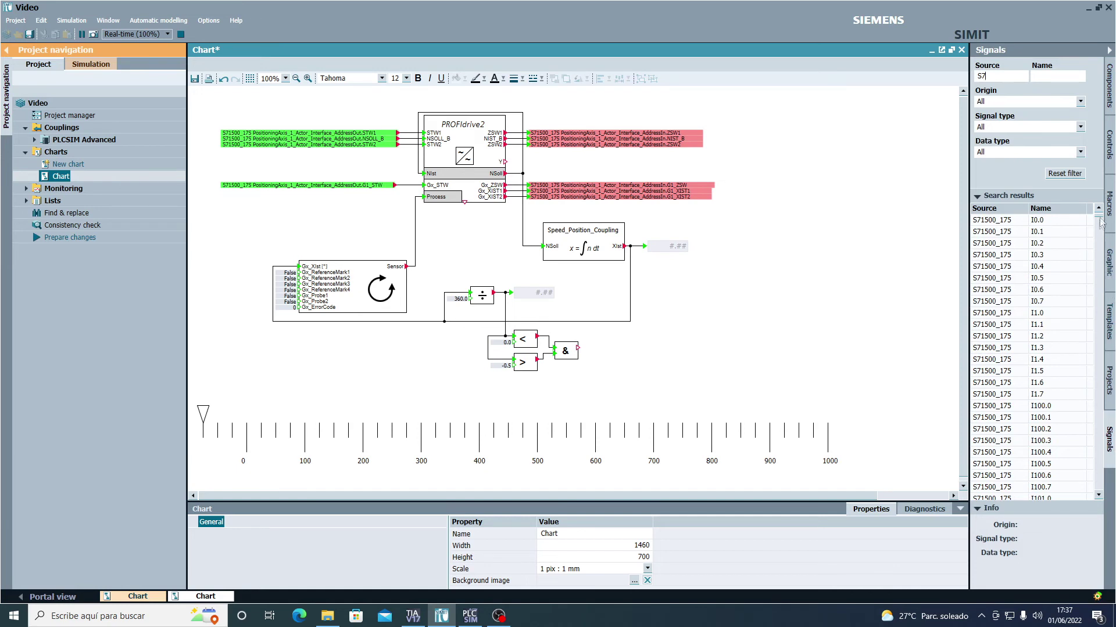
pyautogui.moveTo(1100, 218); pyautogui.dragTo(1098, 503)
pyautogui.click(1059, 491)
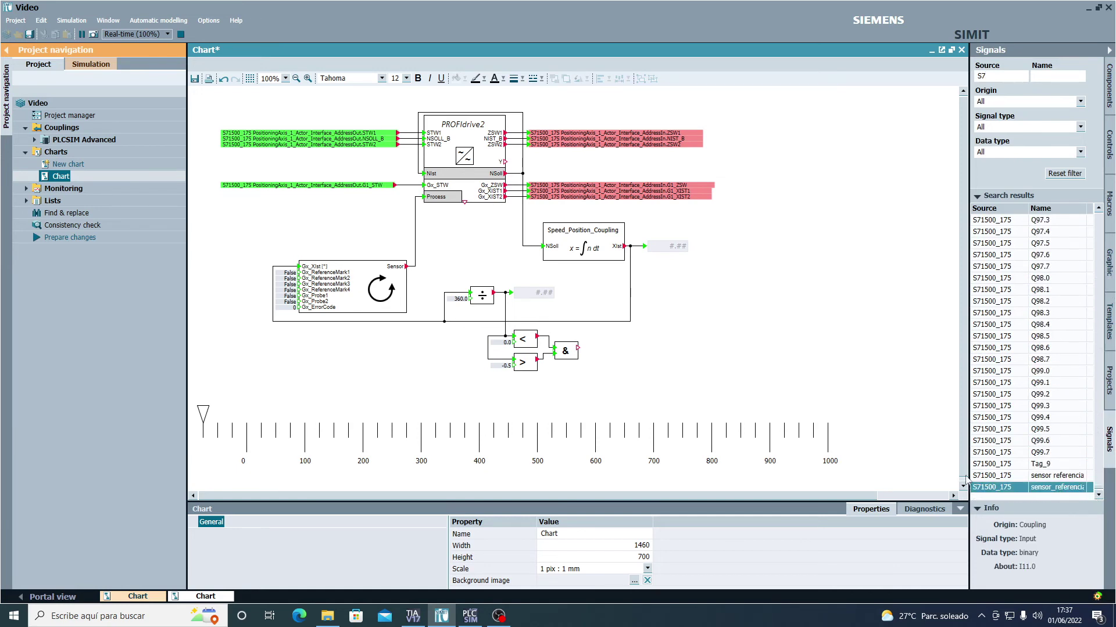
pyautogui.moveTo(1047, 492); pyautogui.dragTo(639, 352)
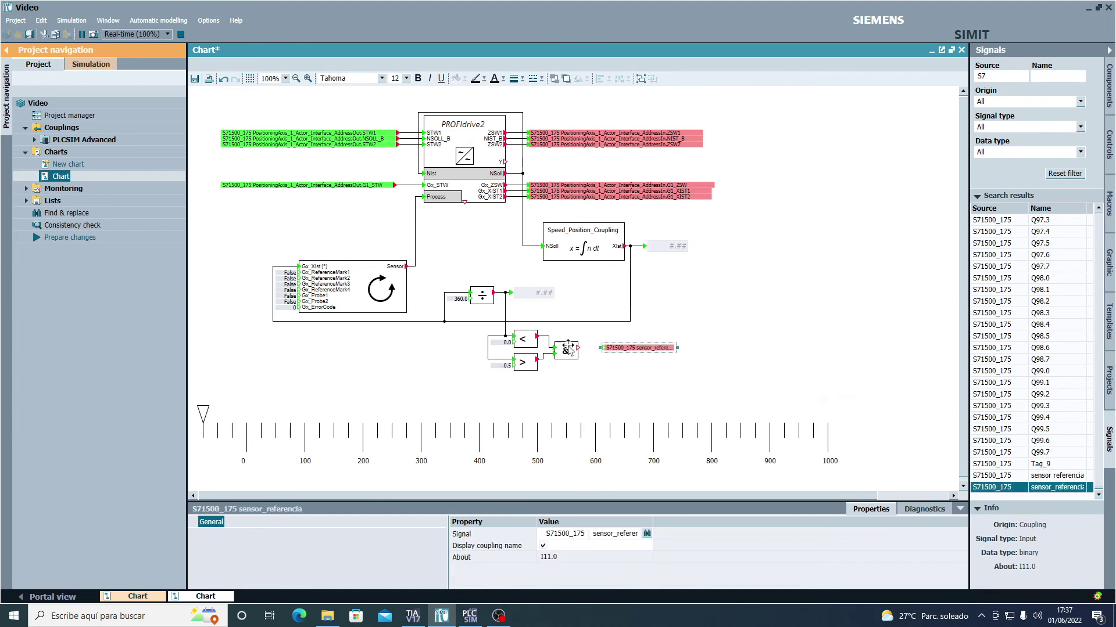
pyautogui.moveTo(577, 347); pyautogui.dragTo(599, 346)
pyautogui.click(601, 347)
pyautogui.click(752, 321)
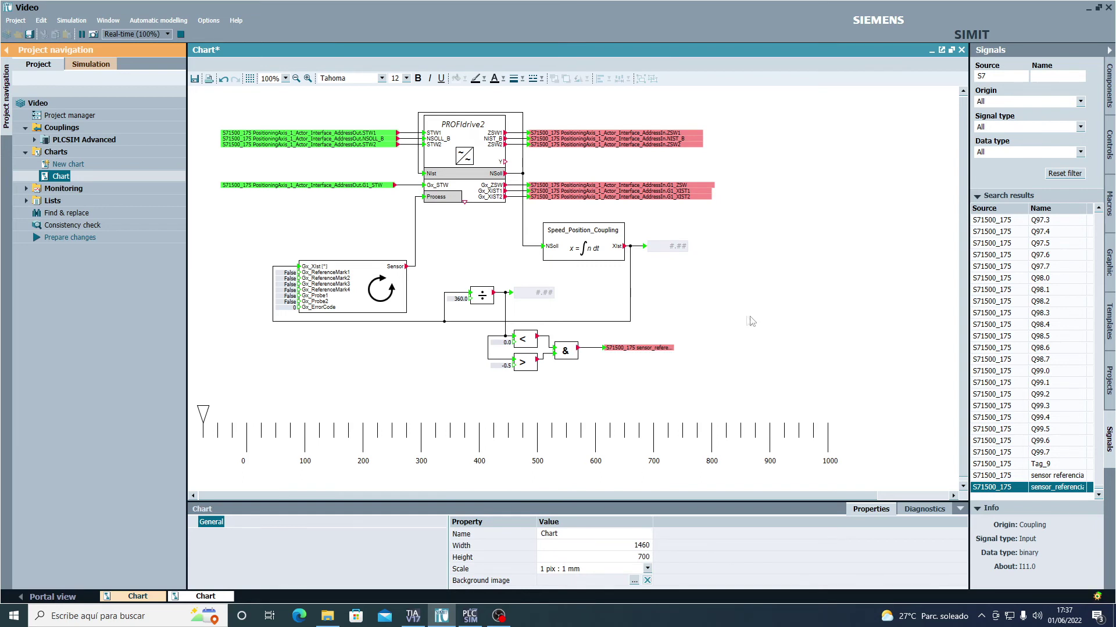
# Add a Binary display above the sensor_referencia signal and connect it to the AND block's output.
pyautogui.click(1110, 143)
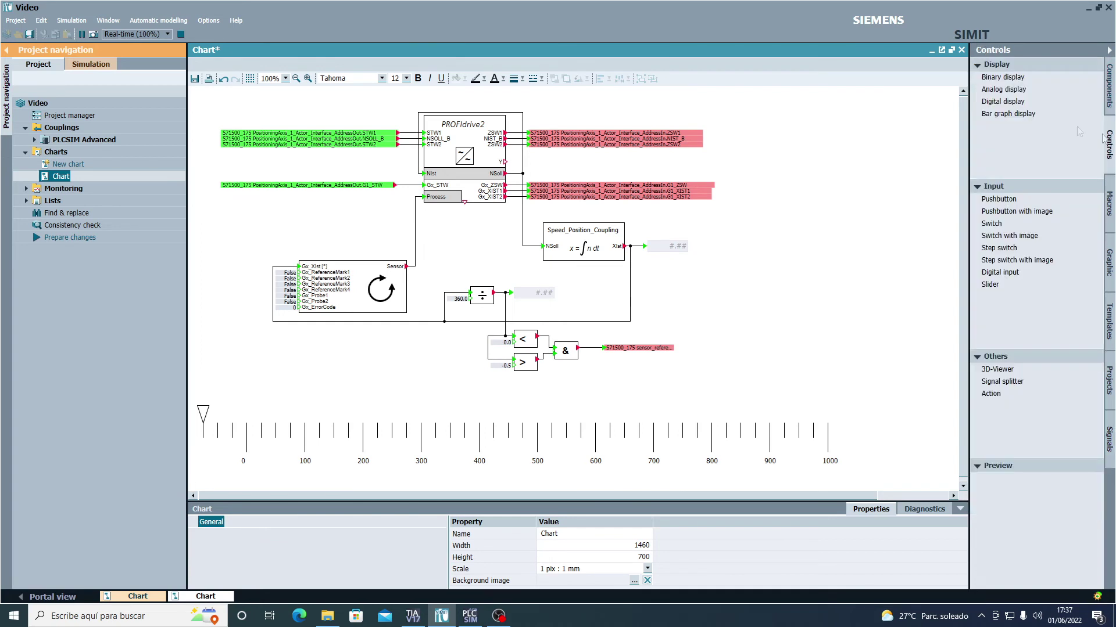
pyautogui.click(1008, 77)
pyautogui.moveTo(1008, 81); pyautogui.dragTo(603, 334)
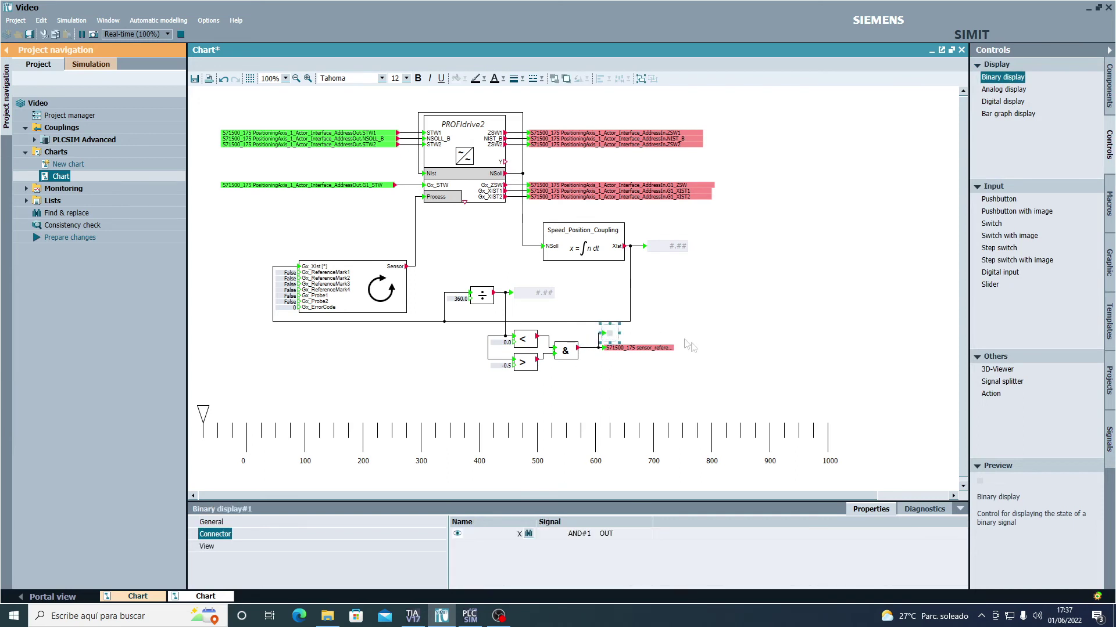
pyautogui.click(619, 339)
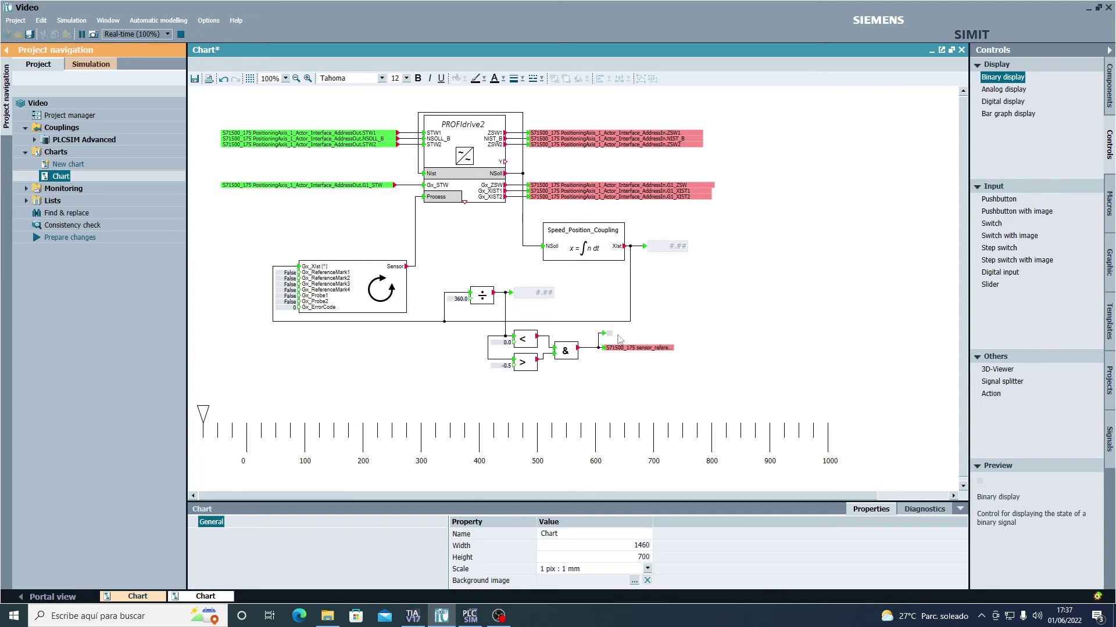
pyautogui.click(609, 335)
pyautogui.click(754, 347)
# Filter the signals to type Input and place the seven signals P_ABSOLUTO through P_VELOCIDAD as signal splitters on the chart's free area.
pyautogui.click(1110, 440)
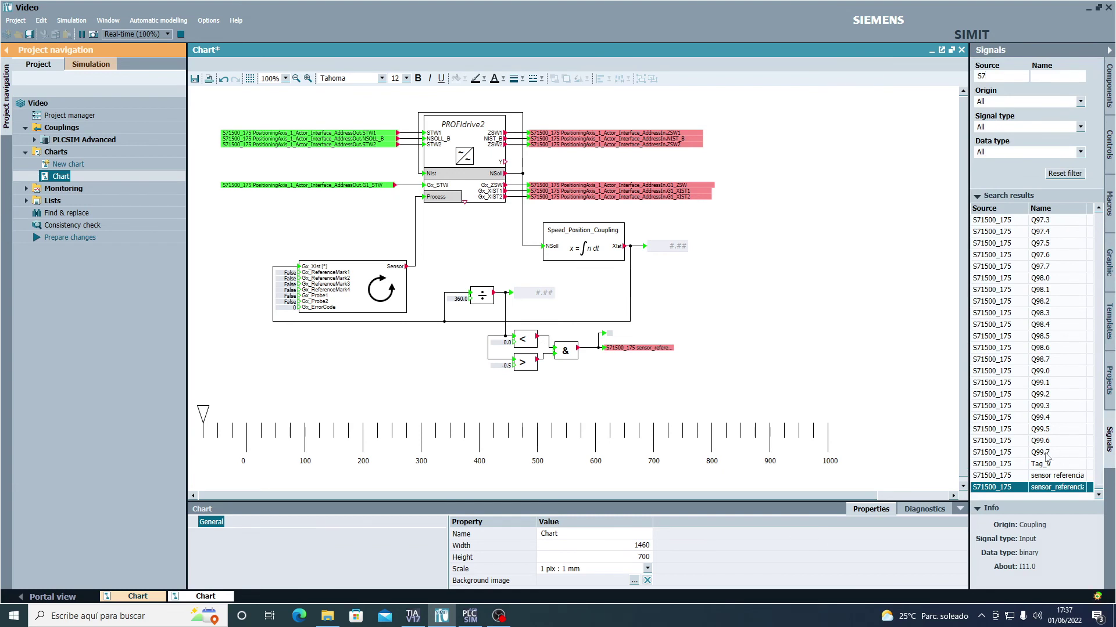
pyautogui.scroll(18, 1046, 459)
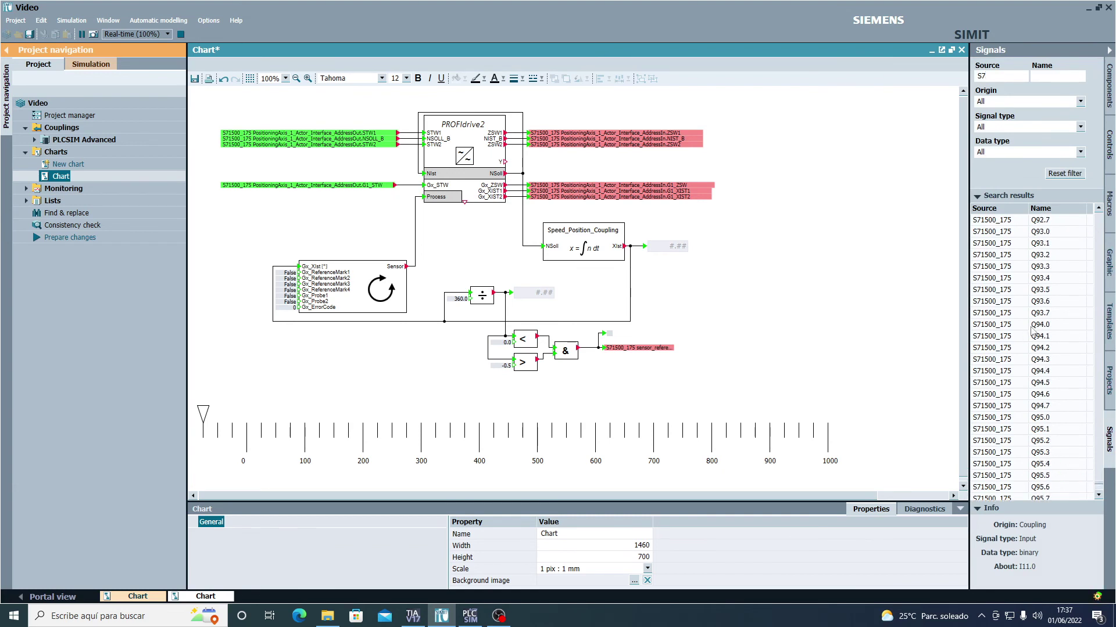
pyautogui.click(989, 133)
pyautogui.click(990, 146)
pyautogui.moveTo(1099, 223); pyautogui.dragTo(1094, 504)
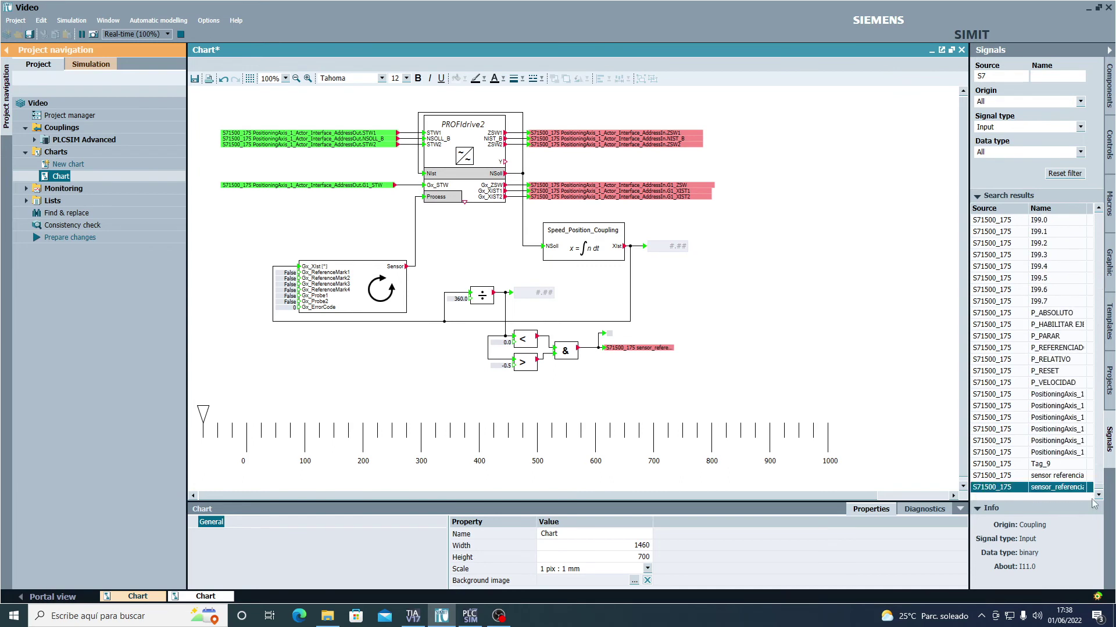
pyautogui.click(1039, 315)
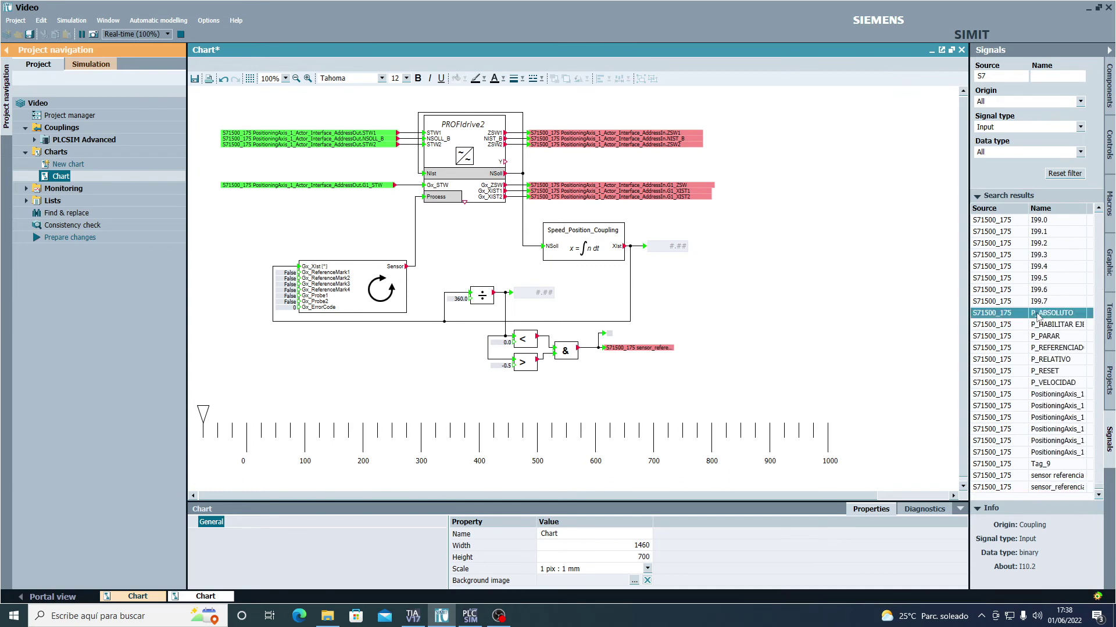
pyautogui.keyDown('shift'); pyautogui.click(1043, 385); pyautogui.keyUp('shift')
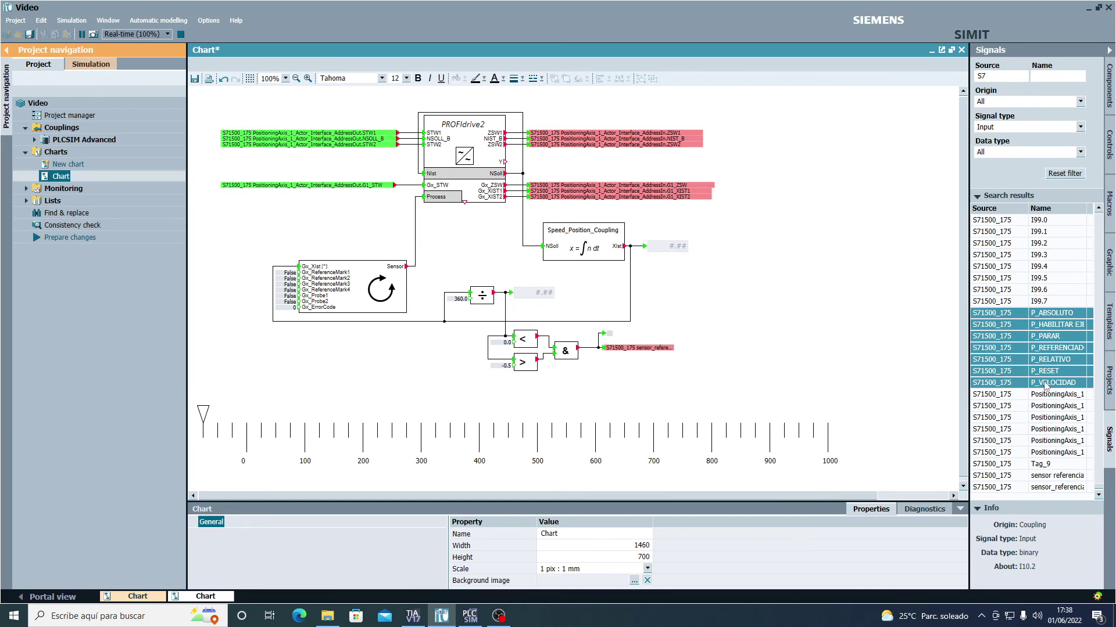
pyautogui.moveTo(1046, 385); pyautogui.dragTo(821, 261)
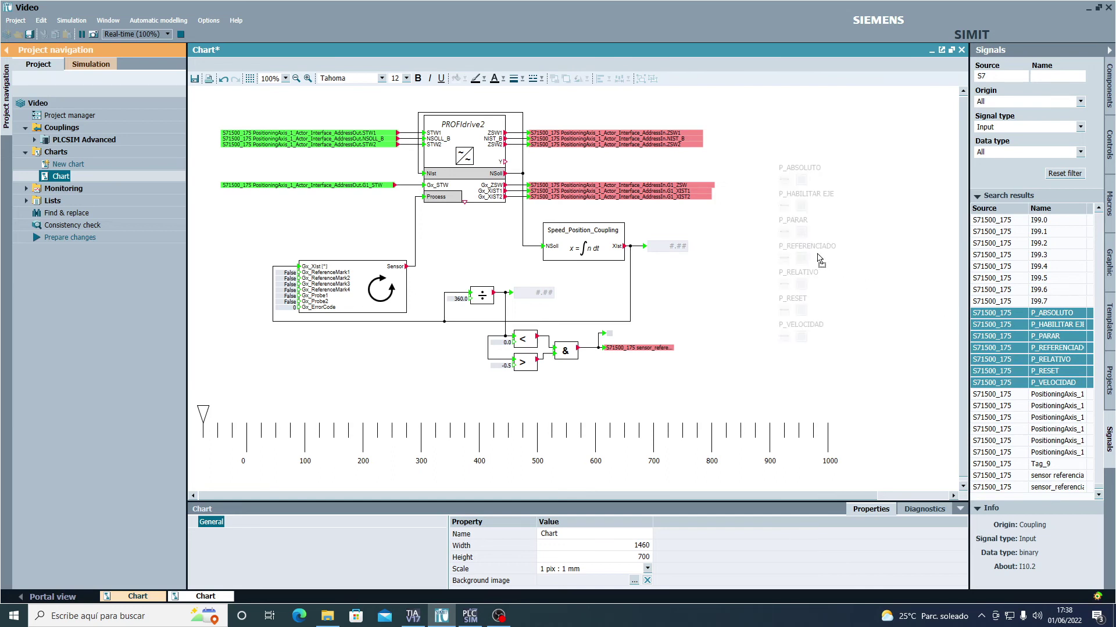
pyautogui.moveTo(818, 260); pyautogui.dragTo(816, 254)
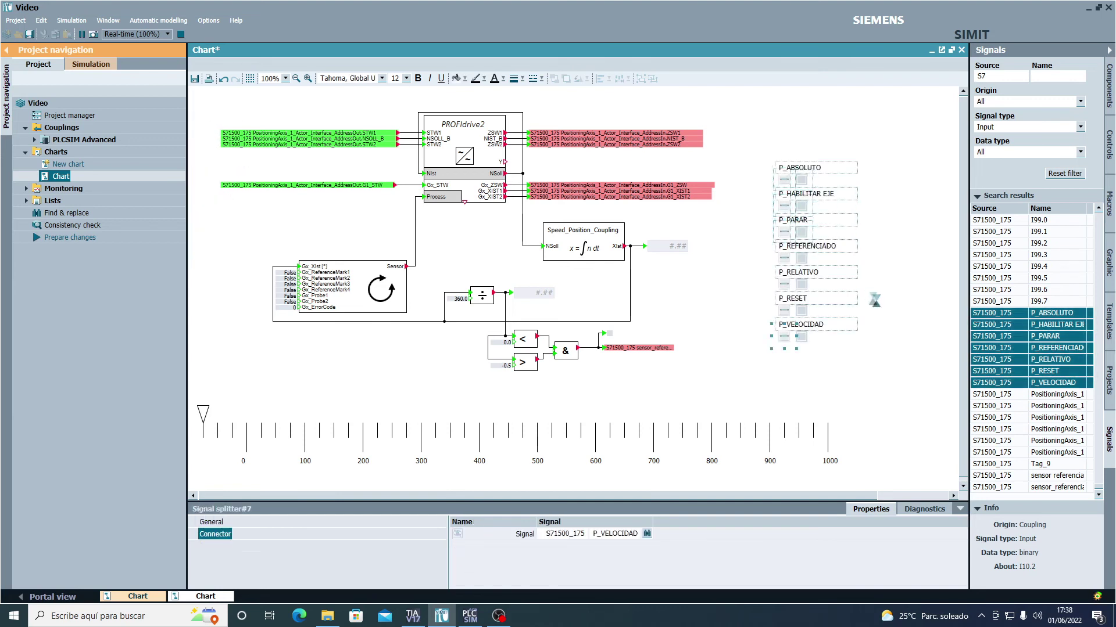
pyautogui.click(896, 314)
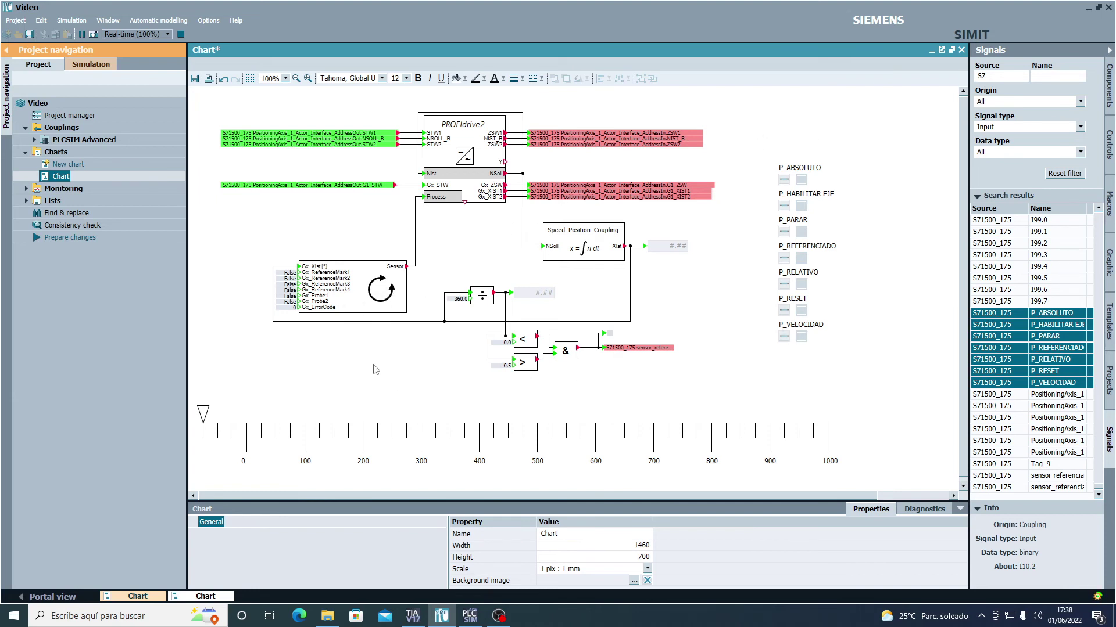
# Prepare the simulation changes, save the chart when asked, activate the changes and open the running chart.
pyautogui.click(55, 239)
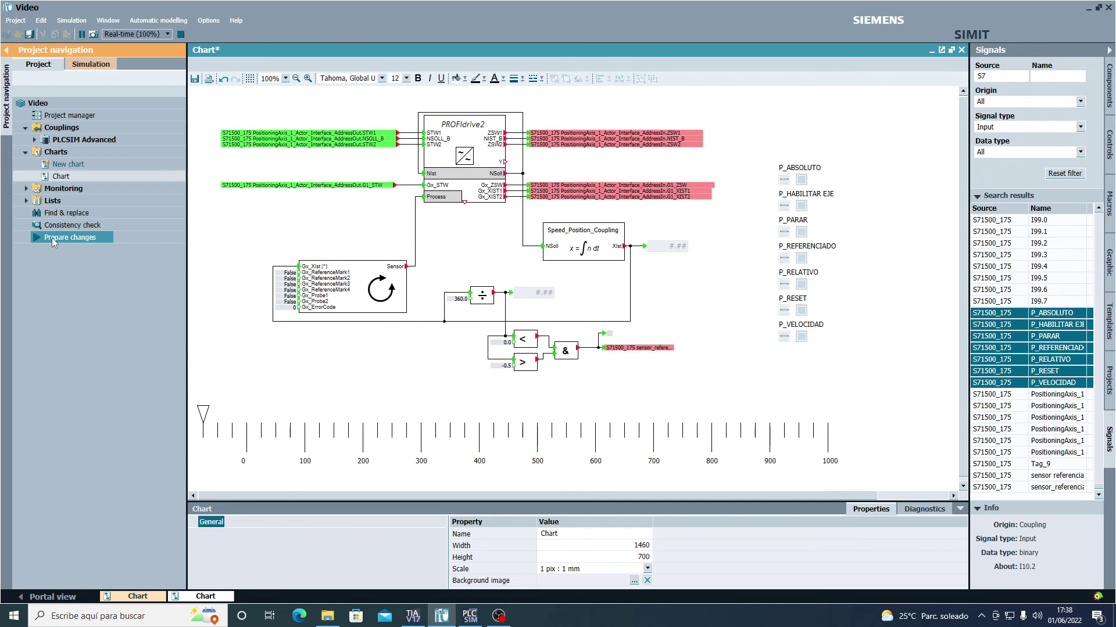
pyautogui.doubleClick(51, 238)
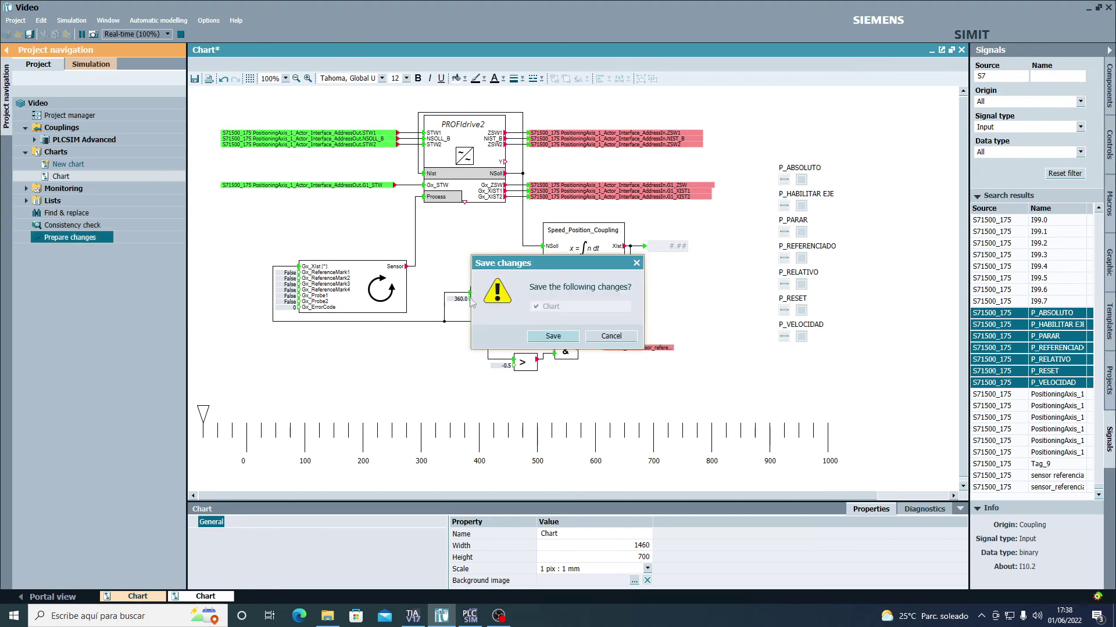
pyautogui.click(543, 335)
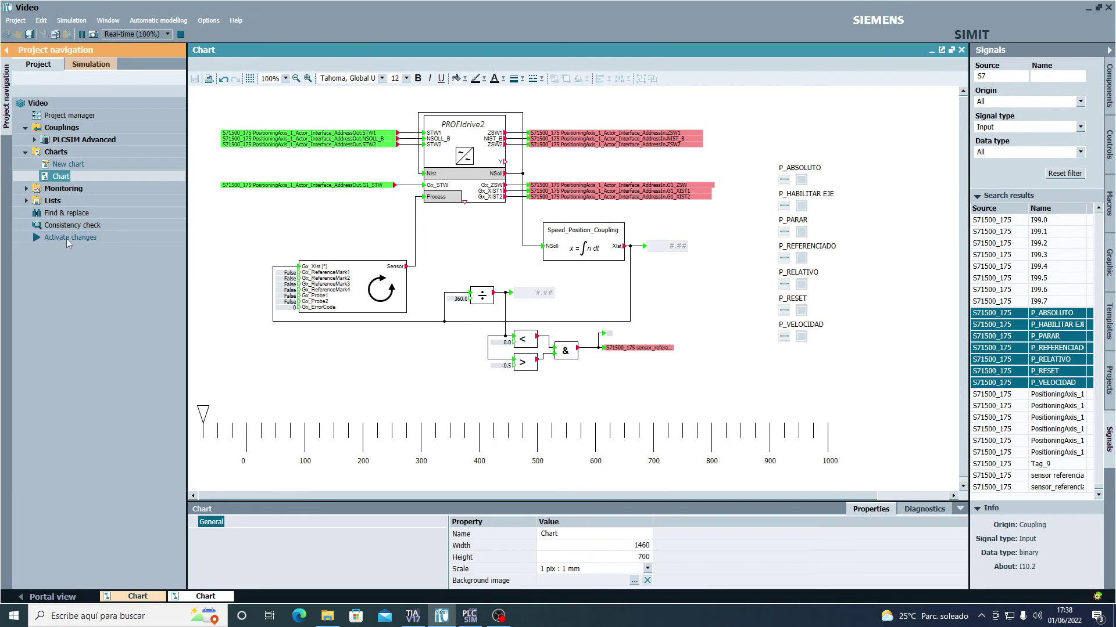
pyautogui.click(67, 239)
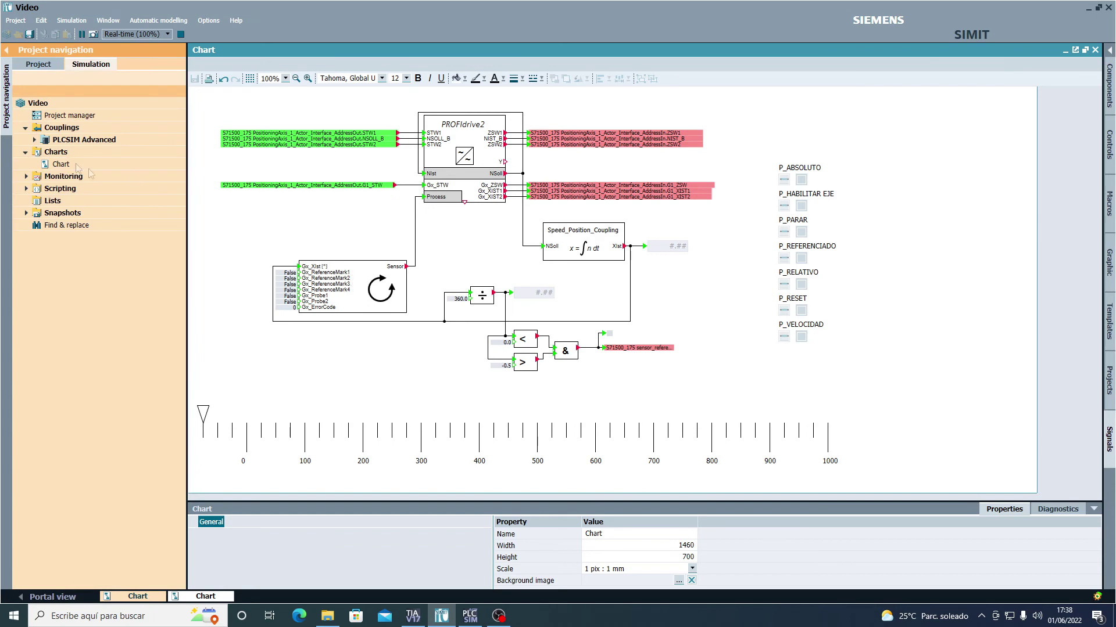
pyautogui.doubleClick(65, 164)
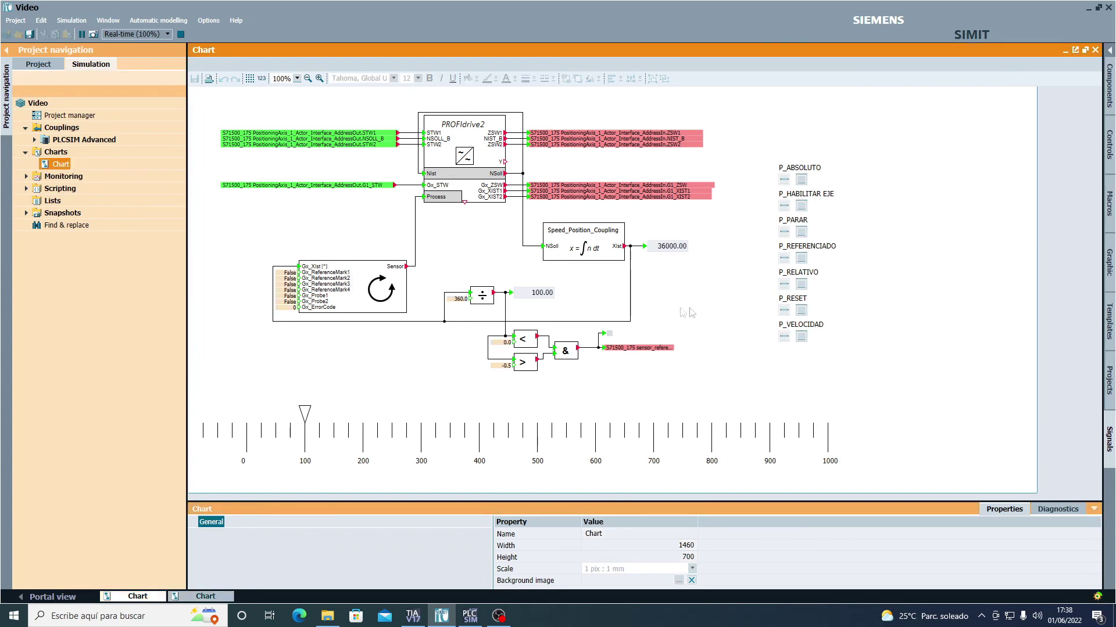
# Switch to TIA Portal, run Referenciado mode from the axis control panel, and block the axis and deactivate master control.
pyautogui.click(1098, 8)
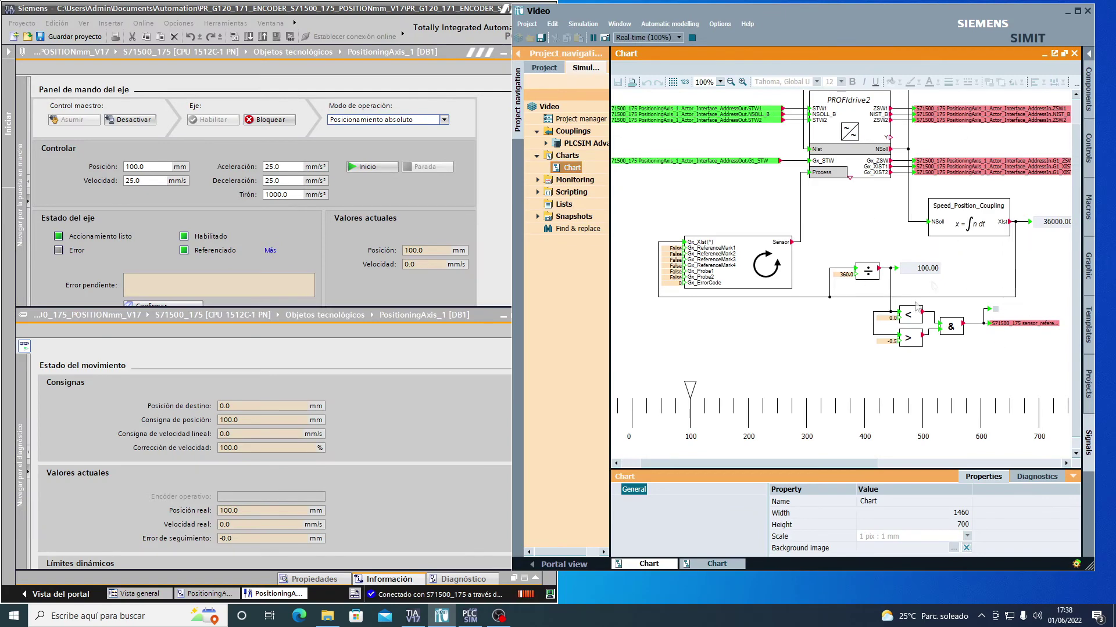
pyautogui.click(395, 121)
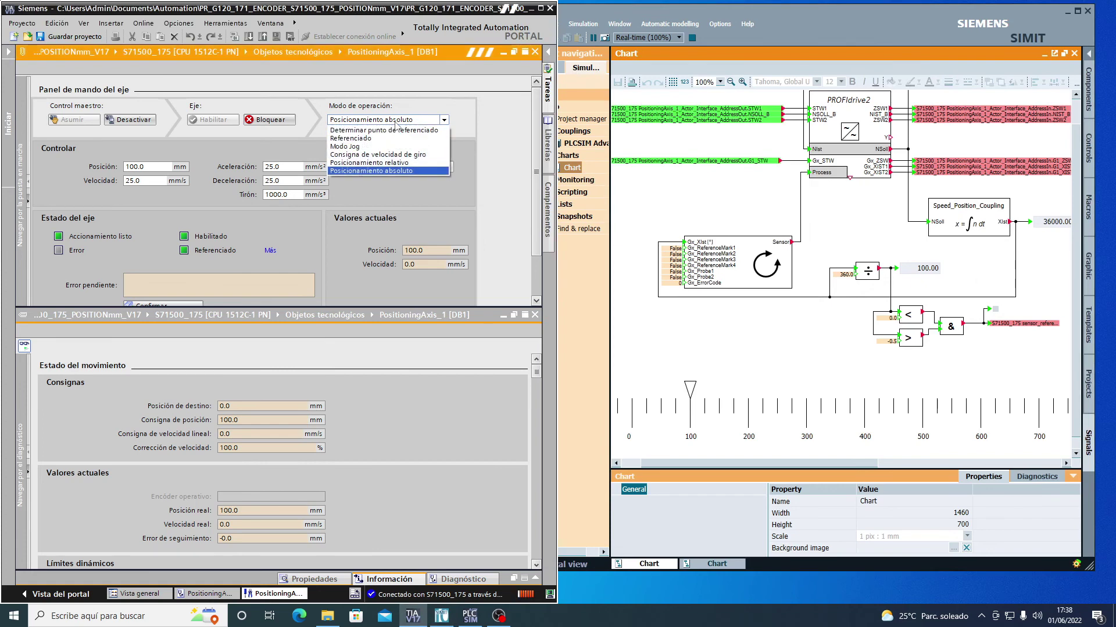
pyautogui.click(372, 139)
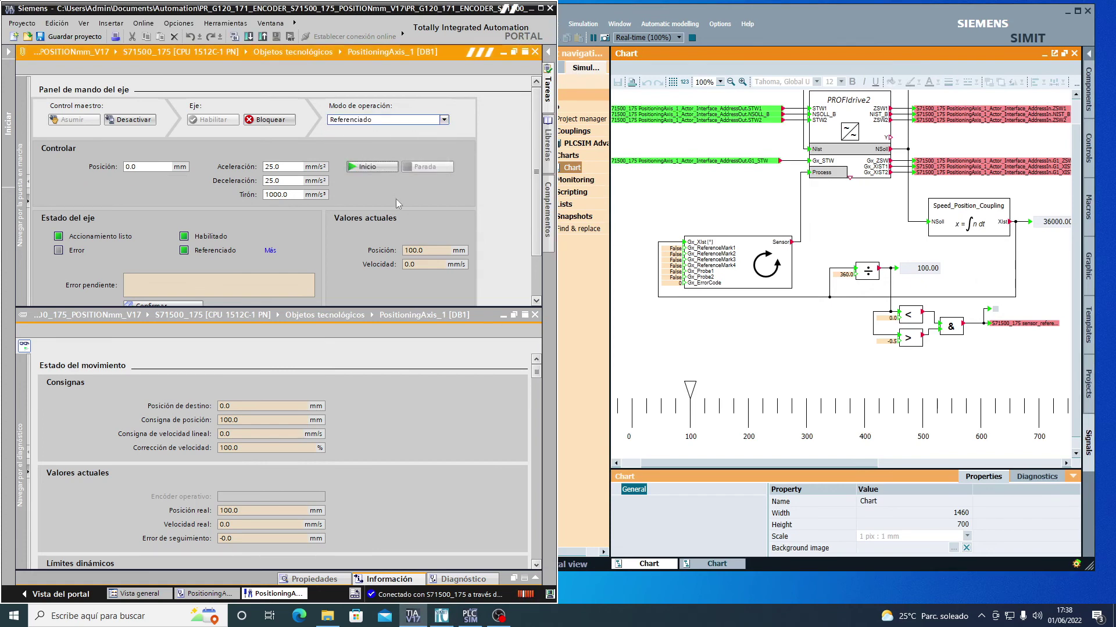
pyautogui.click(375, 169)
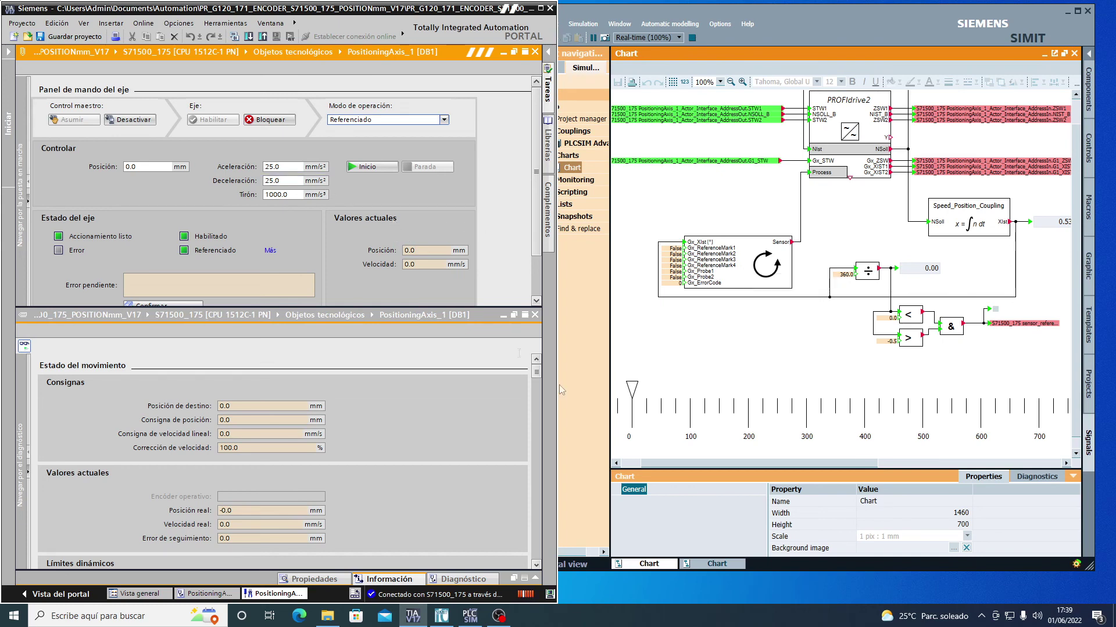
pyautogui.click(372, 167)
pyautogui.click(720, 360)
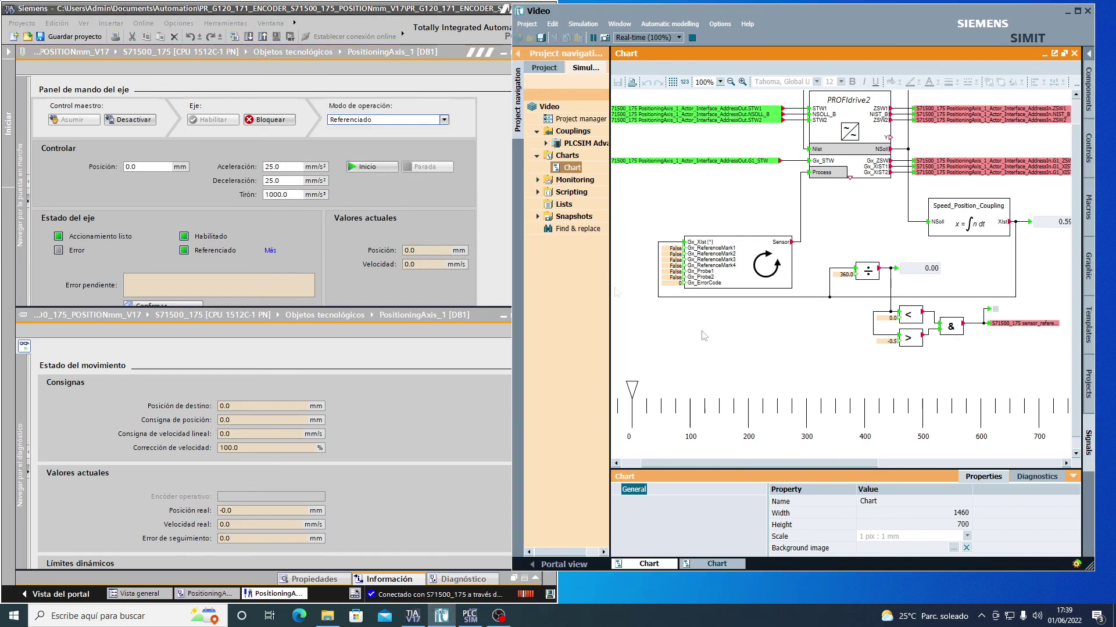
pyautogui.click(281, 120)
pyautogui.click(129, 120)
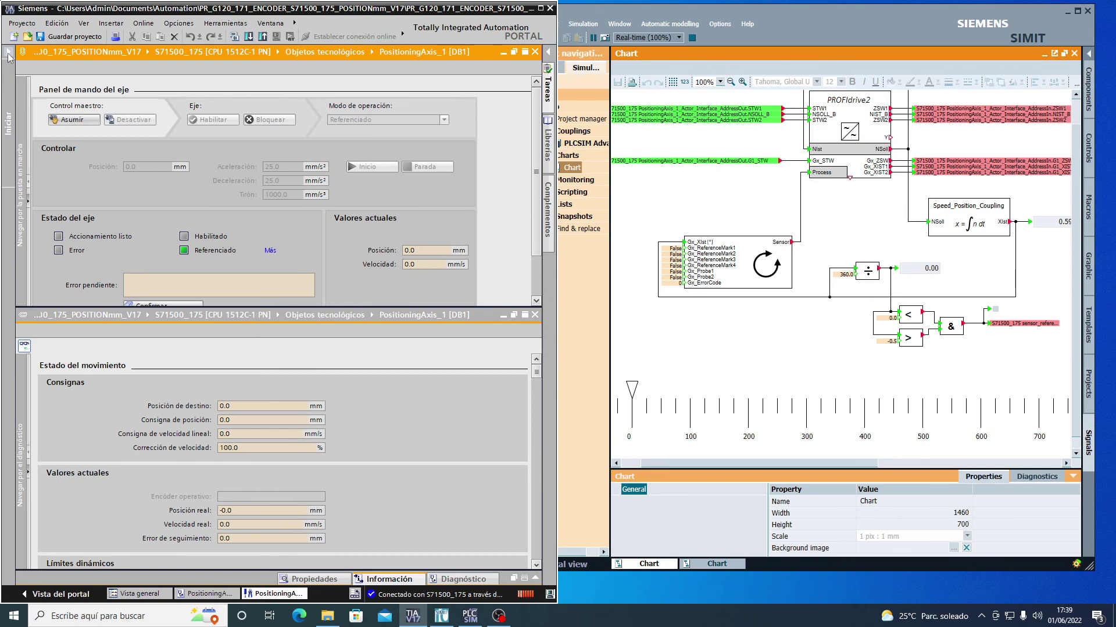
# Open the MOTOR [FC1] block and compare MC_POWER's P_HABILITAR EJE contact with the signals on the SIMIT chart.
pyautogui.click(8, 55)
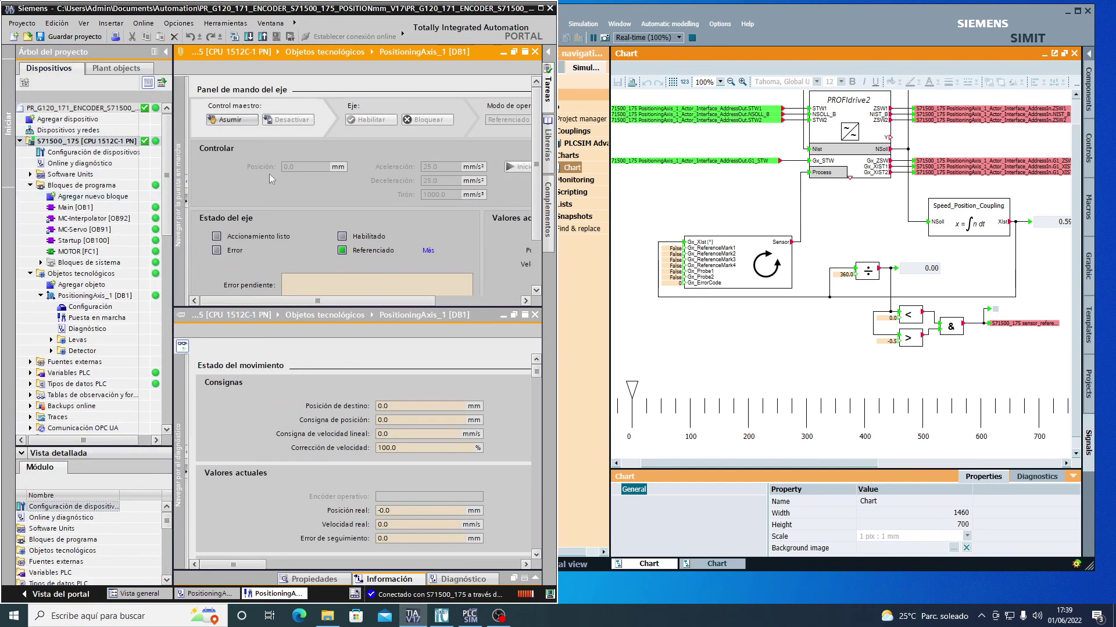
pyautogui.click(79, 252)
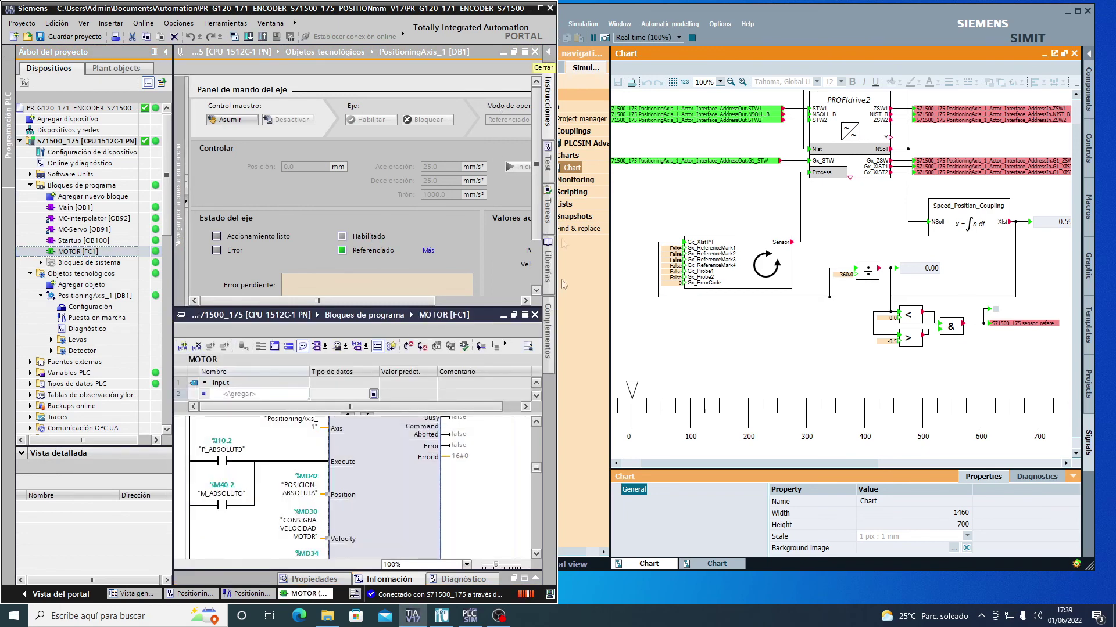
pyautogui.scroll(-3, 367, 491)
pyautogui.scroll(5, 368, 497)
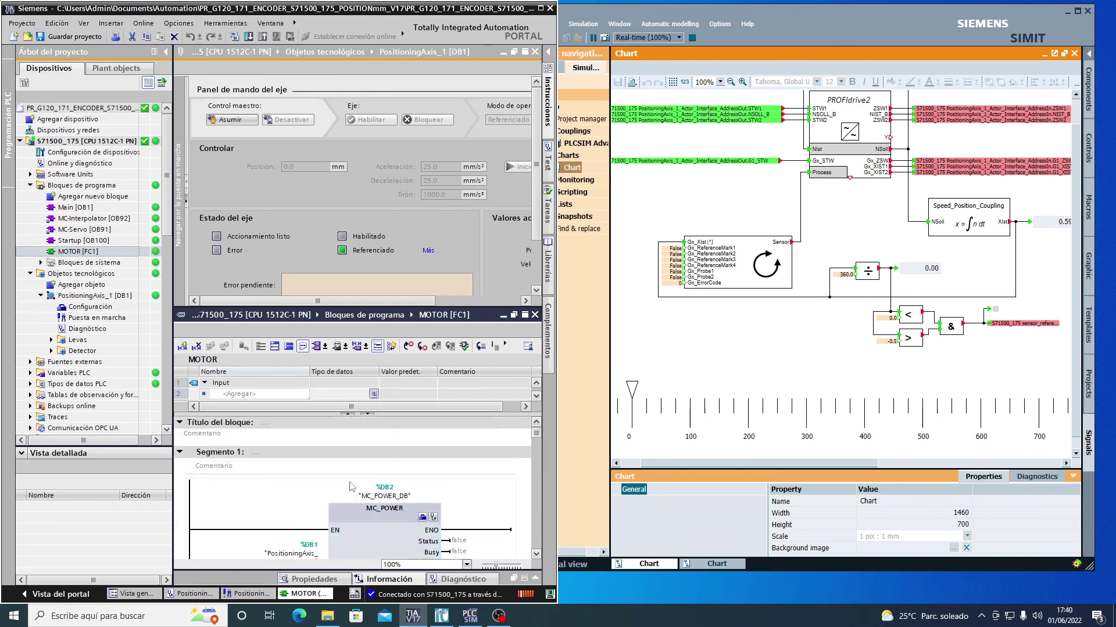
pyautogui.scroll(-2, 351, 486)
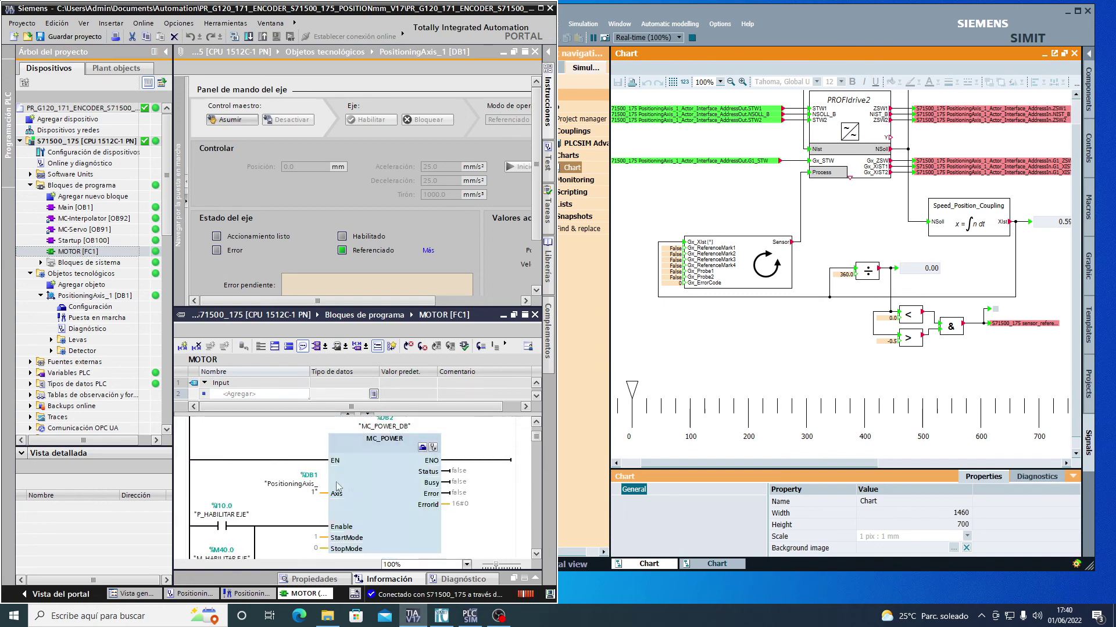
pyautogui.click(226, 536)
pyautogui.scroll(-2, 362, 500)
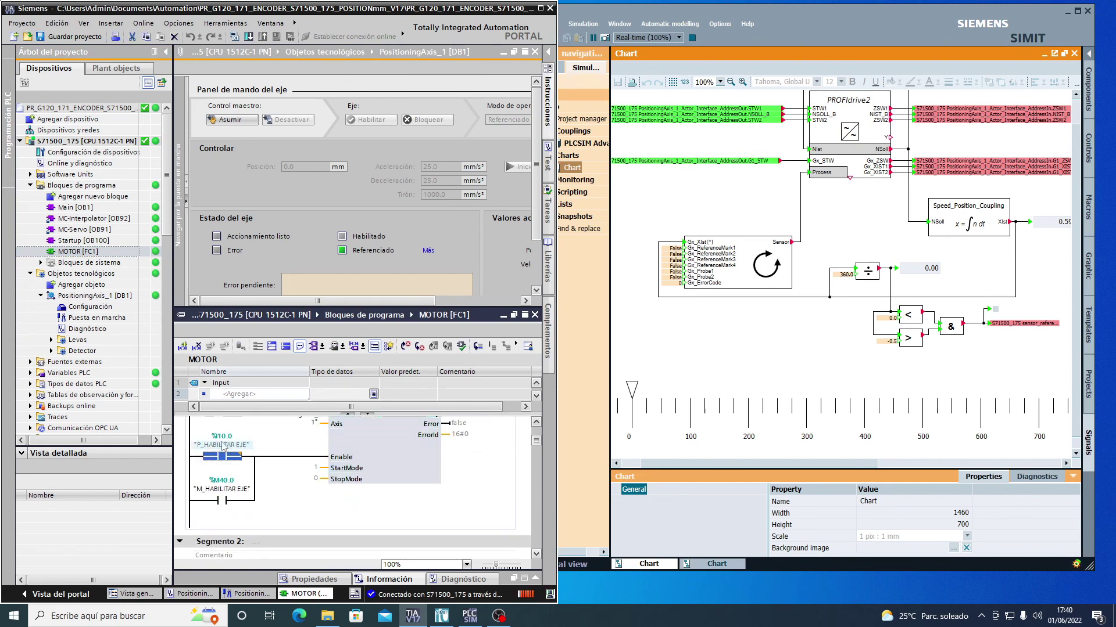
pyautogui.moveTo(804, 463); pyautogui.dragTo(926, 473)
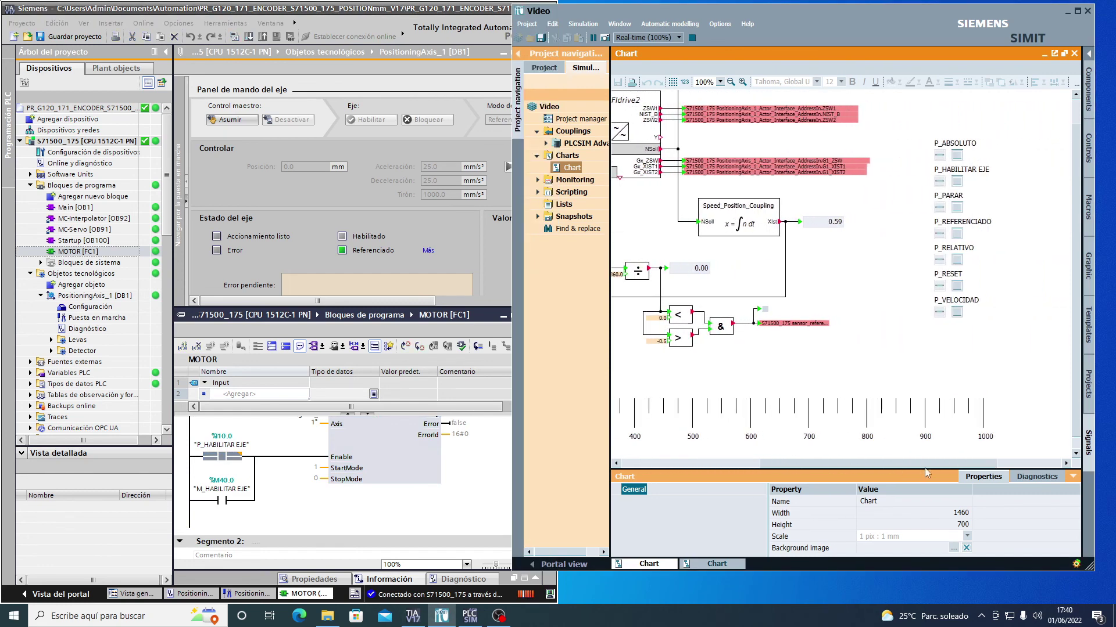
# Examine the P_REFERENCIADO contact on MC_HOME and the execute, position and velocity inputs of MC_MOVEABSOLUTE in MOTOR [FC1].
pyautogui.click(292, 509)
pyautogui.scroll(-4, 292, 510)
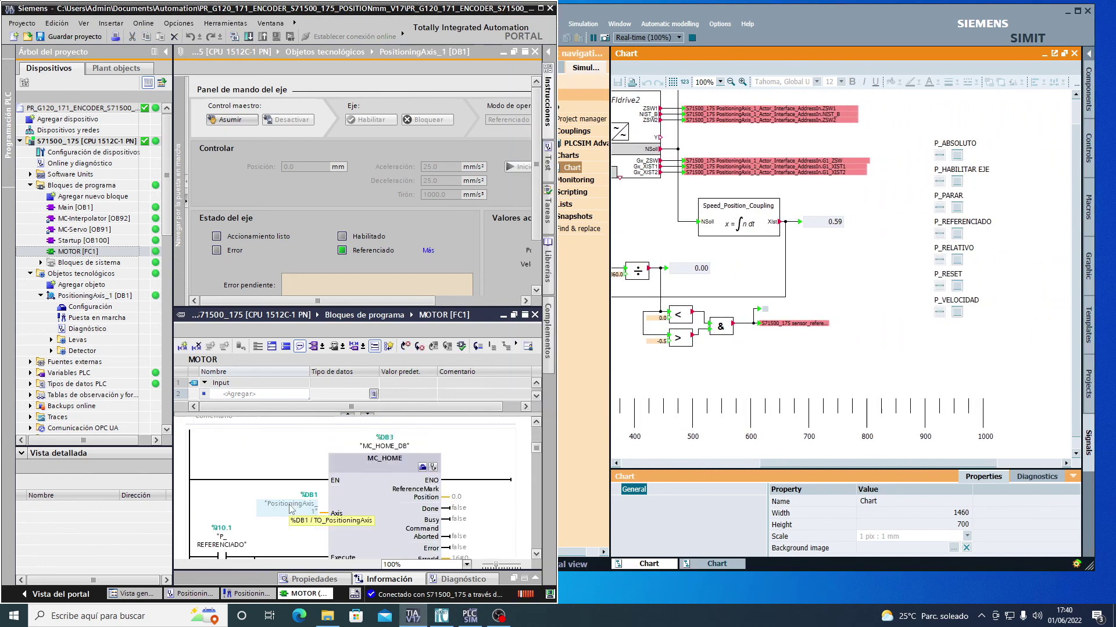
pyautogui.scroll(-2, 292, 509)
pyautogui.click(230, 494)
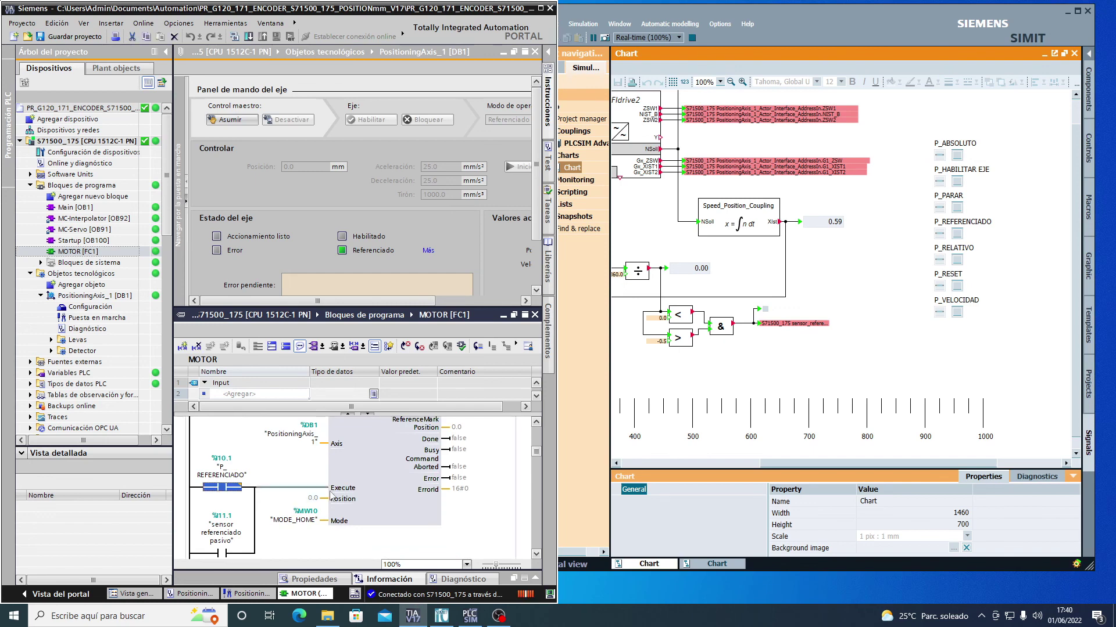
pyautogui.scroll(-5, 330, 497)
pyautogui.scroll(-4, 330, 497)
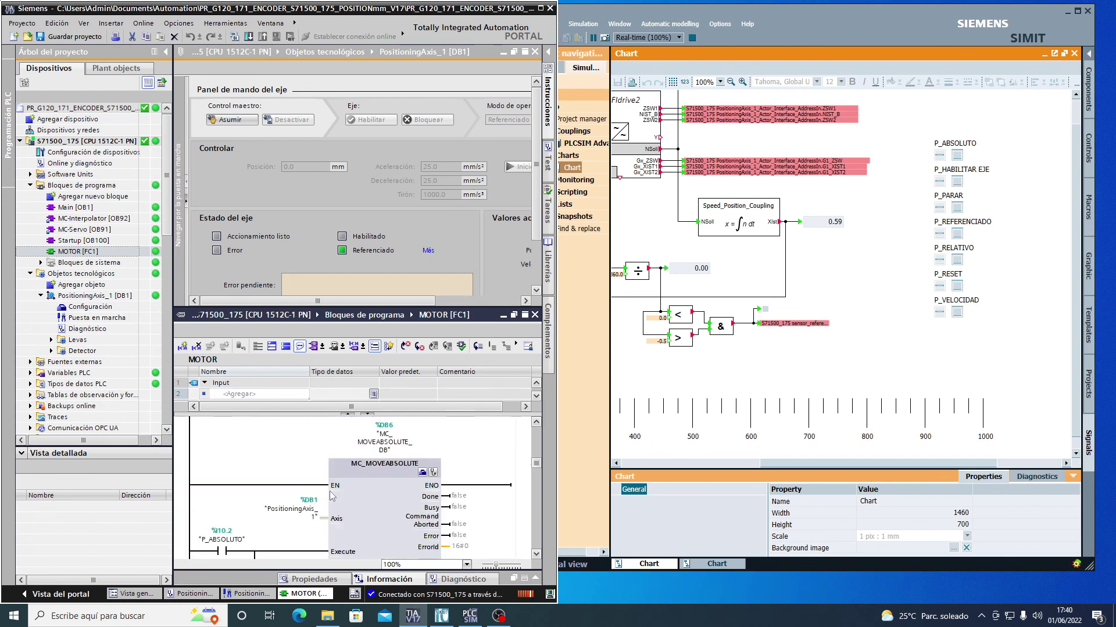
pyautogui.scroll(-2, 359, 490)
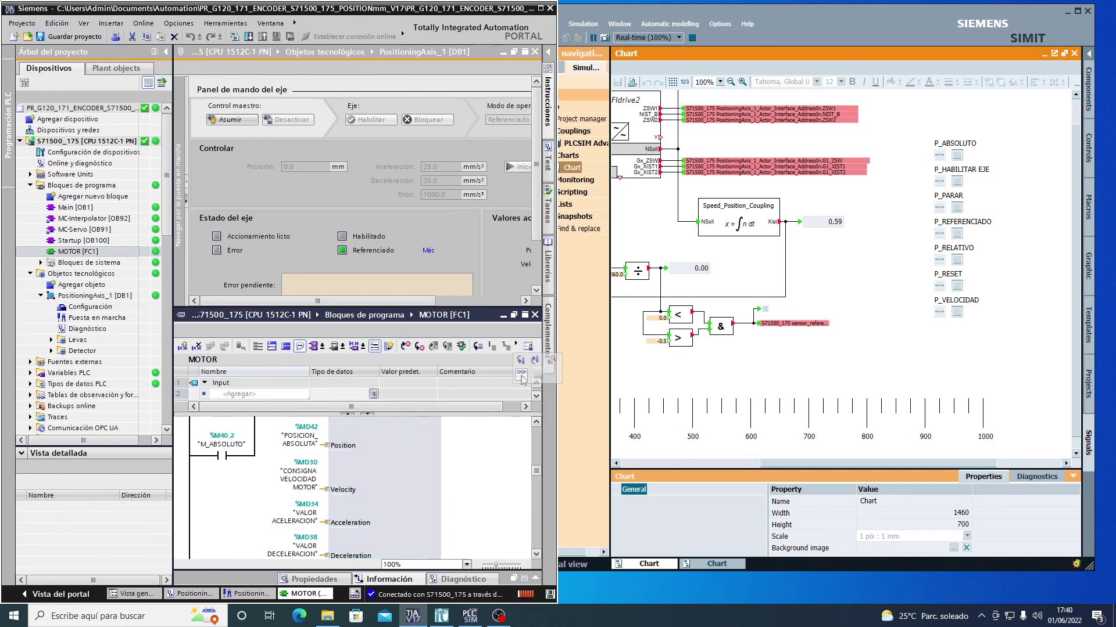
# Monitor MOTOR [FC1] online and check the position, velocity and acceleration inputs of the absolute and relative positioning blocks.
pyautogui.scroll(6, 315, 450)
pyautogui.scroll(-6, 314, 494)
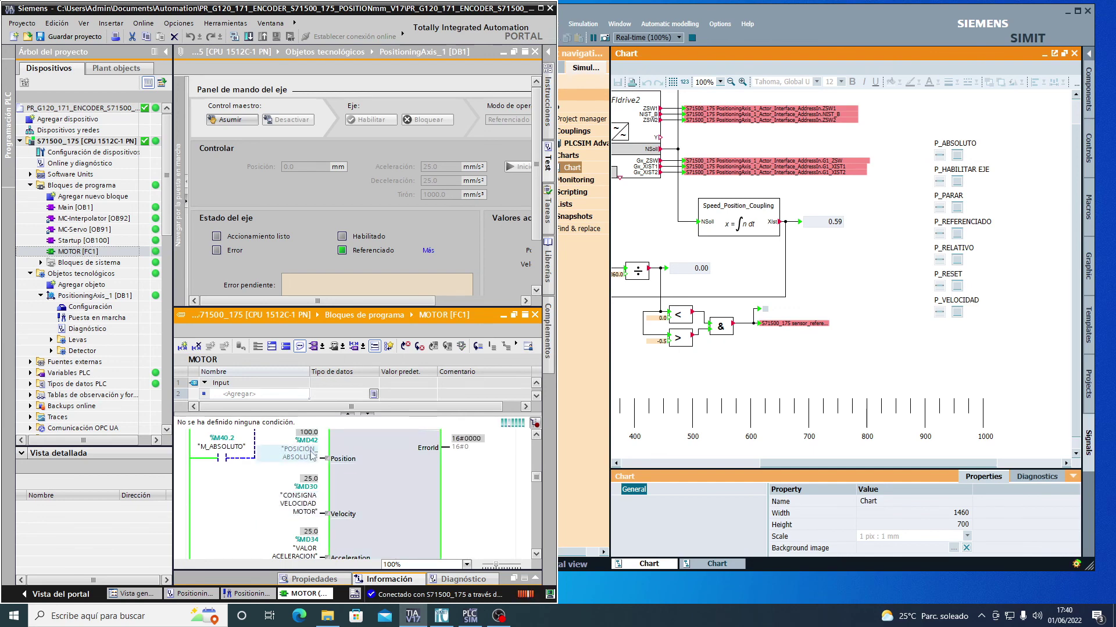
pyautogui.scroll(-5, 308, 536)
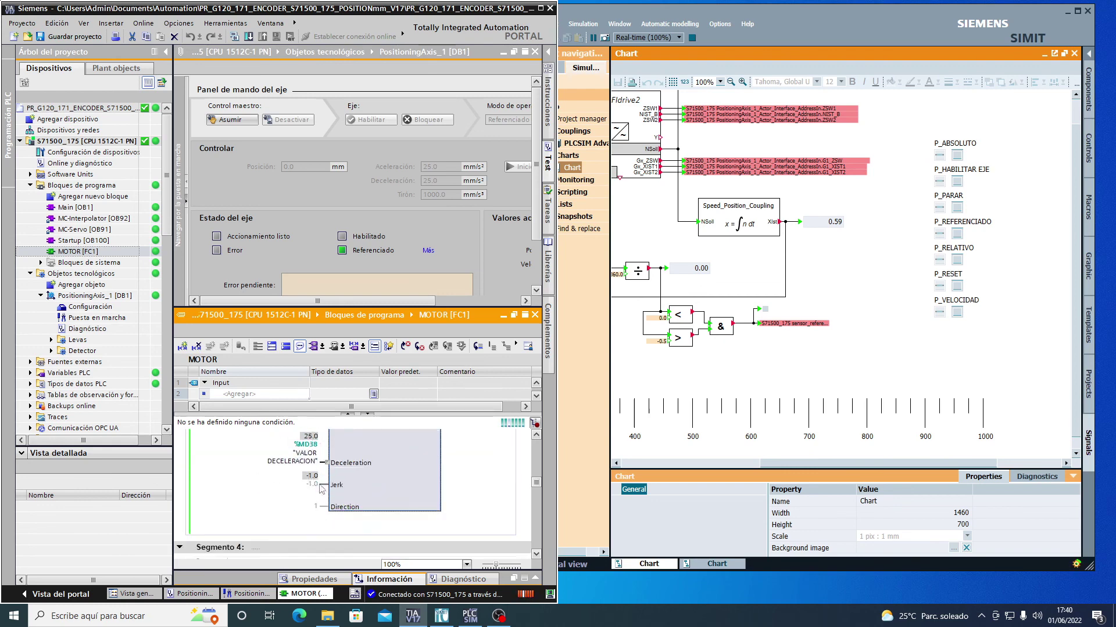
pyautogui.scroll(-4, 361, 459)
pyautogui.scroll(-3, 362, 456)
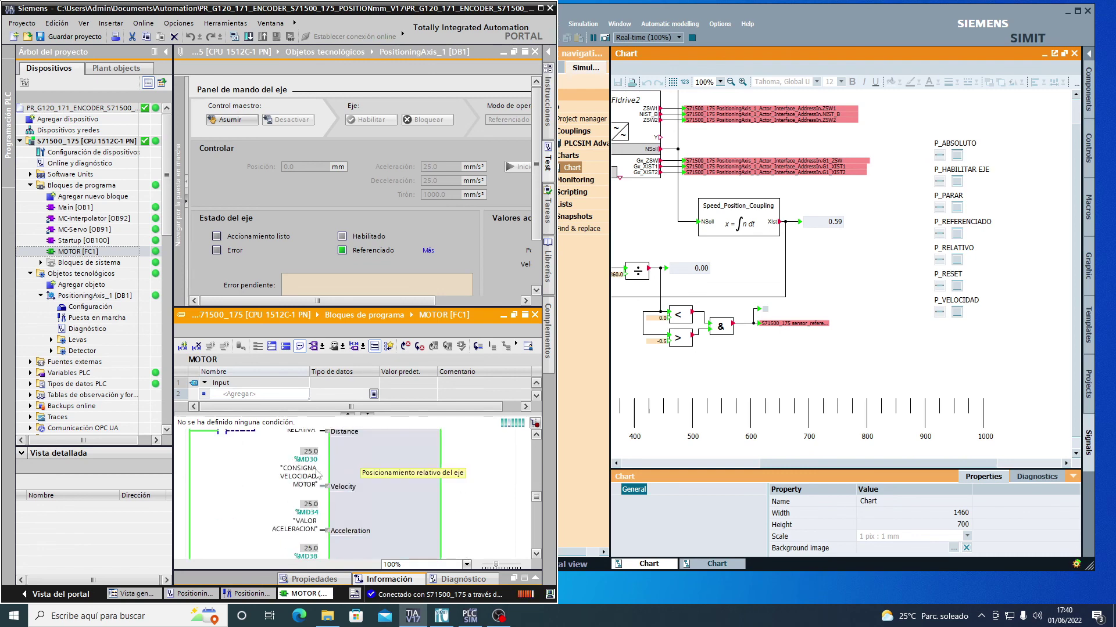
pyautogui.scroll(2, 314, 483)
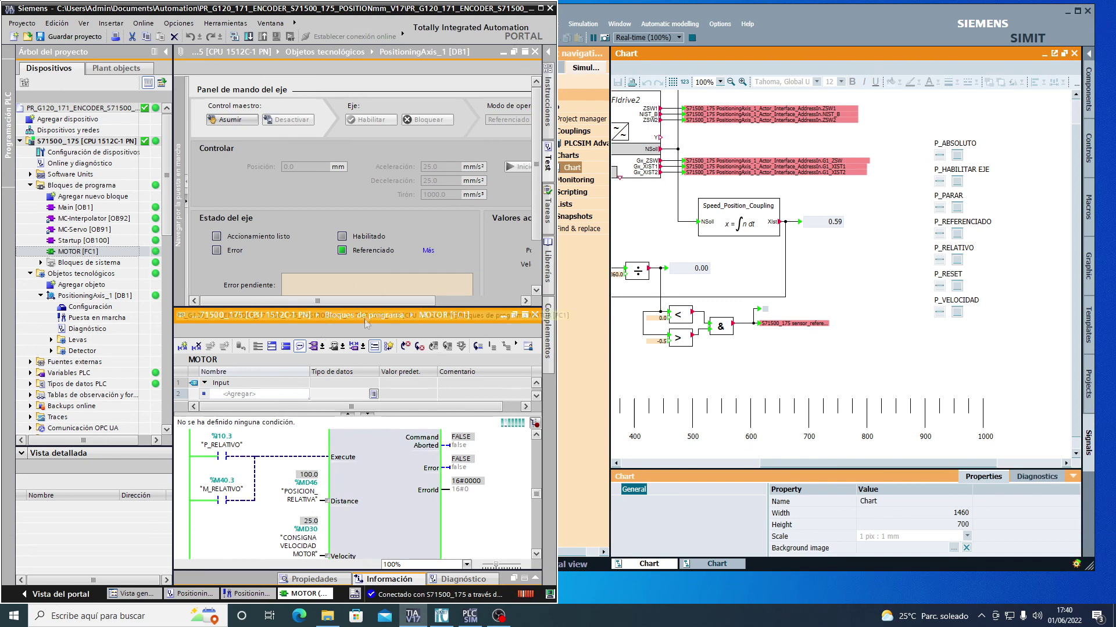
# Maximize the SIMIT chart, enable the axis with P_HABILITAR EJE, and test motion with P_ABSOLUTO, P_RELATIVO, P_ABSOLUTO again and P_REFERENCIADO.
pyautogui.click(1077, 11)
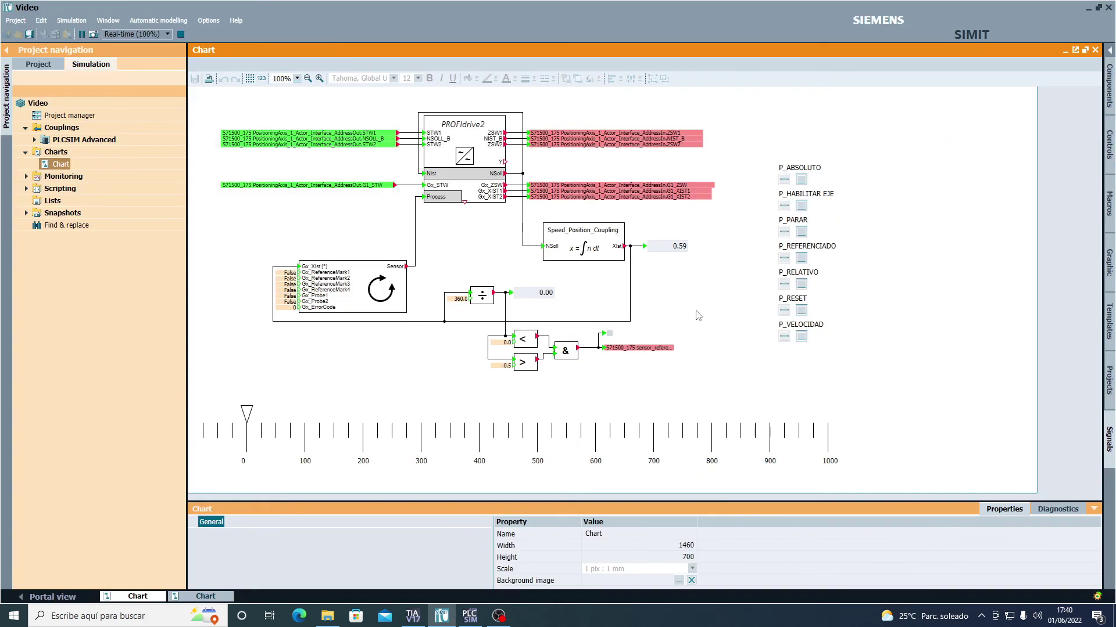
pyautogui.click(802, 207)
pyautogui.click(801, 181)
pyautogui.click(802, 285)
pyautogui.click(802, 179)
pyautogui.click(802, 260)
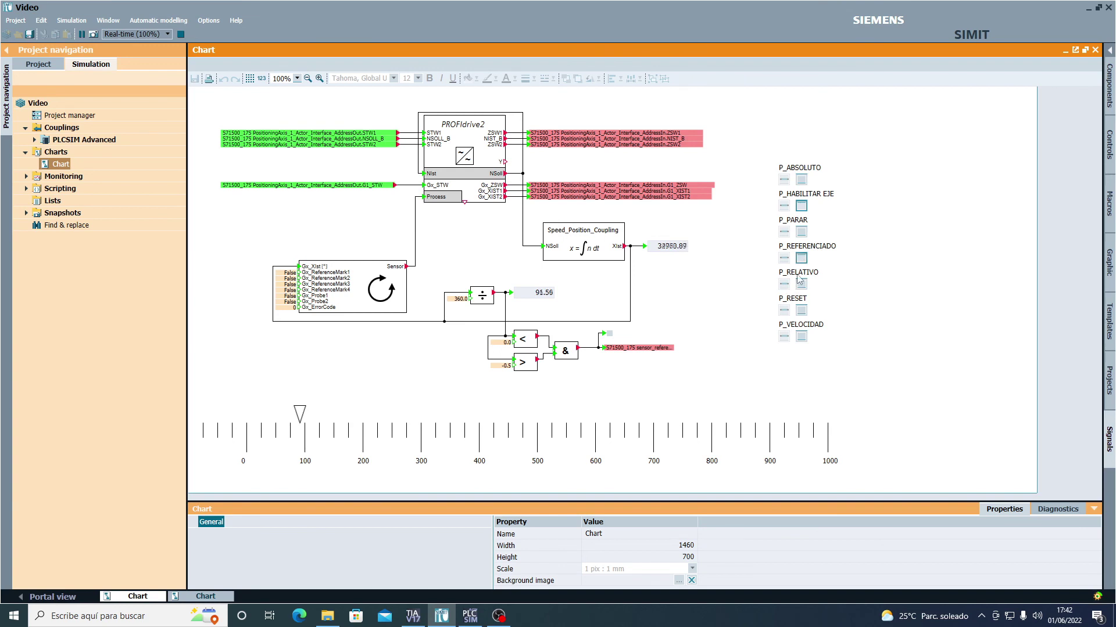